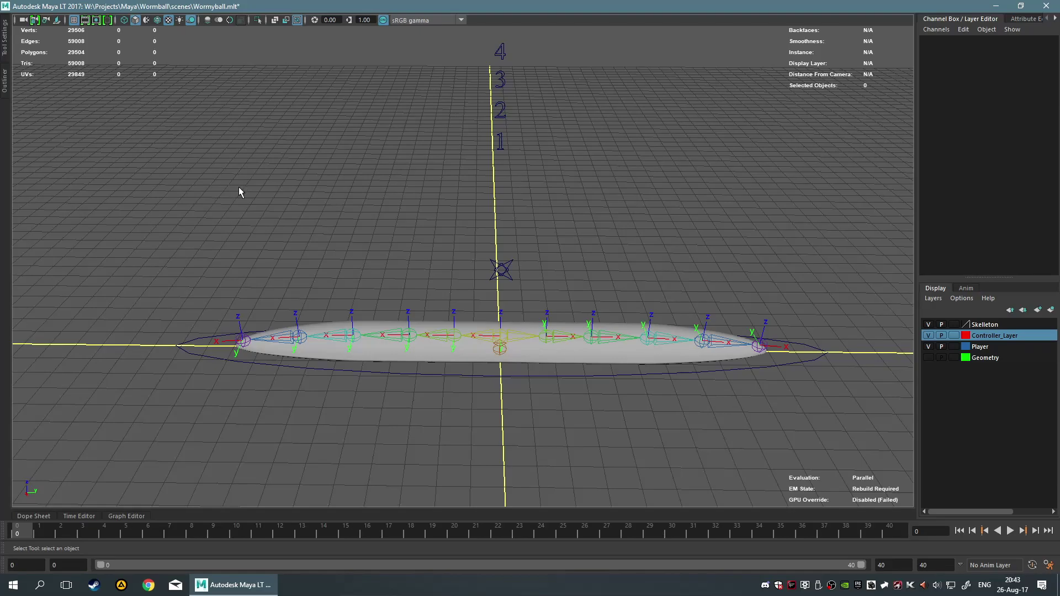
Show the Geometry display layer and select the terrain mesh.
left_click_drag(249, 175, 200, 140, "alt")
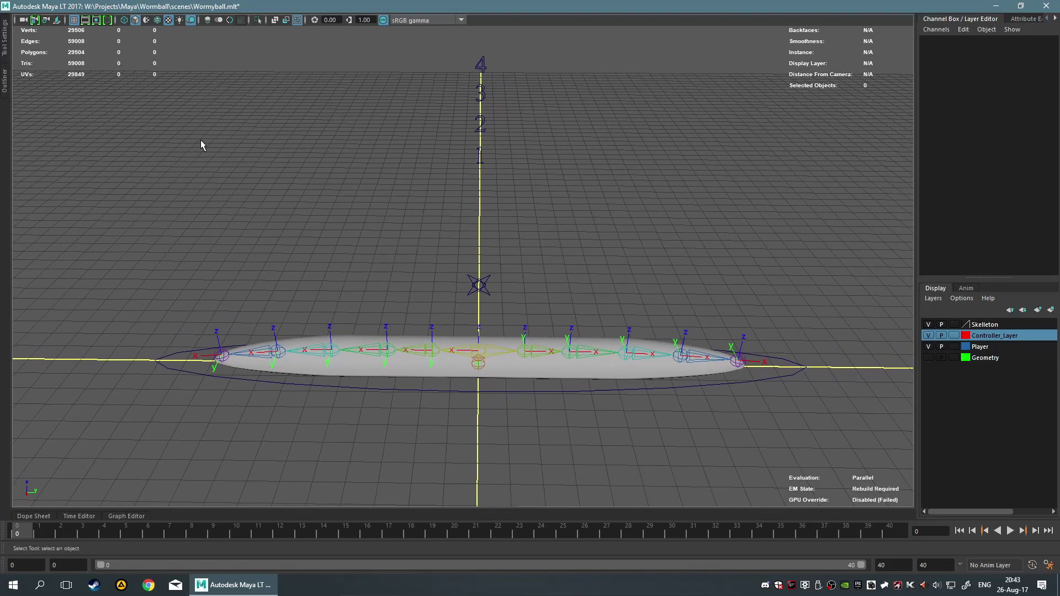
scroll(223, 190, "up", 5)
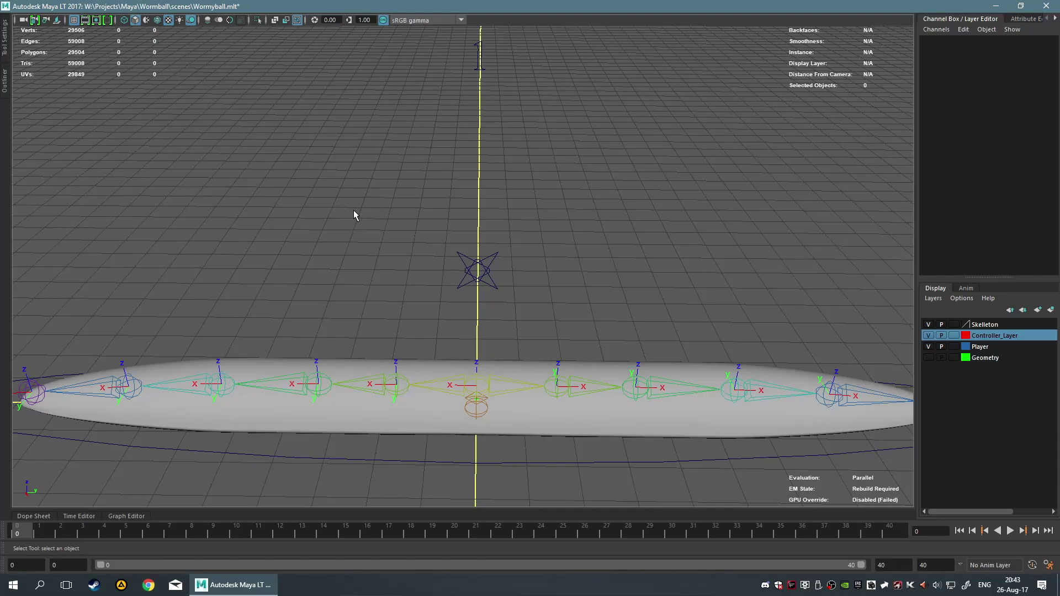
scroll(590, 296, "down", 5)
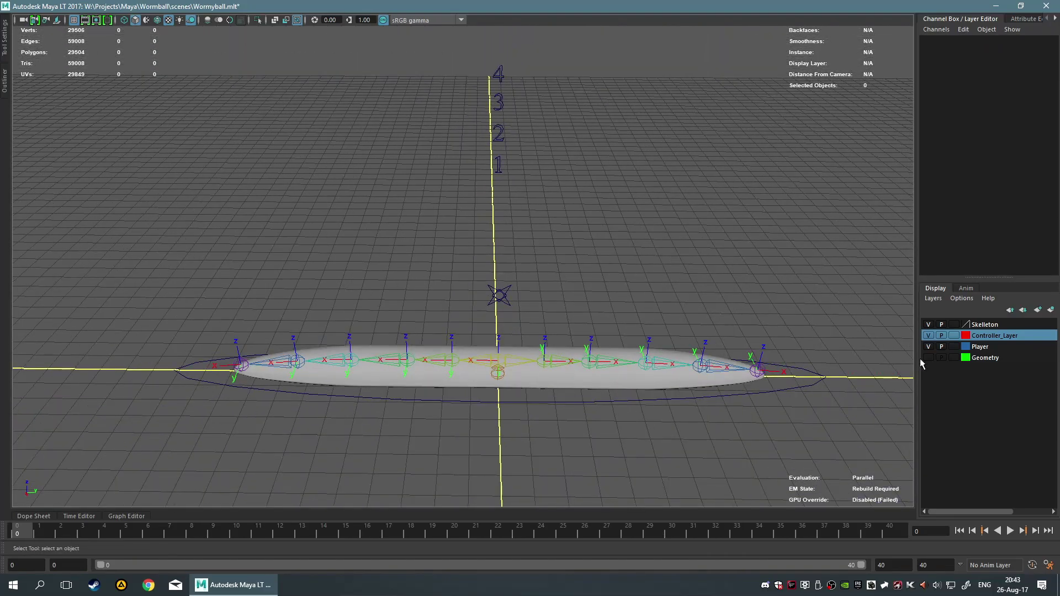
left_click(927, 357)
left_click_drag(725, 311, 902, 312, "alt")
left_click_drag(741, 321, 395, 278, "alt")
left_click(342, 292)
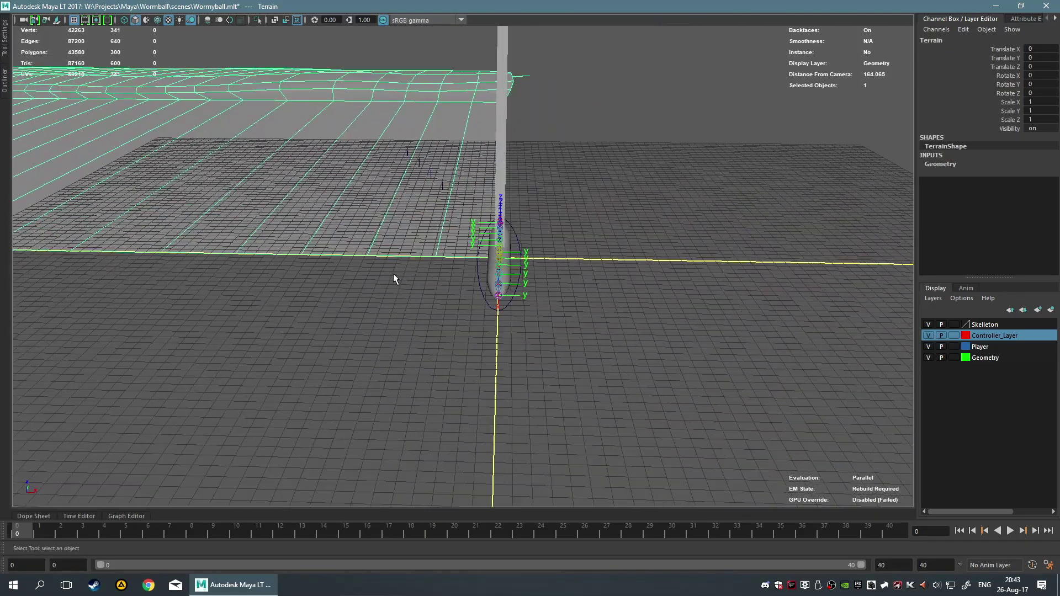
Examine the terrain and volleyball net around the worm from several angles and clear the selection.
key("w")
left_click_drag(726, 285, 641, 366, "alt")
left_click_drag(320, 170, 447, 356, "alt")
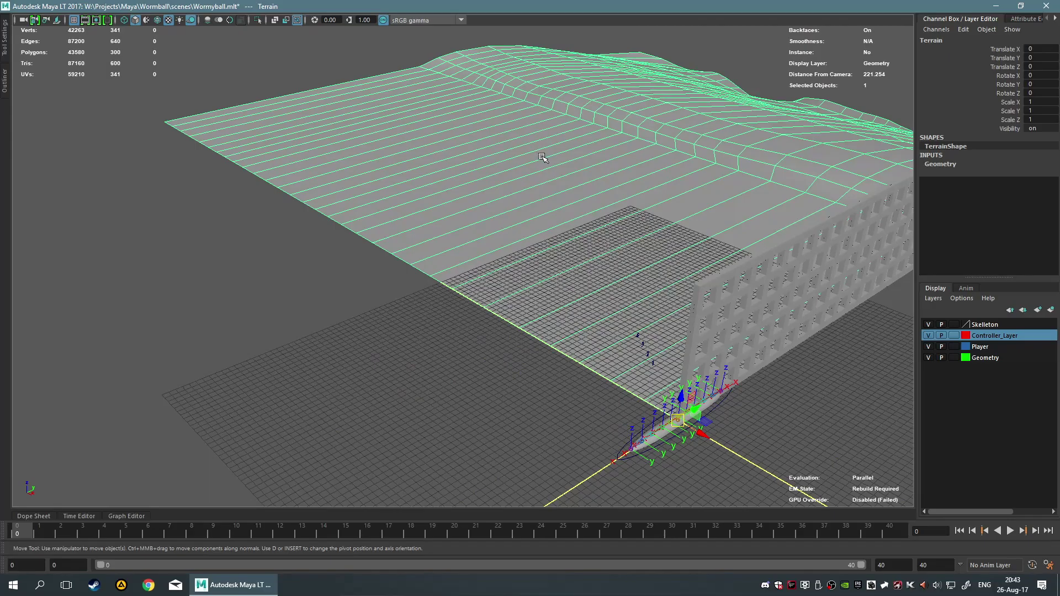
left_click_drag(540, 155, 548, 138, "alt")
left_click_drag(632, 186, 570, 284, "alt")
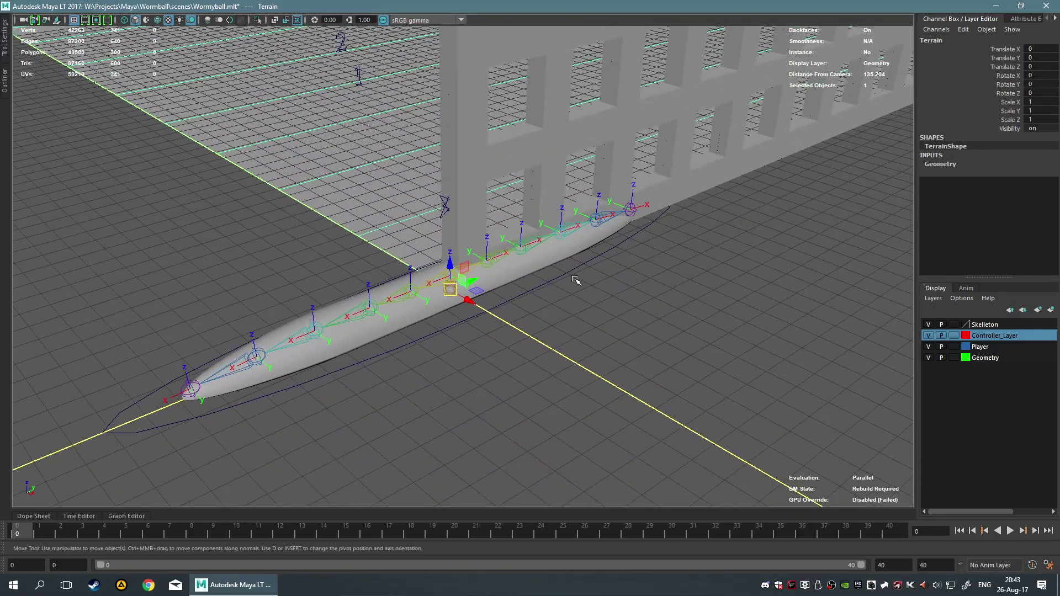
scroll(574, 358, "up", 2)
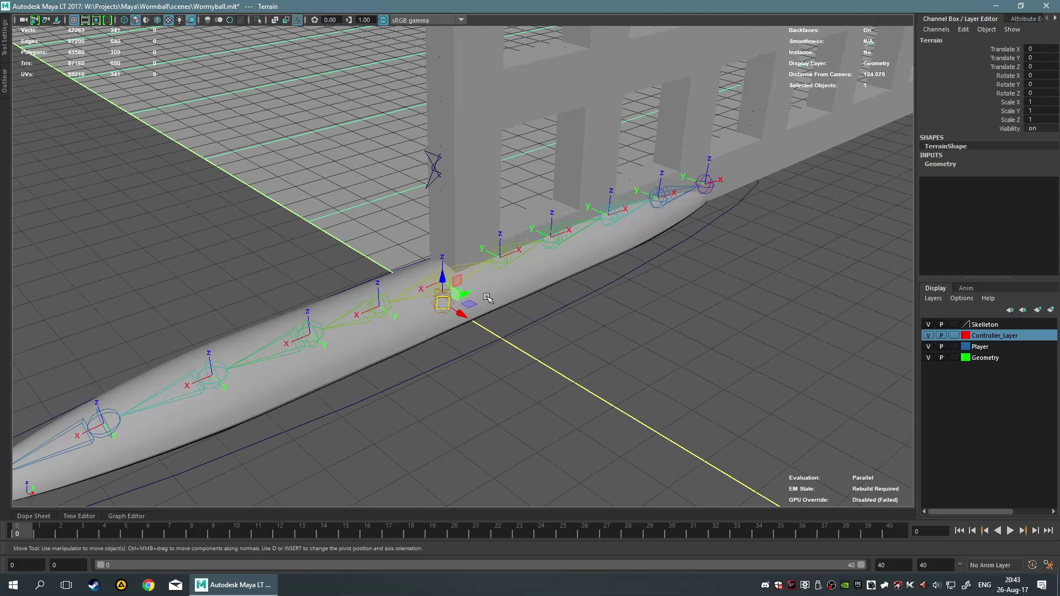
left_click(607, 67)
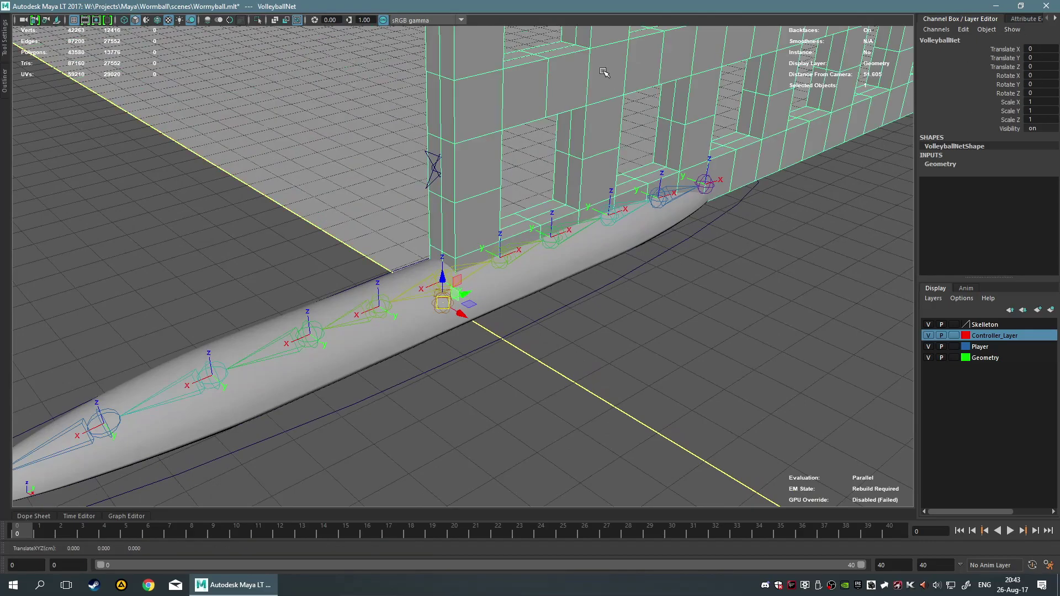
left_click(308, 182)
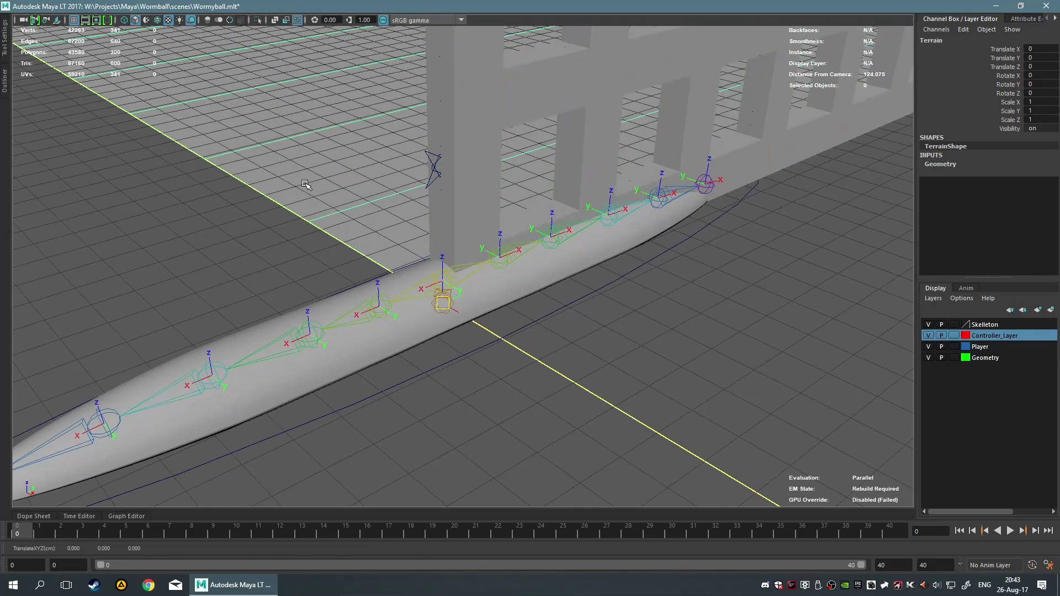
key("f")
scroll(754, 199, "down", 2)
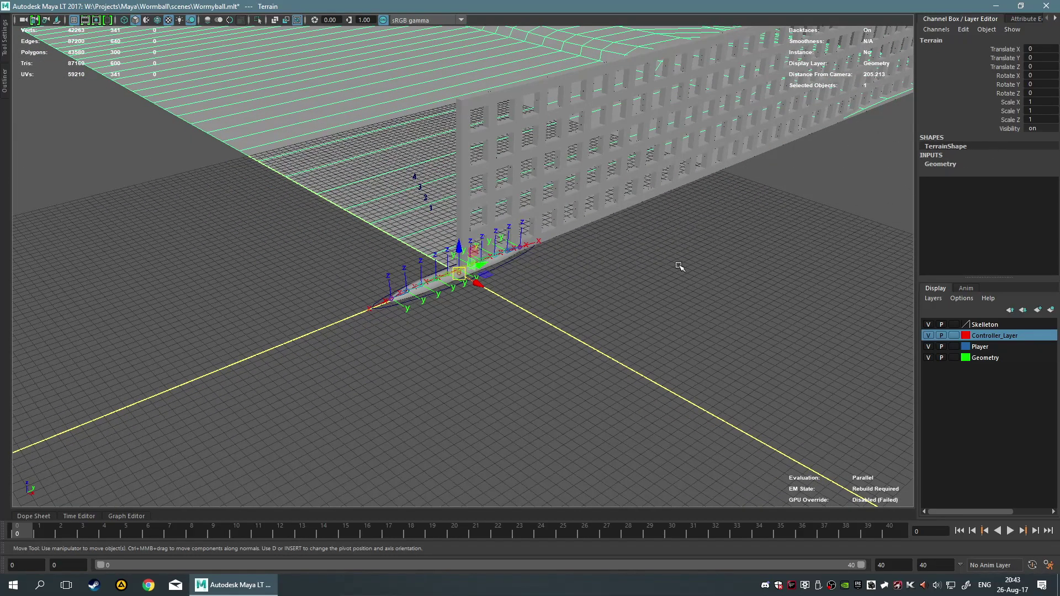
left_click_drag(681, 265, 746, 258, "alt")
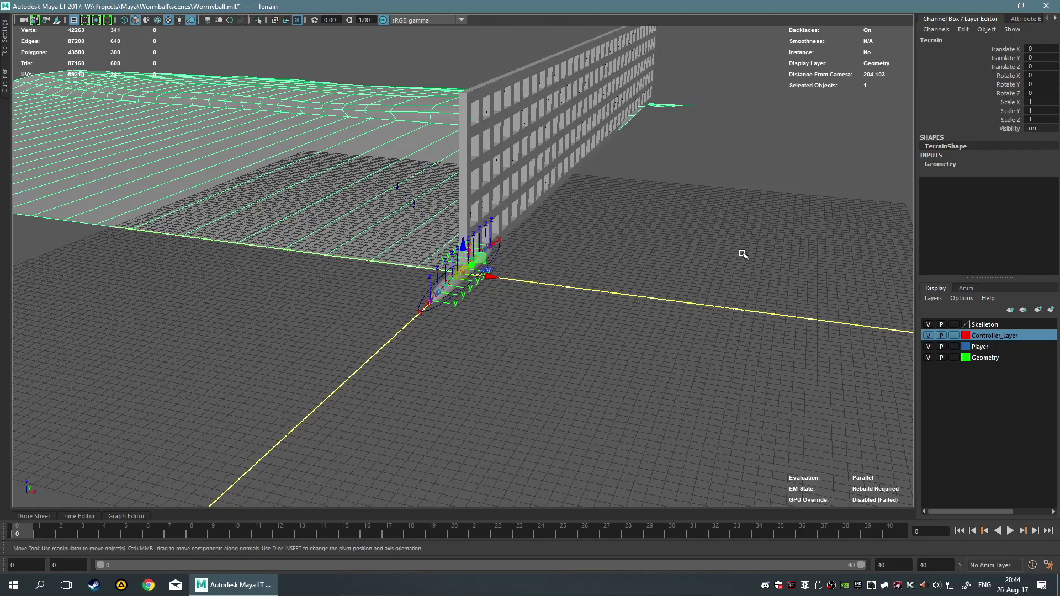
left_click(742, 254)
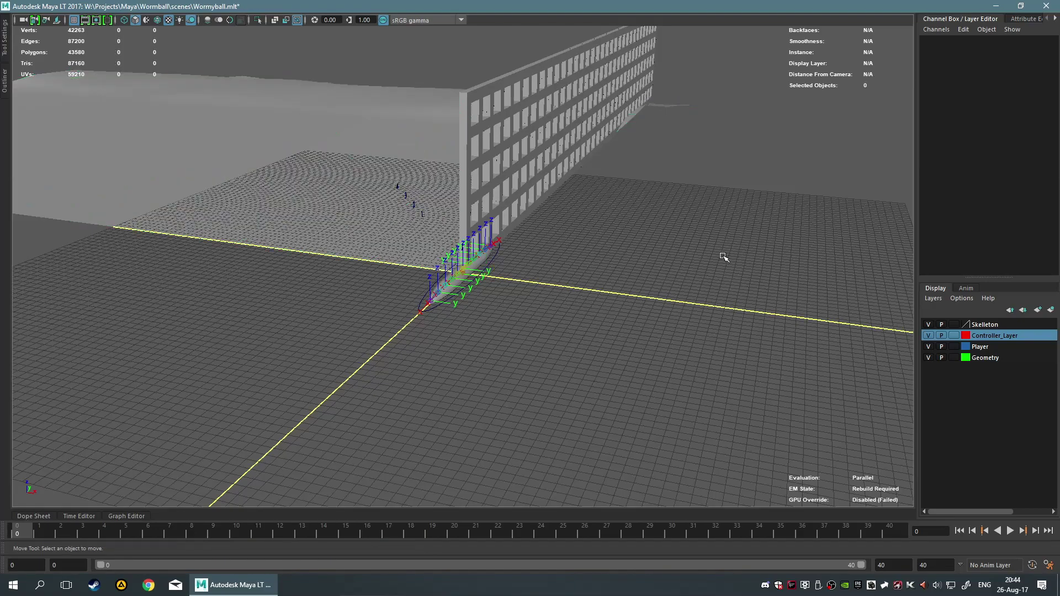
Select the volleyball net, keep it at its original position, and open its UVs in the UV Editor.
left_click_drag(597, 248, 505, 198, "alt")
left_click(506, 199)
key("space")
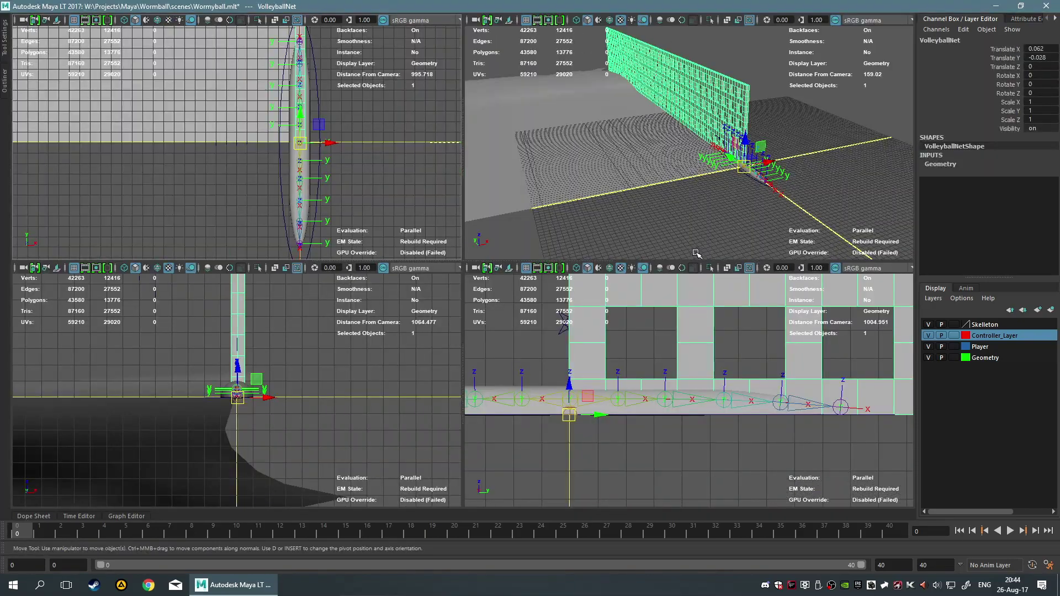
key("ctrl+z")
key("space")
key("space")
key("space")
key("space")
left_click(810, 304)
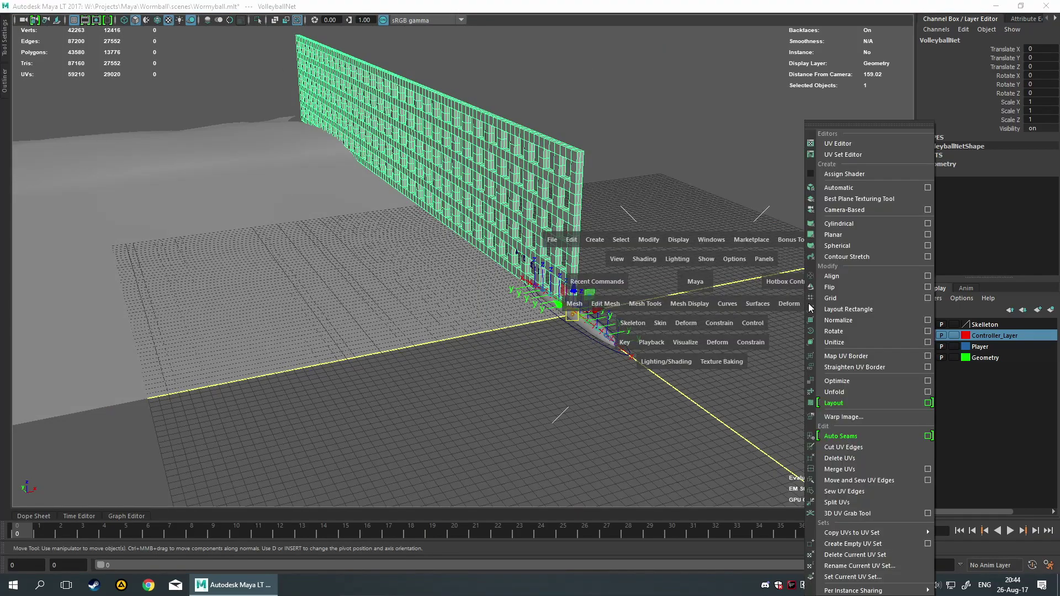
left_click(859, 148)
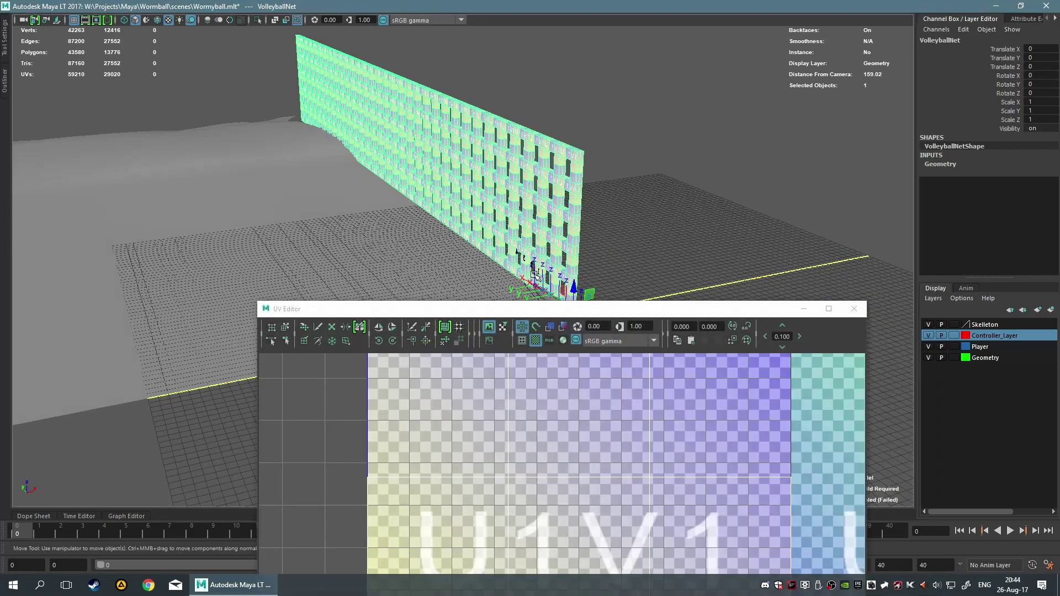
Examine the volleyball net's UV layout and the checker pattern mapped onto its mesh.
scroll(574, 310, "down", 3)
scroll(579, 265, "up", 5)
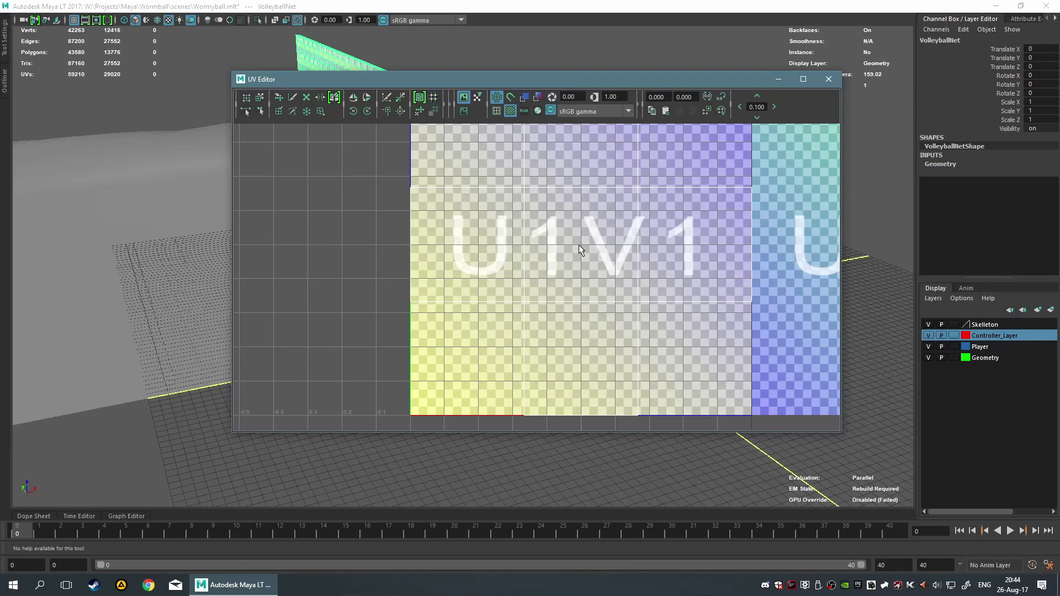
scroll(579, 244, "up", 4)
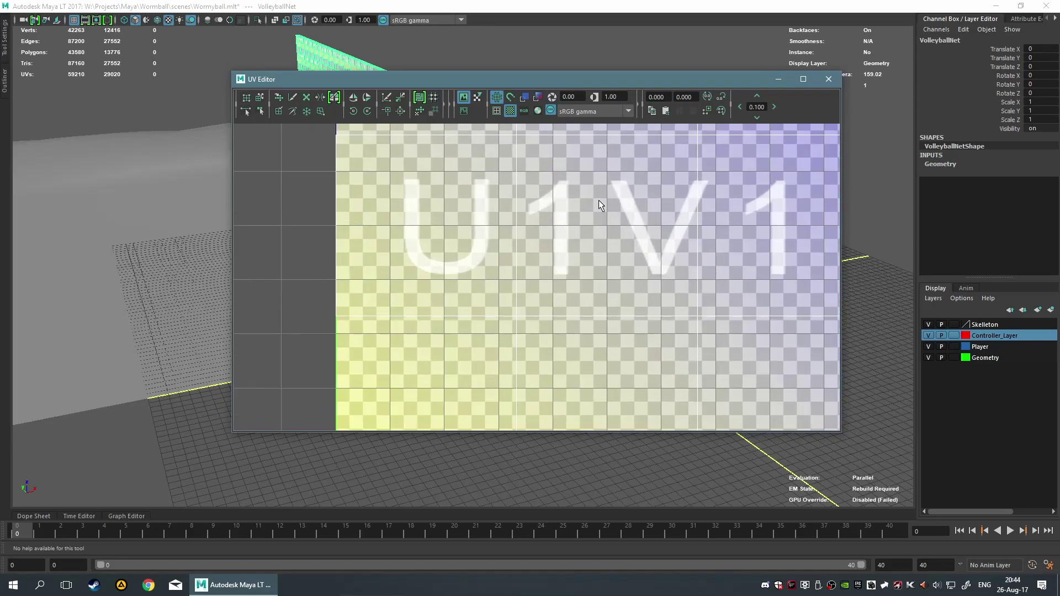
scroll(526, 295, "down", 5)
scroll(530, 287, "up", 2)
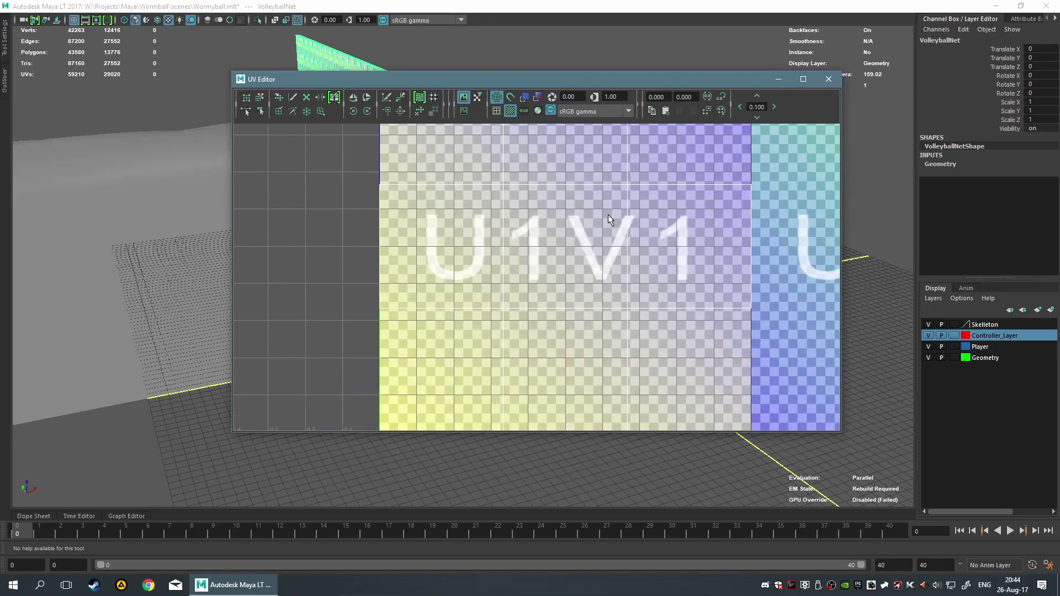
left_click_drag(552, 85, 534, 400)
key("f")
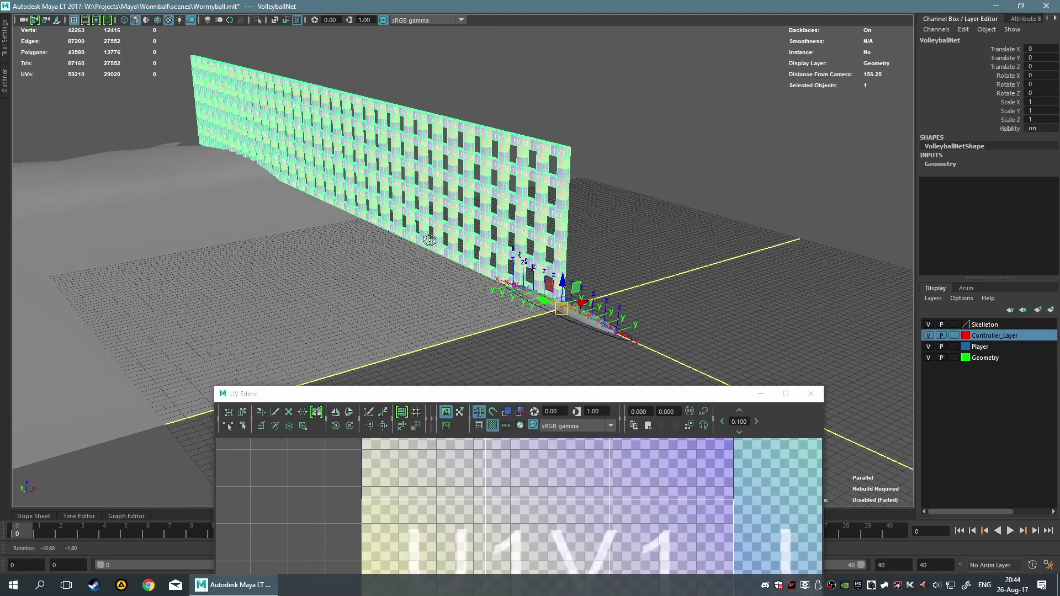
scroll(508, 243, "up", 8)
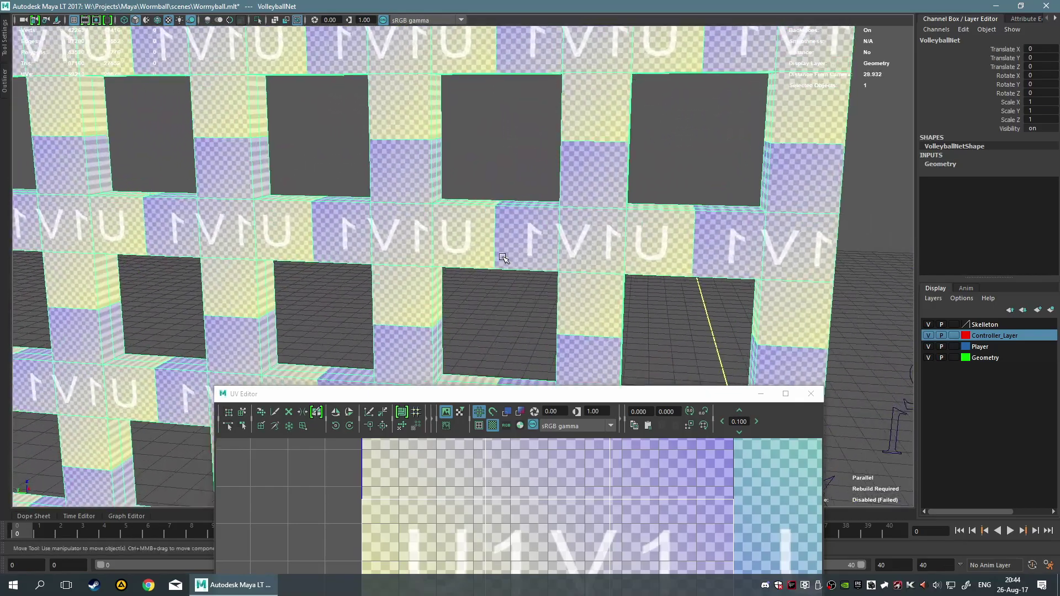
mouse_move(503, 258)
left_mouse_down("alt")
mouse_move(456, 237)
mouse_move(500, 251)
left_mouse_up("alt")
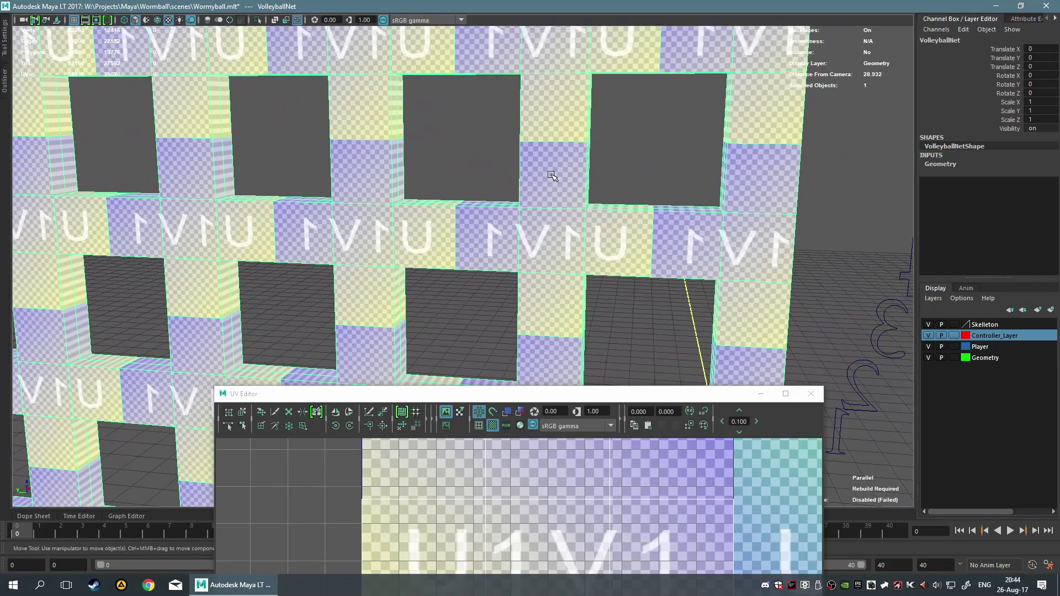
left_click_drag(627, 241, 662, 251, "alt")
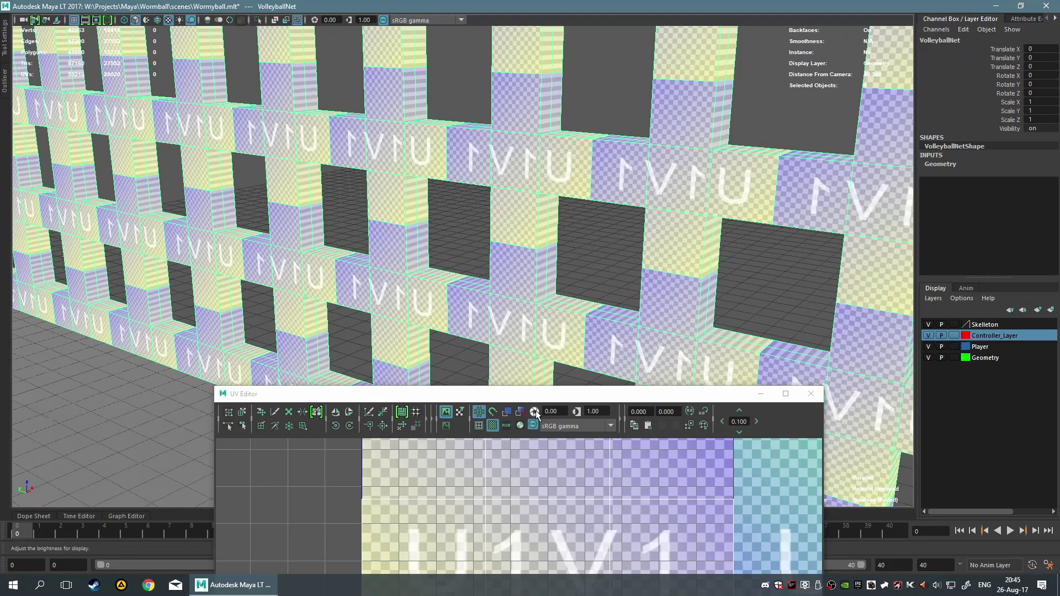
Close the UV Editor and return to the full view of the net and worm.
left_click_drag(542, 400, 399, 189)
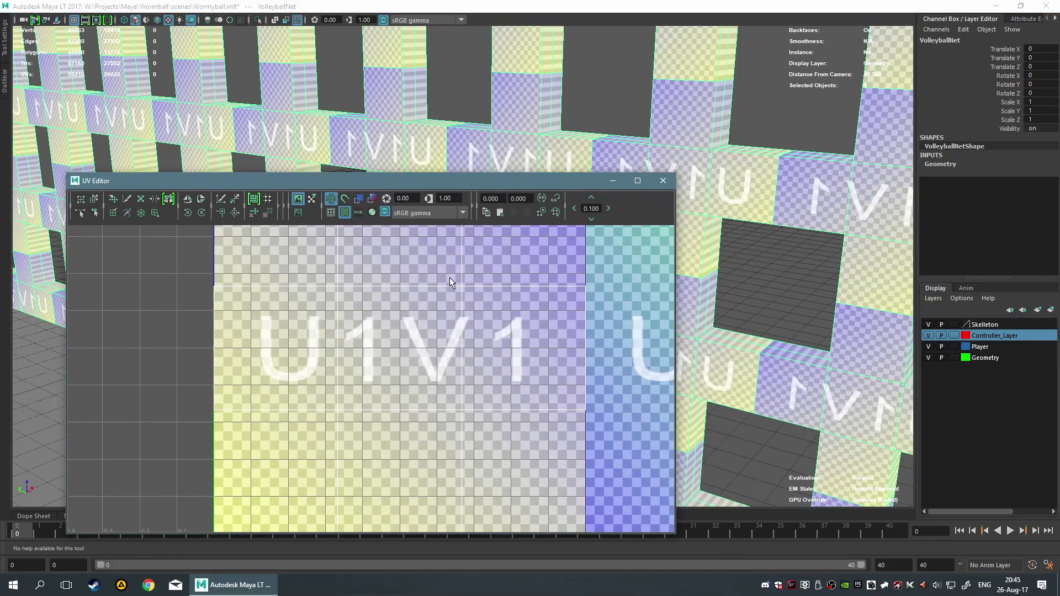
left_click(666, 182)
left_click_drag(659, 184, 634, 315, "alt")
scroll(634, 315, "up", 3)
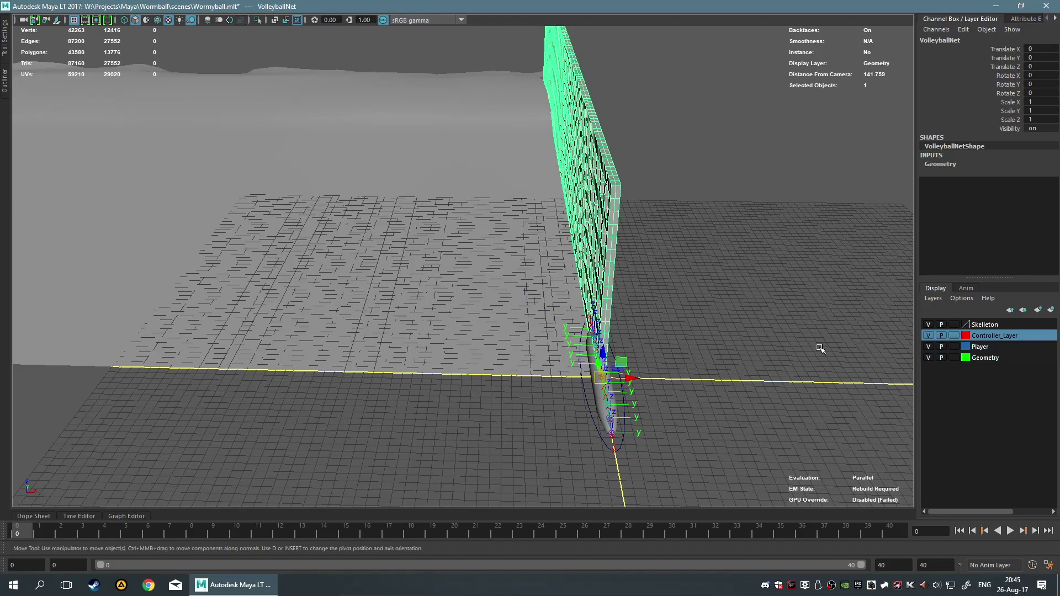
Hide the Geometry display layer, frame the worm and its joints, and clear the net selection.
left_click(927, 357)
left_click_drag(810, 379, 539, 307, "alt")
right_click_drag(539, 307, 693, 253, "alt")
middle_click_drag(693, 253, 577, 248, "alt")
right_click_drag(577, 248, 598, 253, "alt")
middle_click_drag(598, 253, 620, 339, "alt")
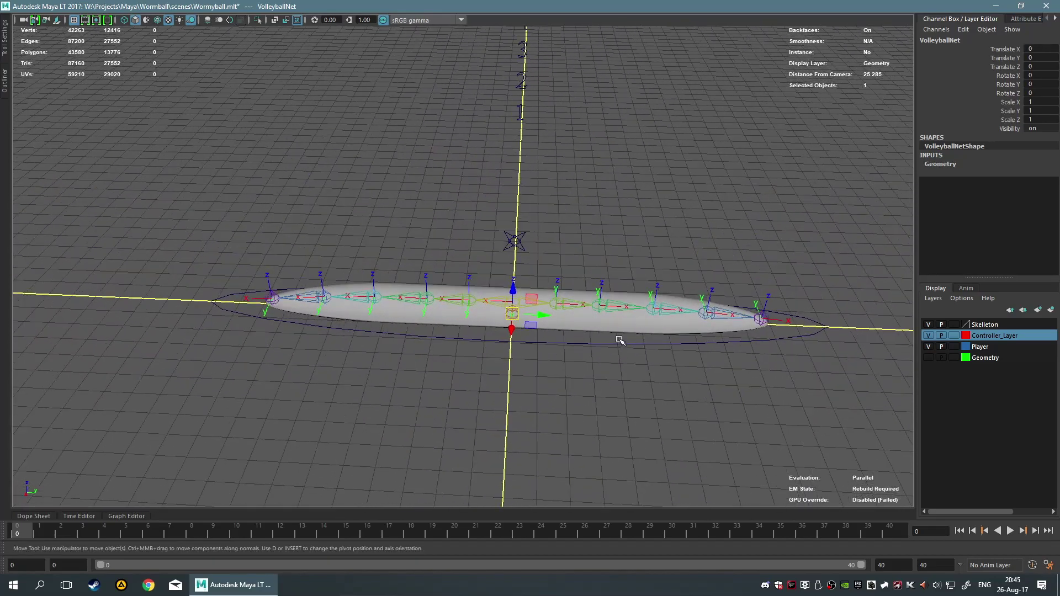
right_click_drag(620, 338, 552, 309, "alt")
middle_click_drag(552, 309, 594, 249, "alt")
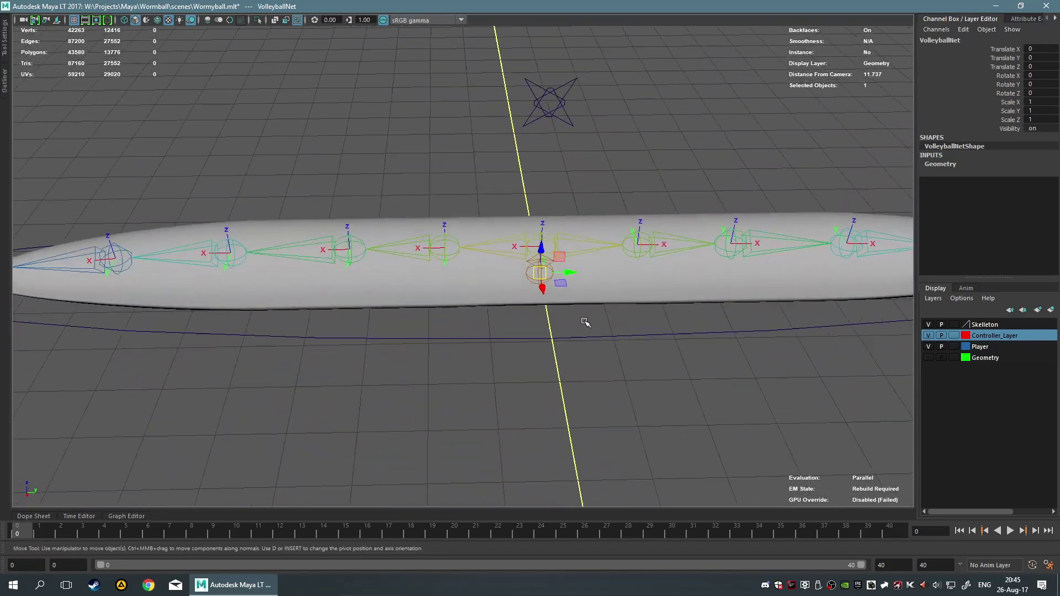
scroll(585, 321, "up", 2)
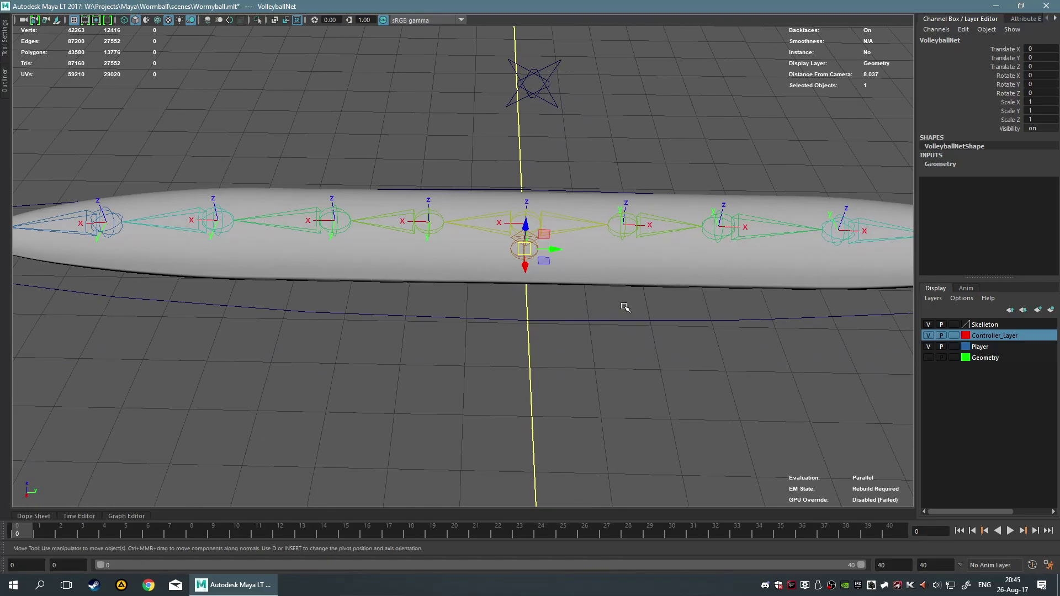
left_click(648, 374)
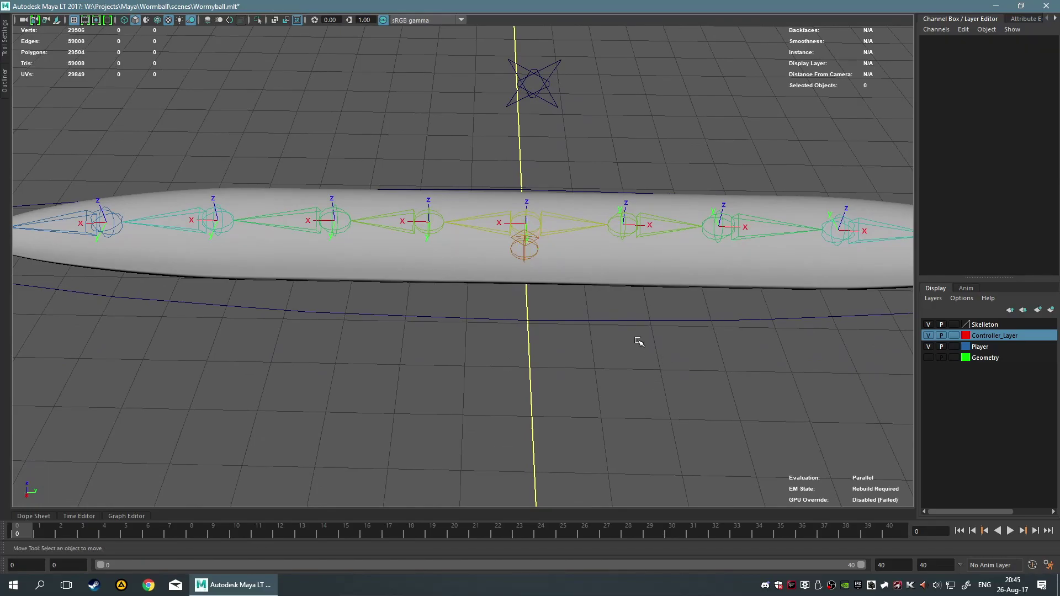
Inspect the wireframe of the worm mesh PlayerWorm_LO by selecting it, and deselect it again.
middle_click_drag(621, 302, 639, 353, "alt")
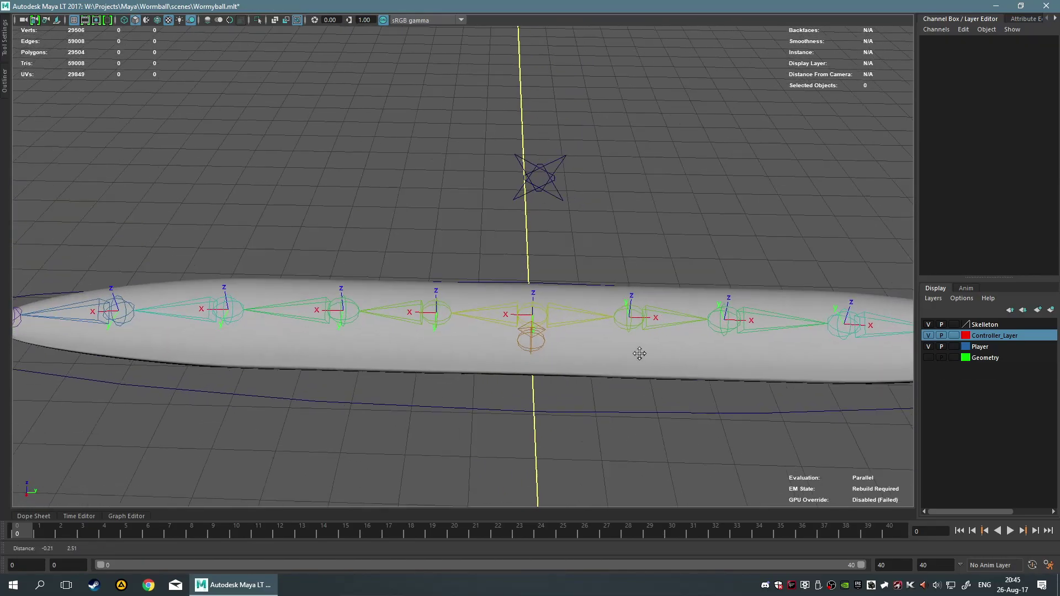
left_click_drag(639, 353, 589, 332, "alt")
left_click(567, 276)
left_click(575, 338)
left_click(615, 243)
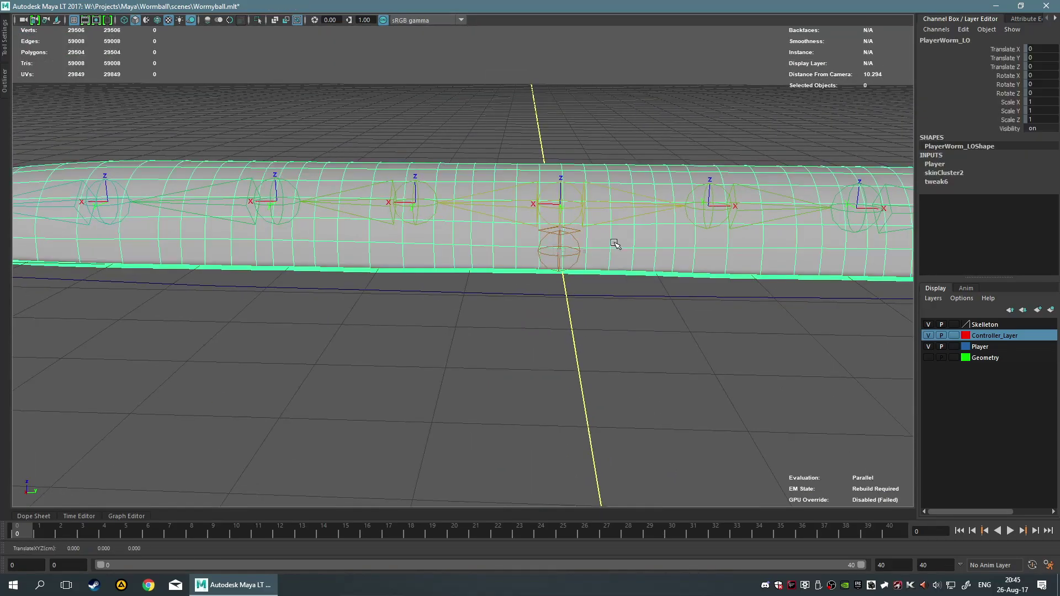
left_click(669, 359)
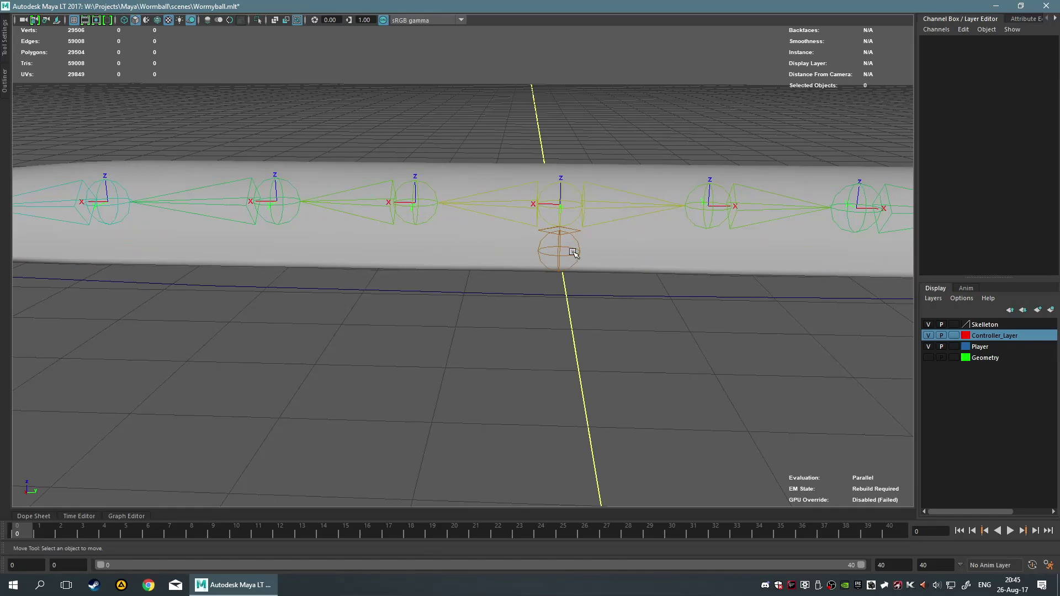
Scrub through the timeline, return to frame 0, and inspect the worm's central joints up close.
left_click_drag(21, 535, 628, 532)
left_click_drag(552, 530, 173, 440)
scroll(534, 362, "up", 4)
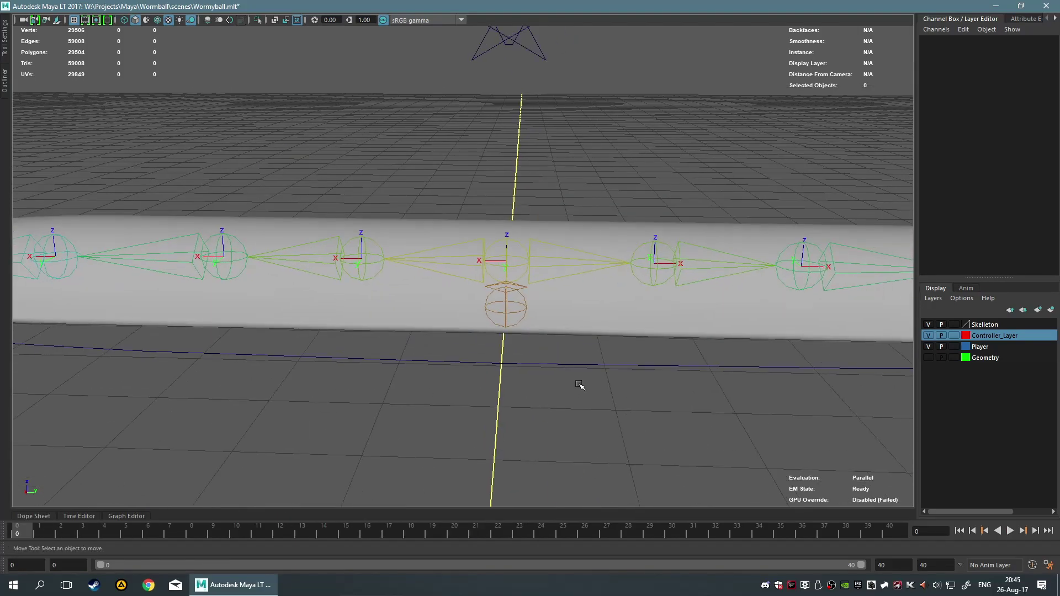
scroll(552, 393, "up", 1)
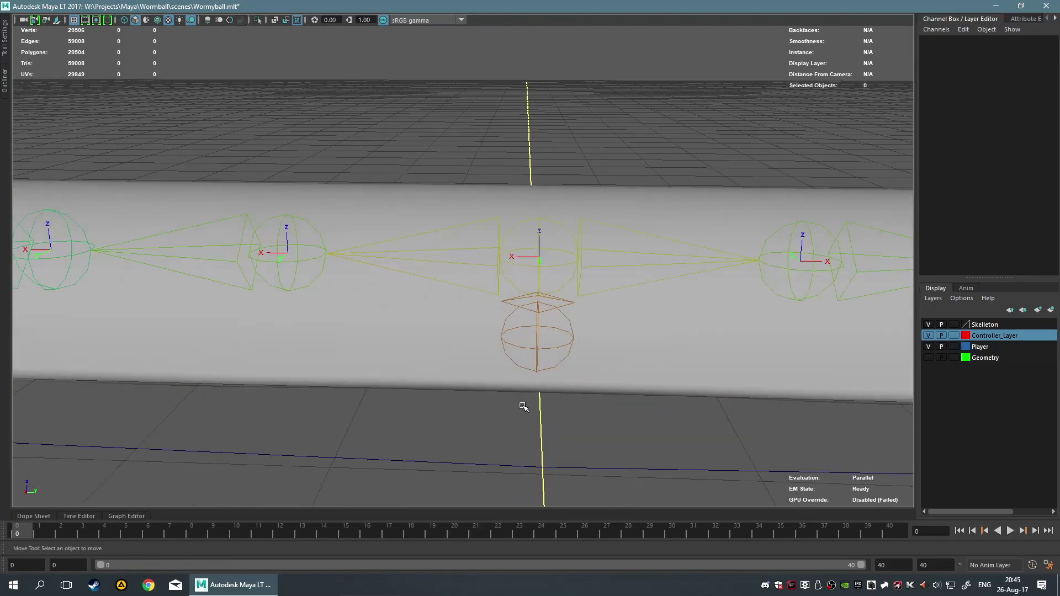
scroll(568, 417, "down", 1)
scroll(518, 339, "down", 2)
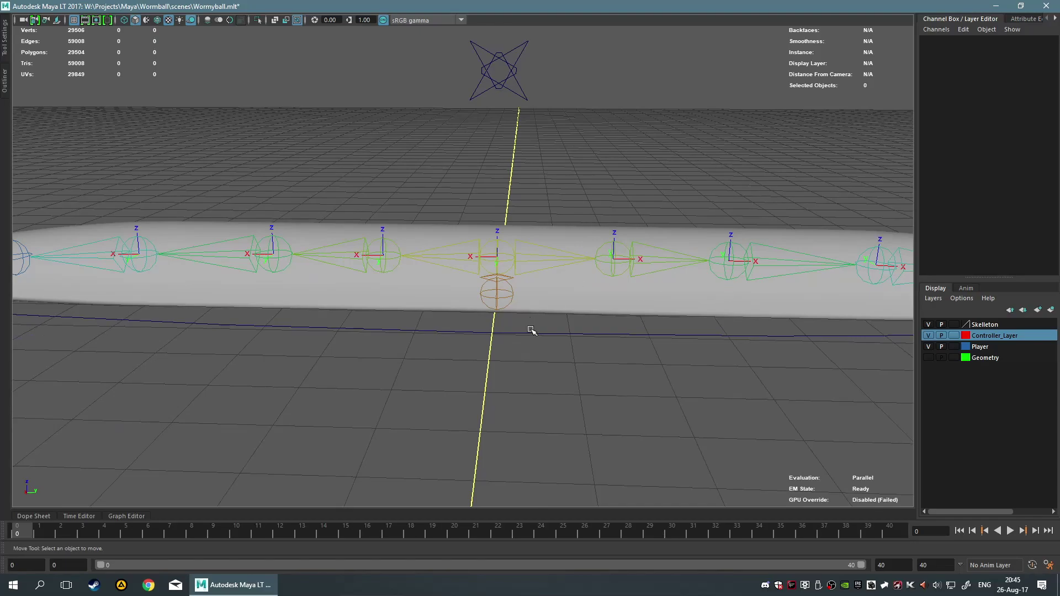
Open the Outliner to show the scene's objects.
left_click(8, 78)
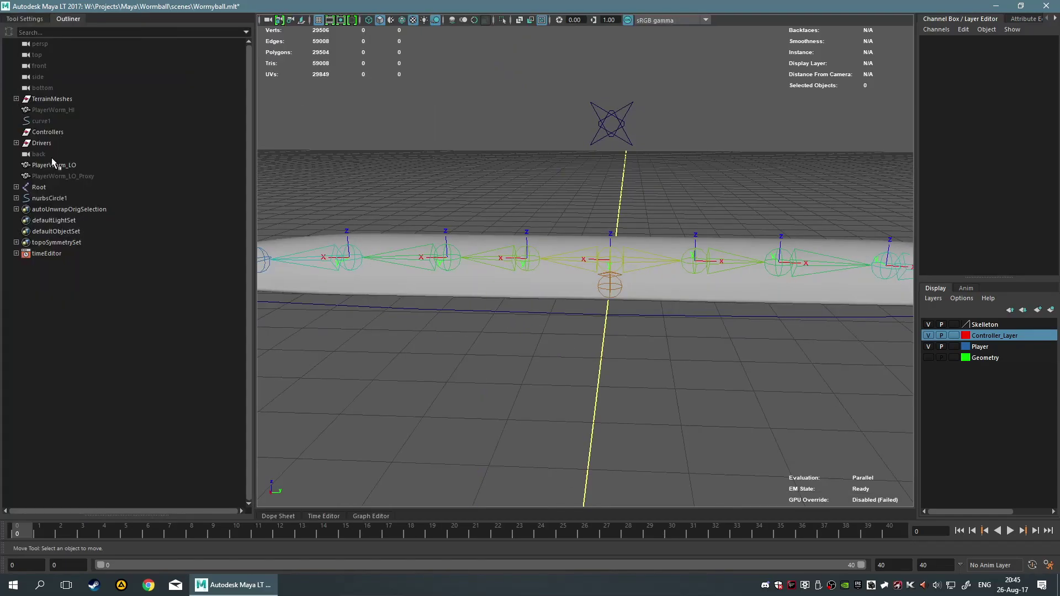
Select the Root joint from the Outliner to locate it beneath the worm's central joint, and collapse the Outliner.
left_click(52, 186)
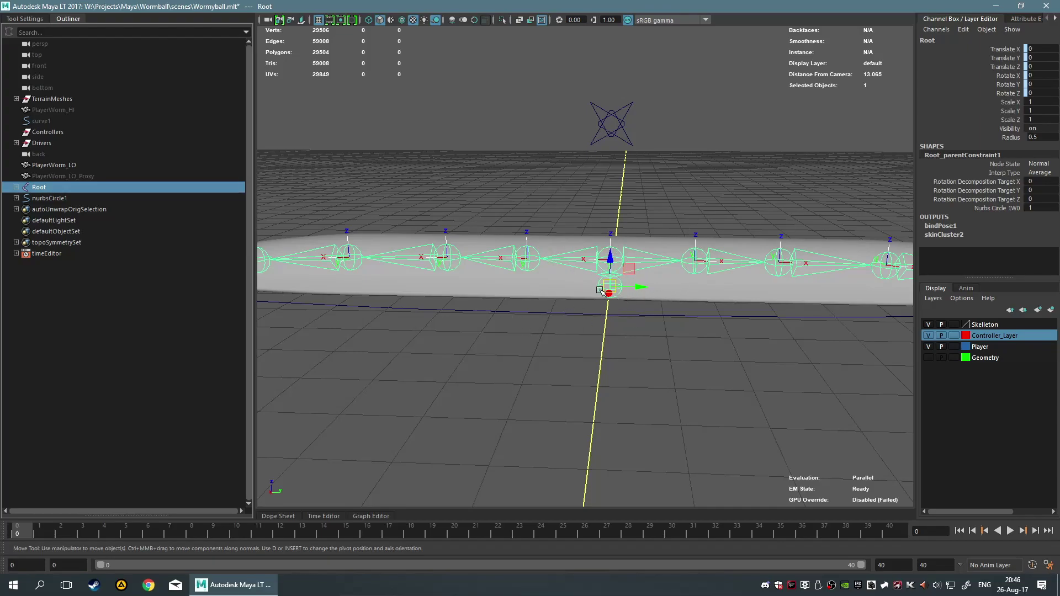
left_click(65, 19)
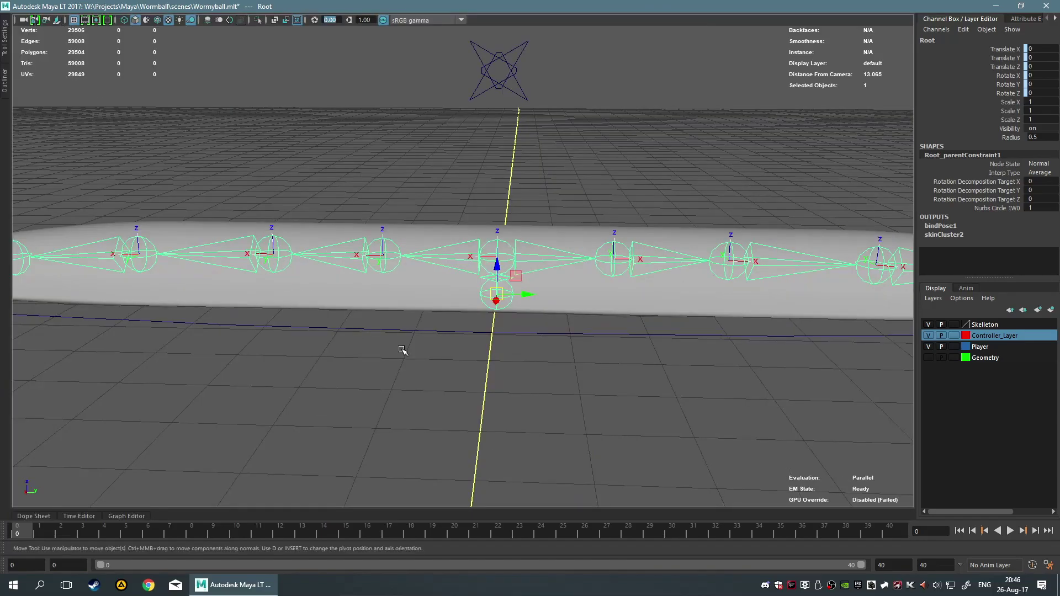
Compare the PlayerWorm_LO mesh with the root and central joints by repeatedly selecting it, and leave it deselected.
left_click(566, 315)
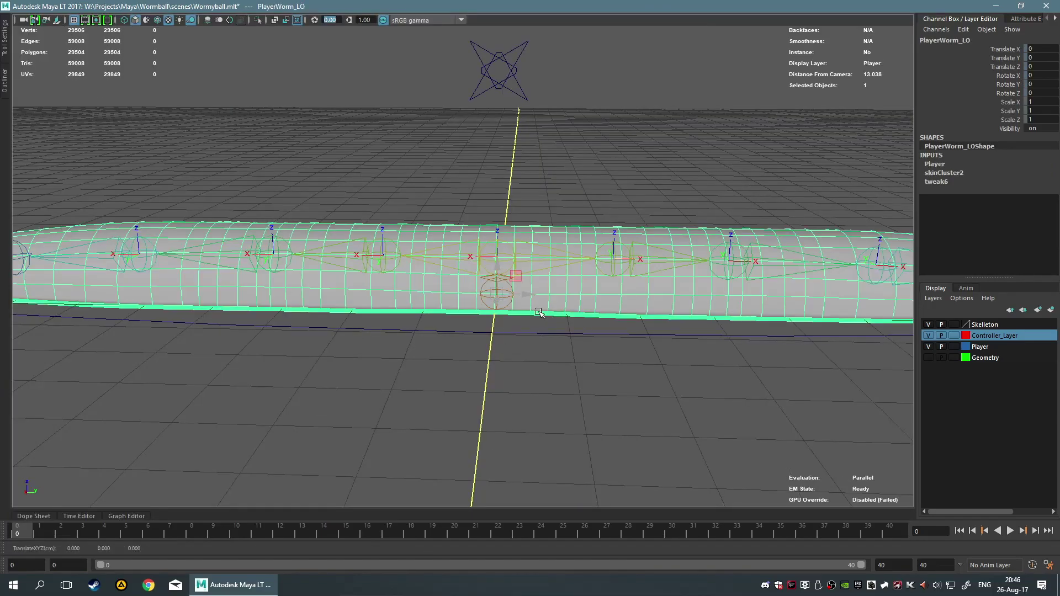
left_click(567, 390)
left_click(555, 296)
left_click(532, 409)
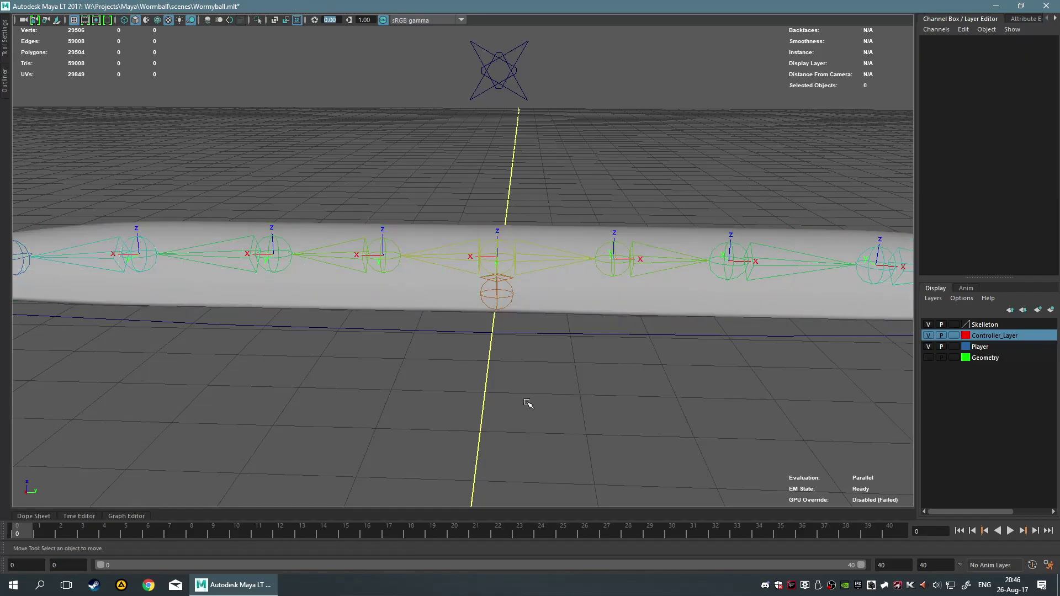
left_click(501, 248)
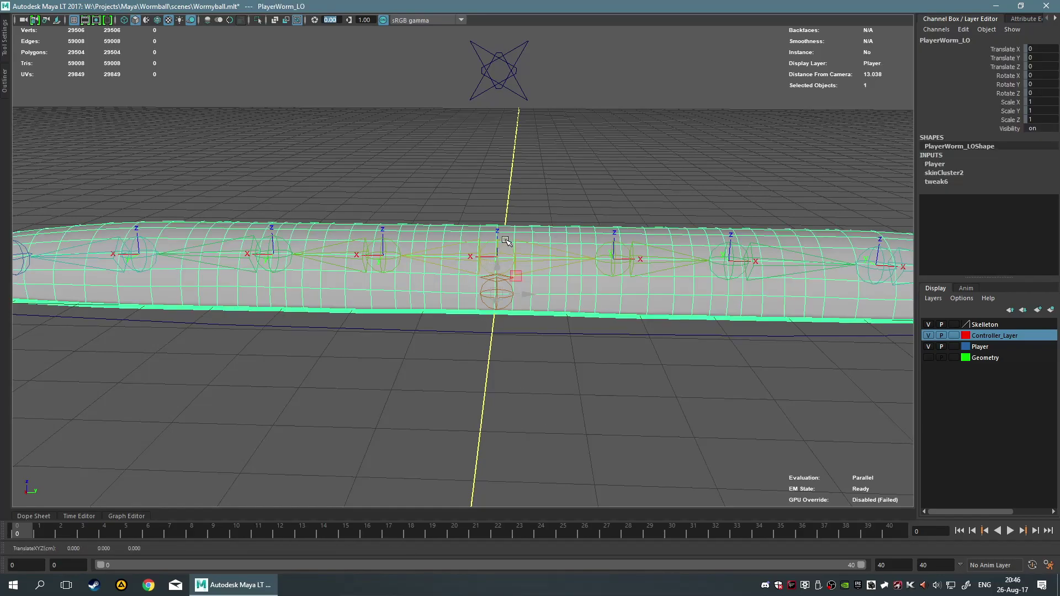
left_click(541, 359)
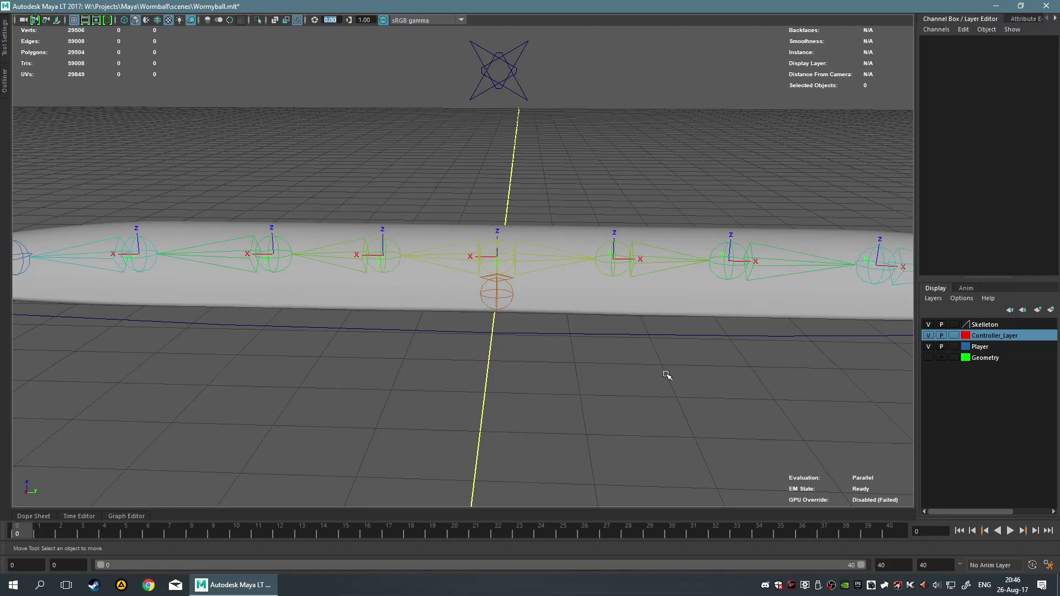
left_click(641, 319)
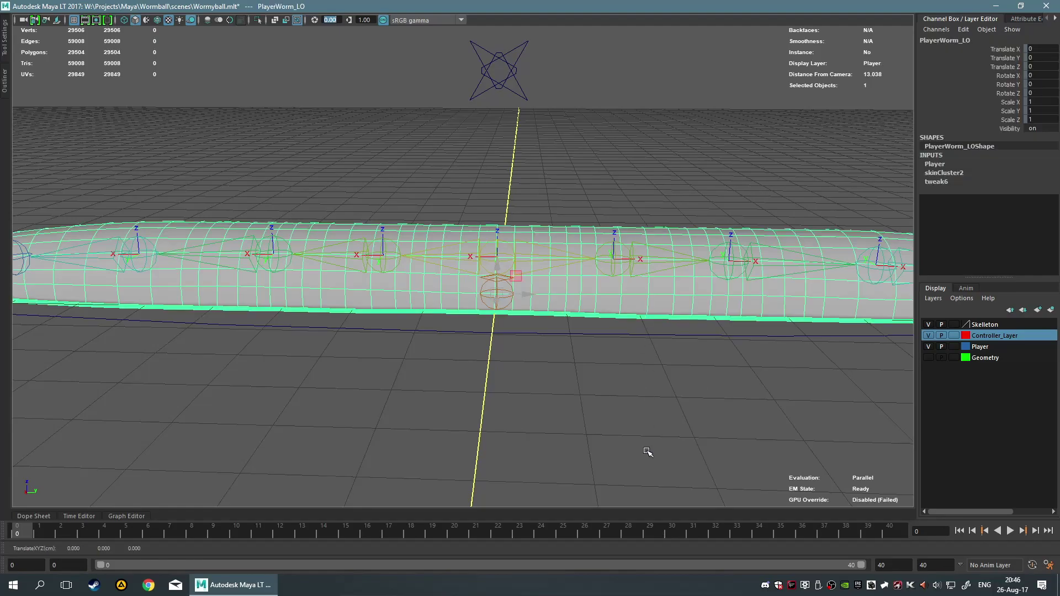
left_click(461, 414)
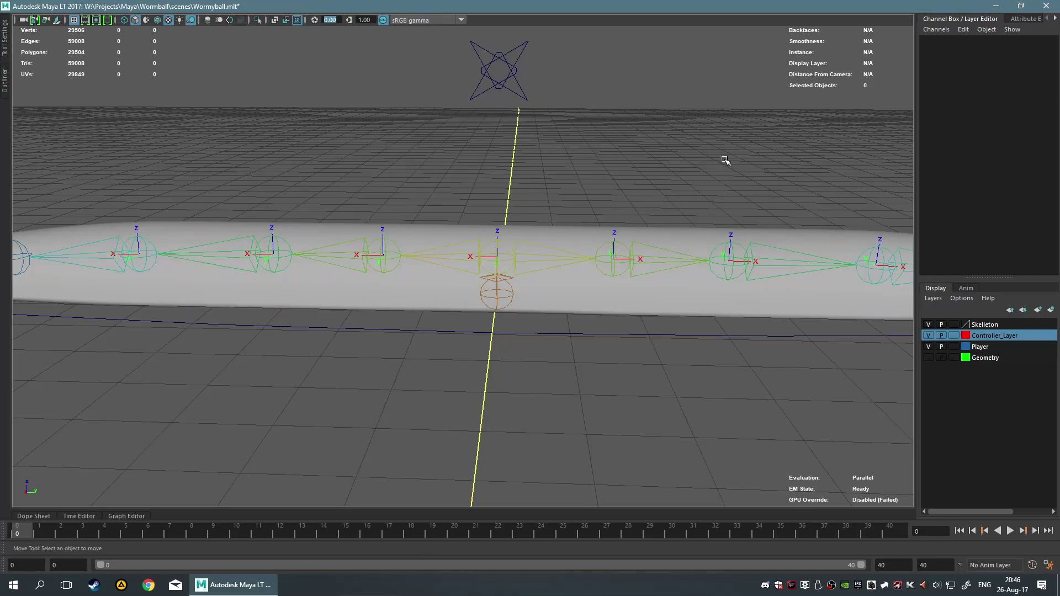
Examine the Root influence on the worm mesh with the Paint Skin Weights Tool, and leave the tool with nothing selected.
left_click_drag(607, 296, 535, 334, "alt")
right_click_drag(467, 286, 425, 266)
left_click(3, 55)
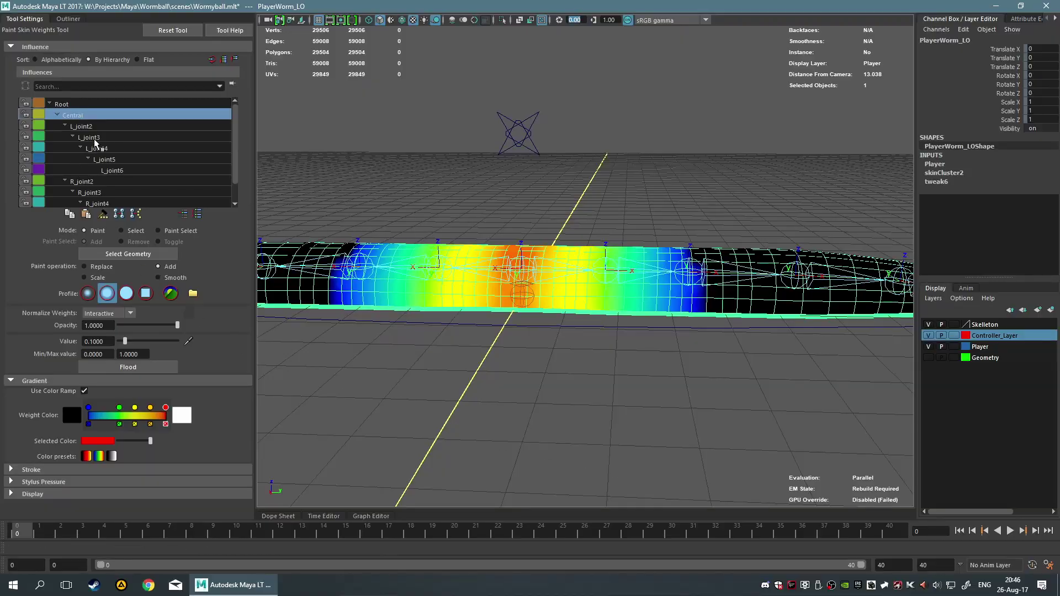
left_click(80, 105)
left_click_drag(496, 386, 537, 379, "alt")
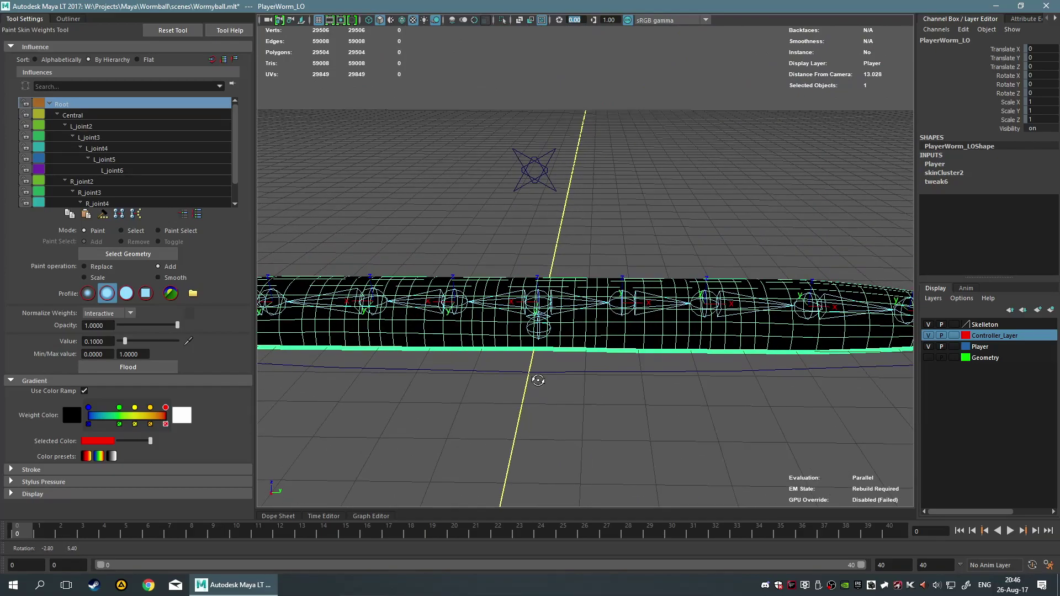
left_click(25, 20)
right_click_drag(490, 341, 551, 336)
key("q")
left_click(517, 413)
View the whole worm mesh in component selection mode and return to object selection mode.
left_click_drag(517, 413, 470, 358, "alt")
key("F8")
scroll(508, 408, "down", 6)
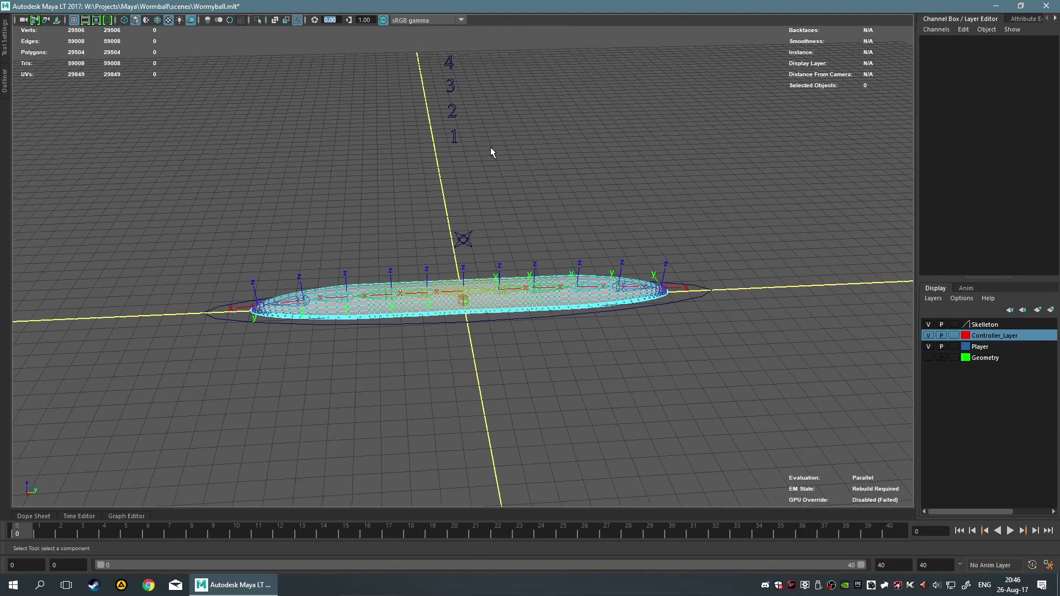
left_click_drag(489, 151, 461, 184, "alt")
middle_click_drag(482, 272, 518, 251, "alt")
scroll(496, 268, "up", 5)
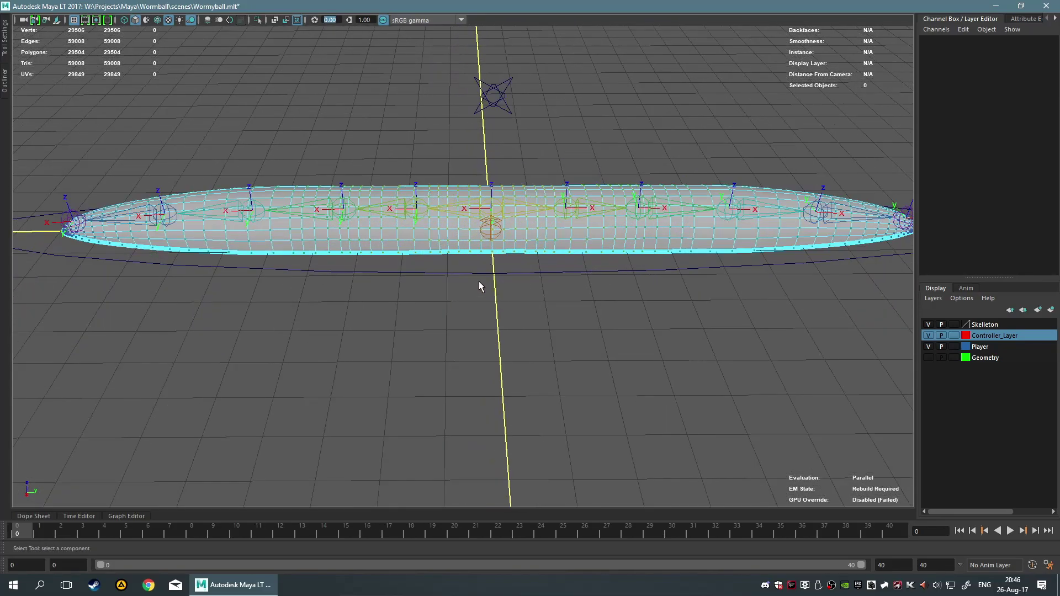
key("F8")
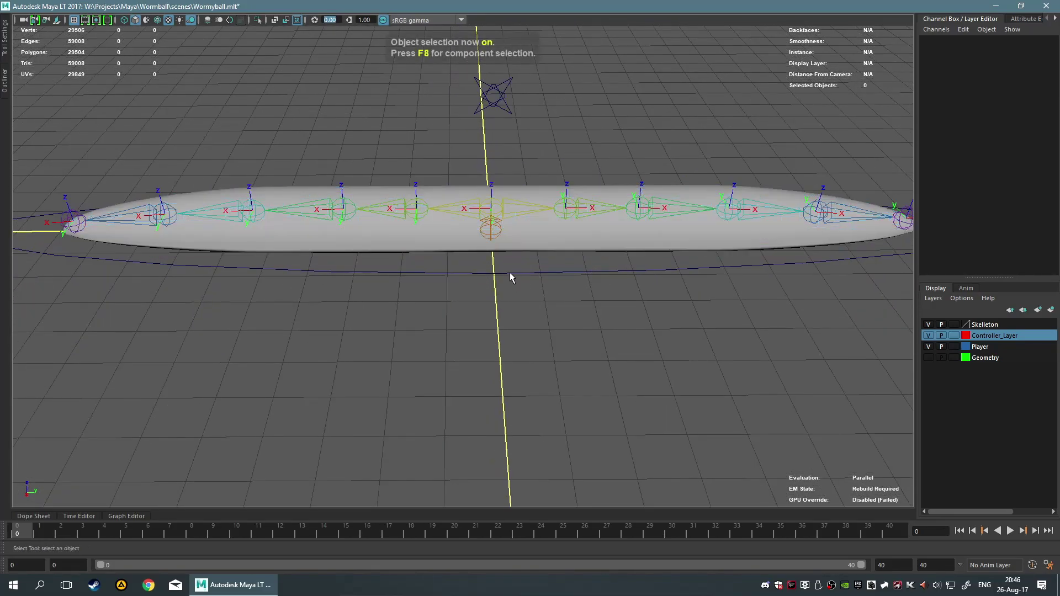
Select the nurbsCircle1 controller around the worm and examine it together with its numbered controls.
left_click(509, 273)
scroll(516, 281, "down", 4)
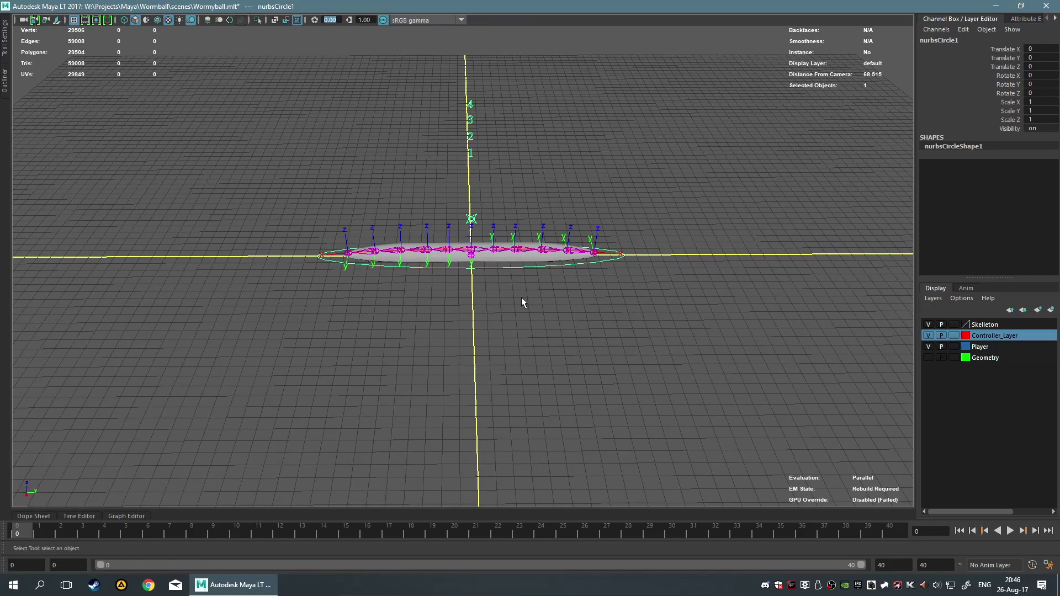
scroll(521, 304, "up", 5)
scroll(518, 291, "down", 4)
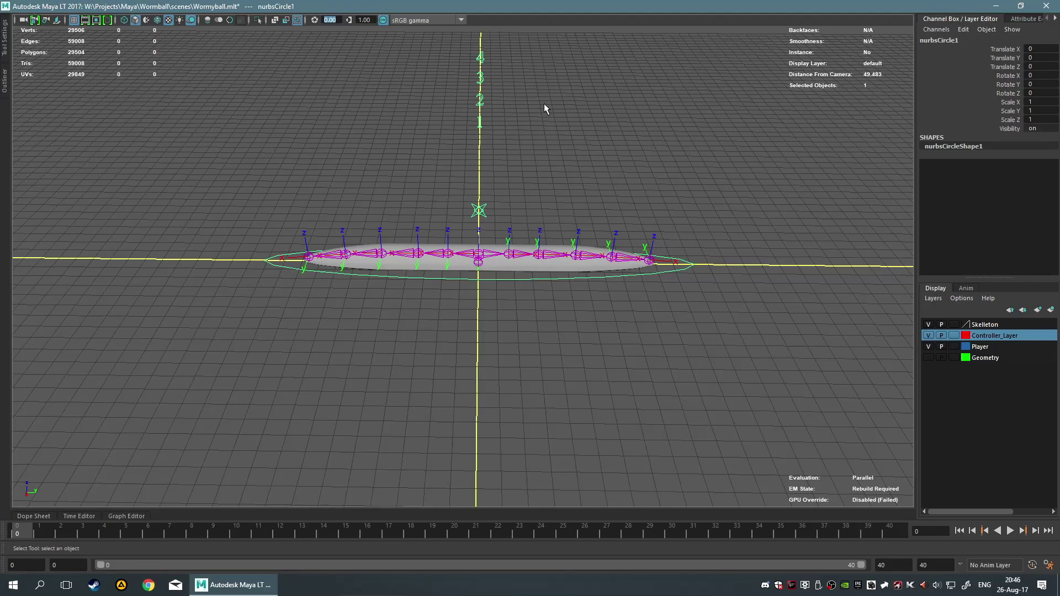
scroll(524, 108, "up", 2)
Try scaling the Start control above the worm, undo the scaling and clear the selection.
left_click_drag(508, 90, 508, 90)
middle_click_drag(566, 109, 562, 157, "alt")
key("r")
left_click_drag(500, 111, 540, 112)
key("ctrl+z")
left_click(620, 391)
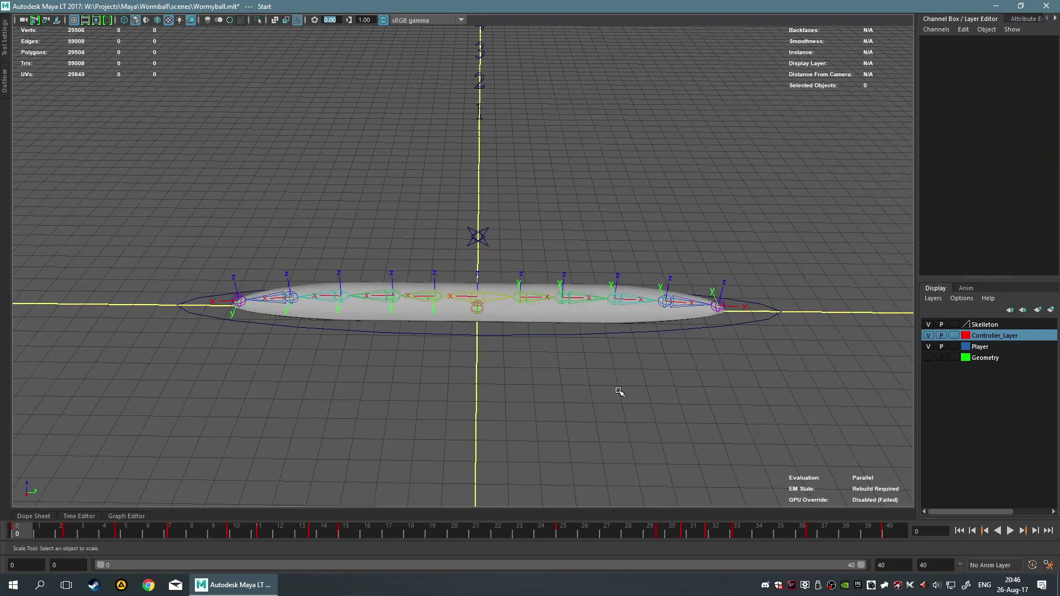
Try scaling the nurbsCircle1 controller to about 1.96 along Y and also by its central handle, undoing both changes.
left_click(476, 333)
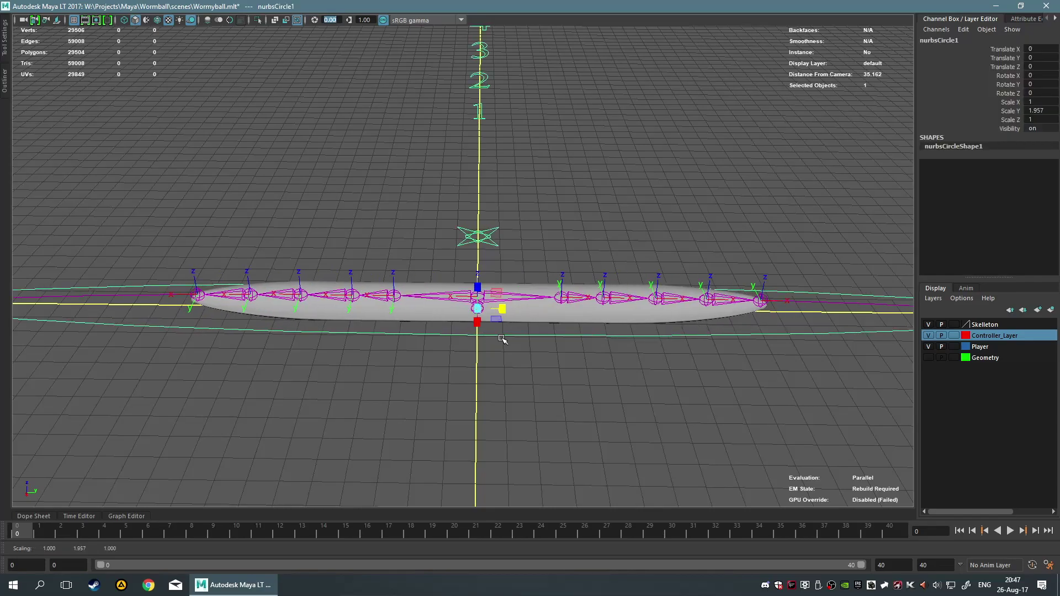
key("ctrl+z")
left_click_drag(482, 309, 230, 215)
key("ctrl+z")
Try moving the nurbsCircle1 controller with the Move Tool and undo the movement.
key("w")
left_click_drag(499, 317, 578, 318)
key("ctrl+z")
key("ctrl+z")
Reselect the nurbsCircle1 controller and inspect the worm rig from several angles and up close.
left_click_drag(556, 393, 505, 302, "alt")
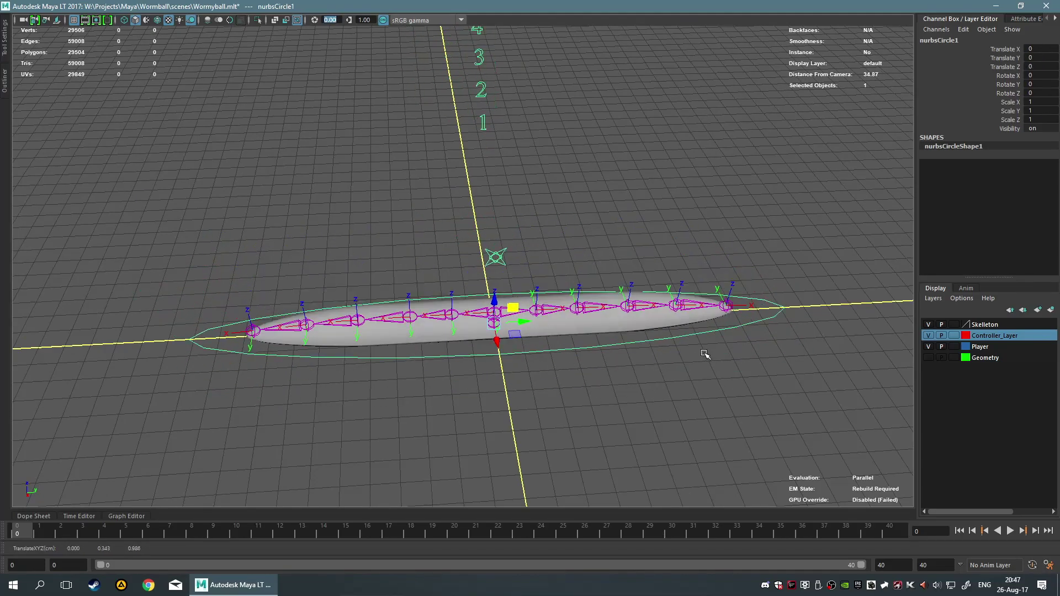
left_click_drag(705, 352, 650, 358, "alt")
left_click(442, 426)
left_click(443, 359)
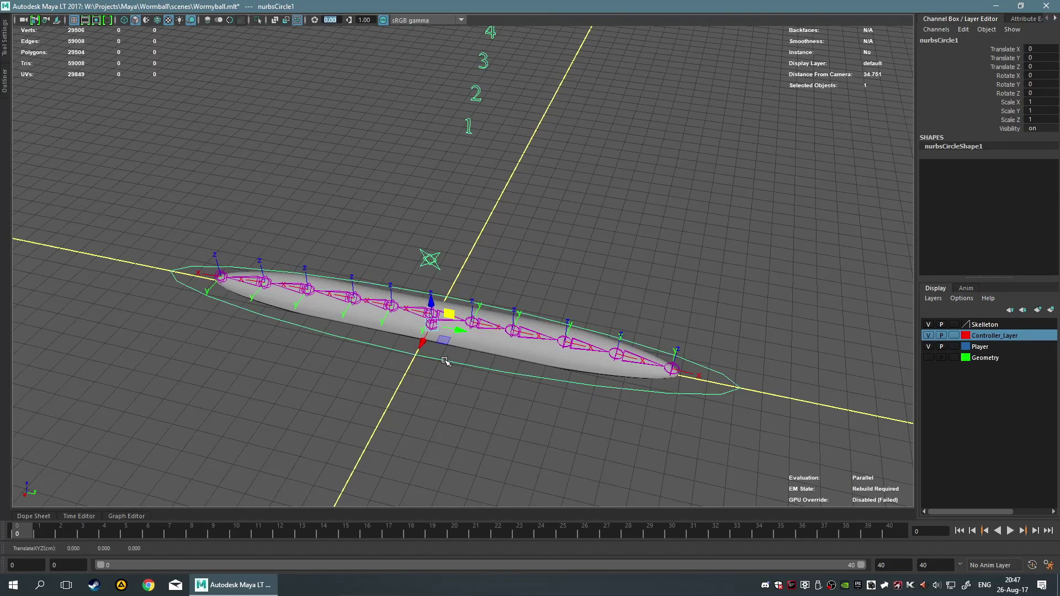
scroll(445, 361, "up", 5)
left_click_drag(445, 361, 495, 315, "alt")
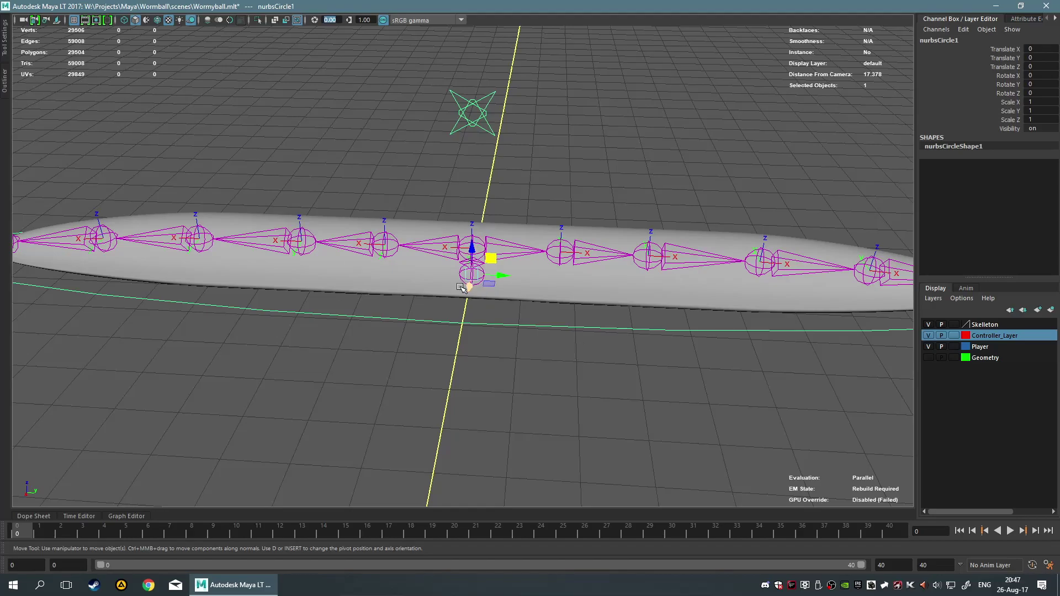
Clear the controller selection and examine the worm's joint chain and root joint from different angles.
left_click(520, 355)
left_click_drag(513, 329, 513, 263, "alt")
left_click_drag(558, 234, 520, 334, "alt")
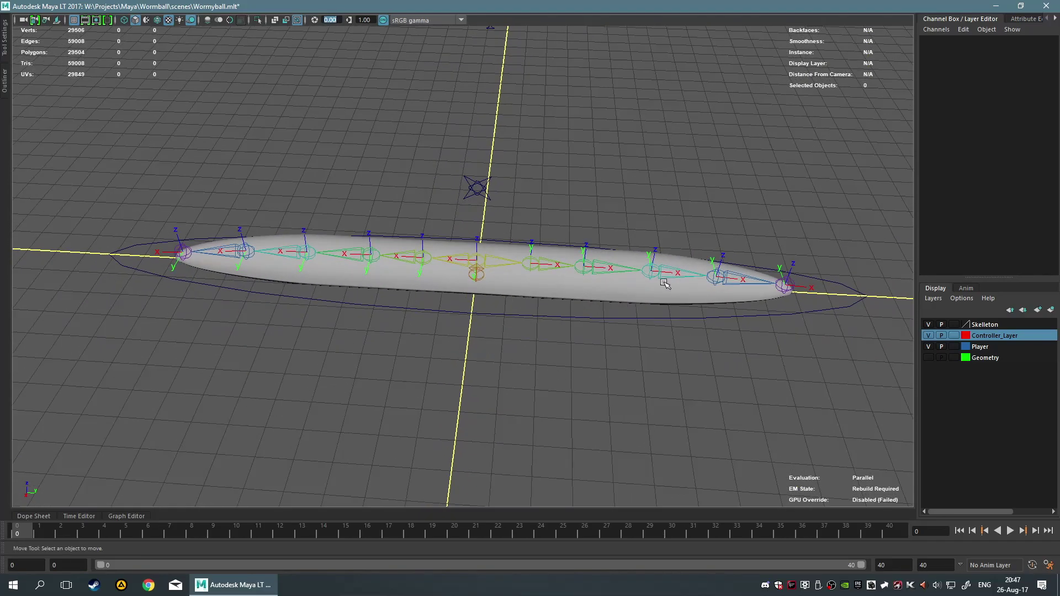
scroll(548, 360, "up", 3)
mouse_move(490, 339)
left_mouse_down()
mouse_move(529, 359)
mouse_move(516, 386)
mouse_move(493, 356)
left_mouse_up()
left_click(508, 390)
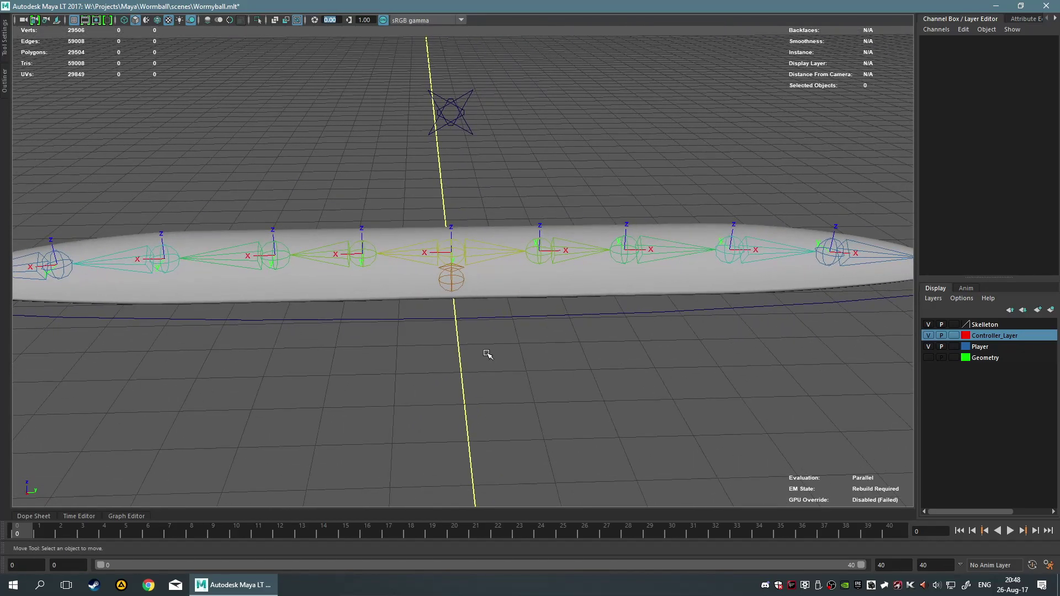
left_click_drag(447, 353, 563, 350, "alt")
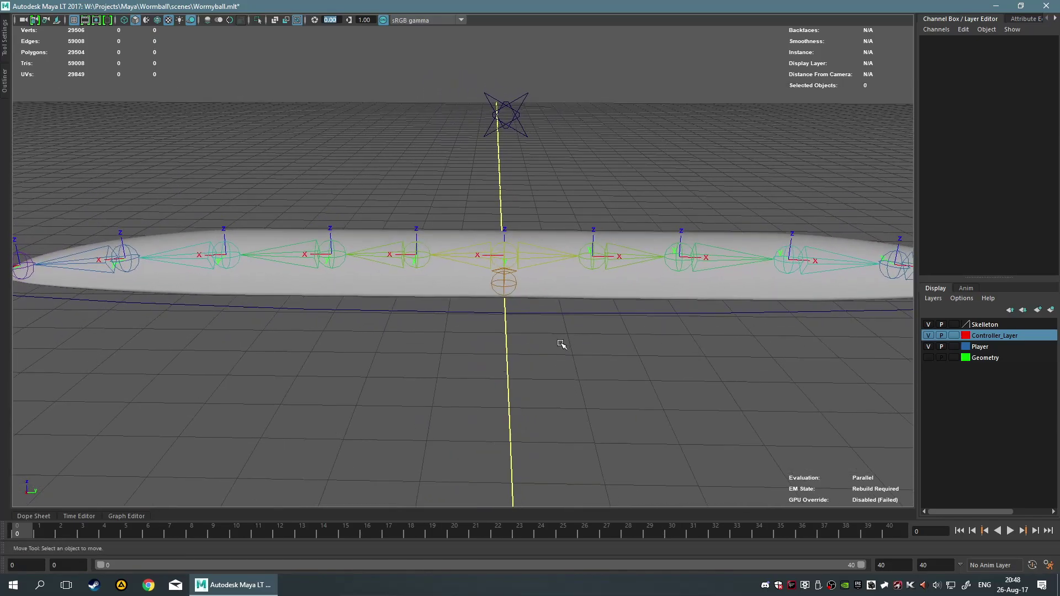
left_click_drag(525, 409, 429, 397, "alt")
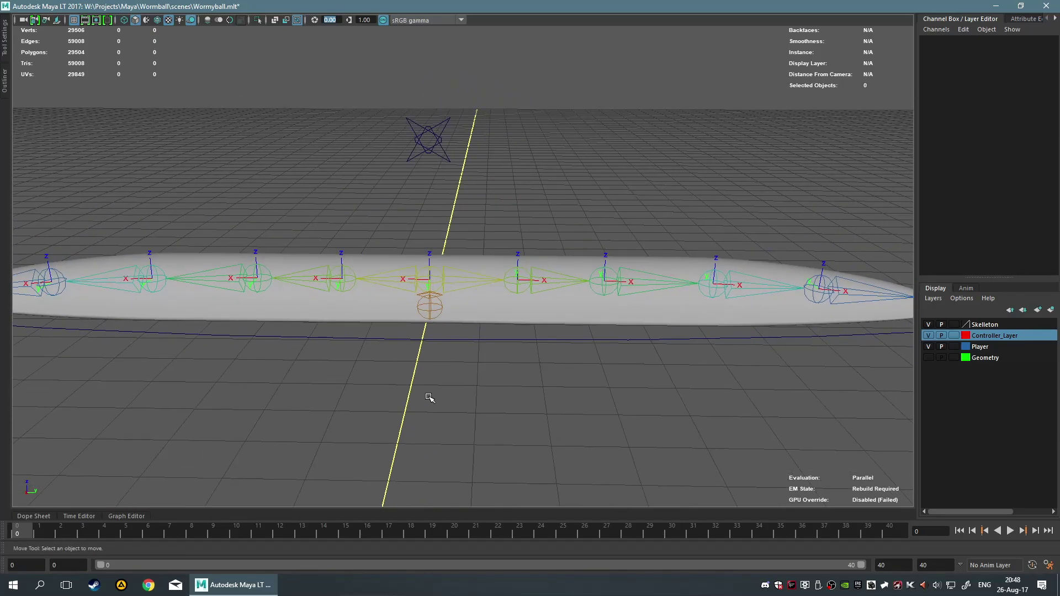
Try scaling the nurbsCircle1 controller with the Scale Tool and undo the changes.
left_click(445, 334)
key("r")
middle_click_drag(440, 338, 339, 280)
key("ctrl+z")
key("ctrl+z")
key("ctrl+z")
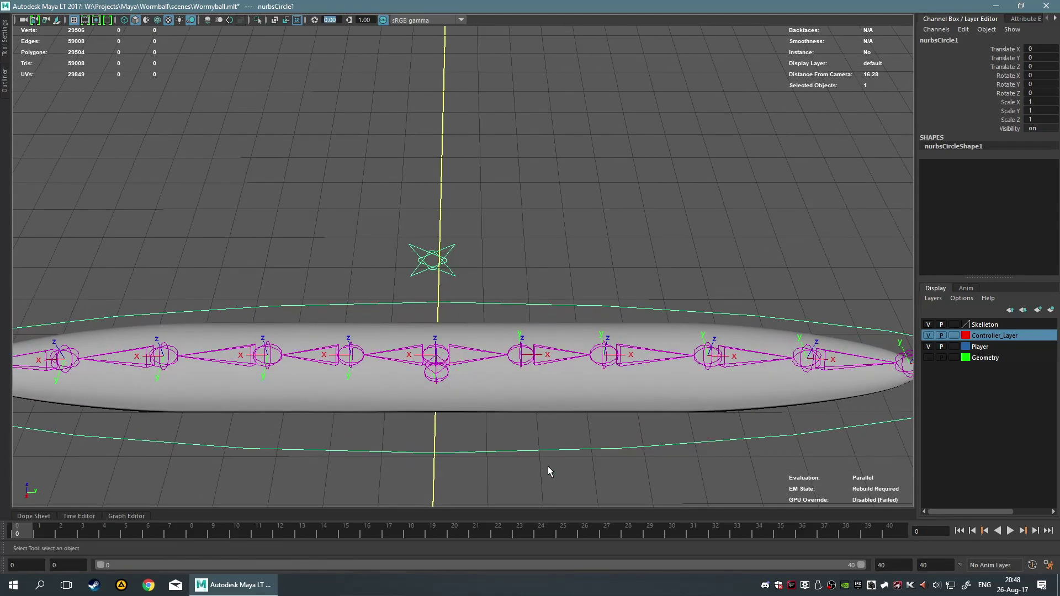
Select the Central joint and review its transform, joint and labelling settings in the Attribute Editor.
left_click_drag(549, 471, 539, 414, "alt")
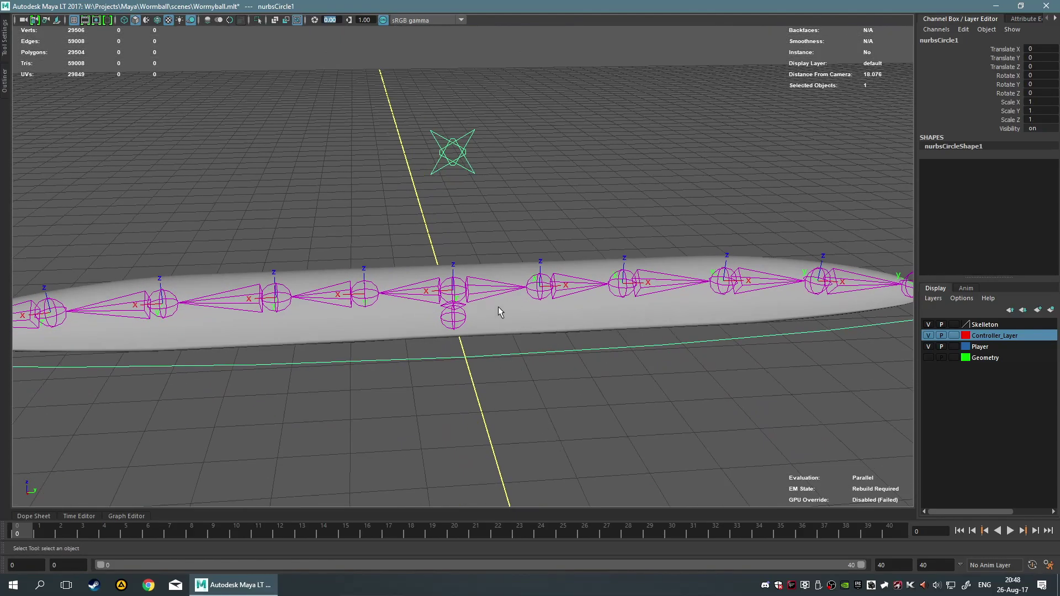
left_click(457, 286)
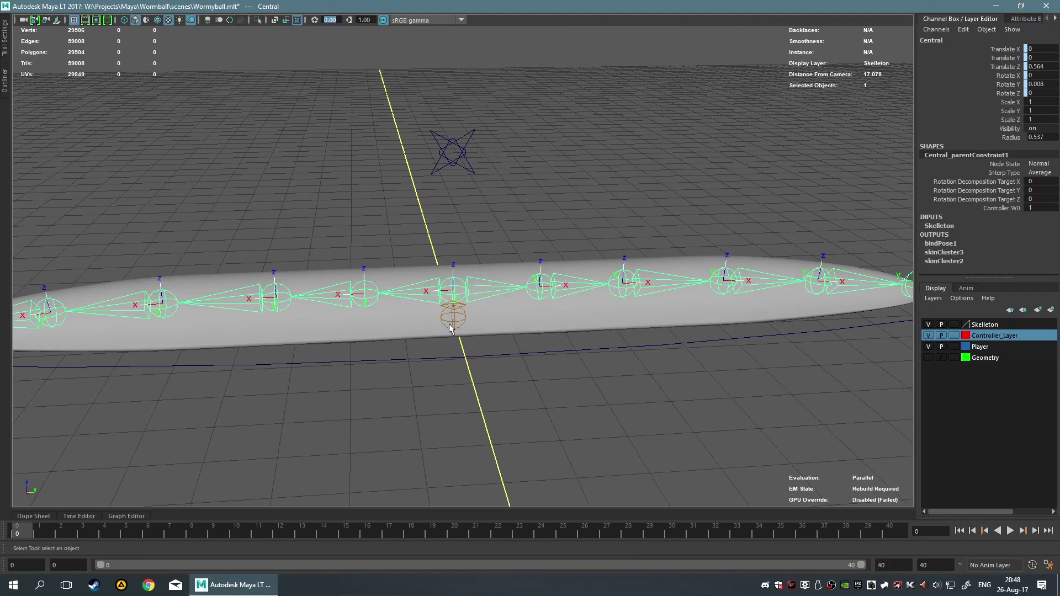
key("ctrl+a")
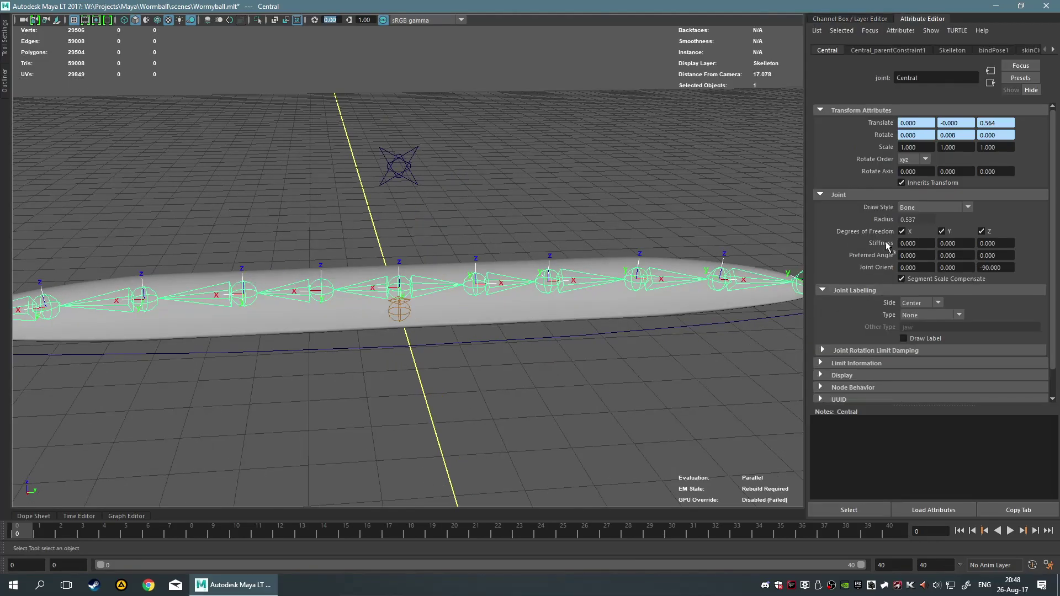
scroll(875, 216, "down", 1)
scroll(883, 215, "up", 1)
scroll(869, 200, "down", 1)
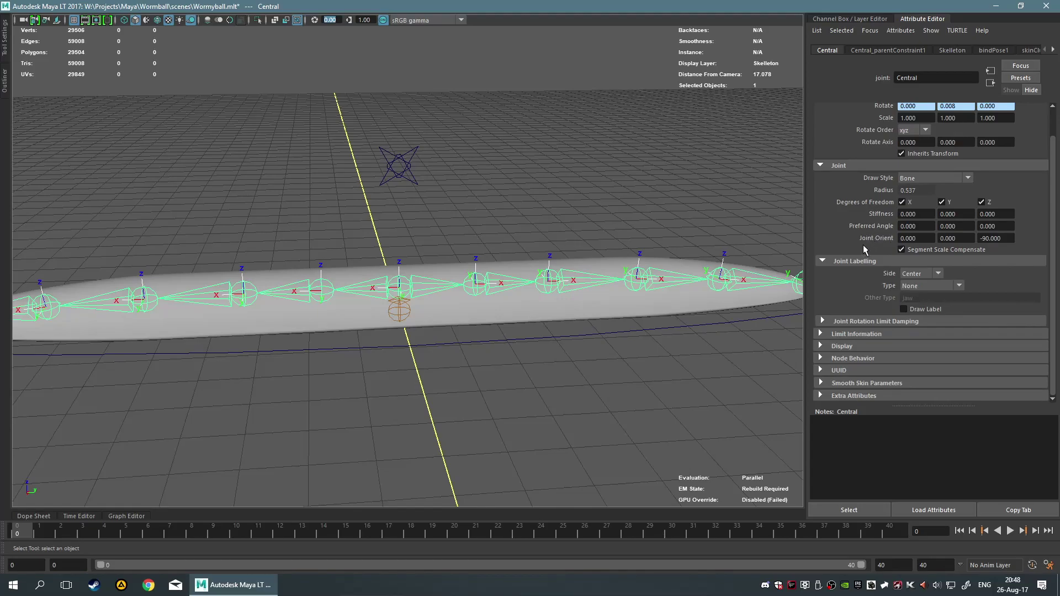
scroll(861, 243, "up", 1)
scroll(872, 319, "down", 1)
Expand the Central joint's Joint Rotation Limit Damping and Limit Information settings to check its rotation limits.
left_click(834, 322)
scroll(841, 333, "down", 2)
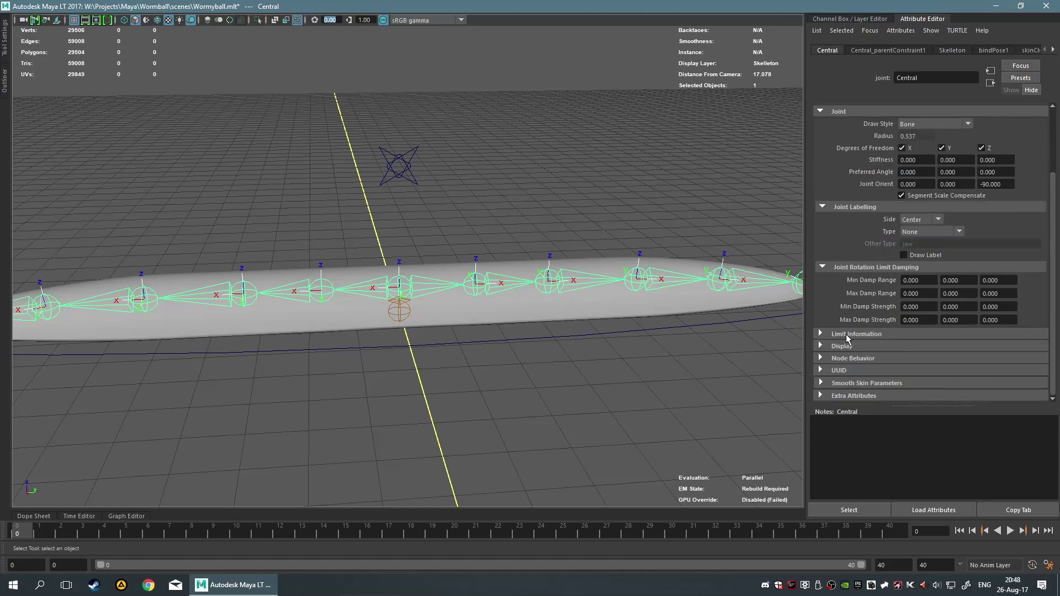
left_click(849, 334)
scroll(847, 334, "down", 4)
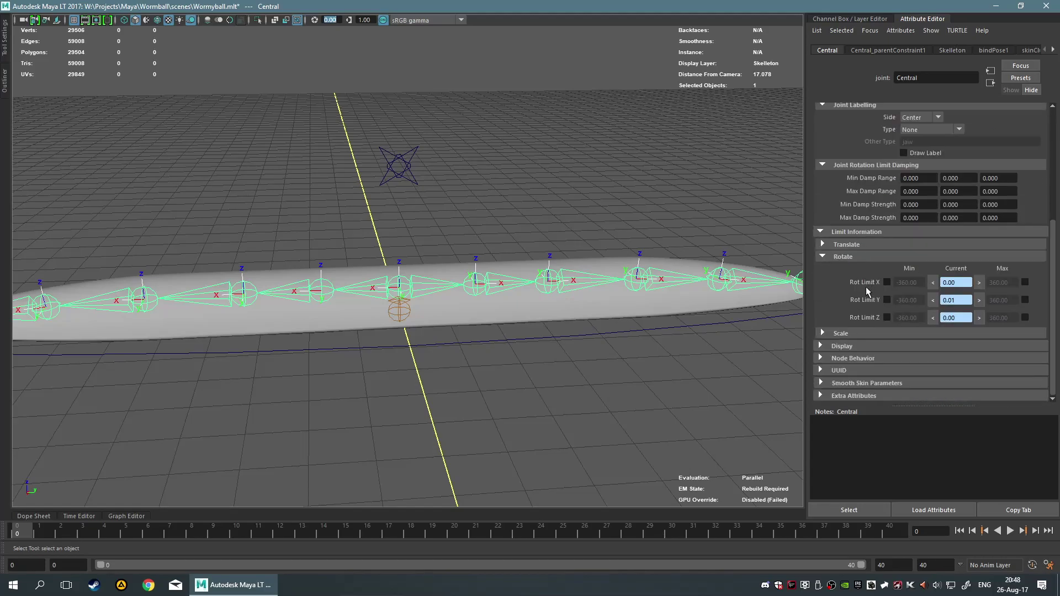
Expand and review the Central joint's Display, Node Behavior, UUID, Smooth Skin Parameters and Extra Attributes sections.
left_click(876, 390)
left_click(886, 381)
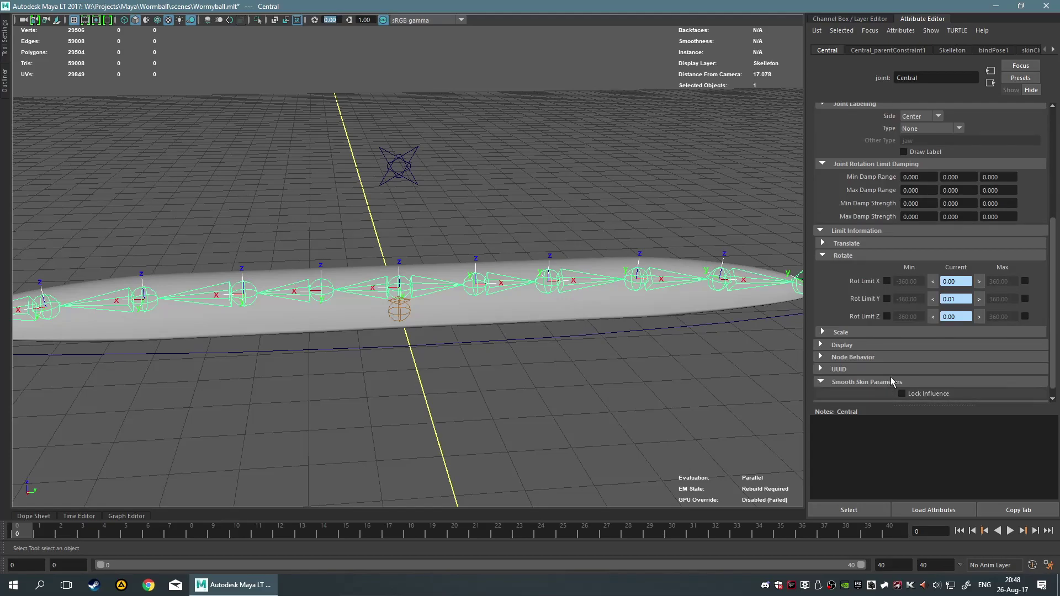
left_click(881, 357)
left_click(879, 345)
left_click(878, 334)
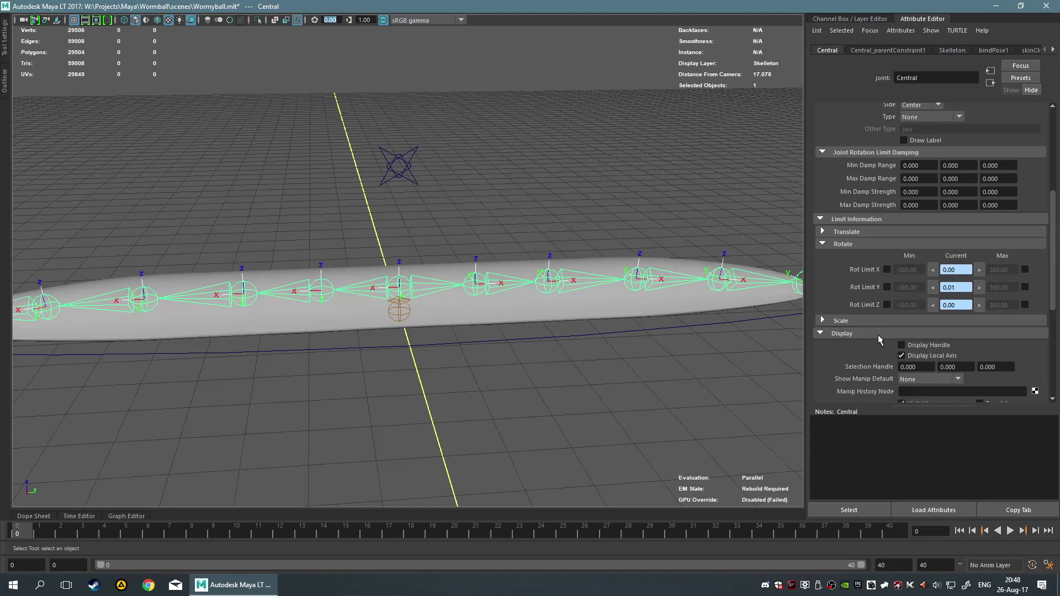
scroll(879, 331, "down", 8)
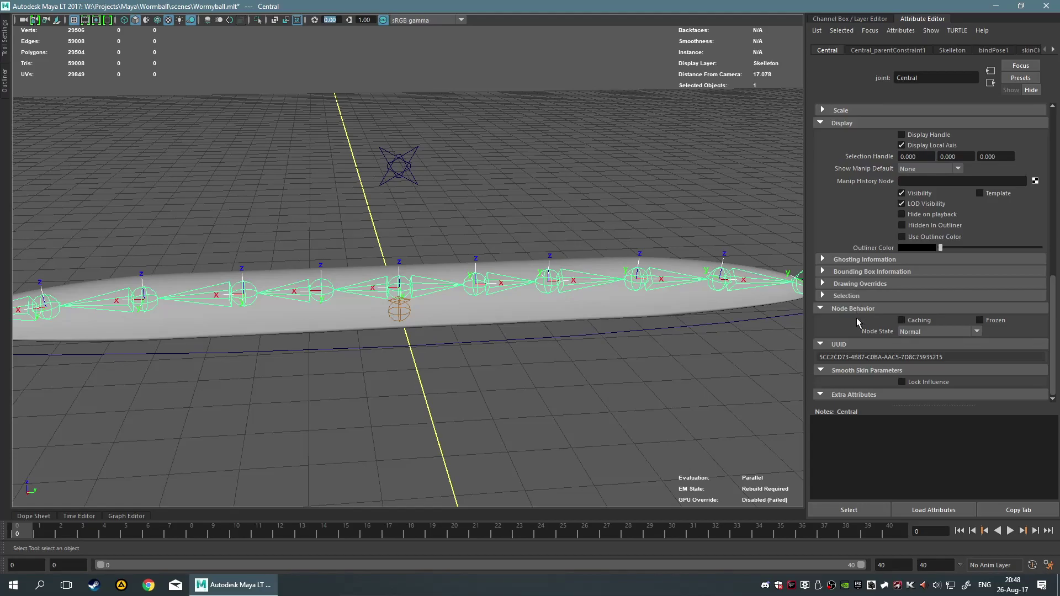
scroll(857, 318, "up", 10)
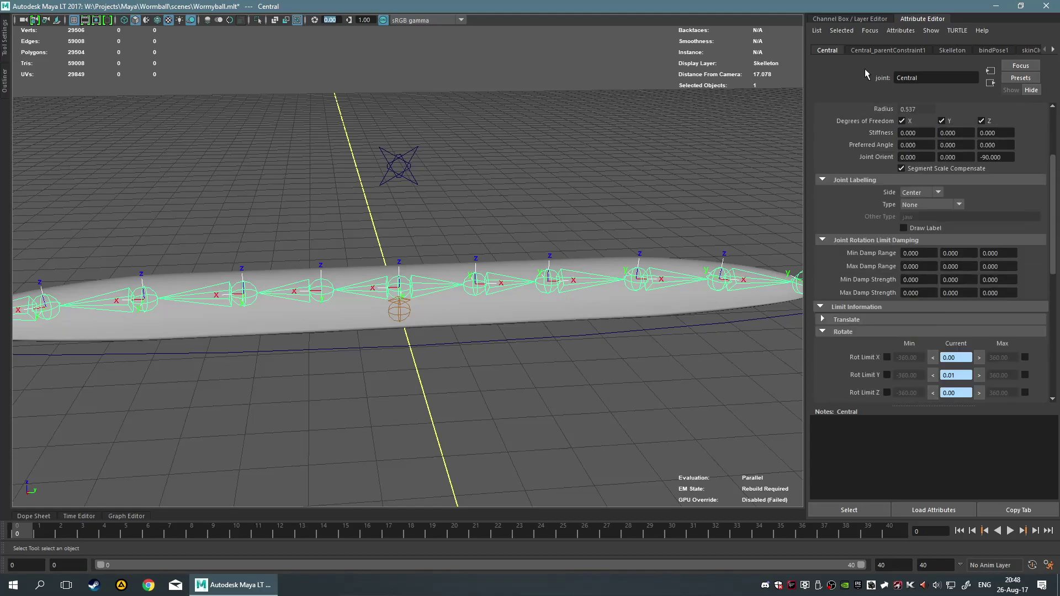
Review the Central joint's parent constraint, Skeleton display layer, skinCluster3 and bind pose settings in the Attribute Editor.
left_click(883, 50)
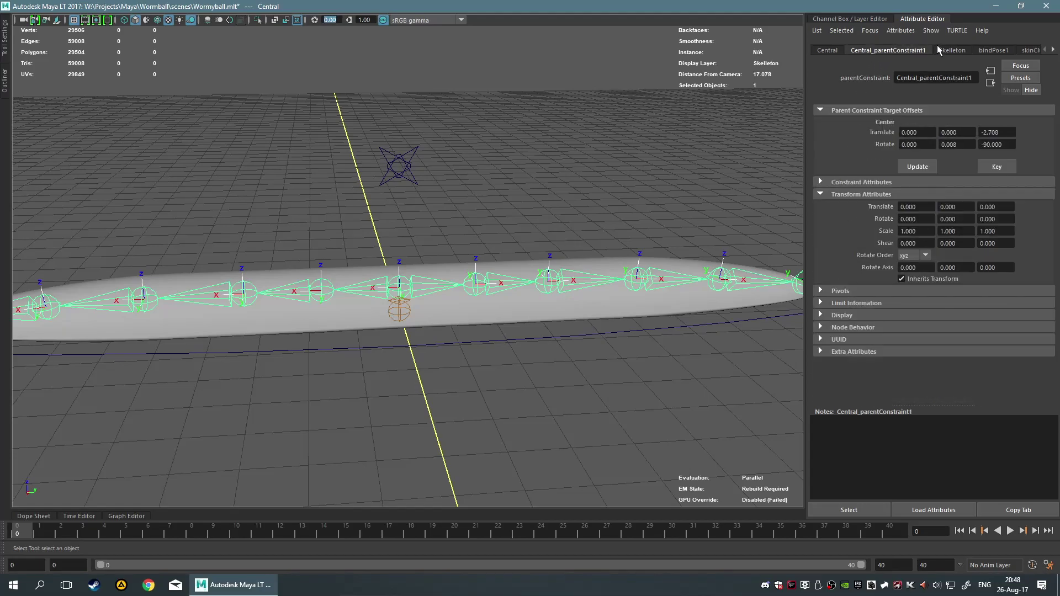
left_click(940, 49)
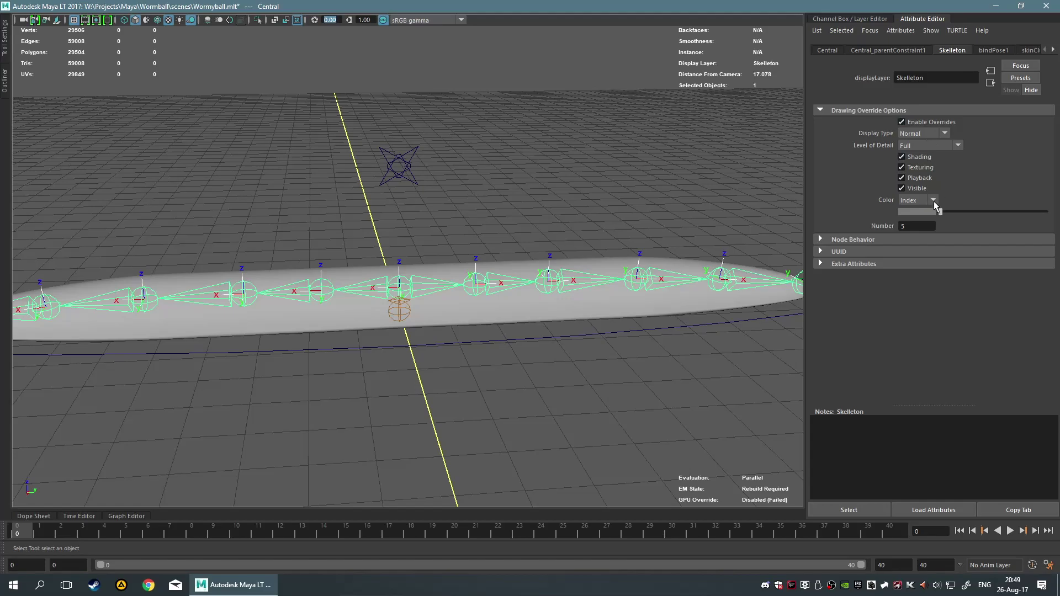
scroll(956, 49, "down", 1)
scroll(956, 50, "down", 1)
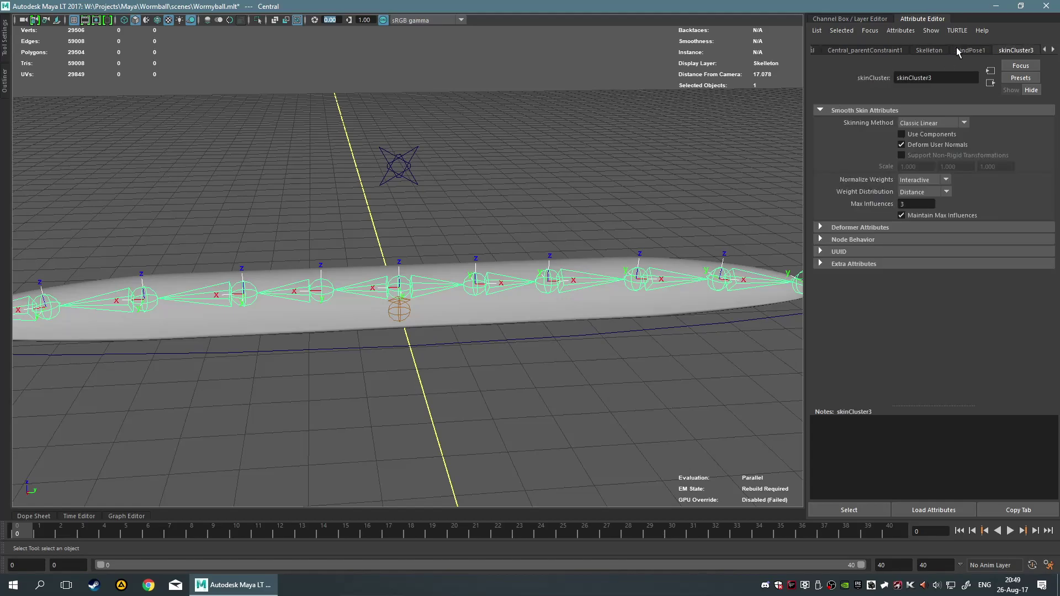
scroll(954, 46, "down", 1)
left_click(966, 51)
scroll(963, 52, "up", 4)
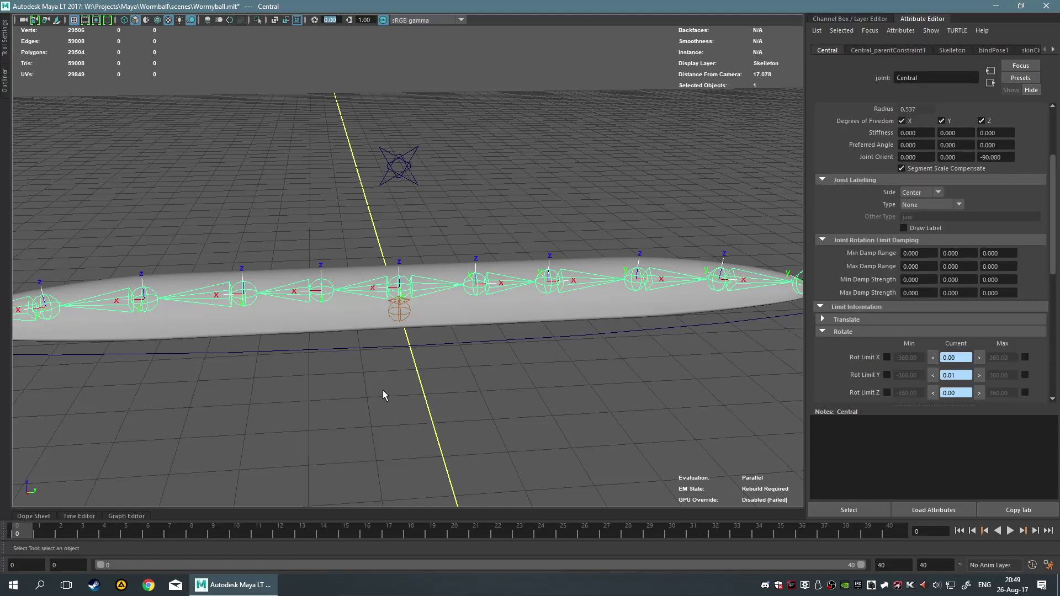
Turn off Segment Scale Compensate for the Central joint after rechecking its limit, display and joint settings.
scroll(906, 248, "down", 5)
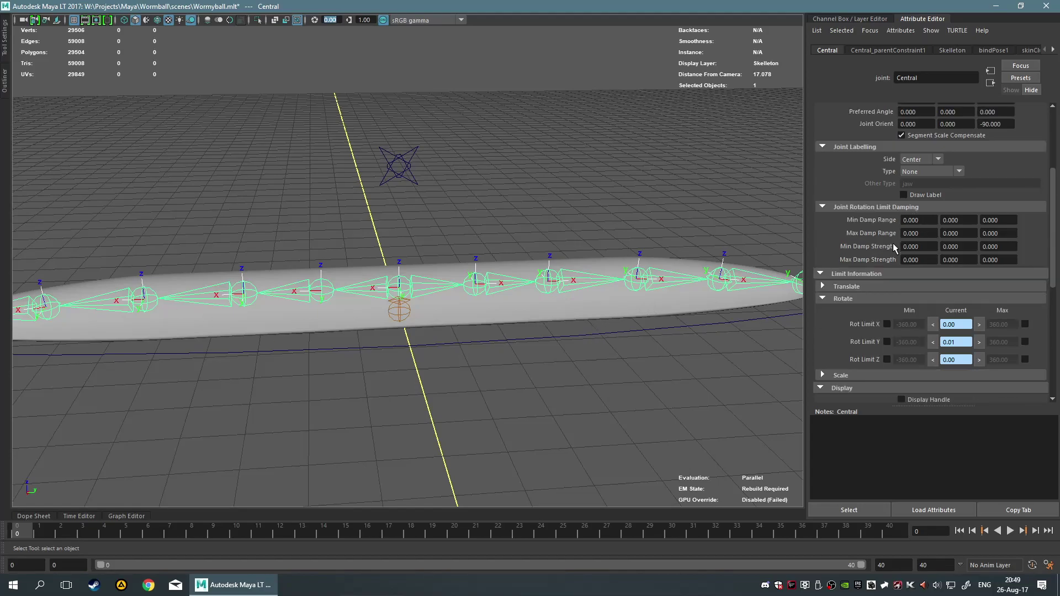
scroll(889, 257, "down", 6)
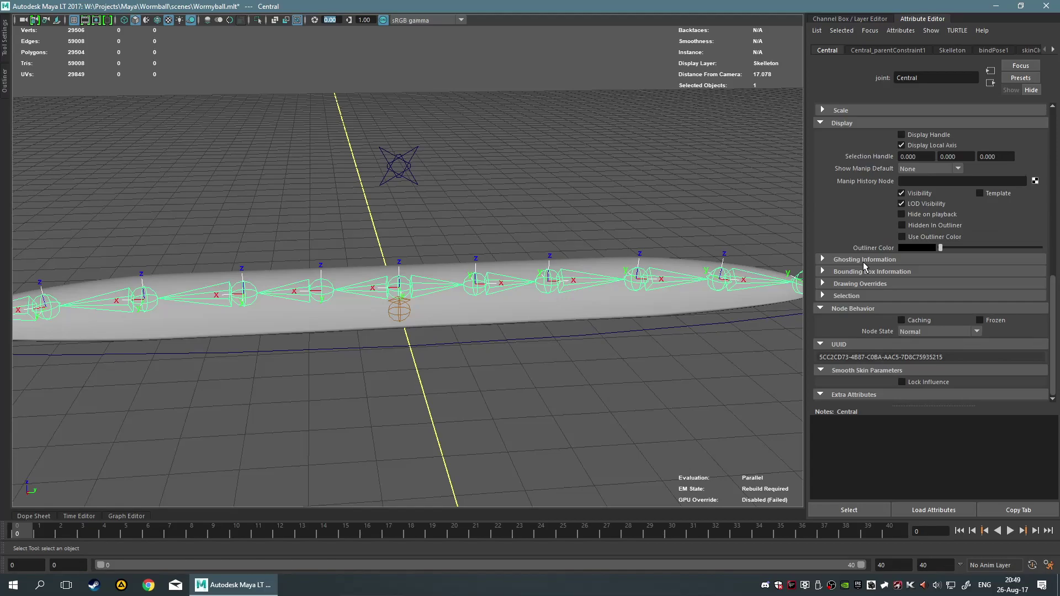
scroll(889, 283, "up", 1)
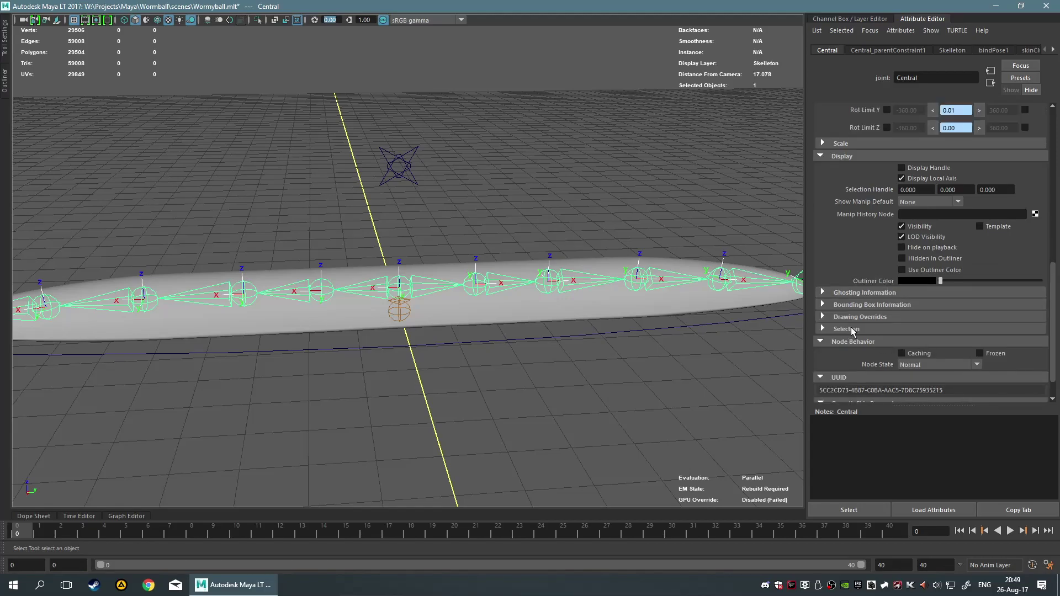
scroll(919, 260, "up", 8)
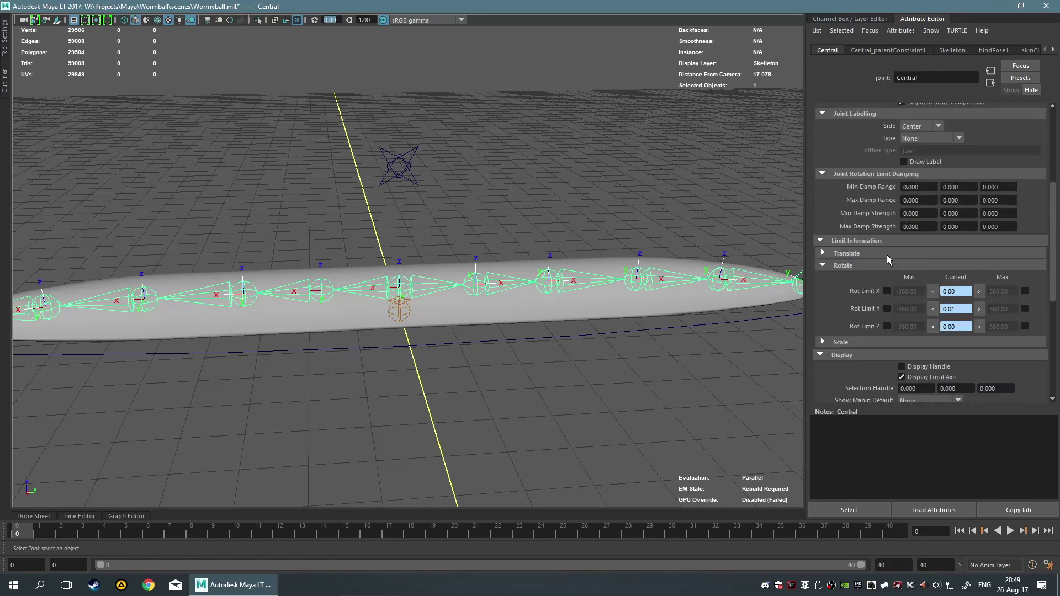
scroll(890, 182, "up", 3)
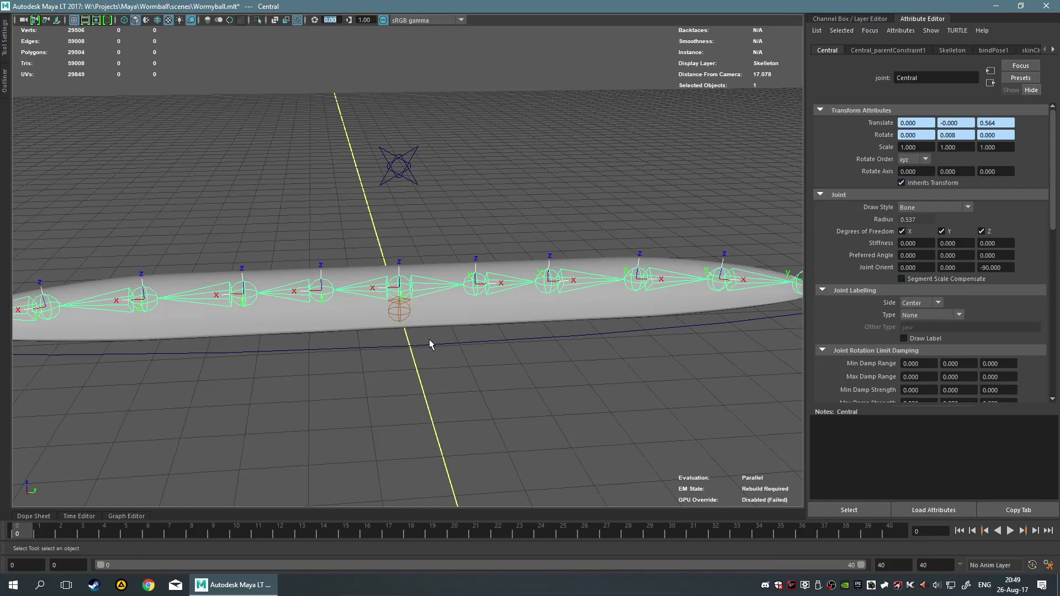
Try scaling the Root joint uniformly with the Scale Tool and undo the change.
left_click_drag(435, 356, 436, 356)
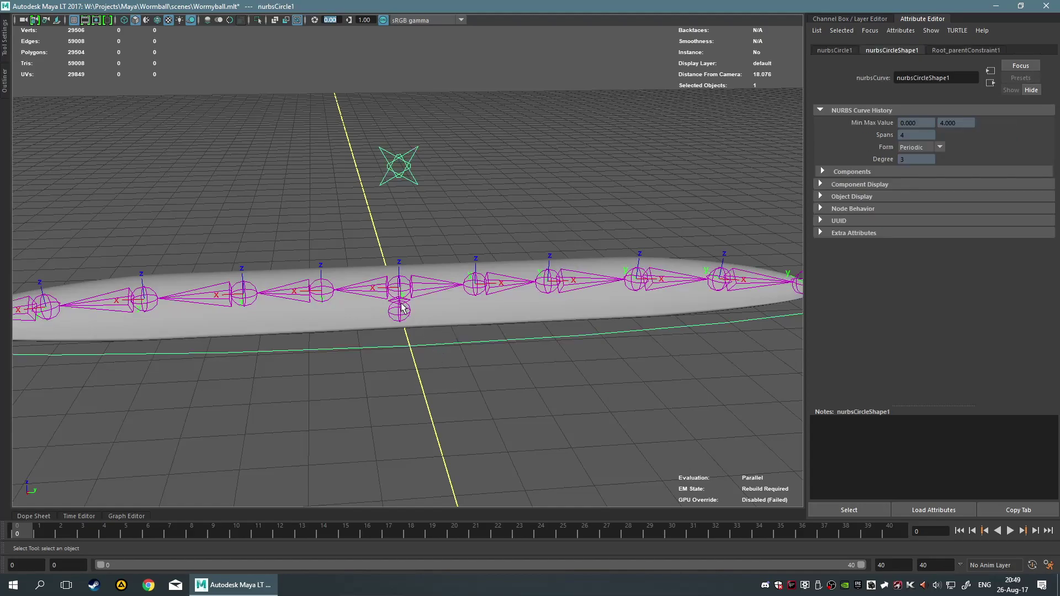
left_click(402, 304)
left_click(422, 359)
left_click(399, 309)
key("r")
left_click_drag(422, 314, 362, 367)
key("ctrl+z")
Try scaling the nurbsCircle1 controller under the worm up and down, and clear the selection.
left_click(388, 354)
left_click(388, 353)
left_click_drag(400, 310, 531, 300)
left_click_drag(686, 308, 490, 301)
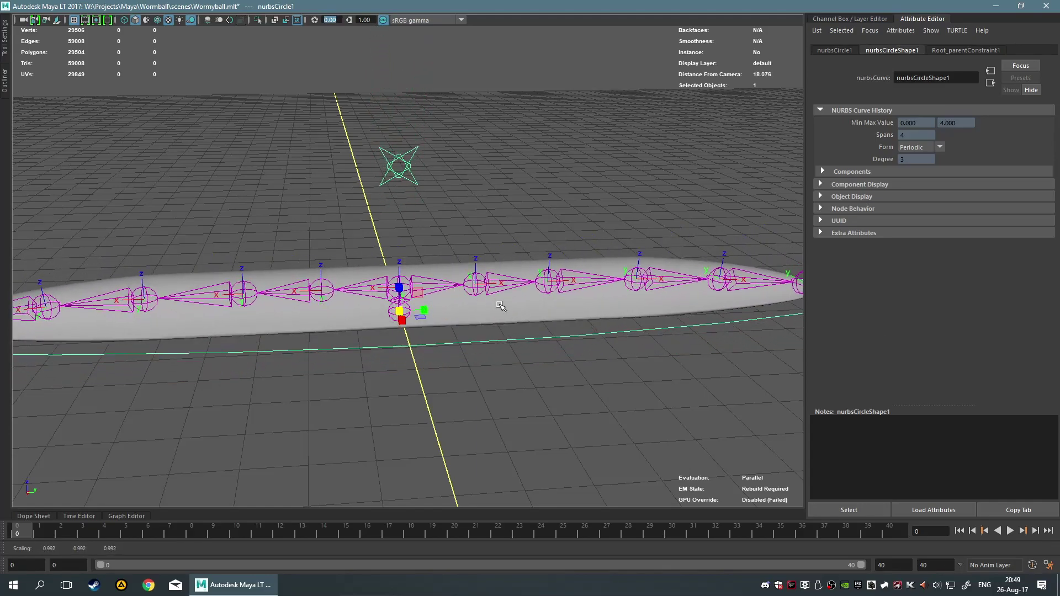
left_click(504, 392)
Select the Root joint below the Central joint, scale it down uniformly as a test, and undo the scaling.
scroll(480, 372, "up", 3)
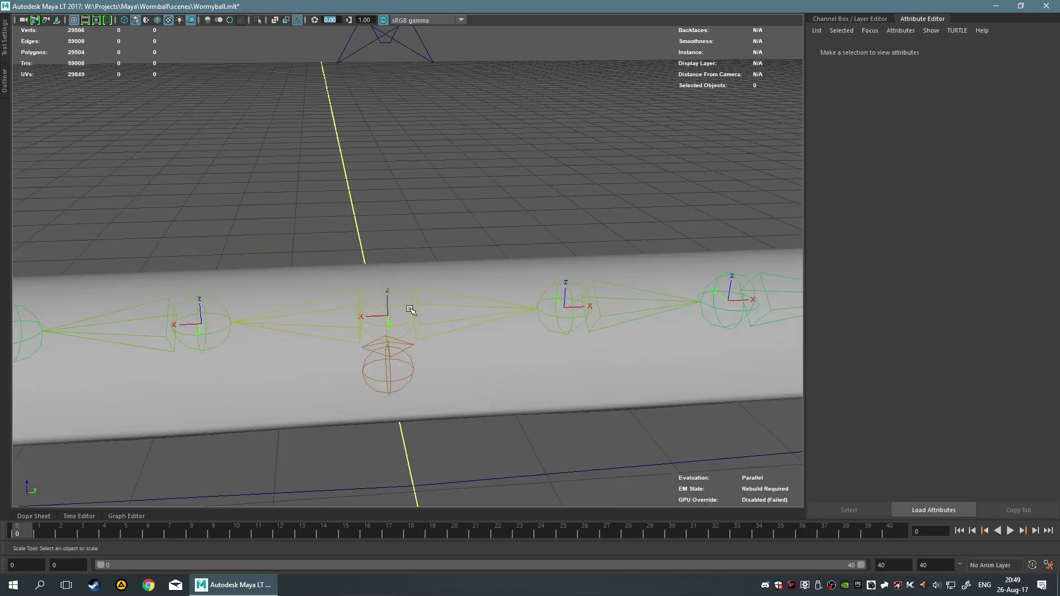
left_click(386, 315)
left_click(390, 369)
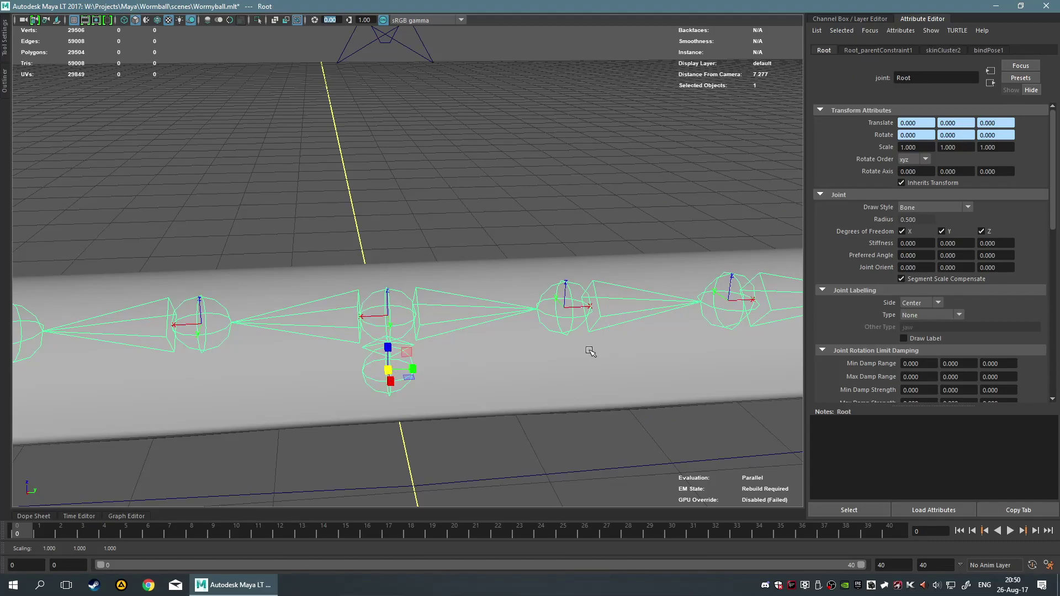
scroll(598, 349, "down", 4)
left_click_drag(403, 312, 152, 271)
key("ctrl+z")
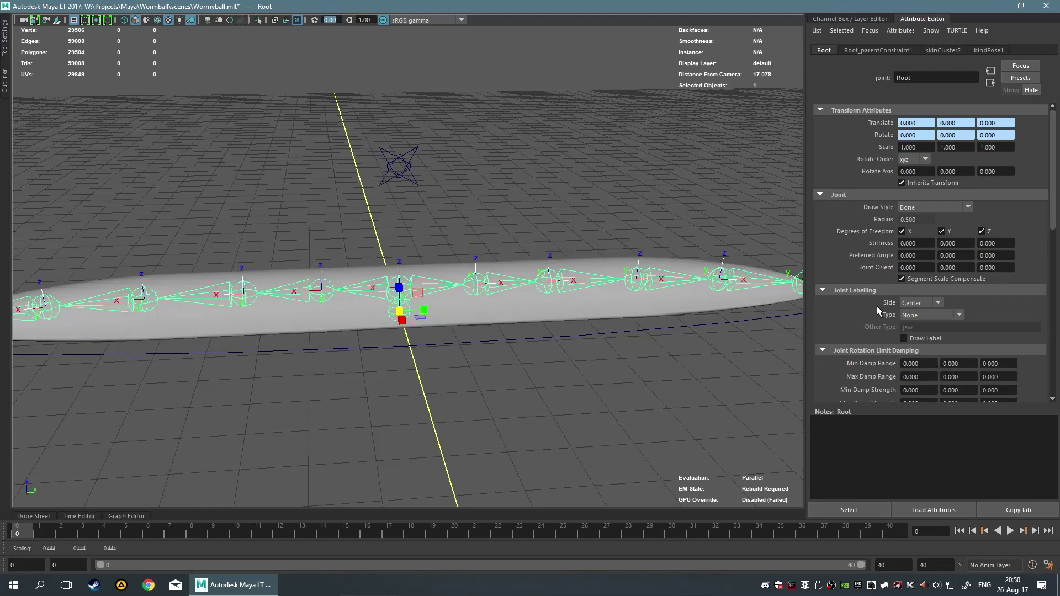
Check the Central joint's transform and joint attributes, including Segment Scale Compensate, and deselect it.
left_click(407, 274)
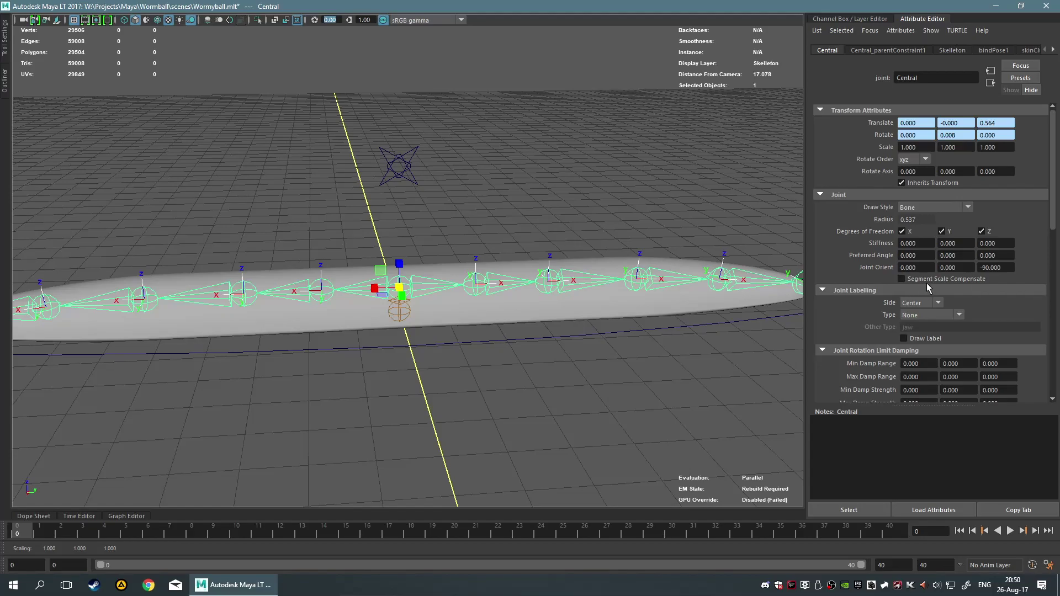
scroll(932, 280, "down", 2)
scroll(933, 281, "up", 2)
left_click(637, 371)
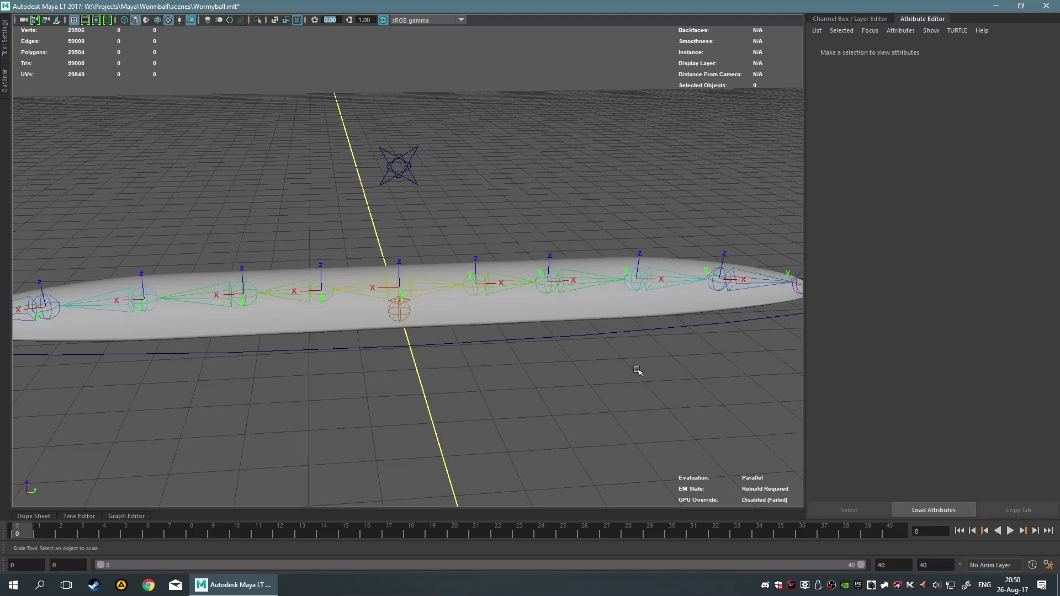
Select Root in the Outliner, try scaling the joint chain uniformly to about 0.946, and clear the selection.
scroll(634, 365, "up", 6)
scroll(526, 397, "down", 5)
left_click_drag(526, 397, 515, 390, "alt")
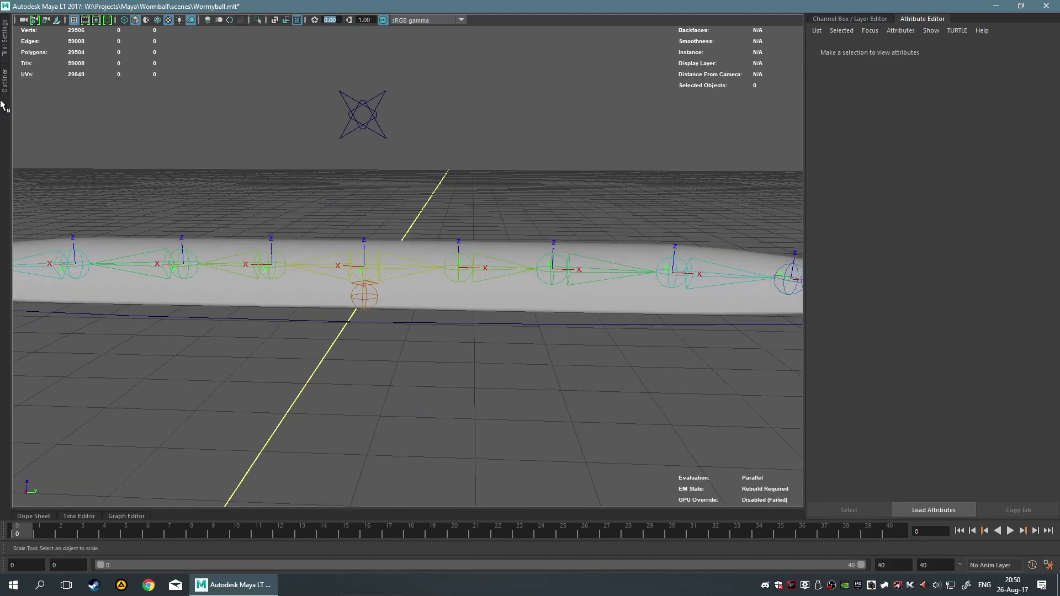
left_click(5, 82)
left_click(41, 143)
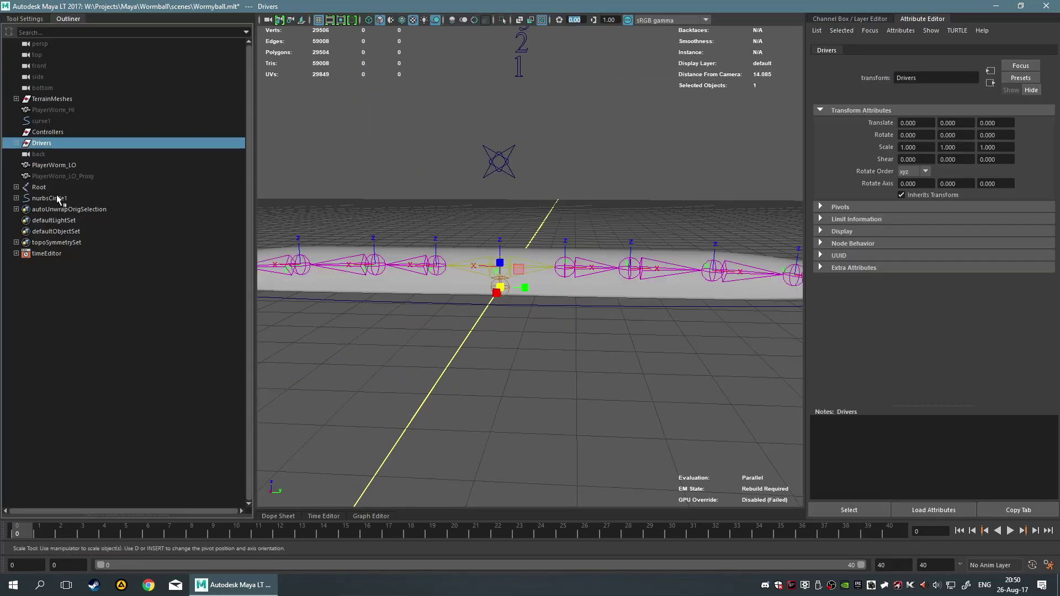
left_click(40, 187)
left_click_drag(499, 288, 456, 276)
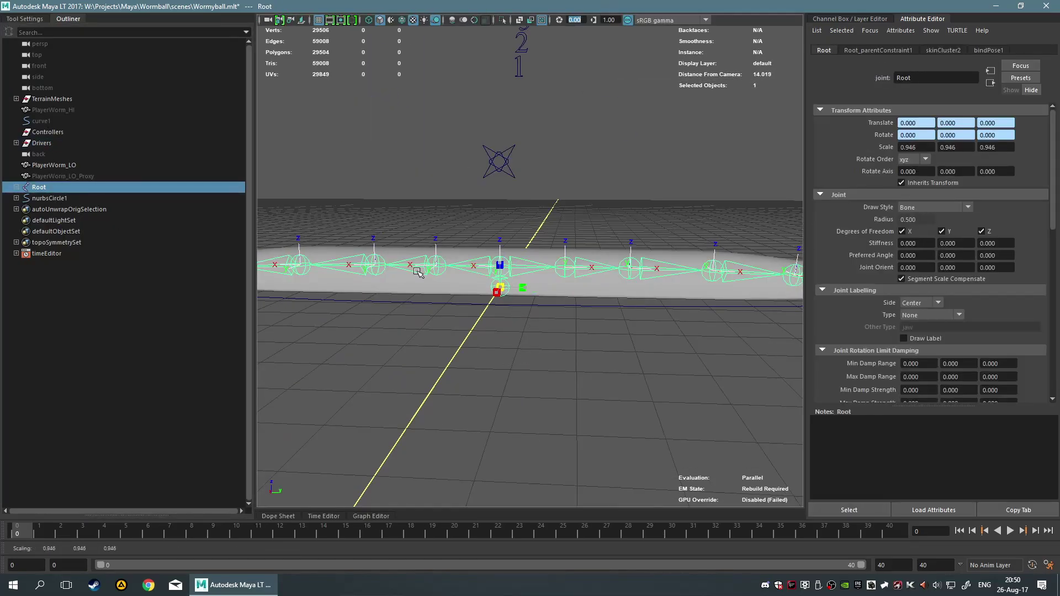
left_click(554, 374)
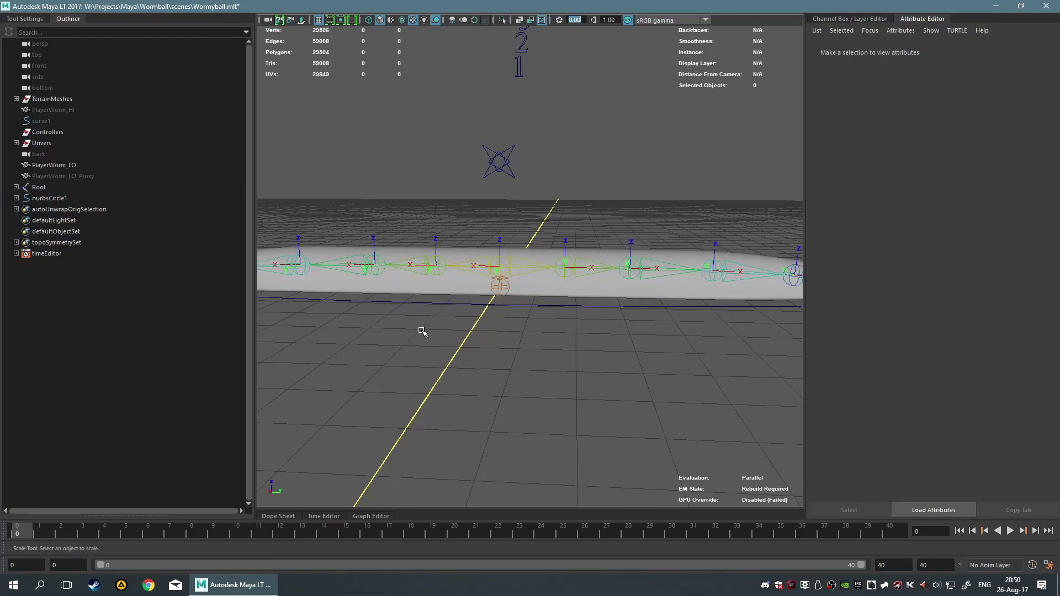
Collapse the Outliner and inspect the worm and its joint chain from several angles and distances.
left_click_drag(403, 331, 404, 349, "alt")
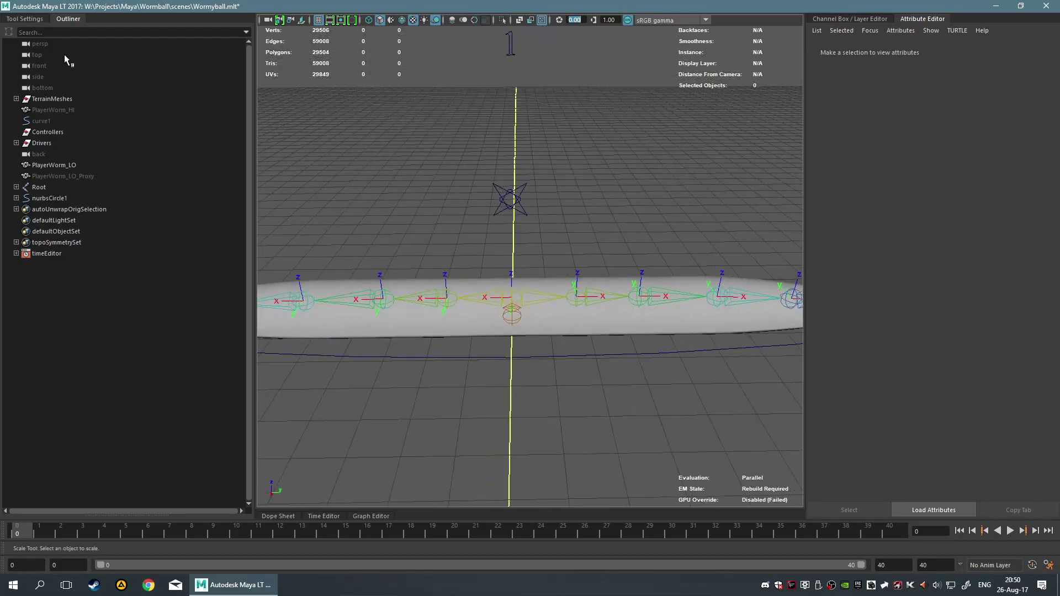
left_click(71, 18)
left_click_drag(376, 398, 542, 400, "alt")
scroll(410, 386, "up", 4)
left_click(435, 437)
left_click(530, 447)
scroll(513, 425, "down", 3)
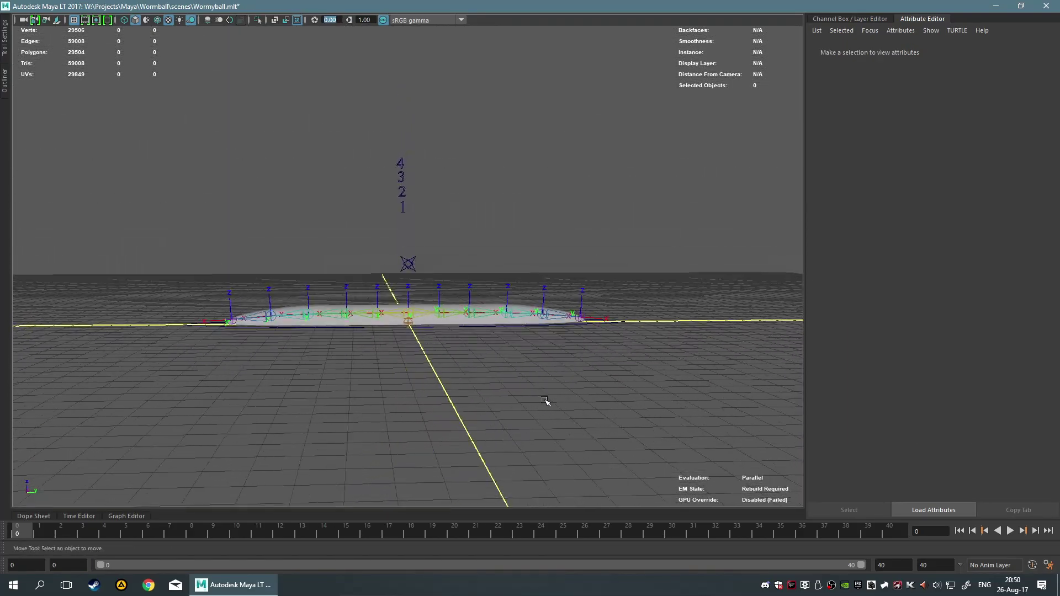
scroll(546, 397, "up", 5)
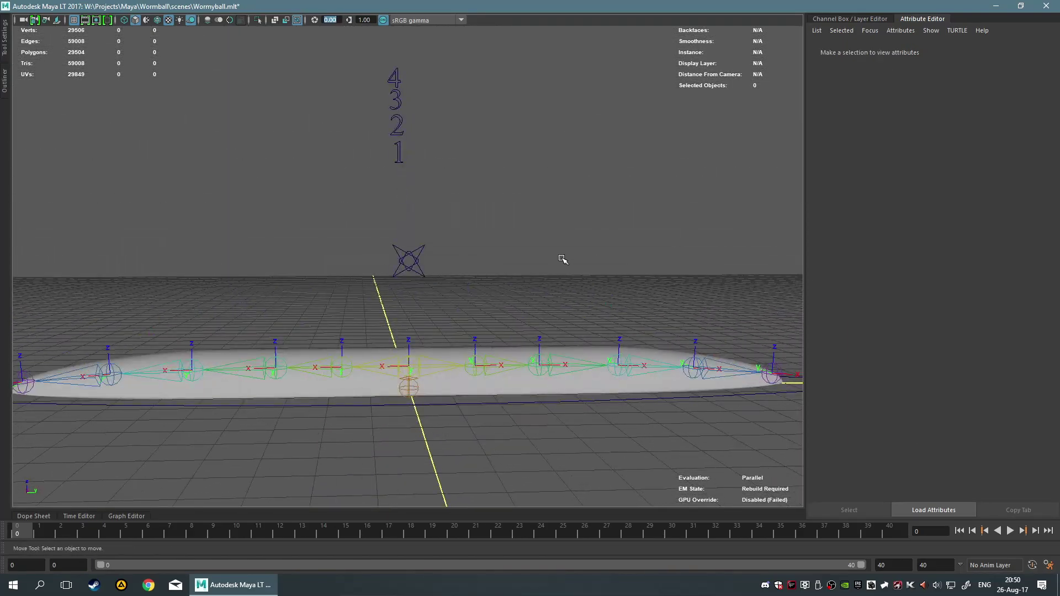
Examine the PlayerWorm_LO mesh wireframe from above and the central joints up close.
left_click_drag(469, 282, 480, 386, "alt")
left_click(469, 361)
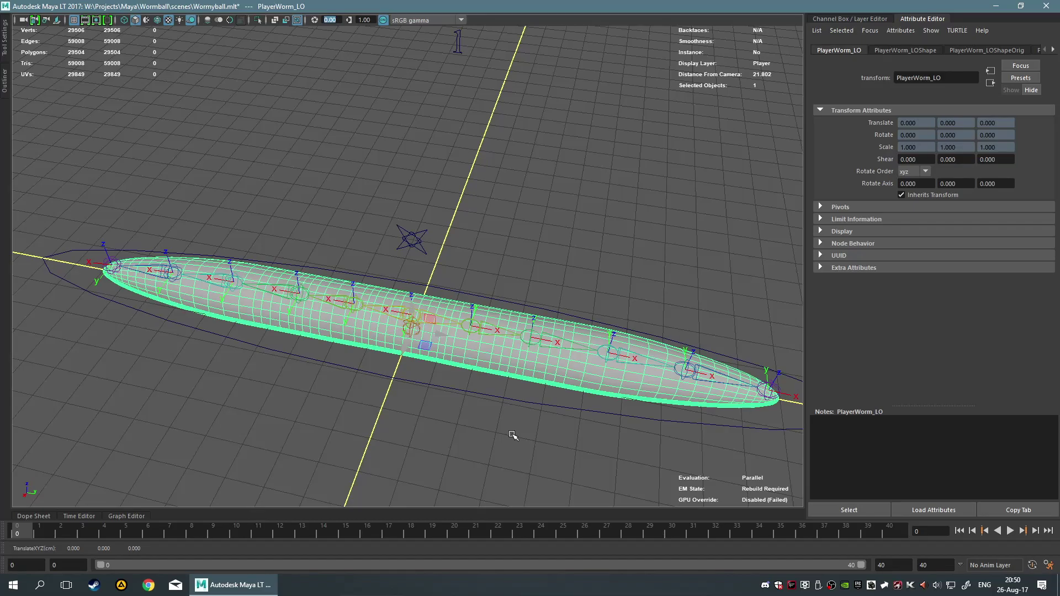
left_click_drag(508, 438, 456, 425, "alt")
scroll(456, 426, "up", 3)
left_click(490, 443)
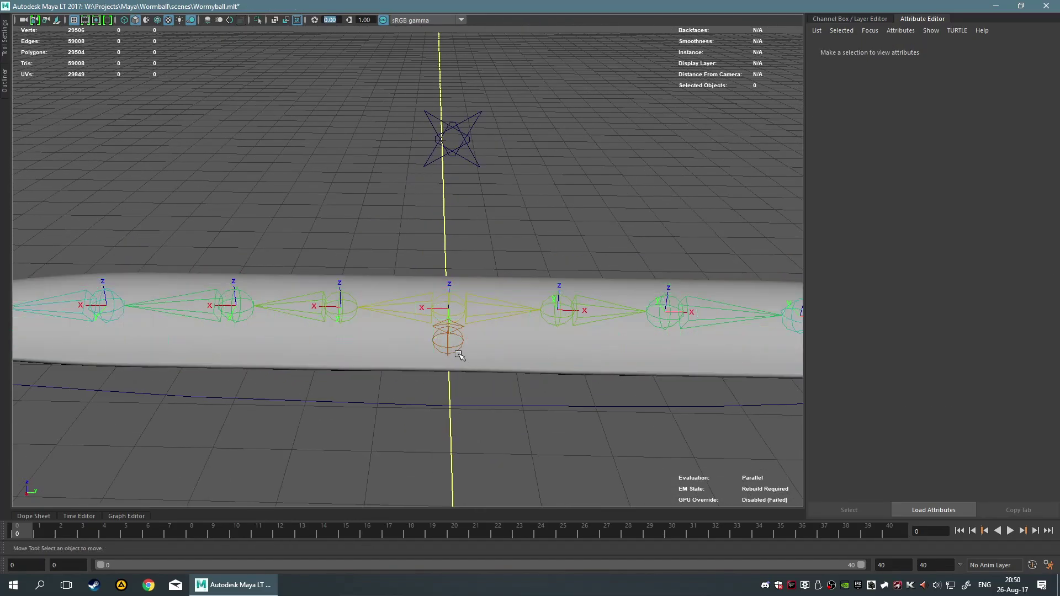
mouse_move(461, 365)
left_mouse_down("alt")
mouse_move(471, 355)
mouse_move(463, 365)
left_mouse_up("alt")
scroll(440, 318, "up", 3)
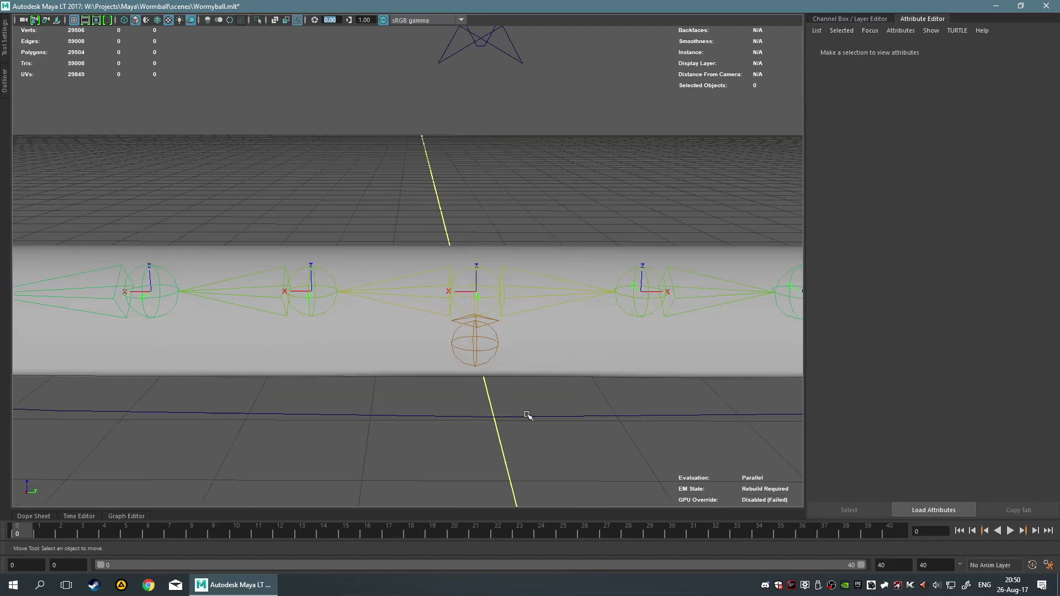
scroll(523, 423, "down", 3)
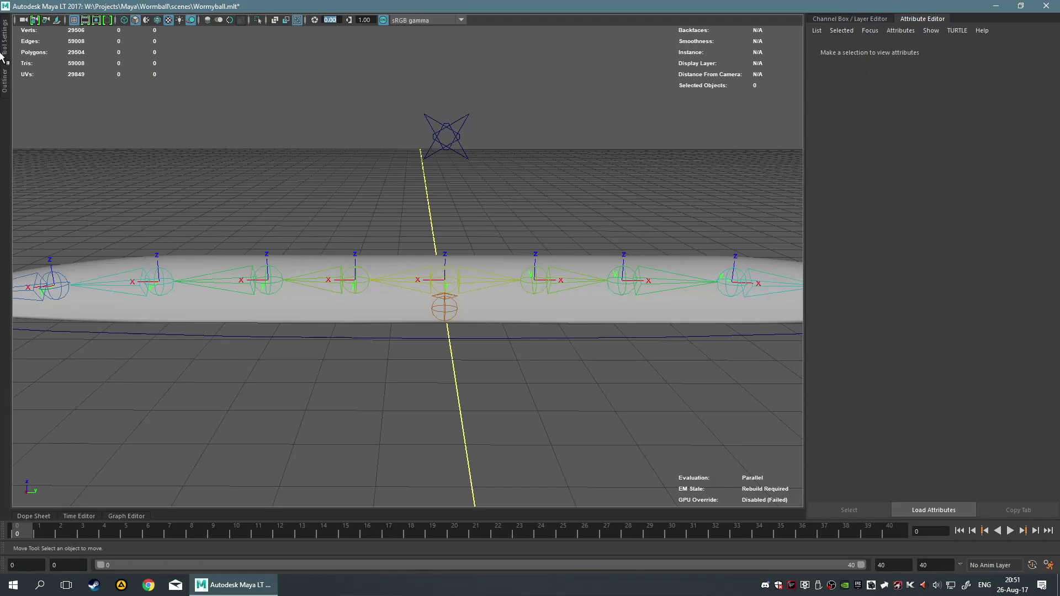
Display the Channel Box / Layer Editor and open the Send To Unreal project chooser for FBX assets.
left_click(848, 21)
left_click_drag(880, 314, 475, 379, "alt")
key("space")
left_click(301, 328)
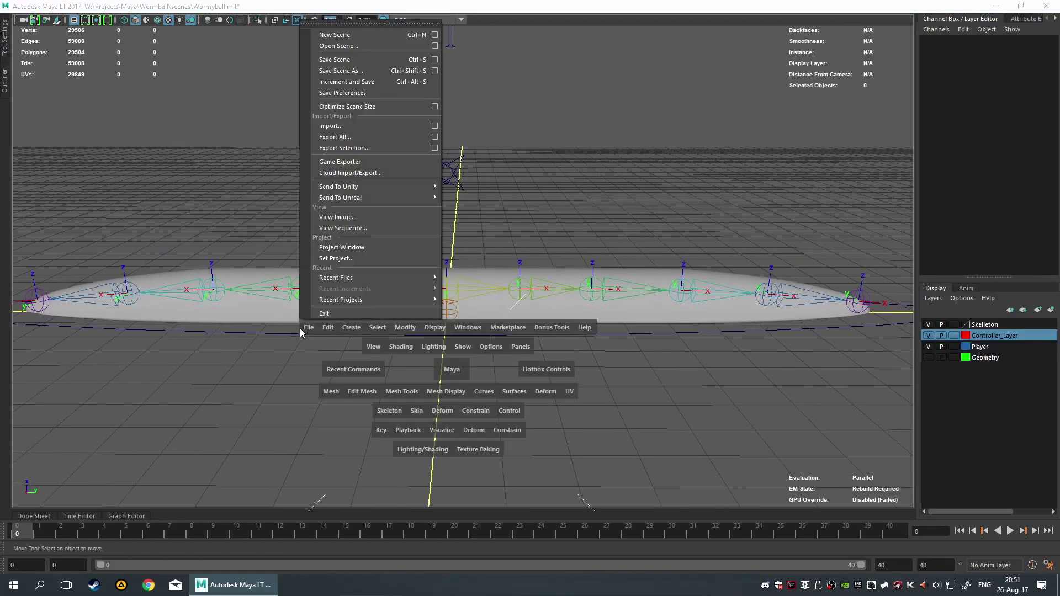
mouse_move(375, 191)
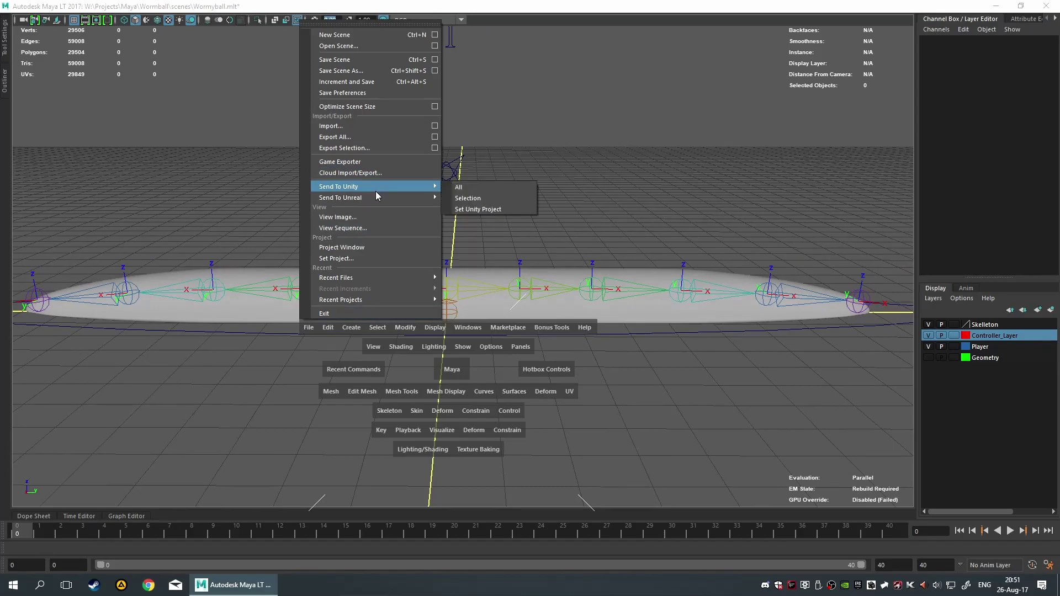
left_click(445, 216)
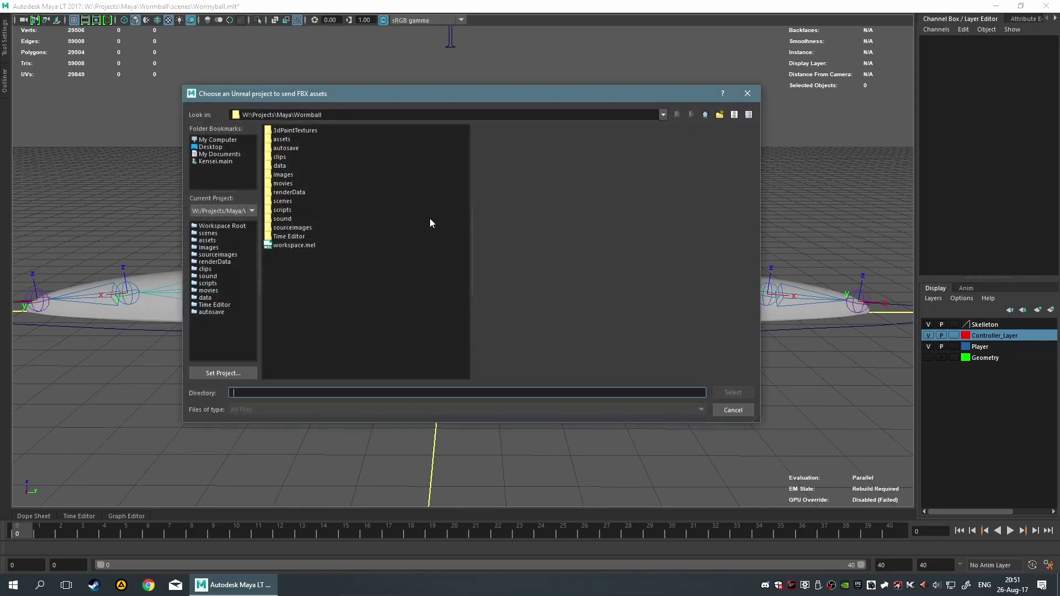
Set the Volleyball folder in W:\GameDev\Titspace\Worms as the Unreal project for sending FBX assets.
left_click(220, 155)
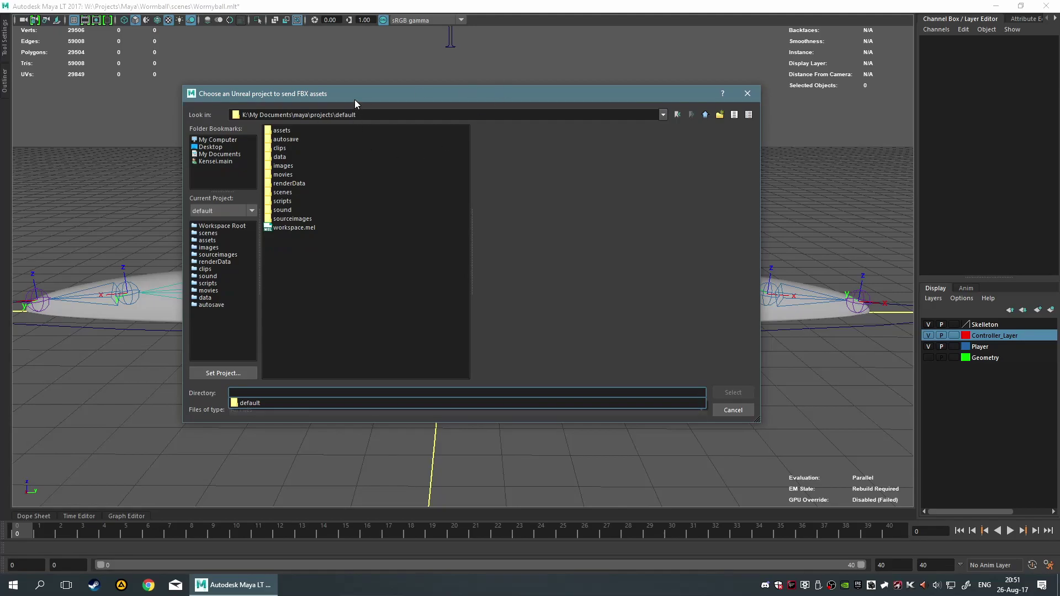
left_click_drag(424, 104, 562, 130)
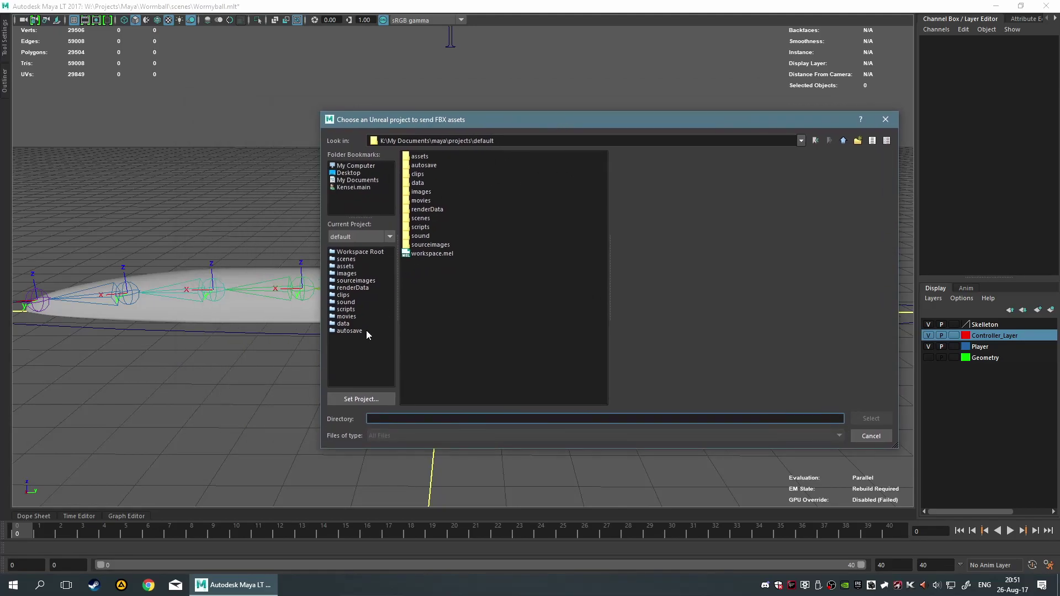
left_click(379, 236)
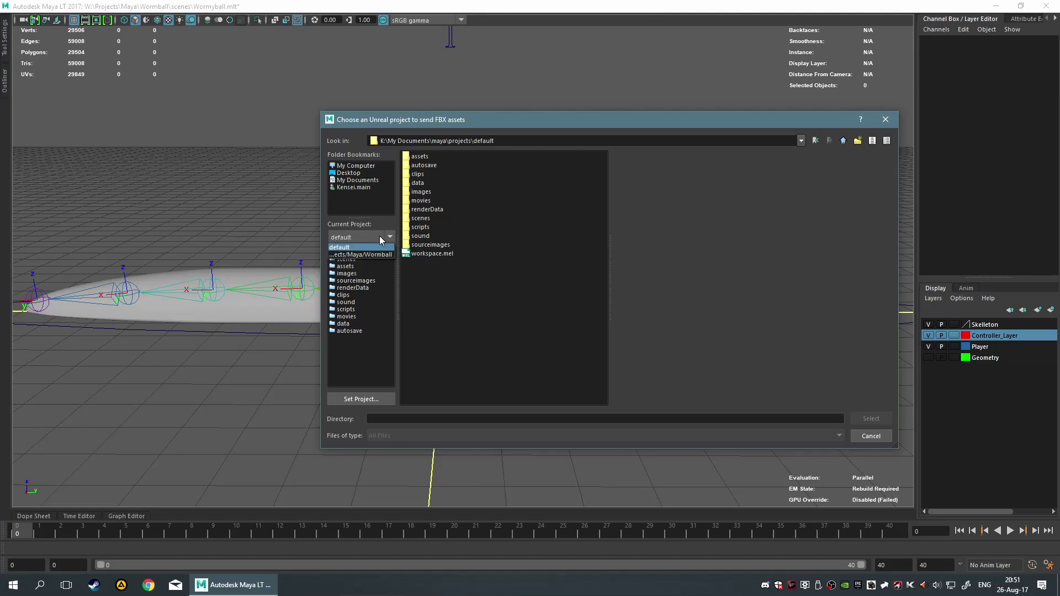
left_click(379, 237)
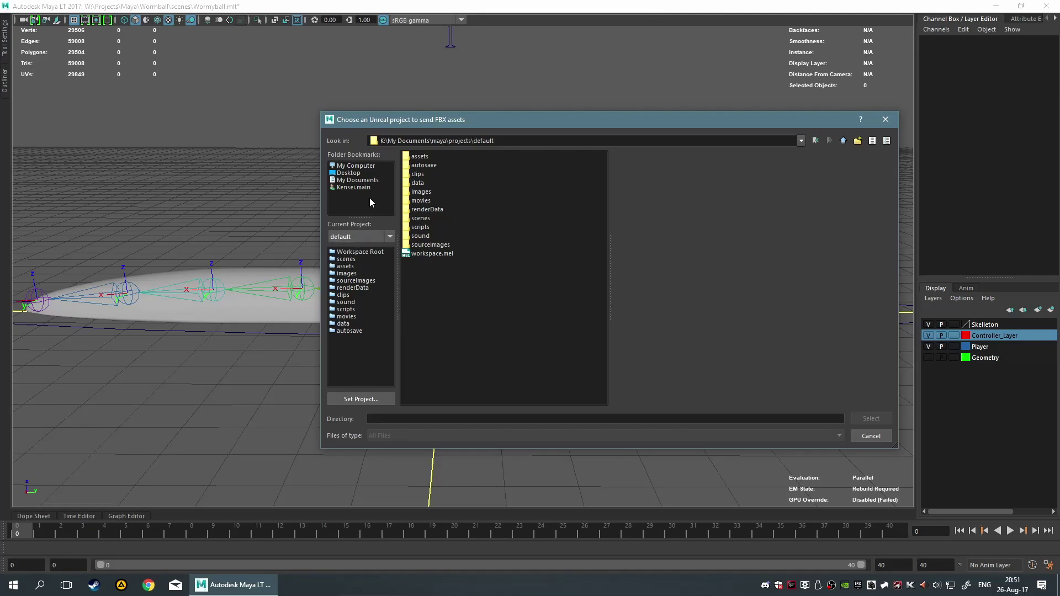
left_click(353, 166)
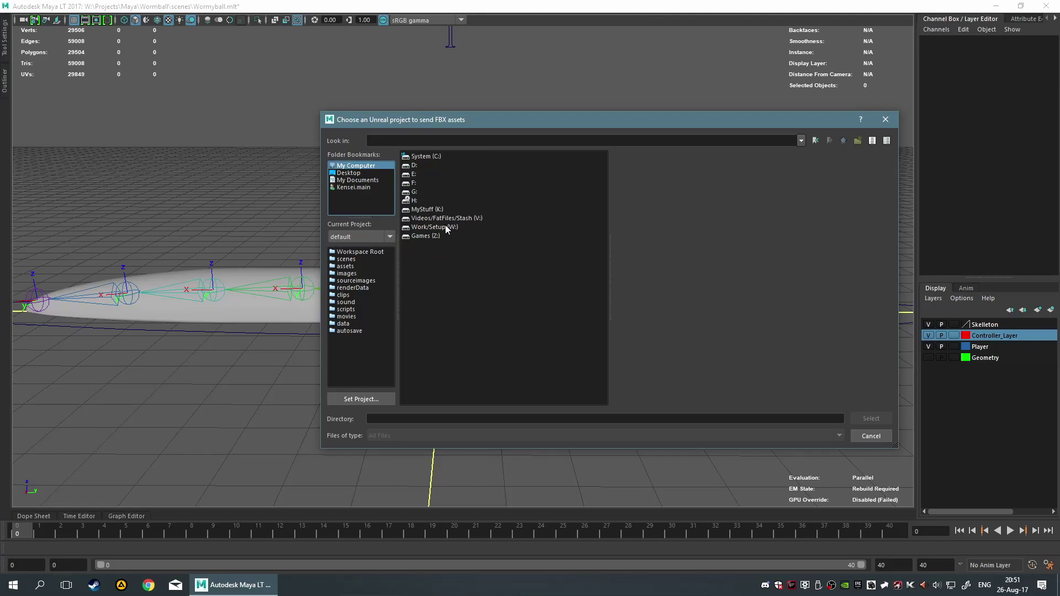
double_click(445, 227)
double_click(422, 165)
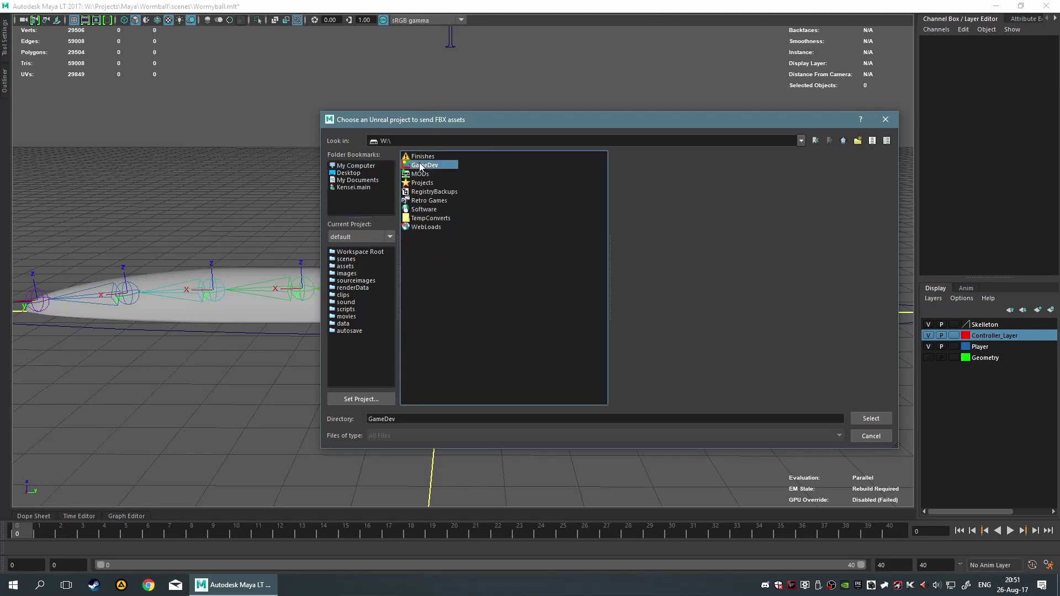
double_click(421, 156)
left_click(425, 156)
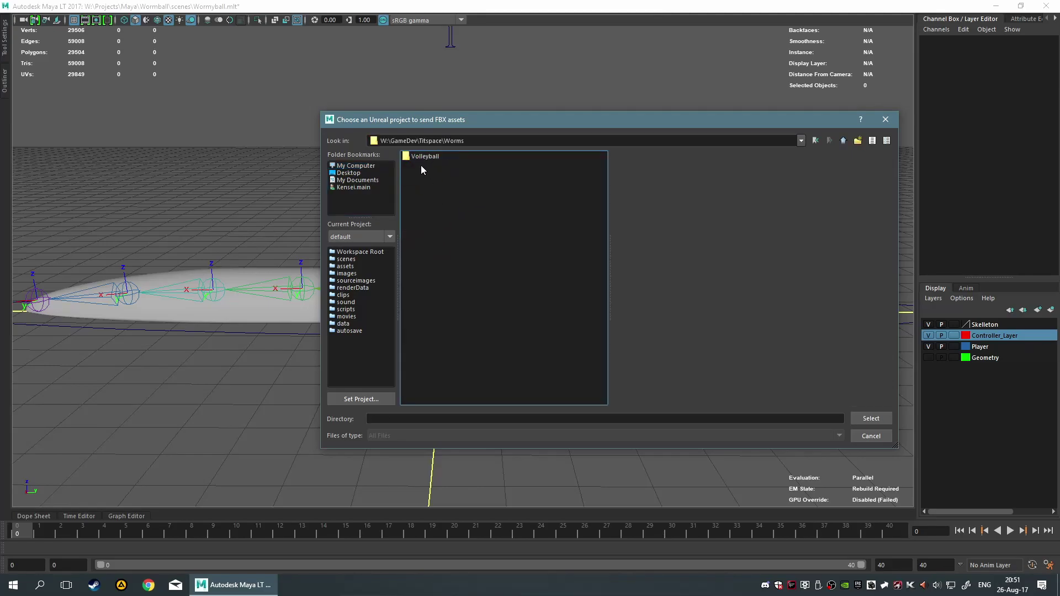
left_click(866, 419)
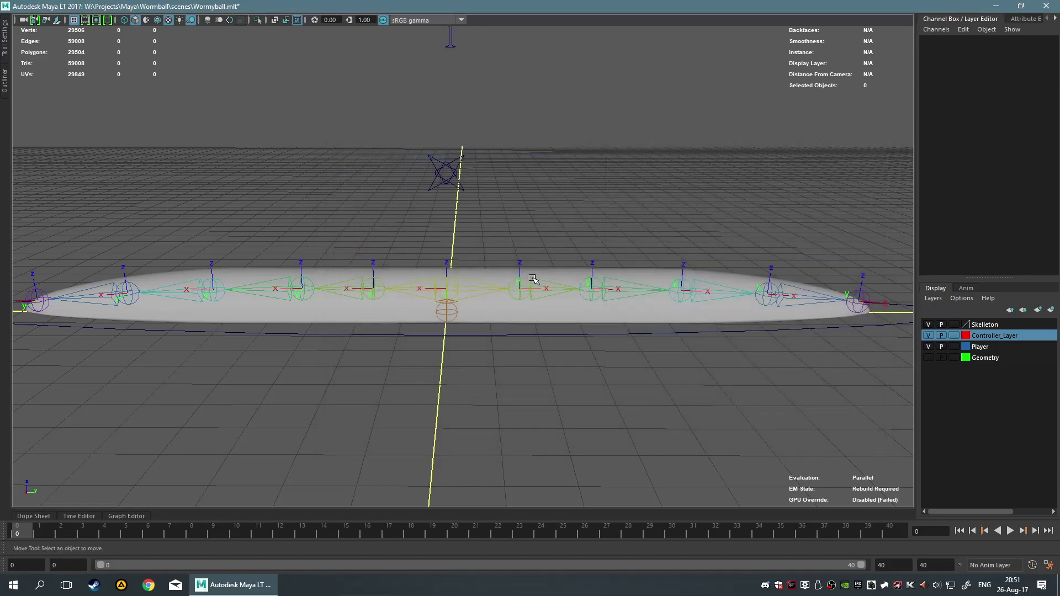
Inspect the worm mesh and its joint chain from several angles and distances, checking the PlayerWorm_LO wireframe up close.
scroll(518, 309, "down", 3)
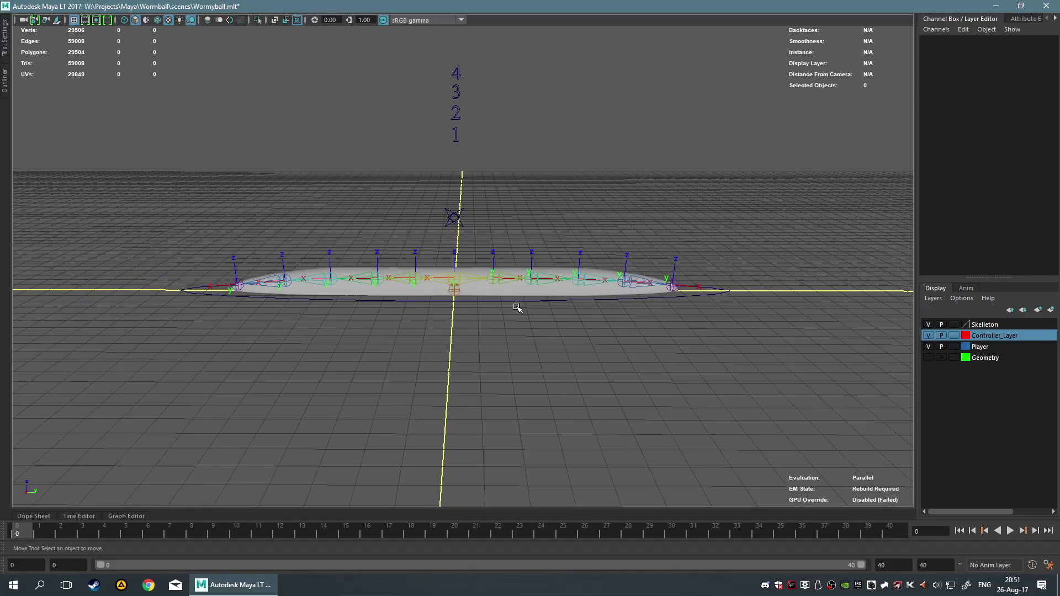
scroll(381, 377, "up", 4)
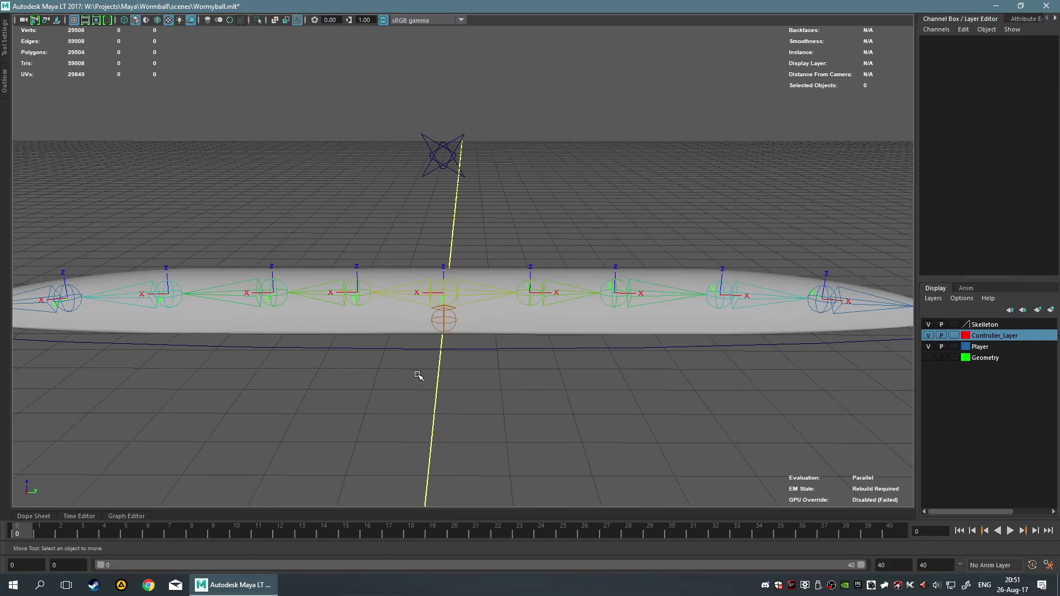
middle_click_drag(418, 376, 591, 307, "alt")
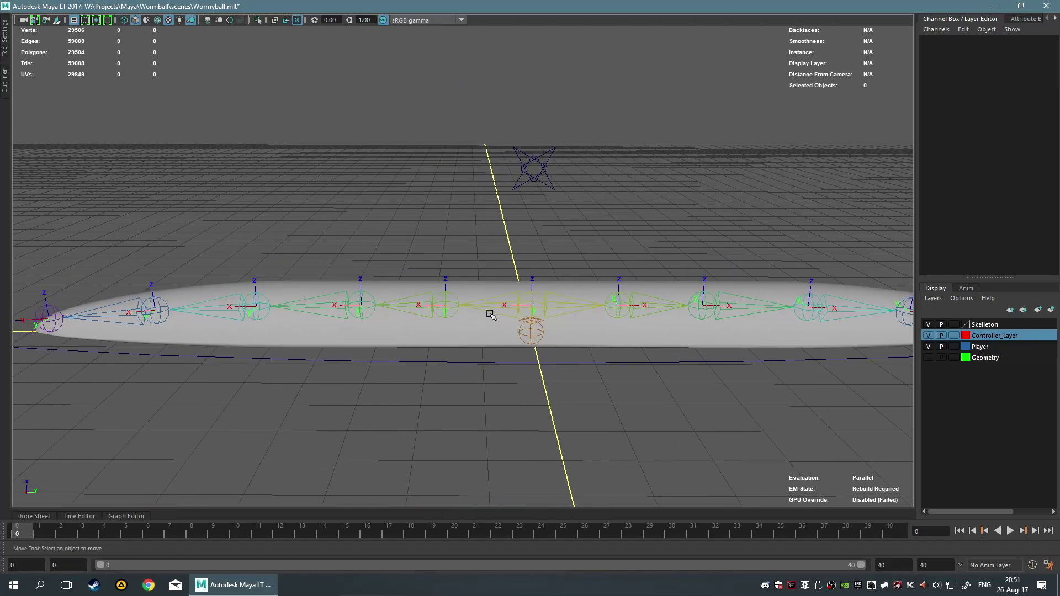
mouse_move(491, 314)
left_mouse_down("alt")
mouse_move(500, 345)
mouse_move(486, 323)
mouse_move(452, 338)
mouse_move(478, 329)
left_mouse_up("alt")
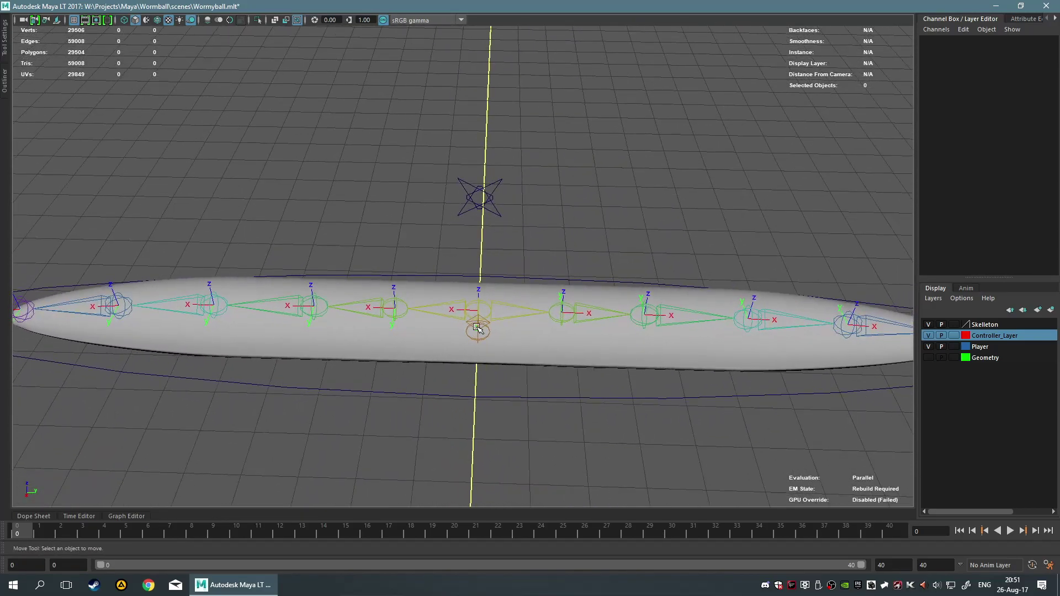
left_click(577, 349)
left_click(624, 463)
left_click_drag(288, 407, 290, 391, "alt")
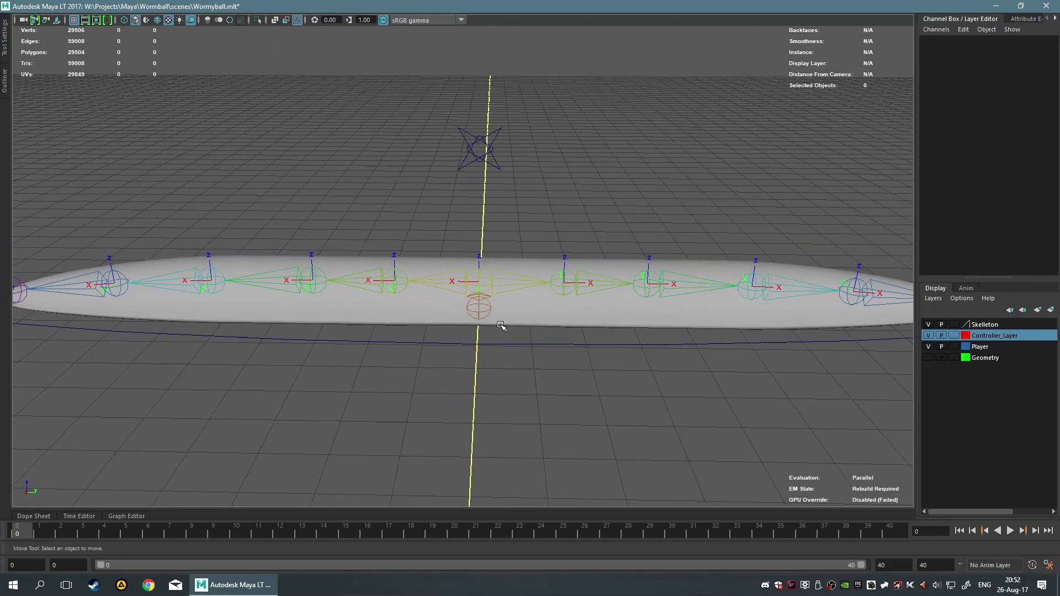
left_click_drag(563, 357, 535, 356, "alt")
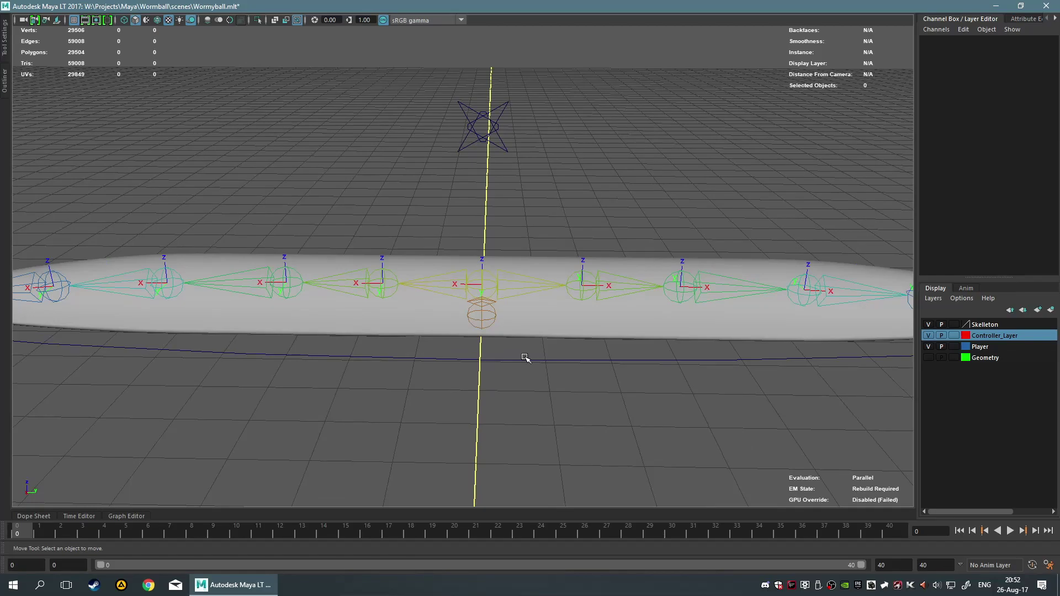
left_click(531, 335)
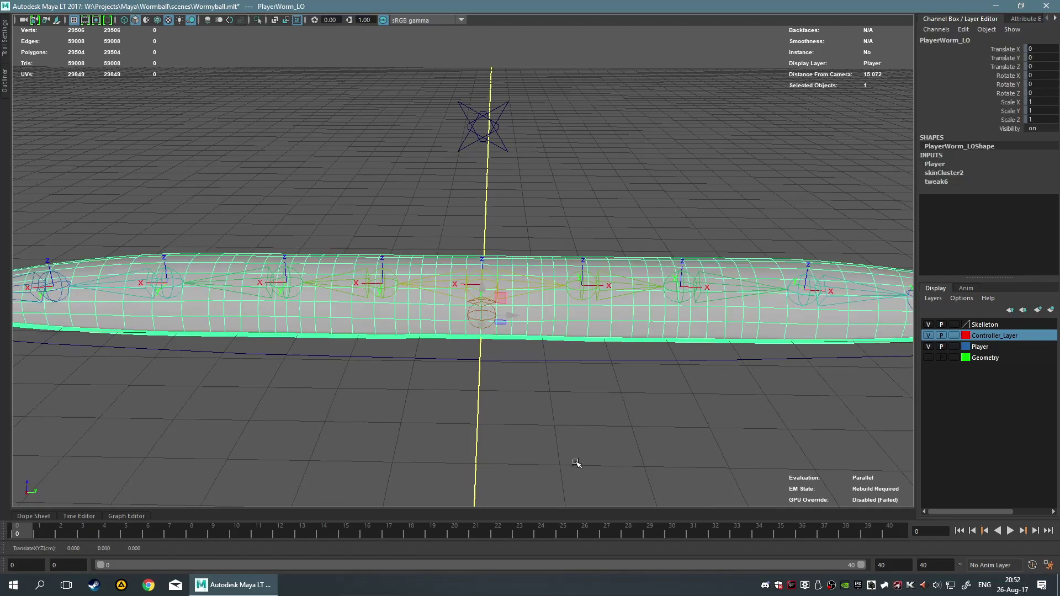
left_click(575, 421)
Show the Outliner, select the whole Root joint hierarchy, and add PlayerWorm_LO to the selection.
left_click(5, 82)
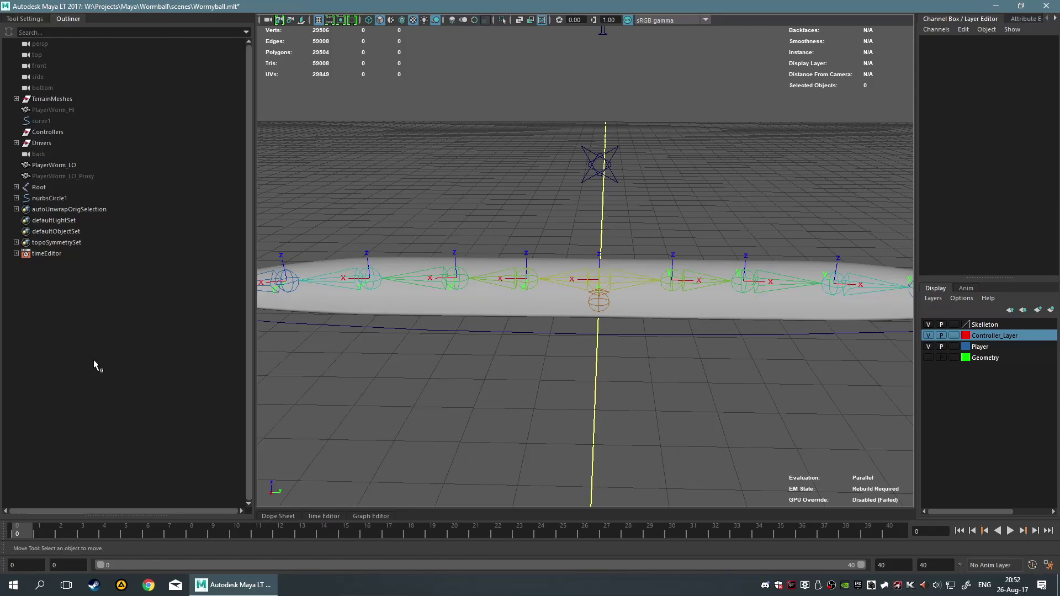
left_click(45, 187)
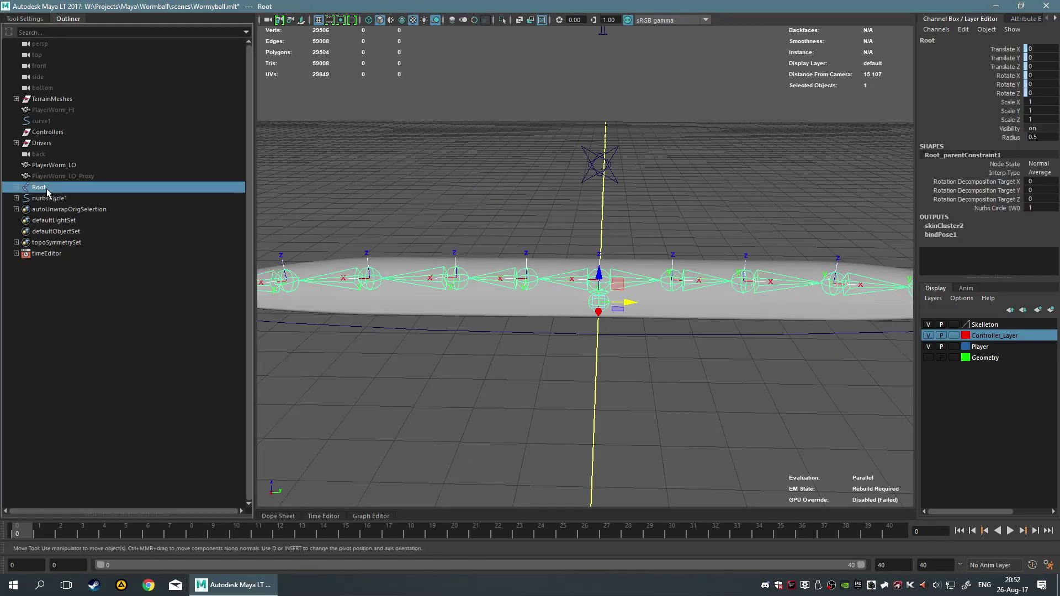
right_click(602, 303)
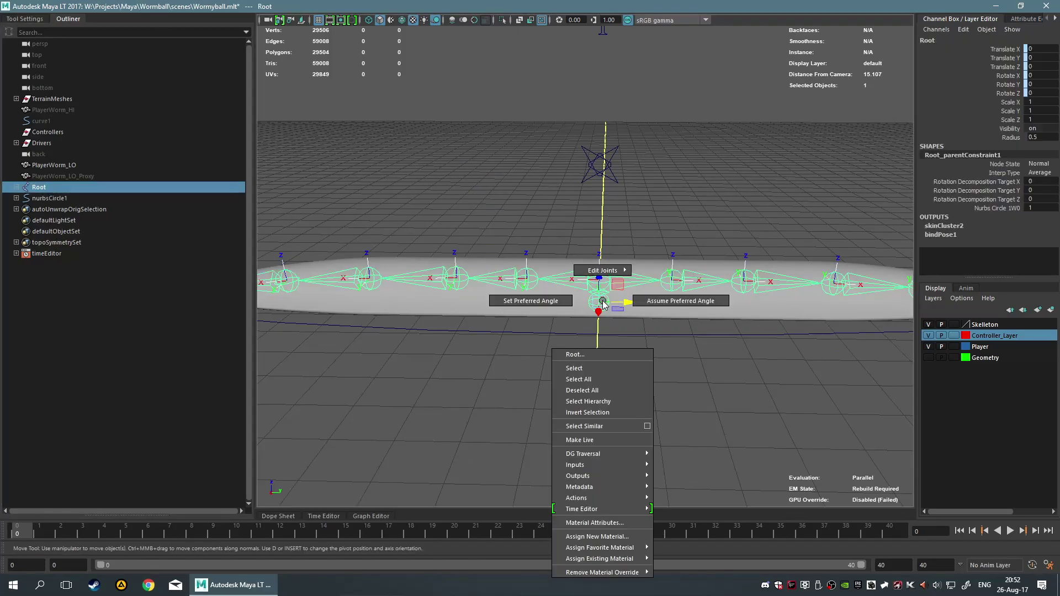
left_click(604, 402)
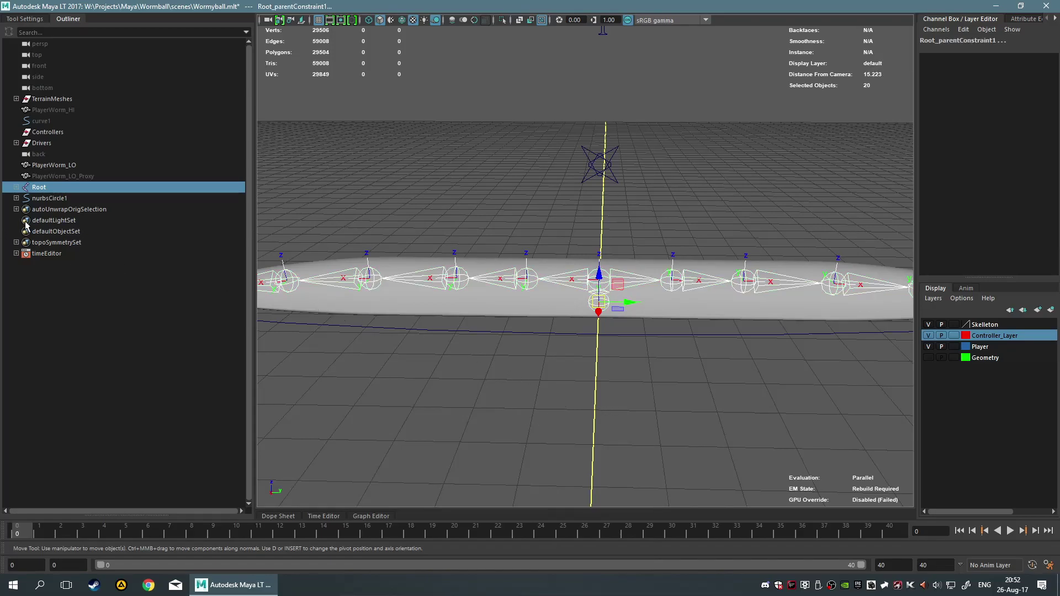
left_click(66, 165, "ctrl")
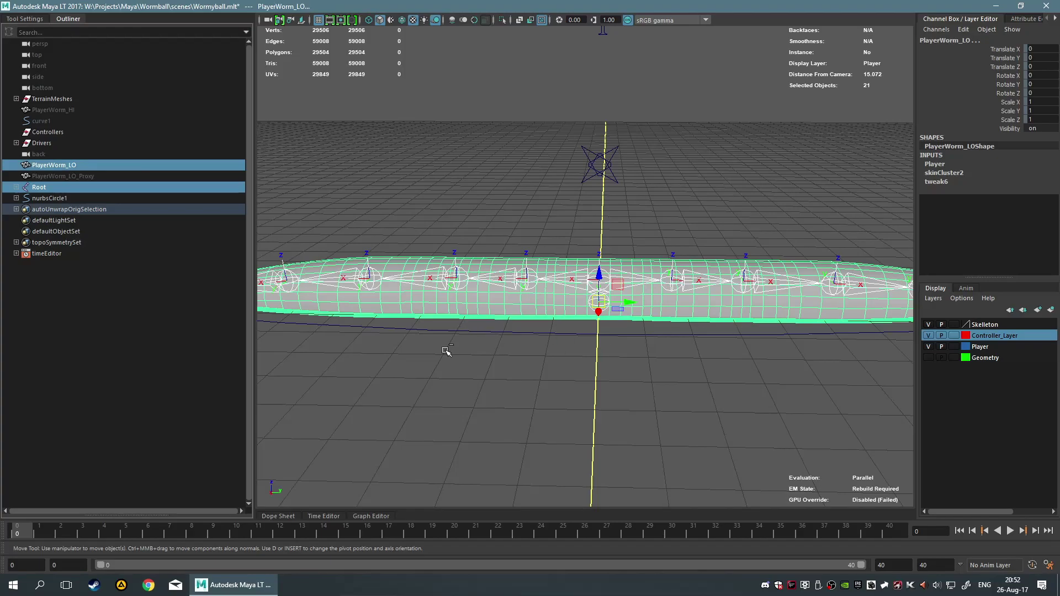
Fully expand Root in the Outliner and remove both effectors, both parent constraints, L_Curve and R_Curve from the selection.
left_click(16, 187)
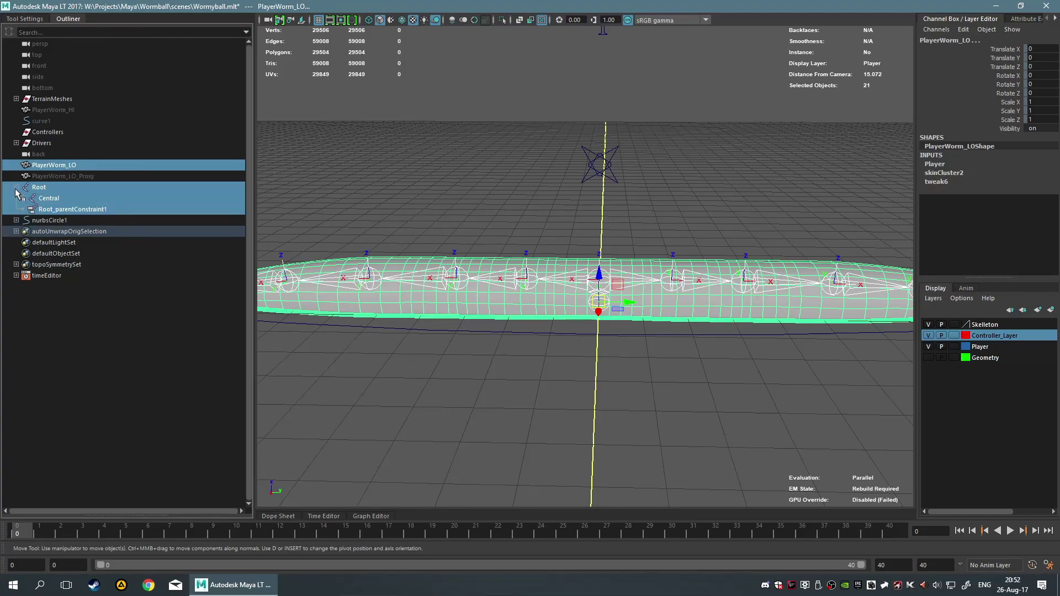
left_click(16, 188)
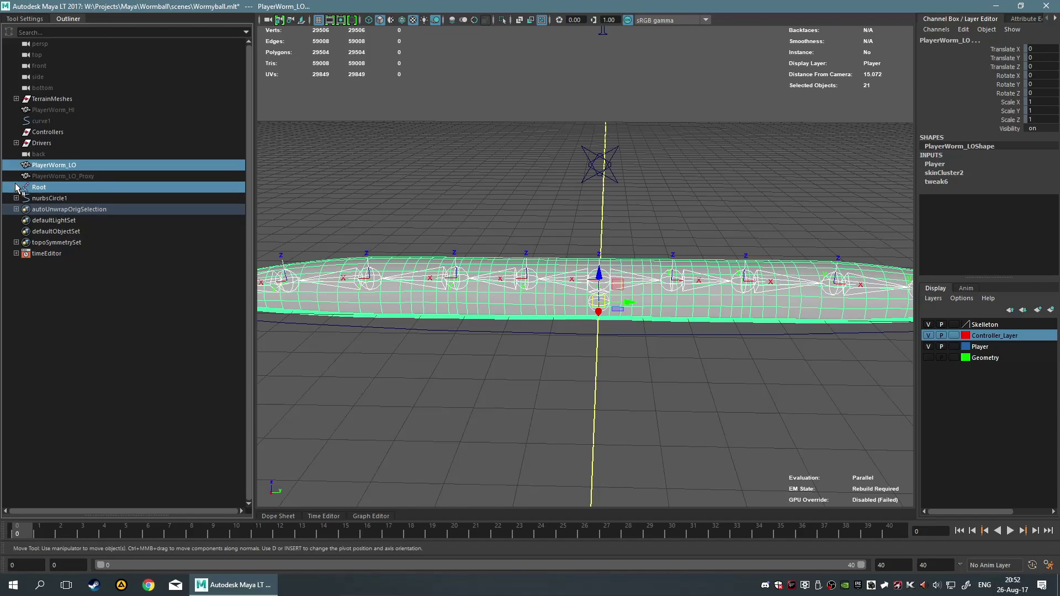
left_click(16, 188, "shift")
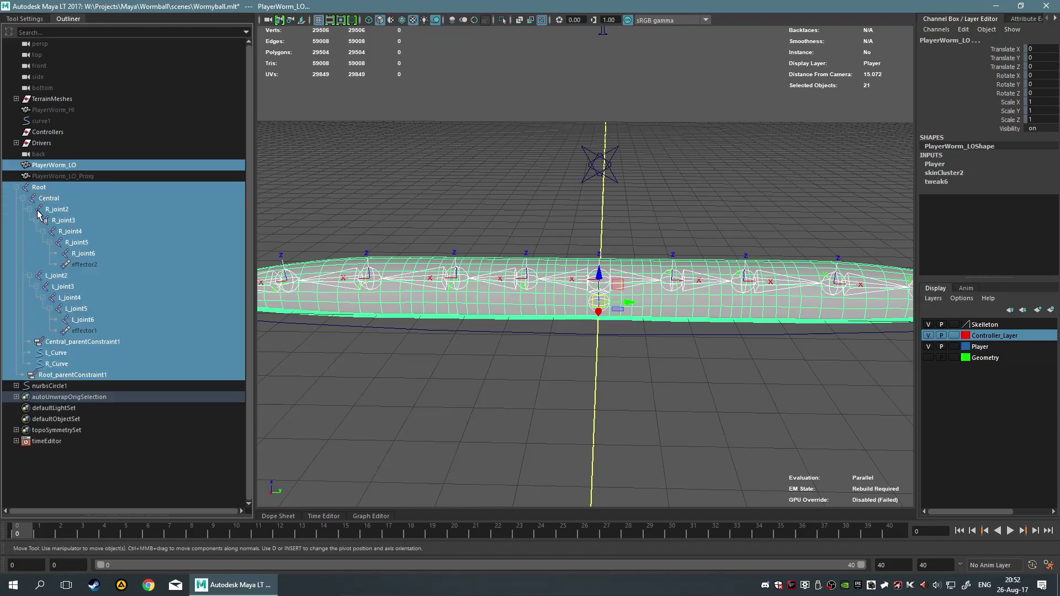
left_click(95, 265, "ctrl")
left_click(93, 331, "ctrl")
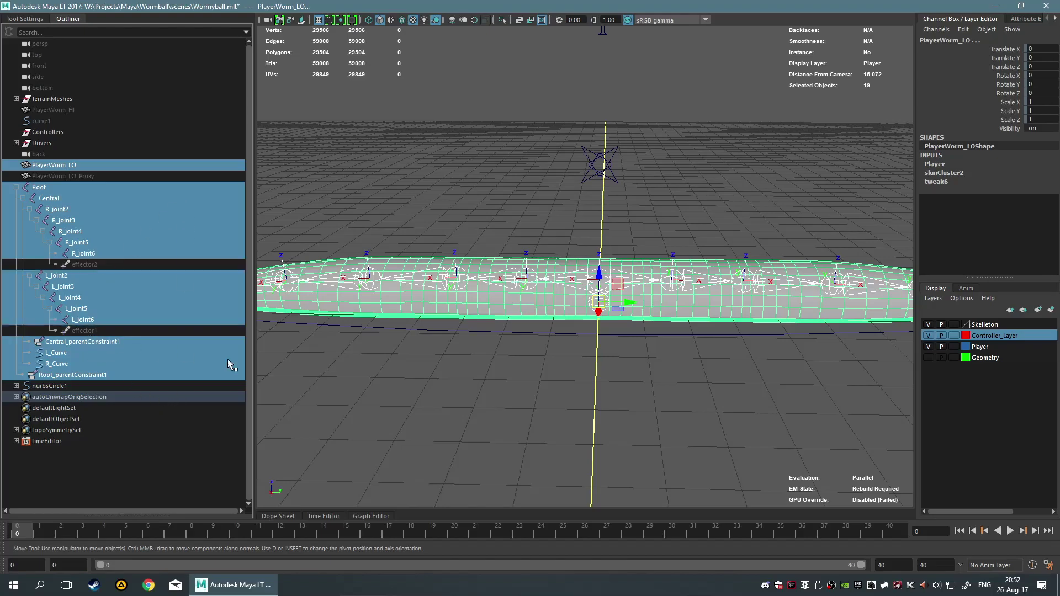
left_click(75, 375, "ctrl")
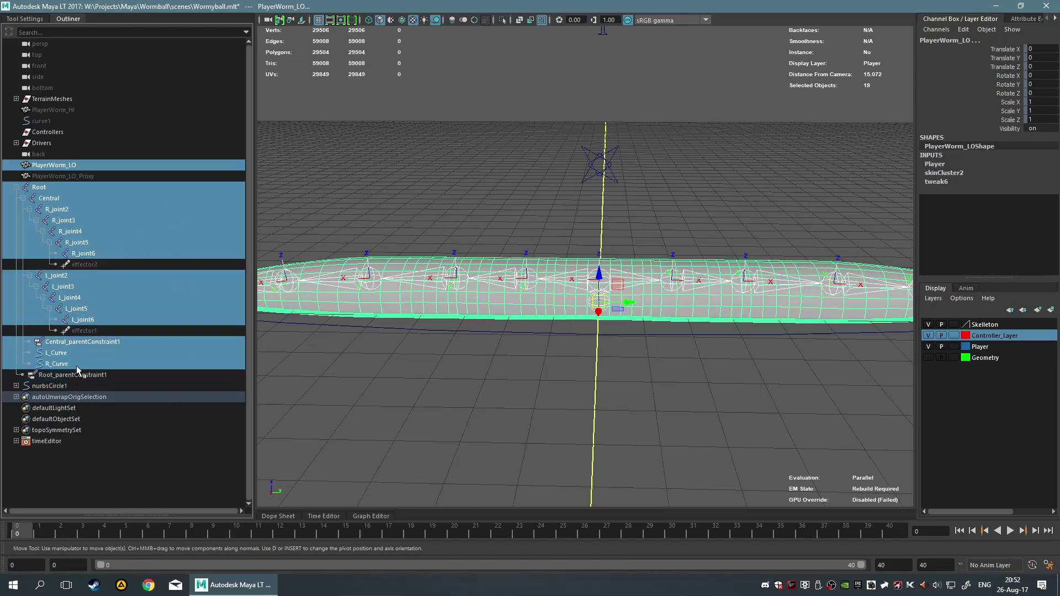
left_click(71, 363, "ctrl")
left_click(77, 353, "ctrl")
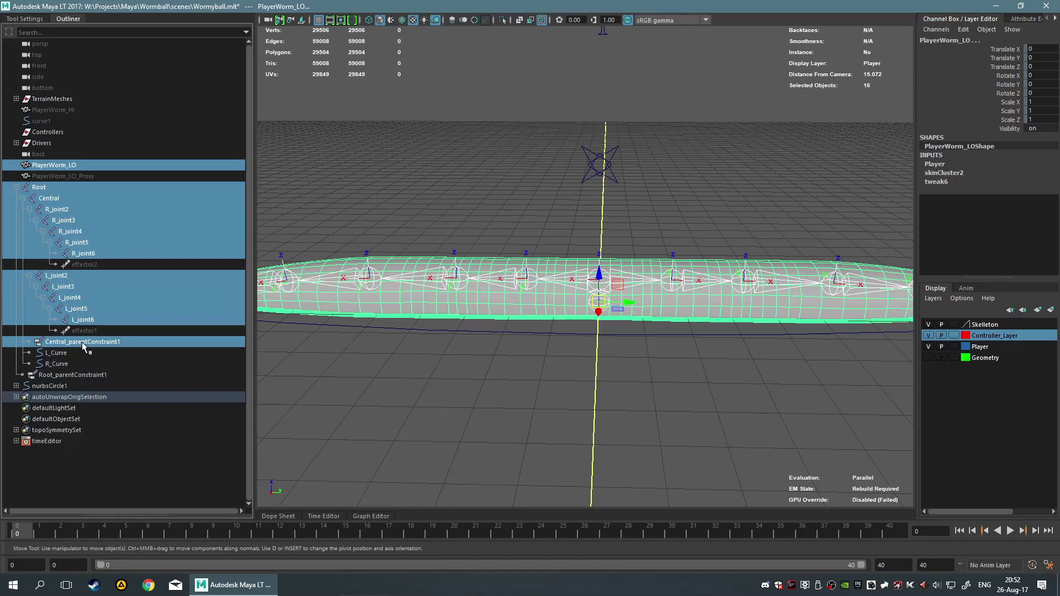
left_click(81, 342, "ctrl")
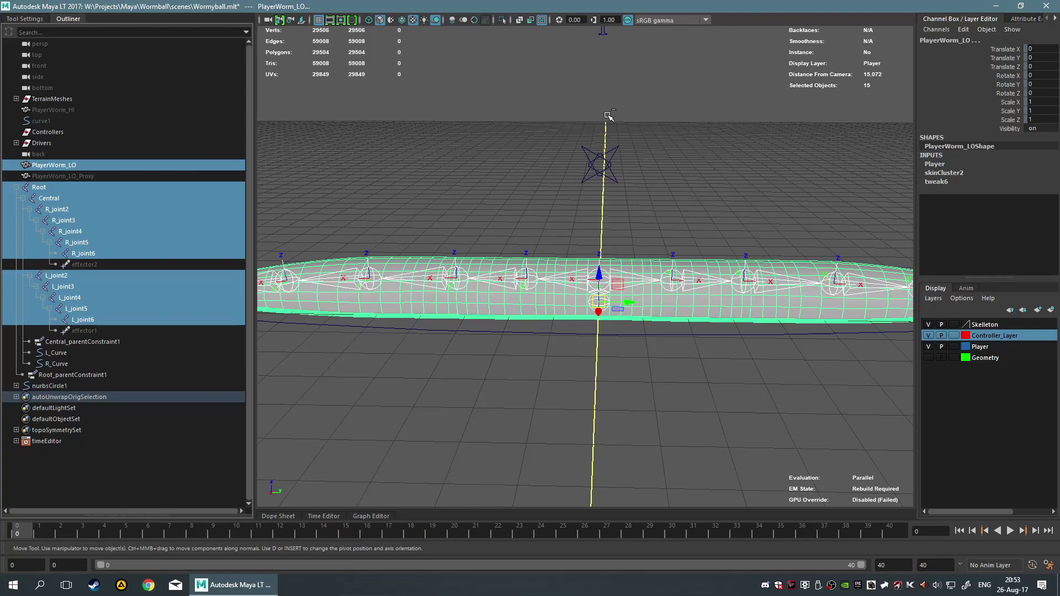
Open the FBX Export Selection dialog for sending the selected mesh and joints to Unreal.
scroll(641, 138, "down", 5)
scroll(689, 221, "up", 6)
scroll(728, 253, "down", 4)
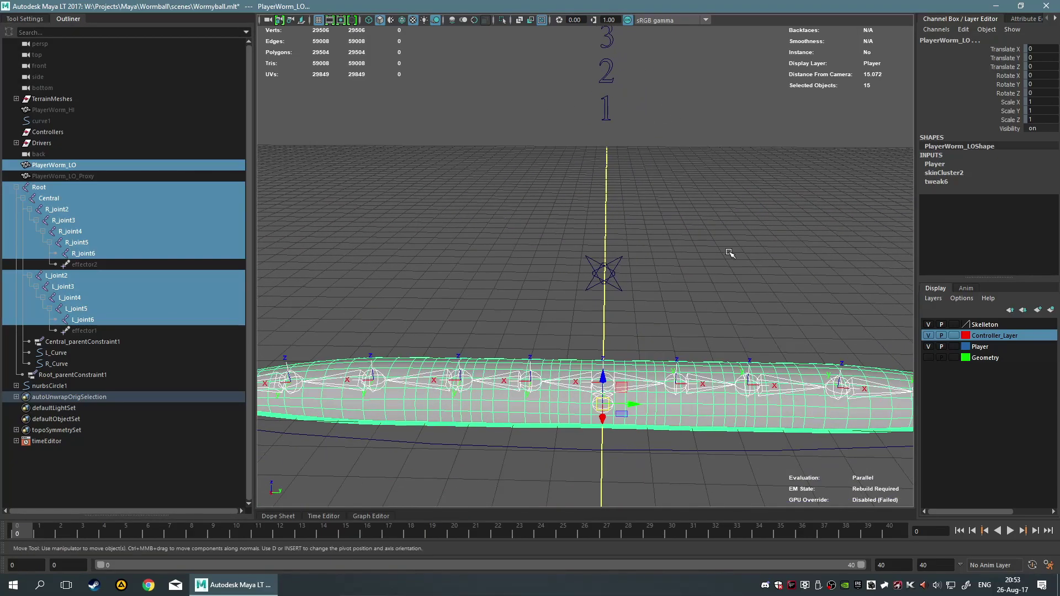
scroll(628, 332, "up", 2)
scroll(669, 263, "up", 2)
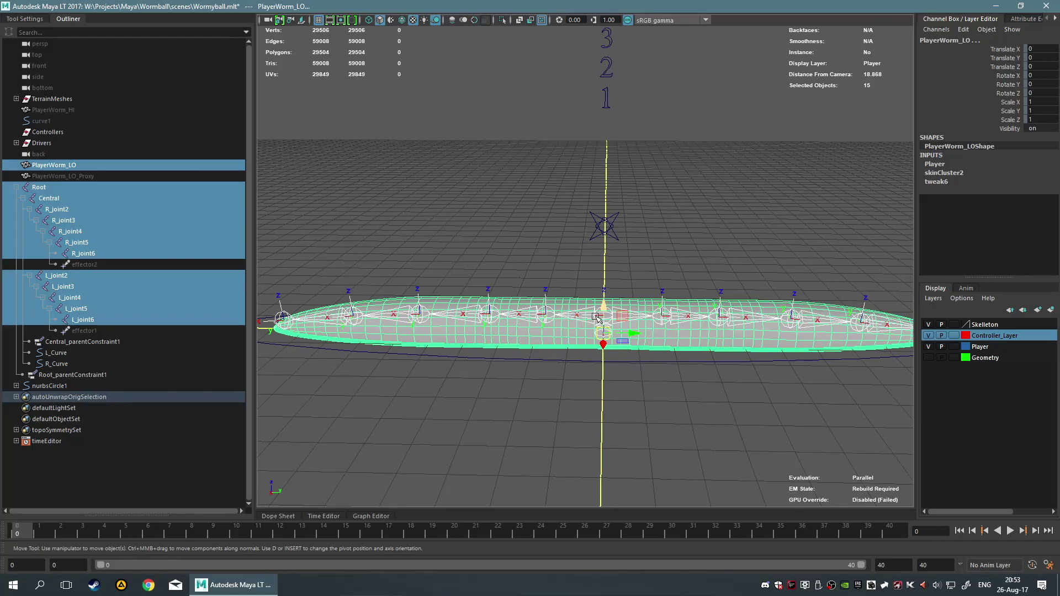
key("space")
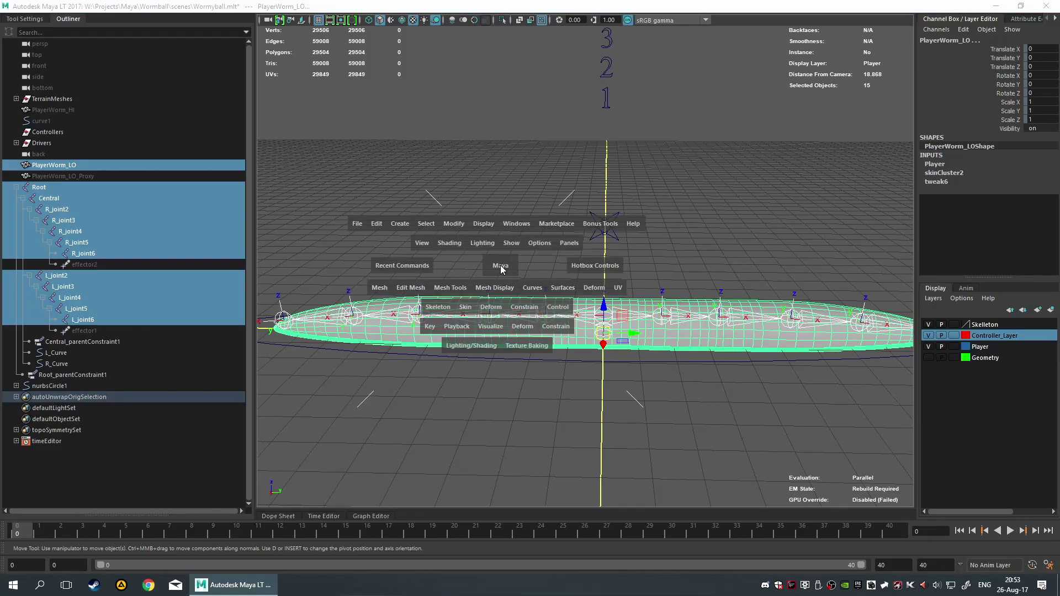
left_click(357, 220)
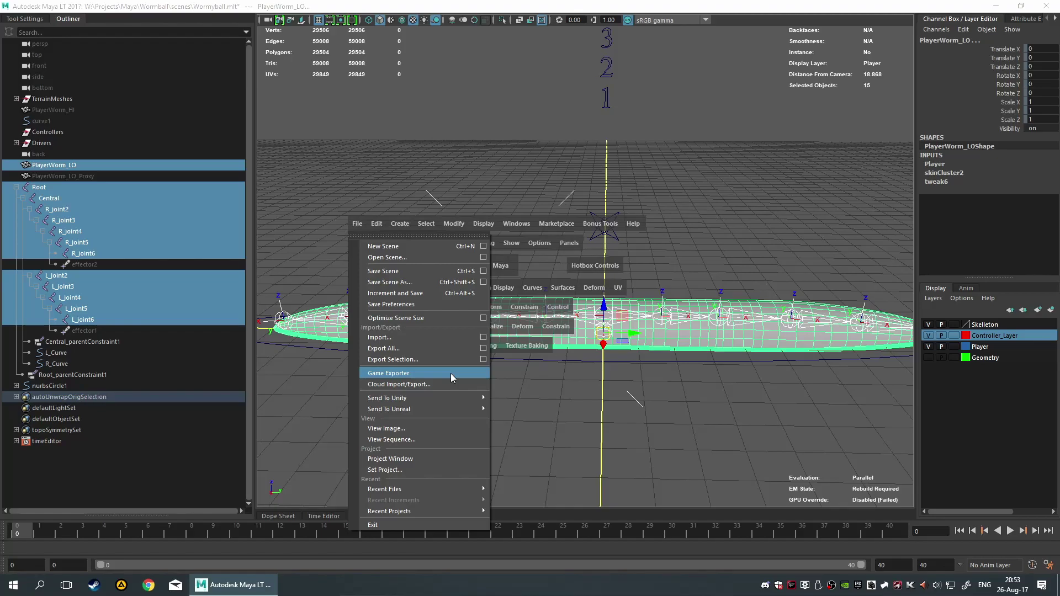
mouse_move(436, 399)
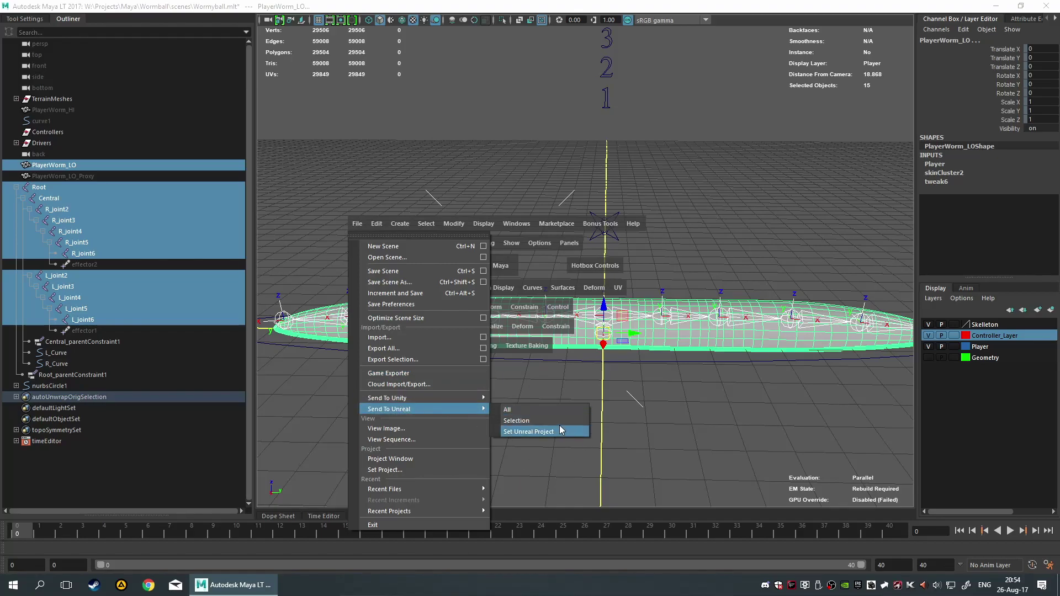
left_click(552, 419)
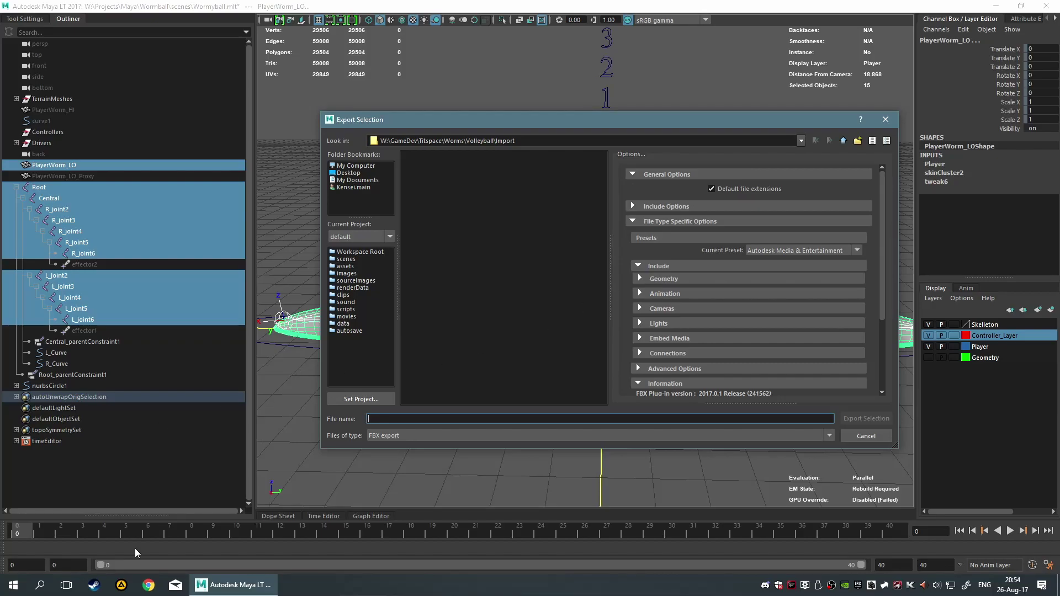
Switch to a new Chrome incognito window and search Google for "ue4 fbx pipeline".
right_click(148, 585)
left_click(174, 511)
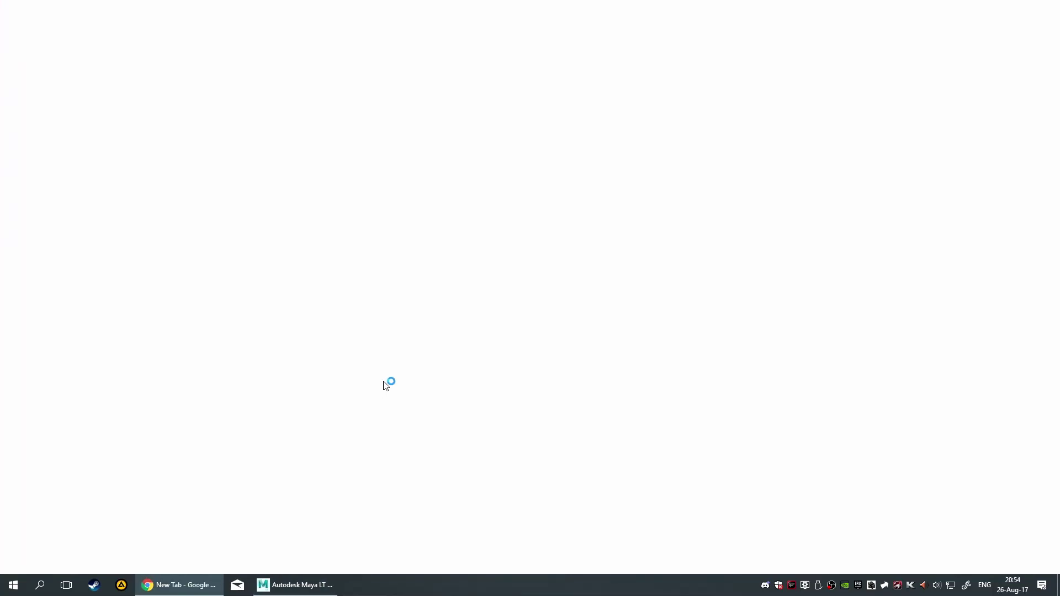
type("ue4 fbx pipeline")
key("Return")
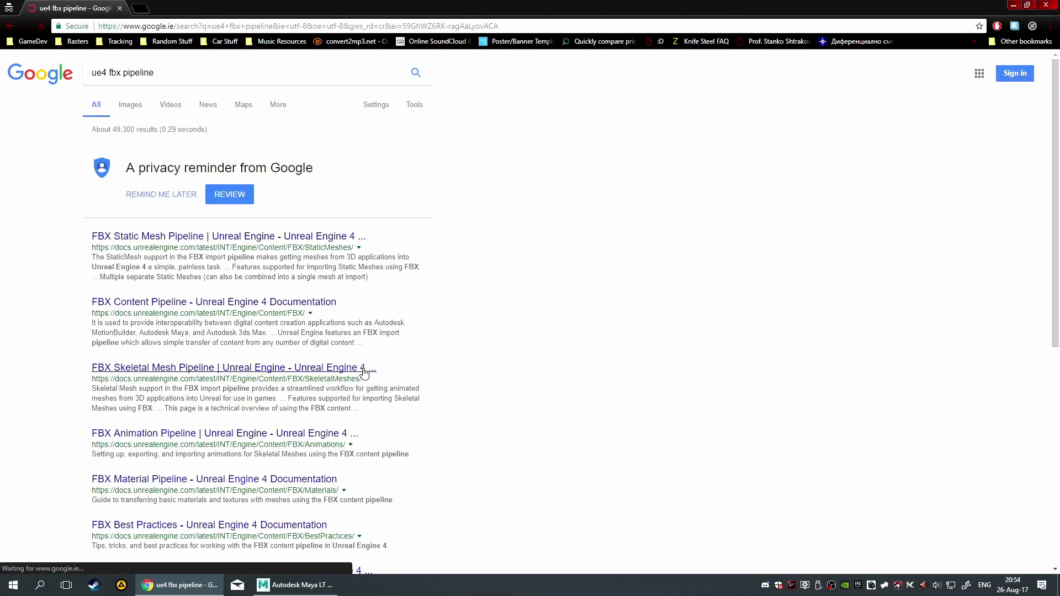
Open the FBX Static Mesh Pipeline page and examine its note on the FBX version used for importing.
left_click(219, 238)
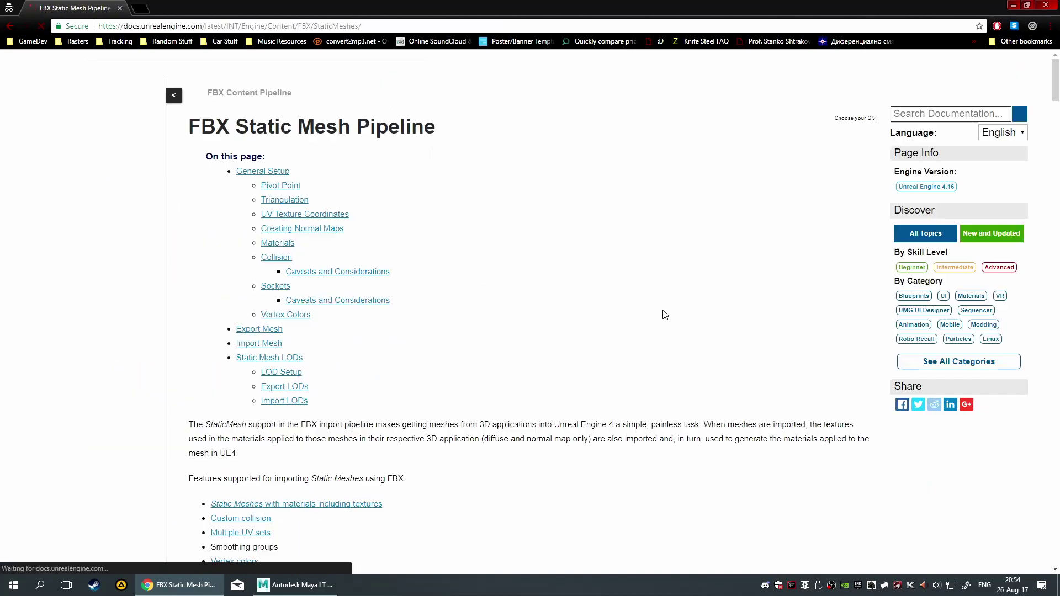
scroll(592, 369, "down", 4)
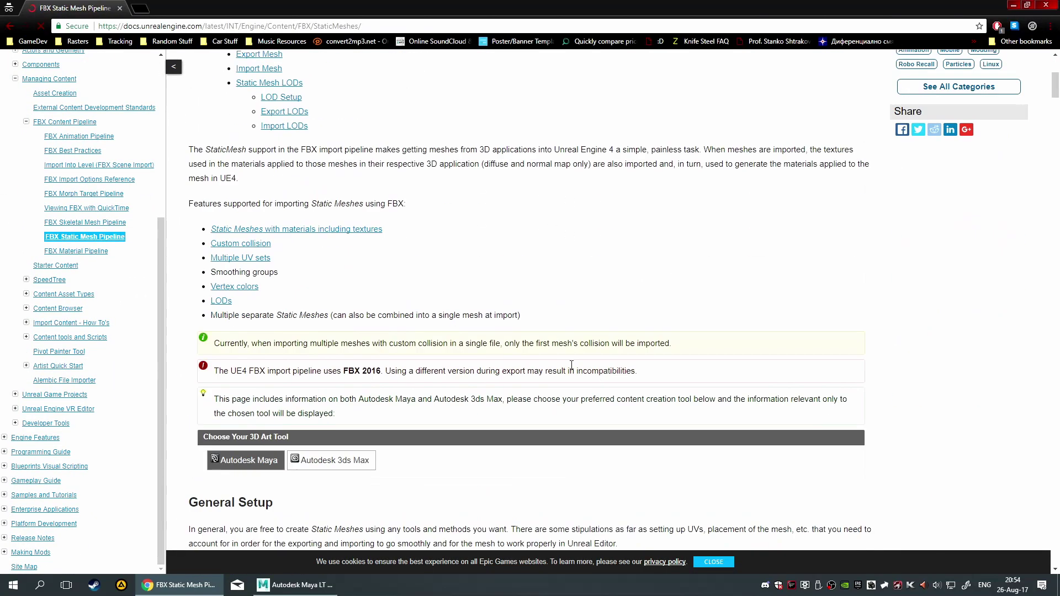
left_click_drag(236, 371, 660, 377)
left_click(662, 376)
left_click_drag(220, 371, 646, 375)
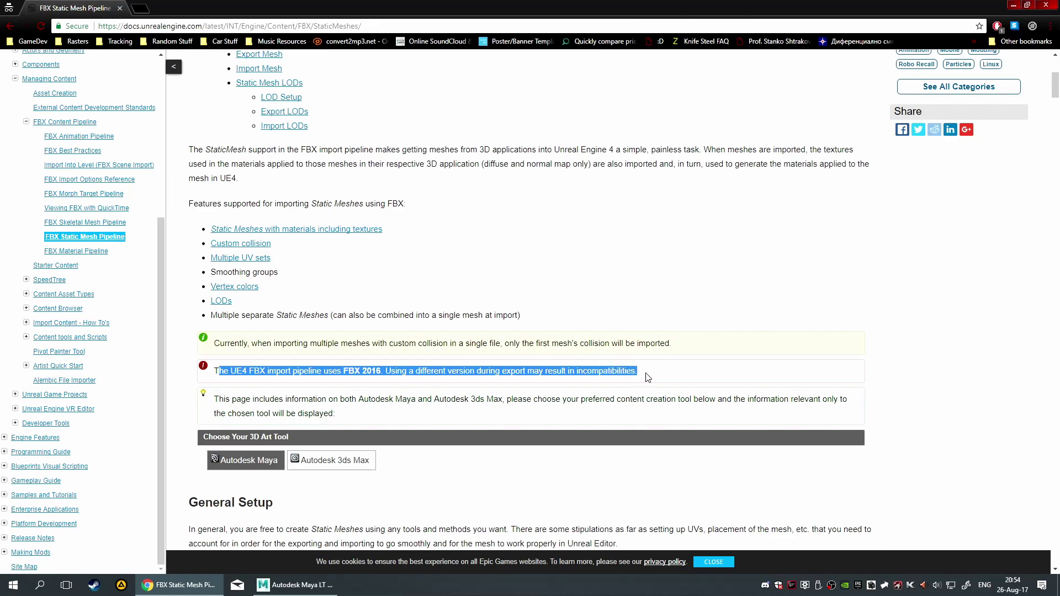
left_click(608, 364)
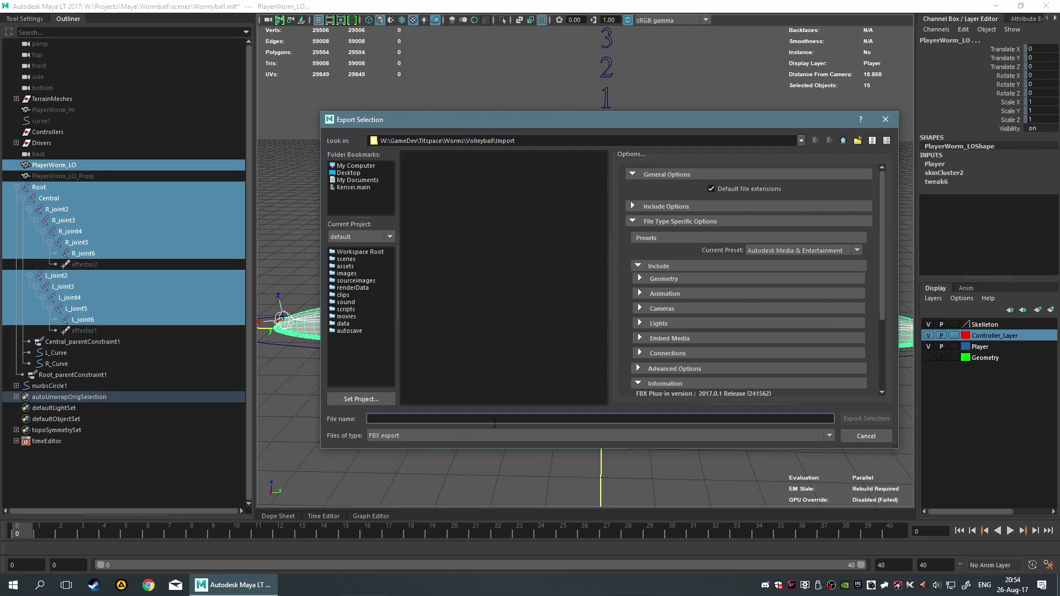
Switch to a new Chrome incognito window, search for "ue4 fbx" and open the FBX Static Mesh Pipeline page.
right_click(148, 584)
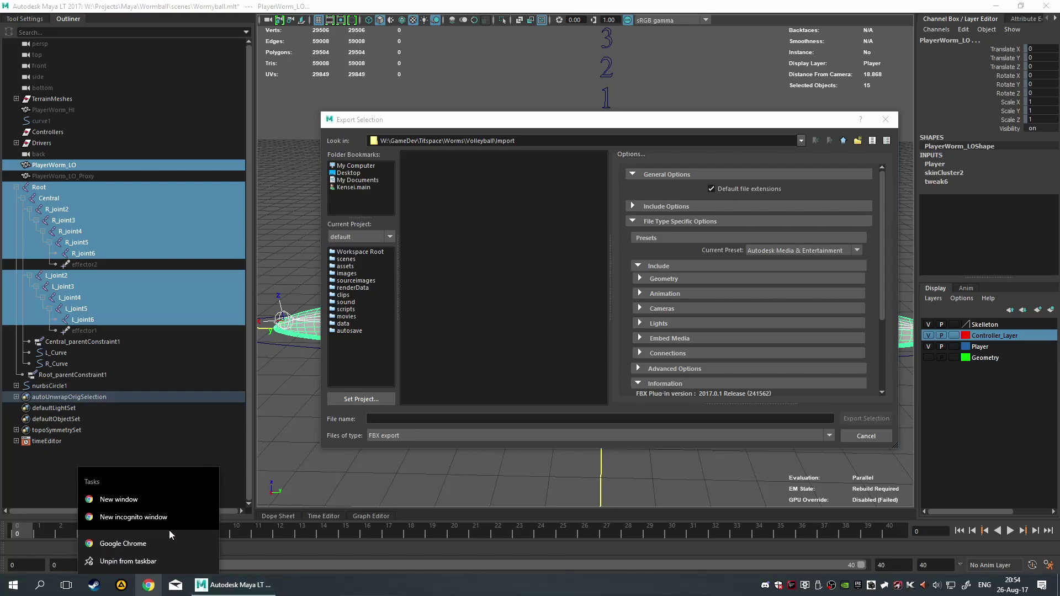
left_click(177, 522)
type("ue4")
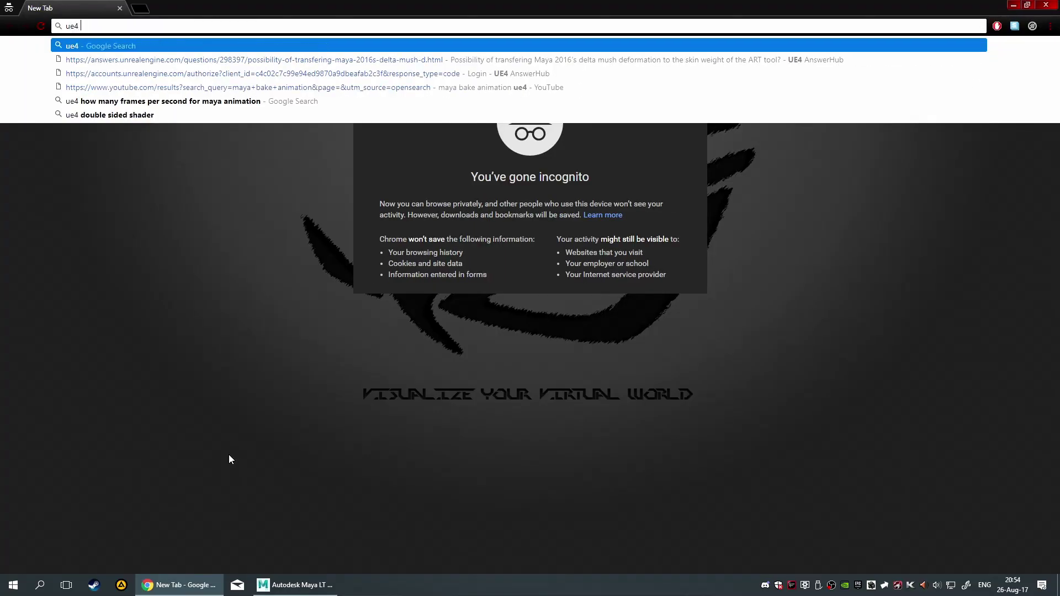
type(" fbx")
key("Return")
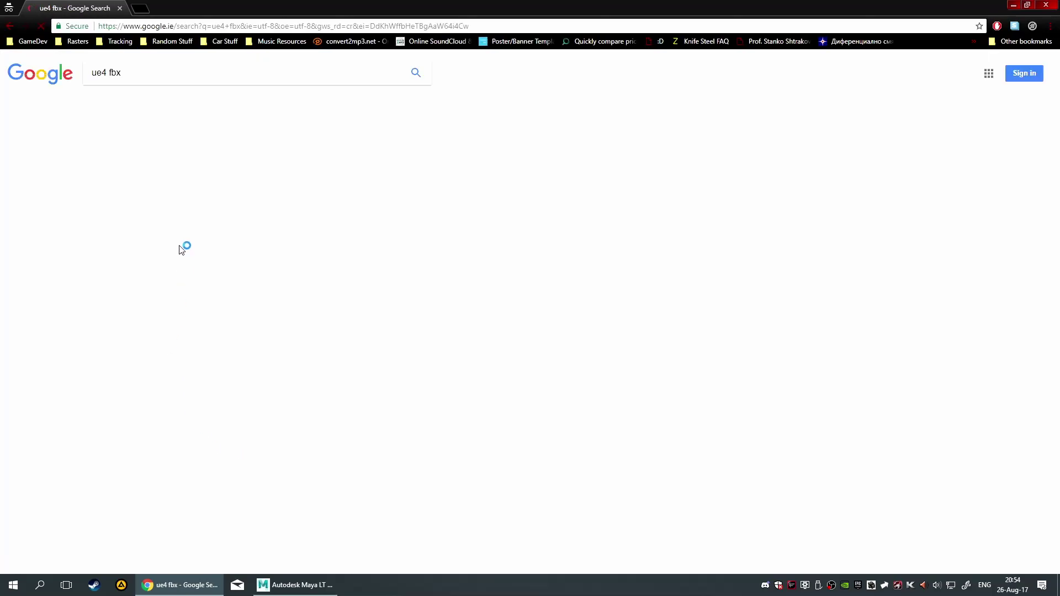
left_click(182, 236)
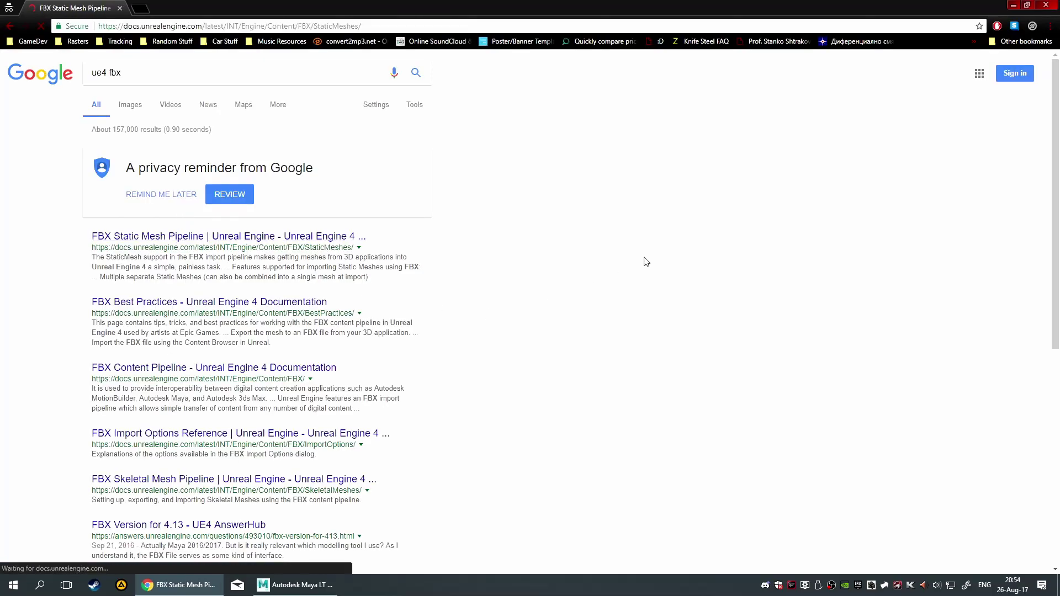
Find the Collision section and examine the UBX and UCP mesh naming prefixes in its table.
scroll(585, 301, "down", 9)
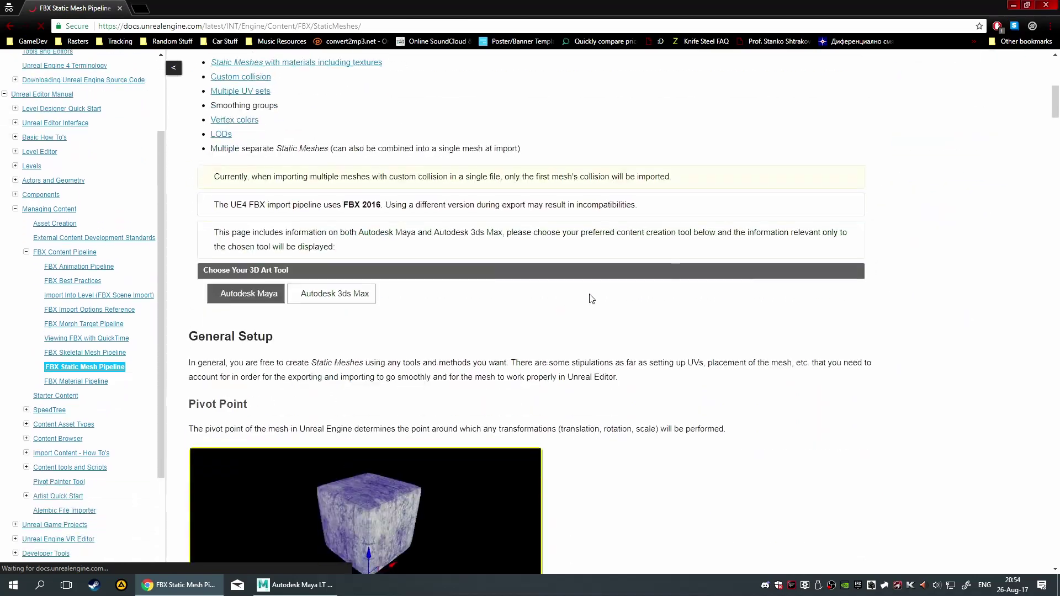
scroll(664, 334, "down", 20)
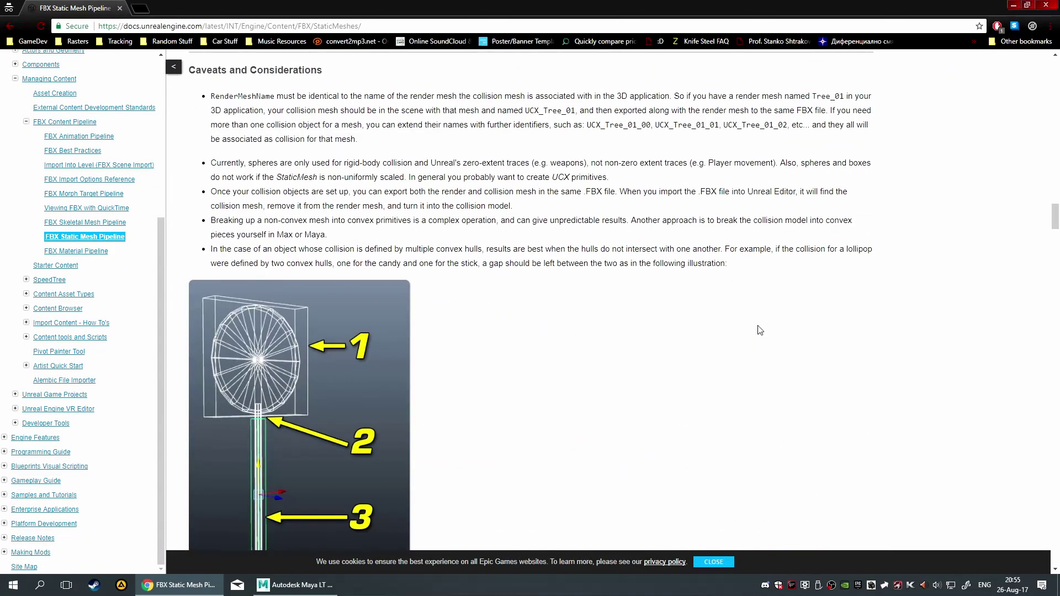
scroll(486, 331, "up", 10)
scroll(355, 412, "down", 3)
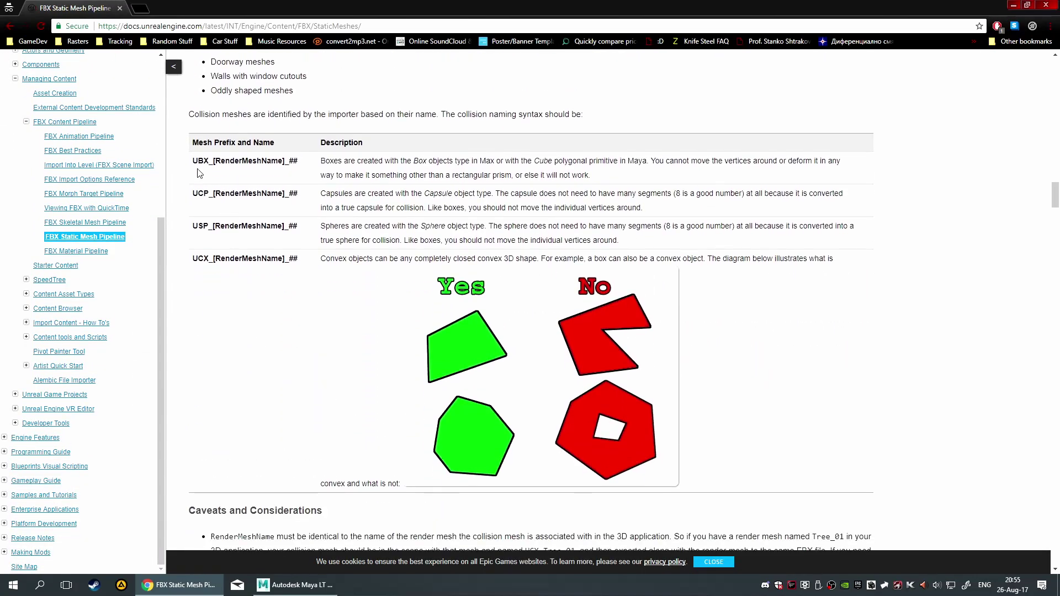
left_click_drag(191, 164, 212, 194)
left_click(193, 193)
left_click(212, 198)
Review the collision caveats and convex shape diagram in the documentation, and return to the Maya LT export dialog.
scroll(515, 331, "down", 9)
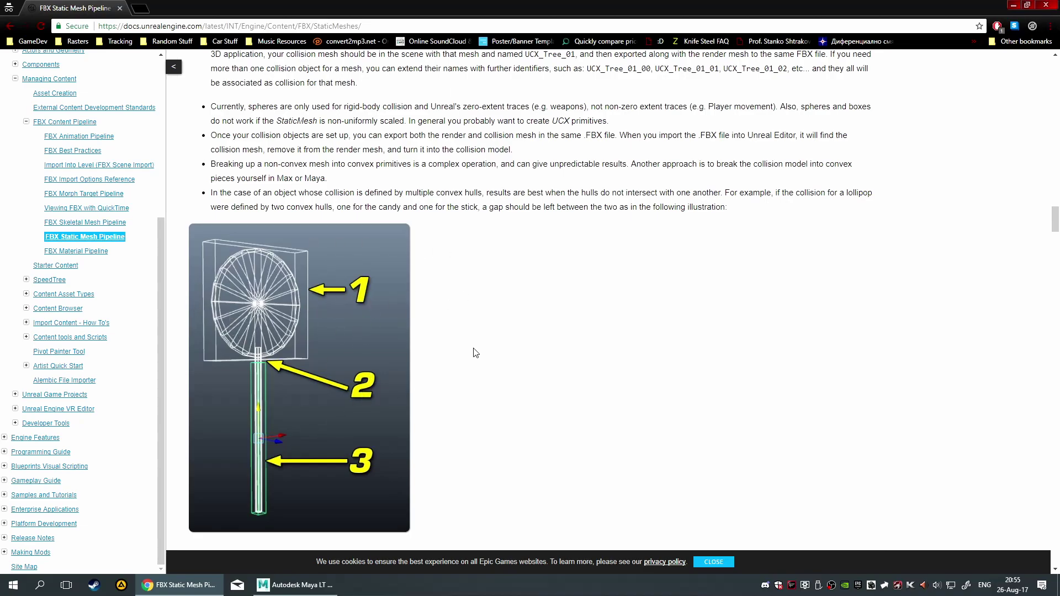
scroll(399, 361, "up", 3)
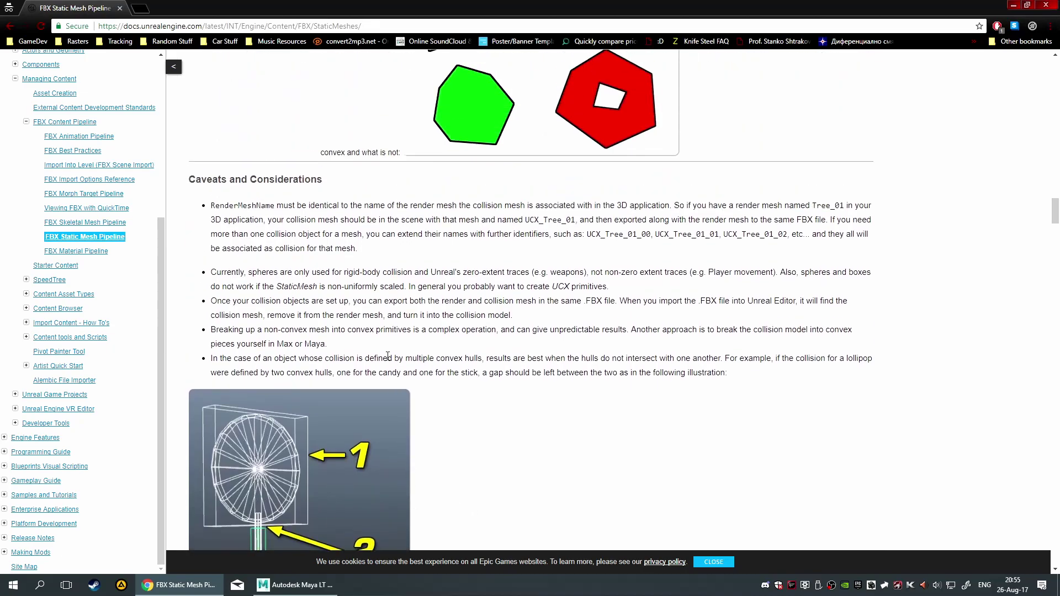
scroll(338, 409, "down", 3)
scroll(293, 342, "up", 3)
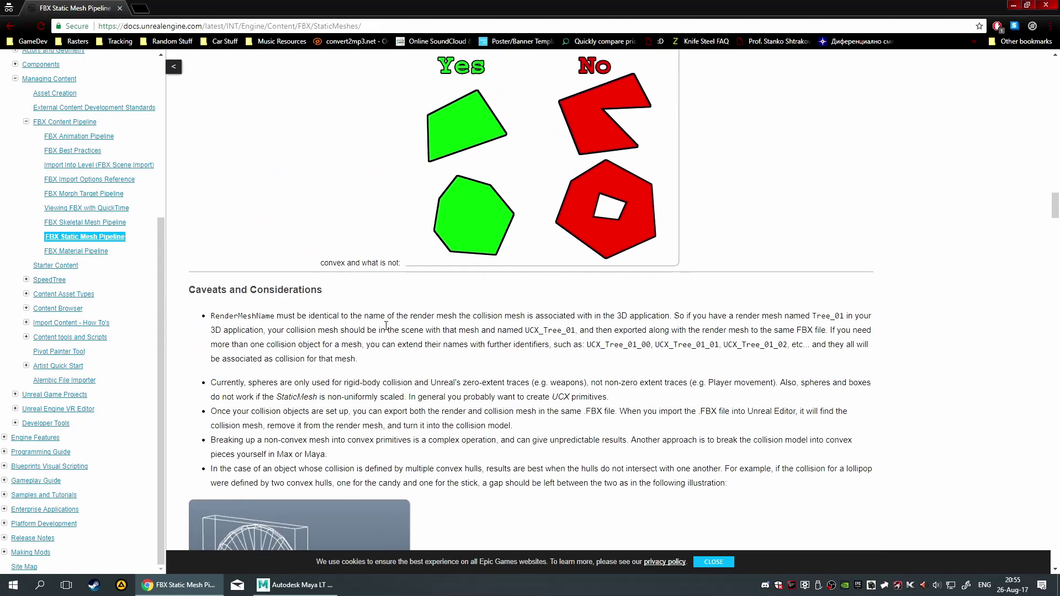
scroll(311, 330, "down", 2)
scroll(301, 353, "up", 4)
scroll(322, 328, "down", 4)
scroll(333, 315, "up", 8)
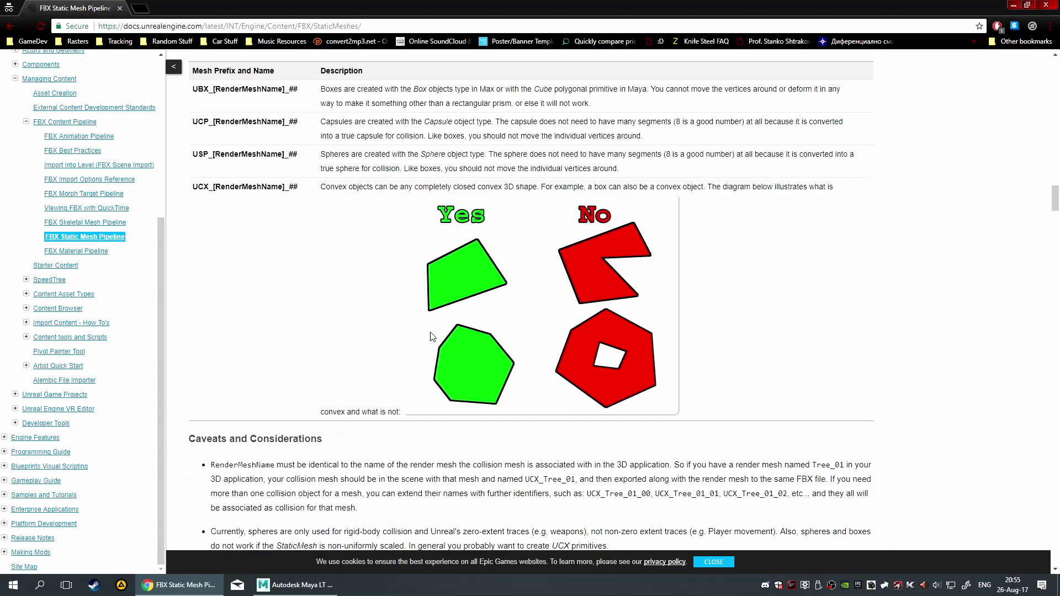
scroll(592, 475, "down", 1)
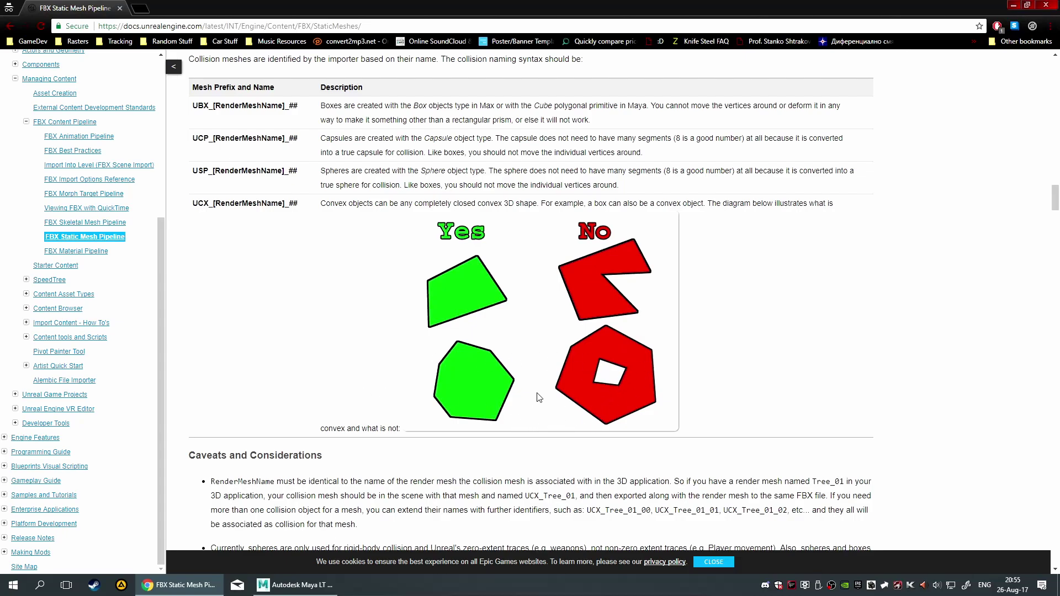
scroll(539, 398, "up", 5)
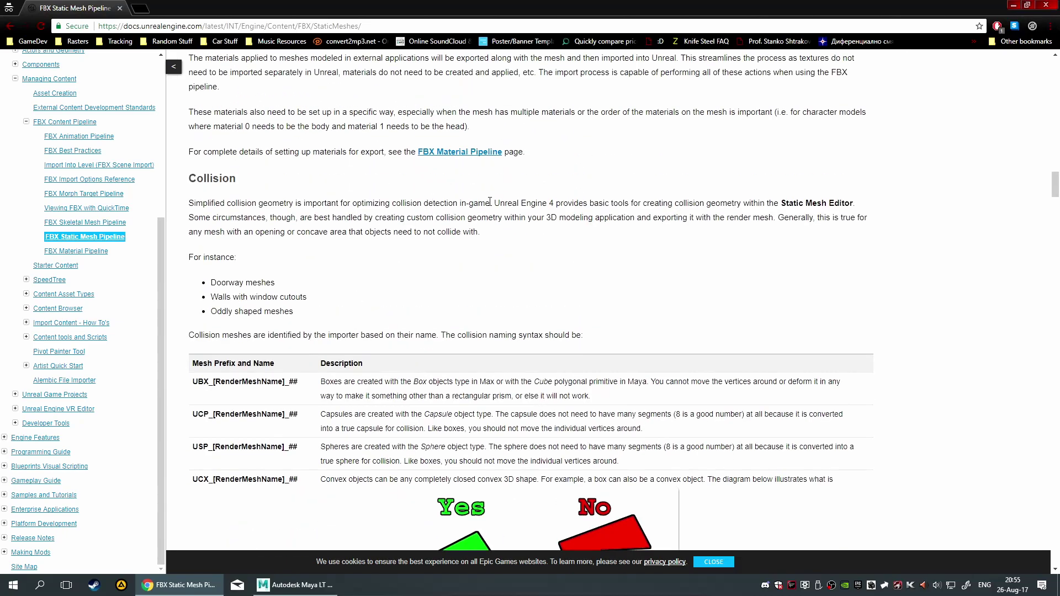
scroll(488, 282, "down", 4)
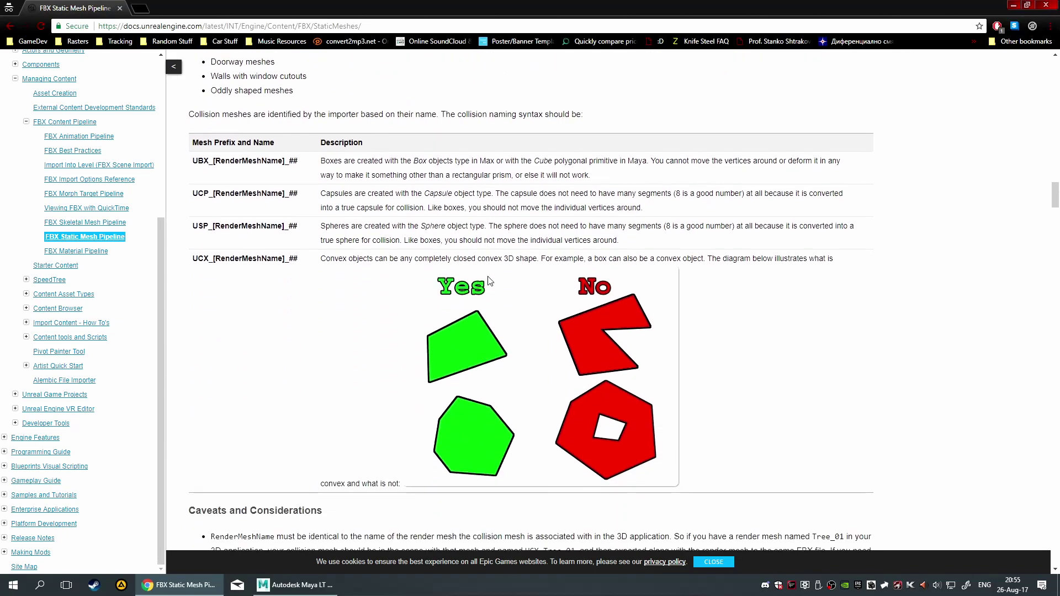
key("alt+F4")
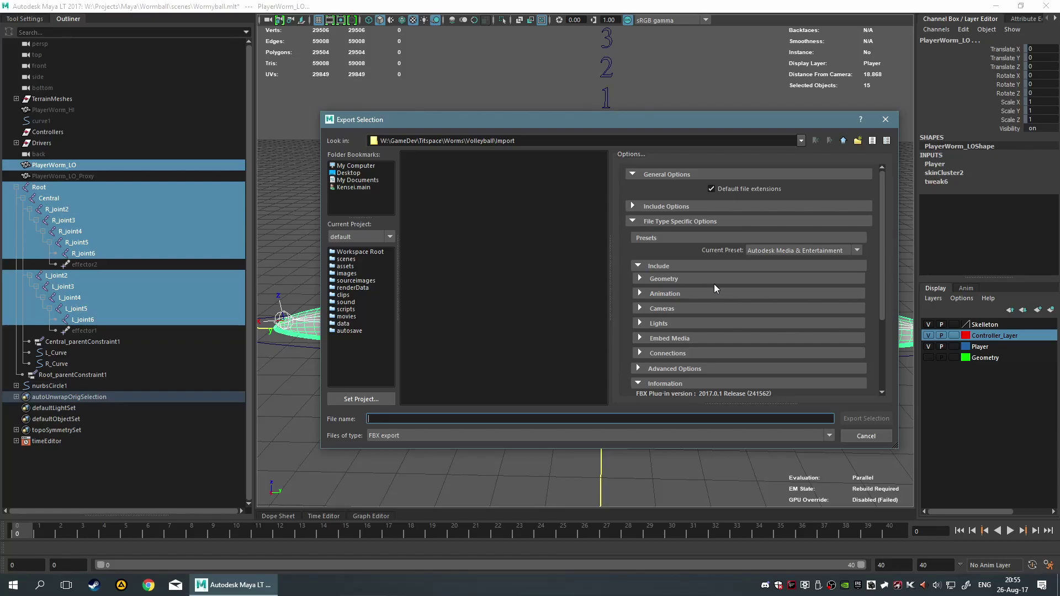
Under the advanced FBX File Format options, choose version FBX 2016/2017 and type Binary.
scroll(708, 284, "down", 3)
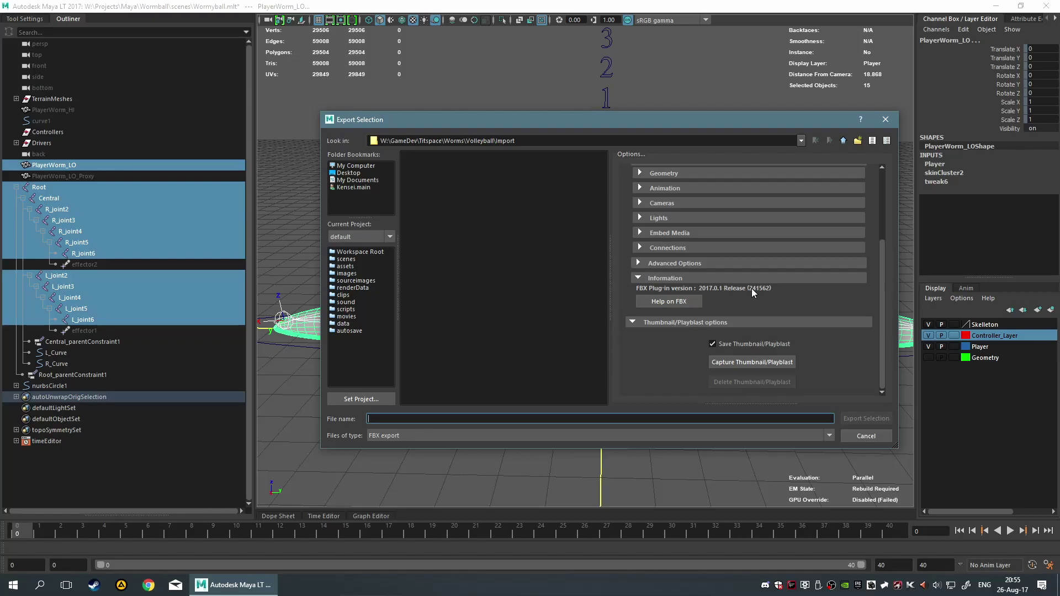
left_click(703, 265)
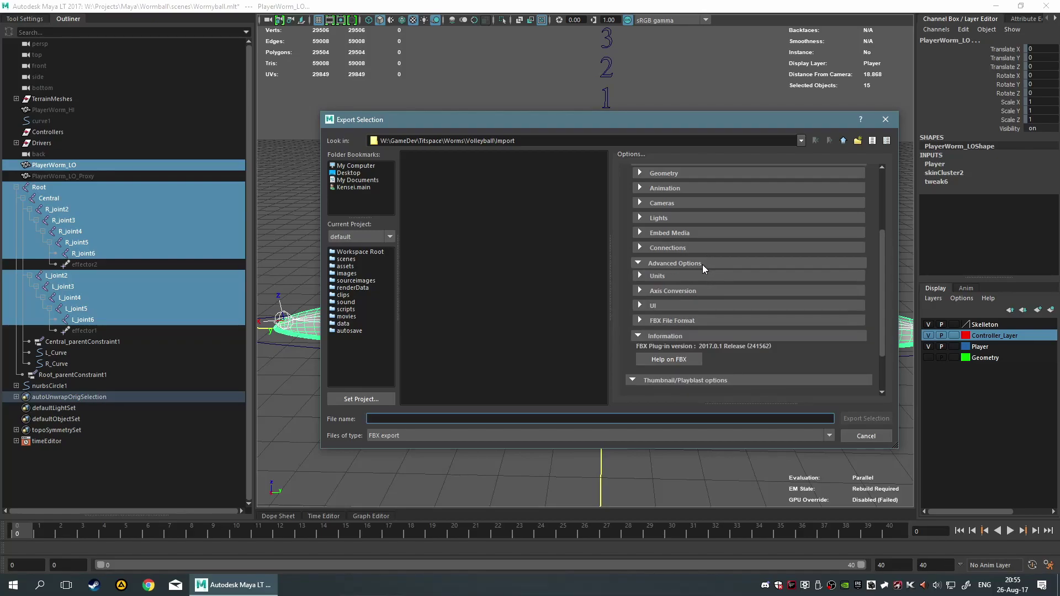
left_click(704, 321)
scroll(711, 316, "down", 2)
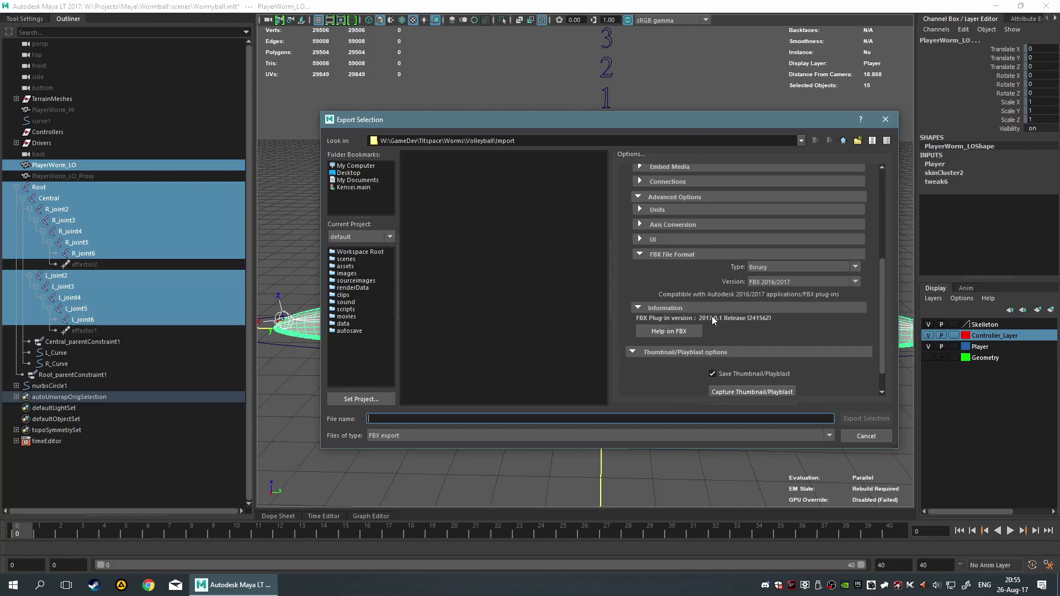
left_click(793, 283)
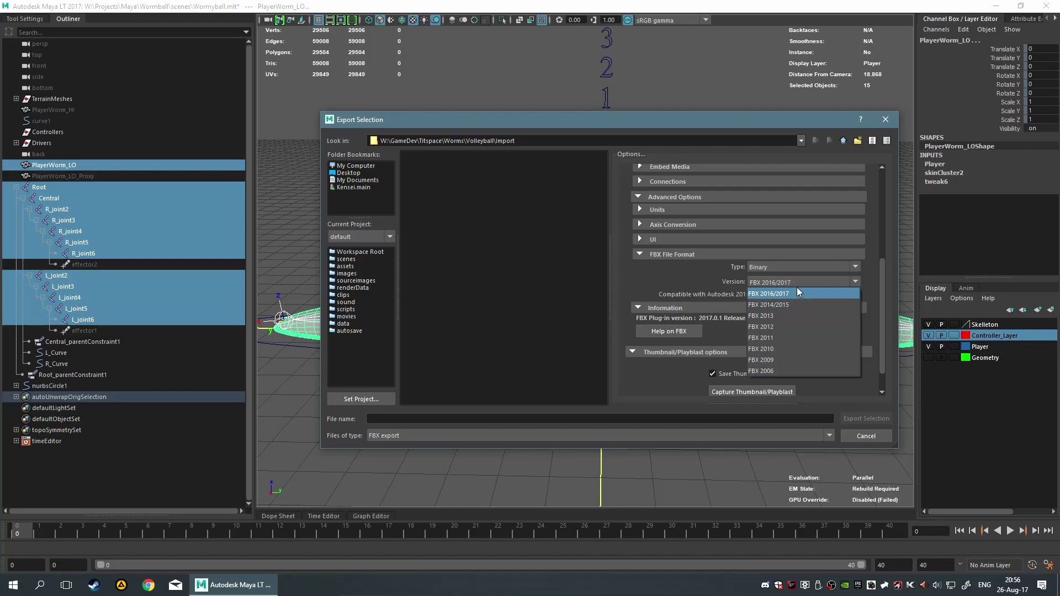
left_click(794, 292)
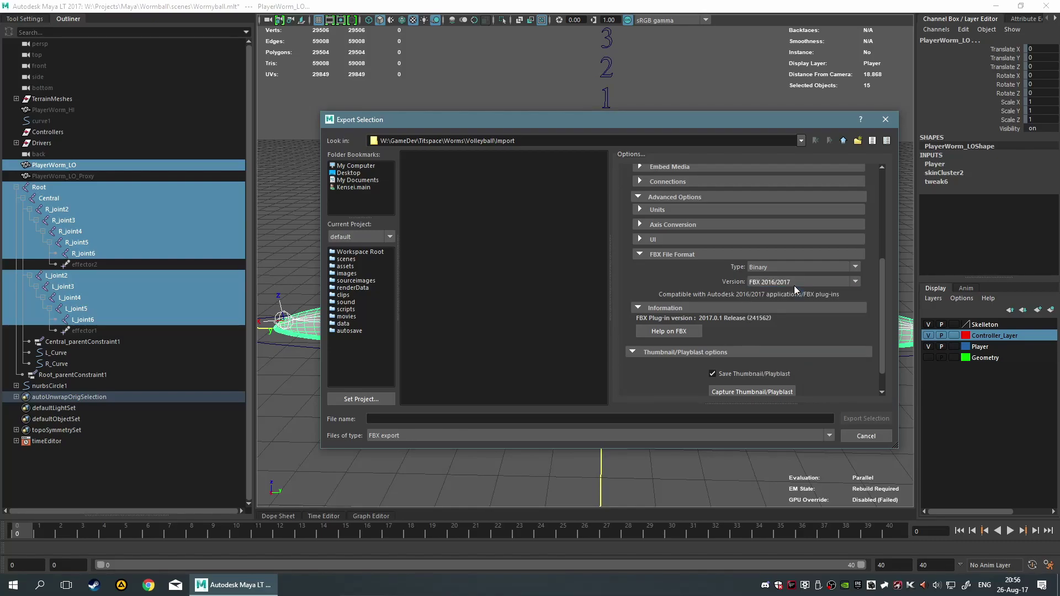
left_click(773, 267)
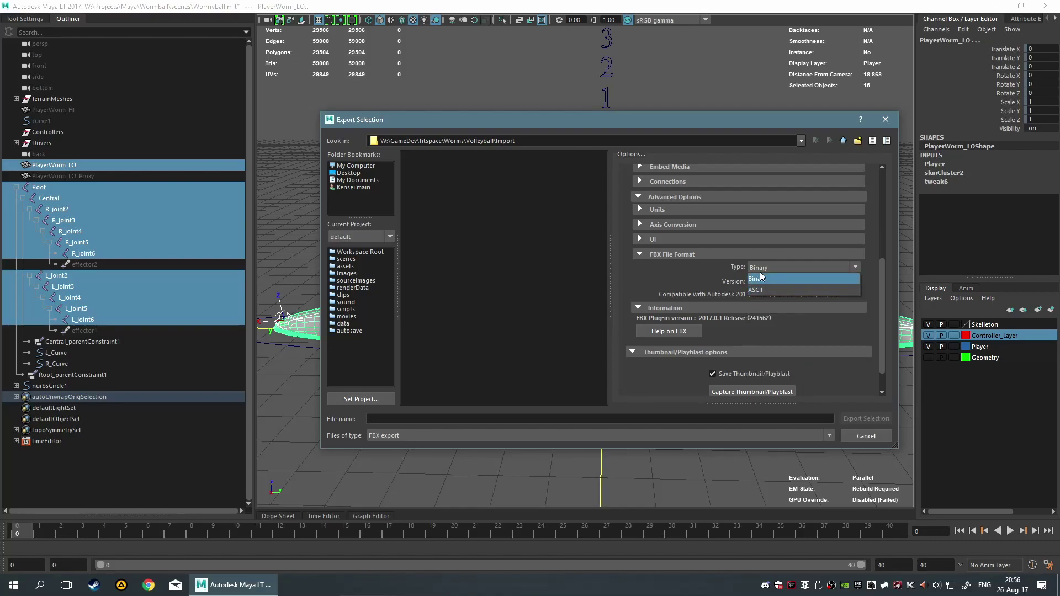
left_click(760, 277)
Inspect the Include Options of the export dialog and fold that section away again.
scroll(707, 317, "up", 5)
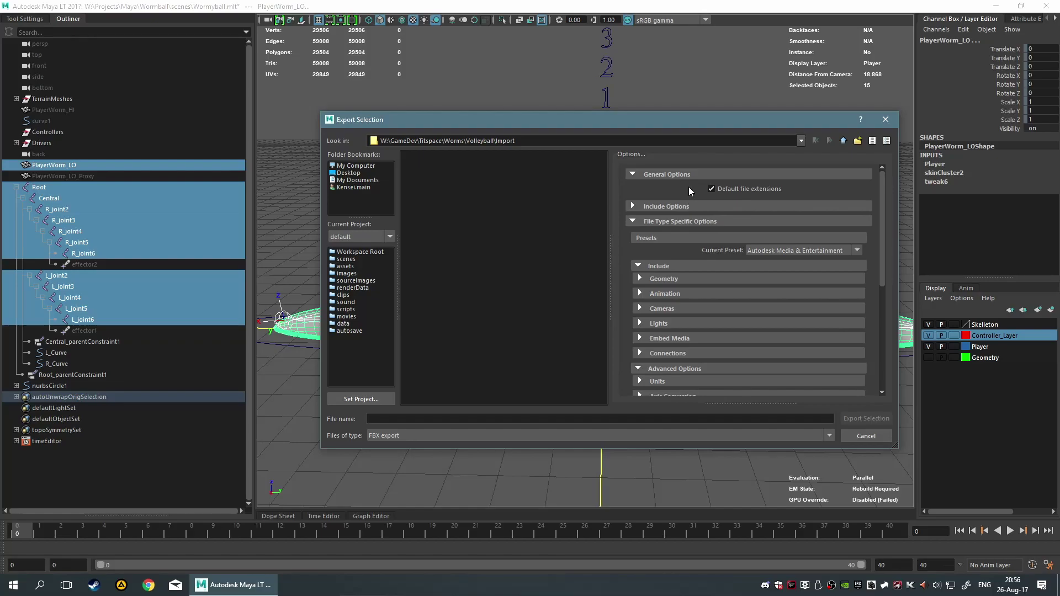
left_click(676, 207)
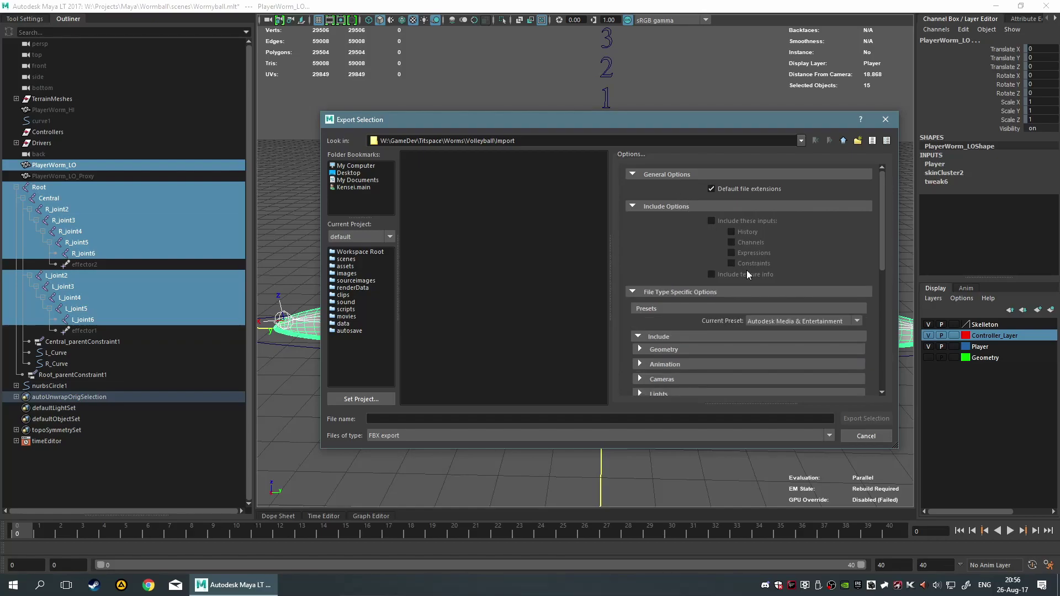
left_click(676, 207)
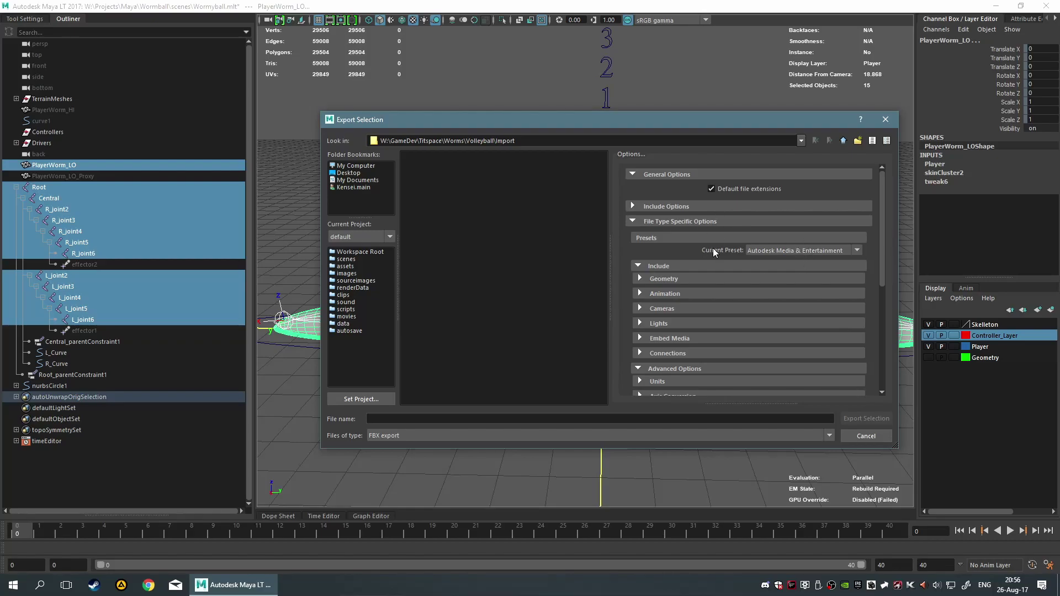
left_click_drag(651, 120, 567, 113)
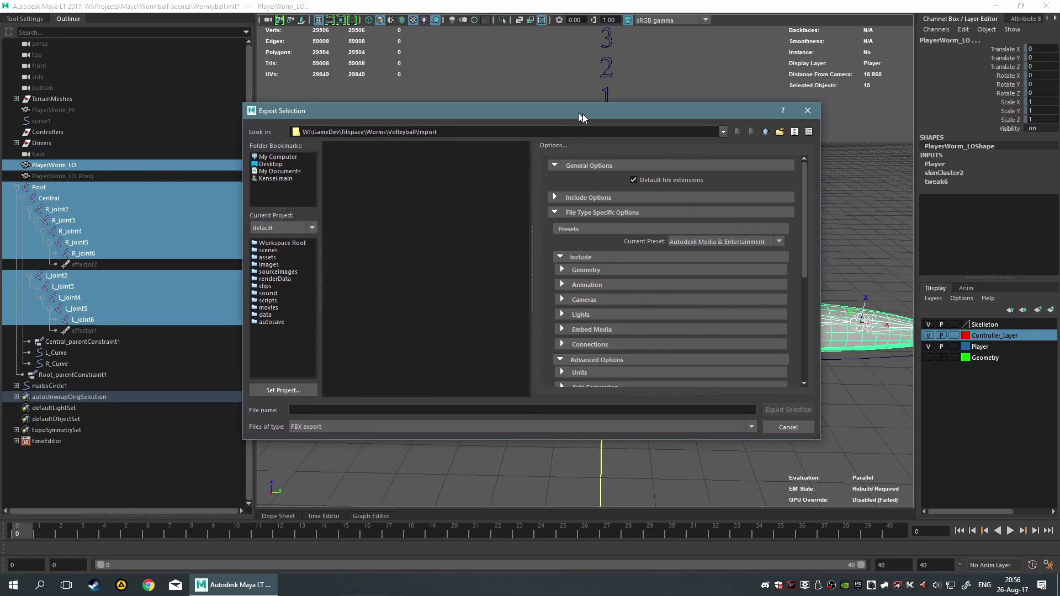
left_click_drag(578, 113, 645, 111)
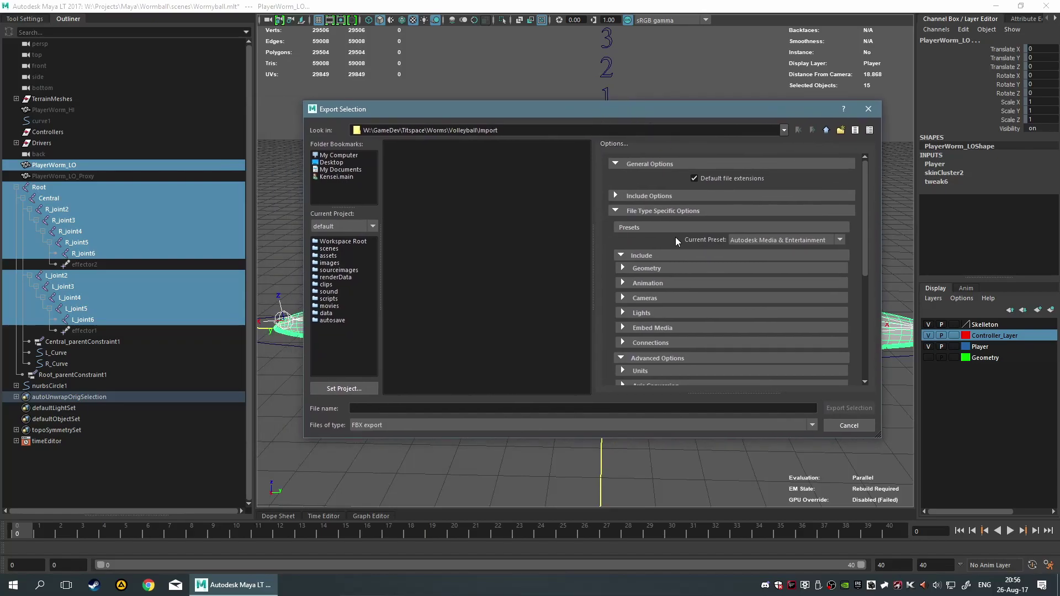
Collapse the Include and Advanced Options sections of the FBX export settings.
left_click(621, 255)
scroll(662, 270, "down", 3)
scroll(652, 270, "up", 3)
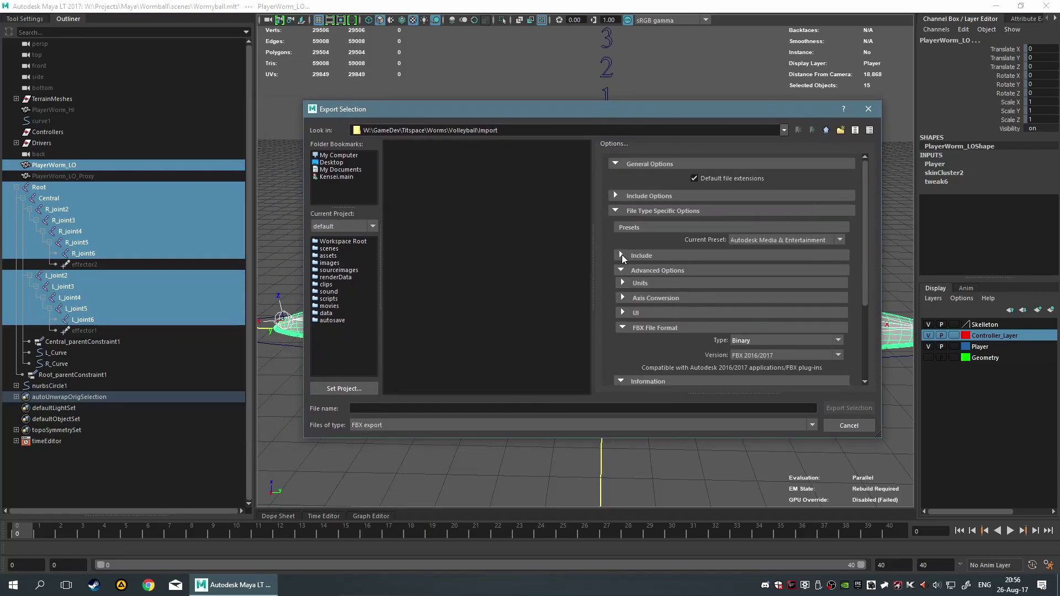
left_click(621, 270)
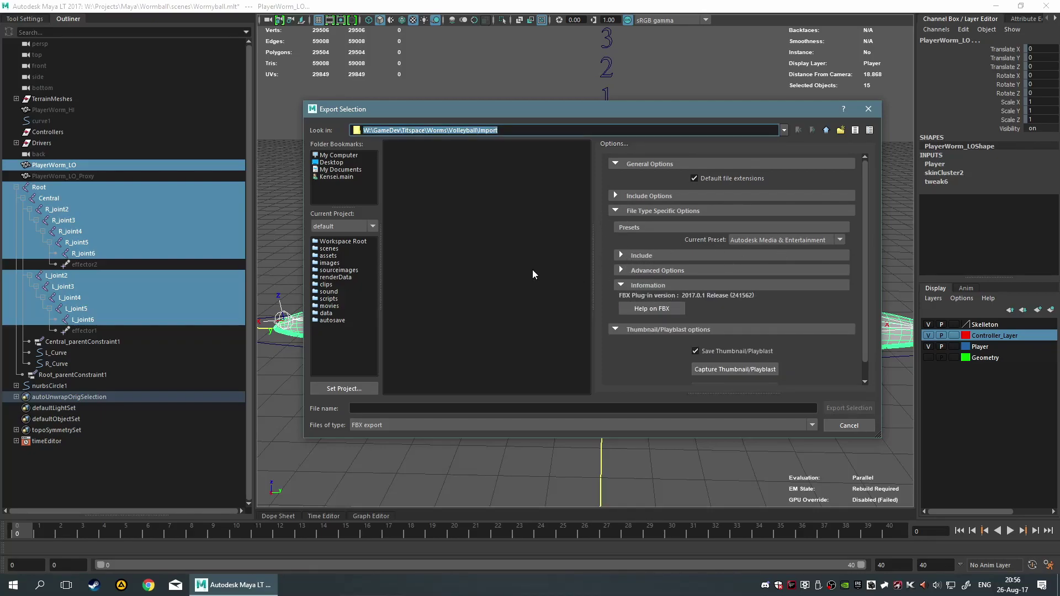
Enable Smoothing Groups in the Geometry export options and move the dialog clear of the worm mesh.
left_click(641, 256)
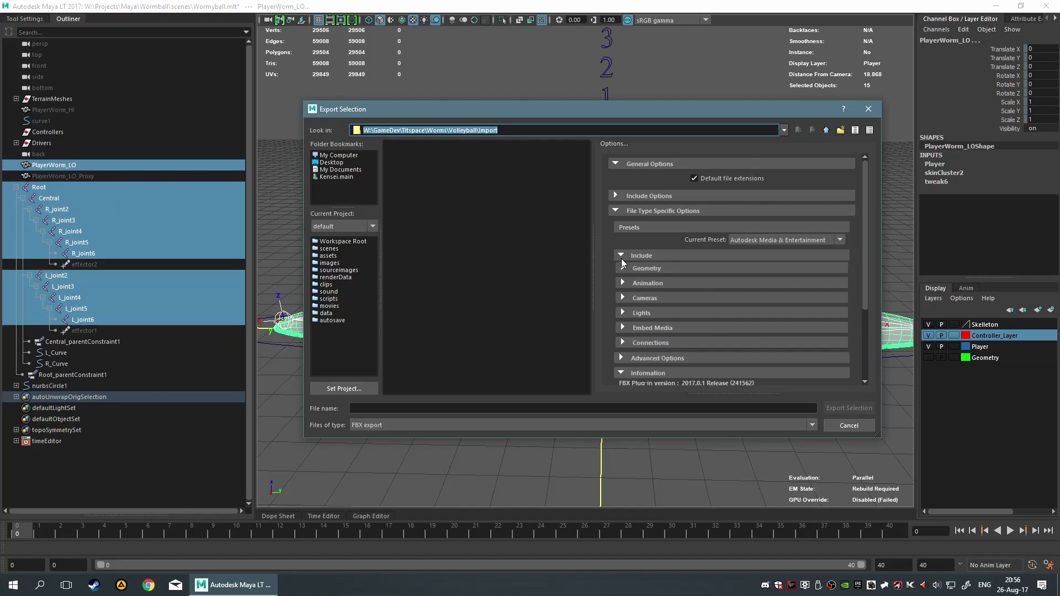
left_click(646, 269)
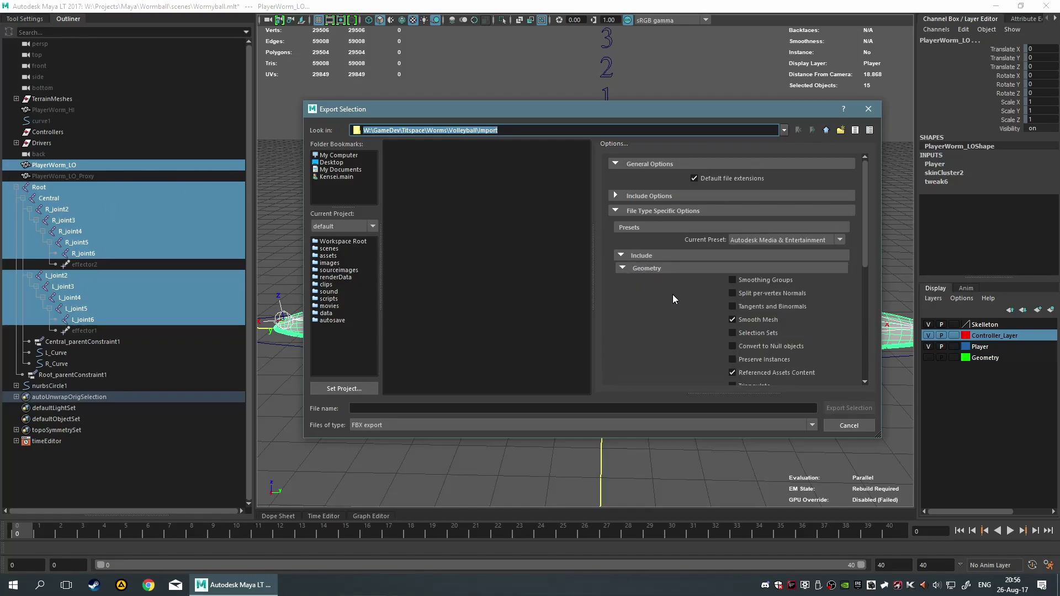
left_click(732, 280)
left_click_drag(614, 115, 659, 498)
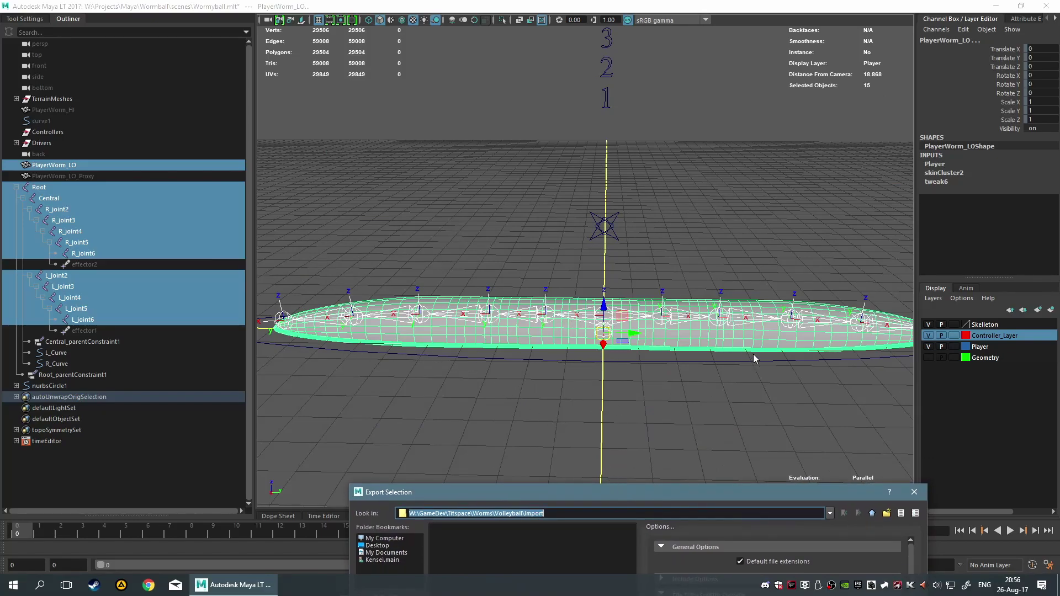
Turn on Triangulate and turn off Referenced Assets Content in the Geometry export options.
left_click_drag(615, 500, 591, 160)
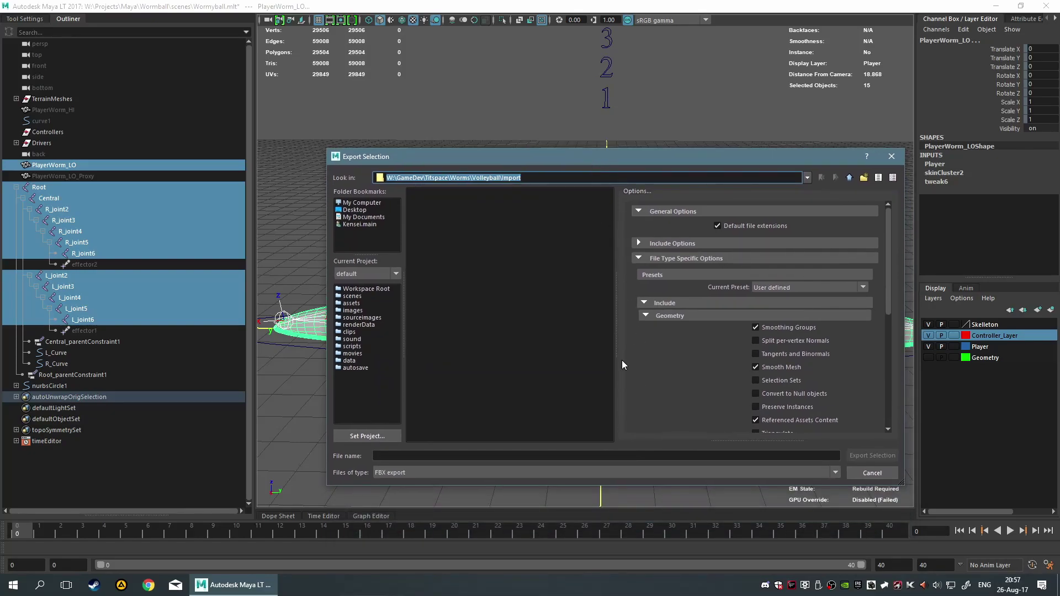
scroll(680, 349, "down", 1)
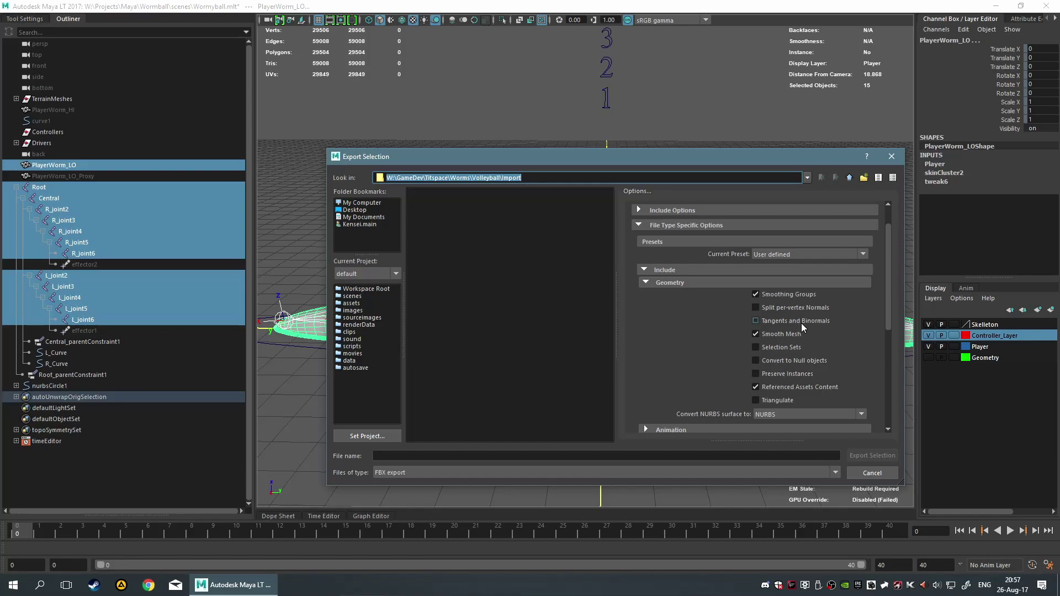
scroll(807, 322, "down", 3)
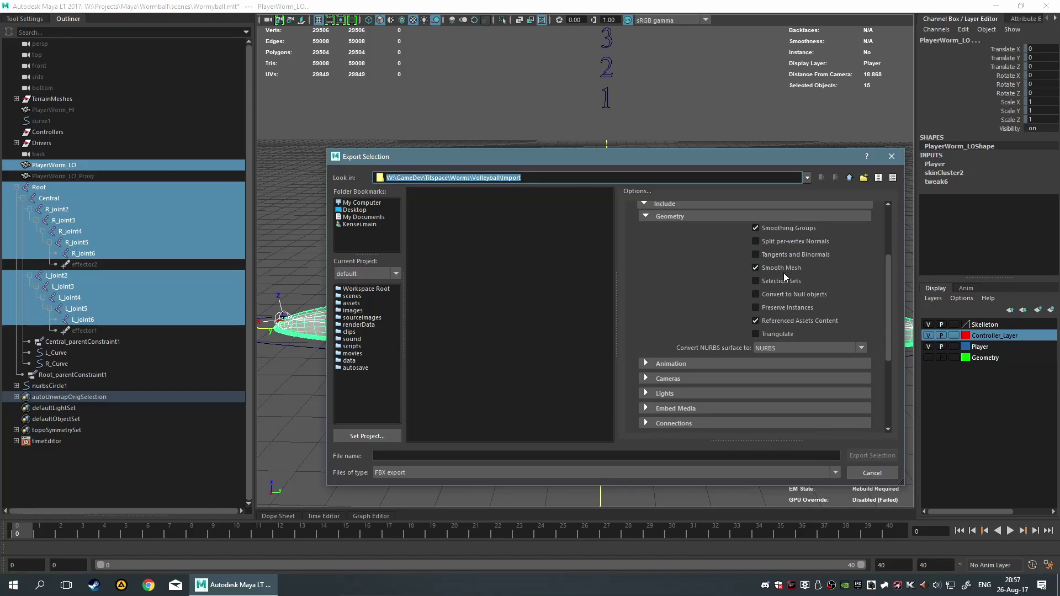
left_click(776, 334)
scroll(806, 320, "up", 3)
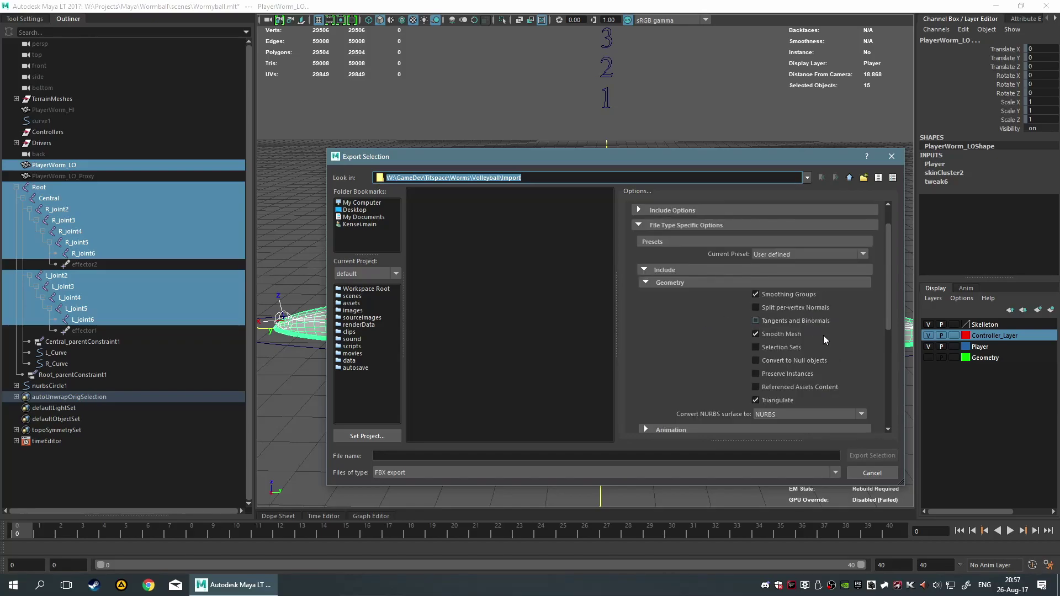
scroll(819, 330, "down", 1)
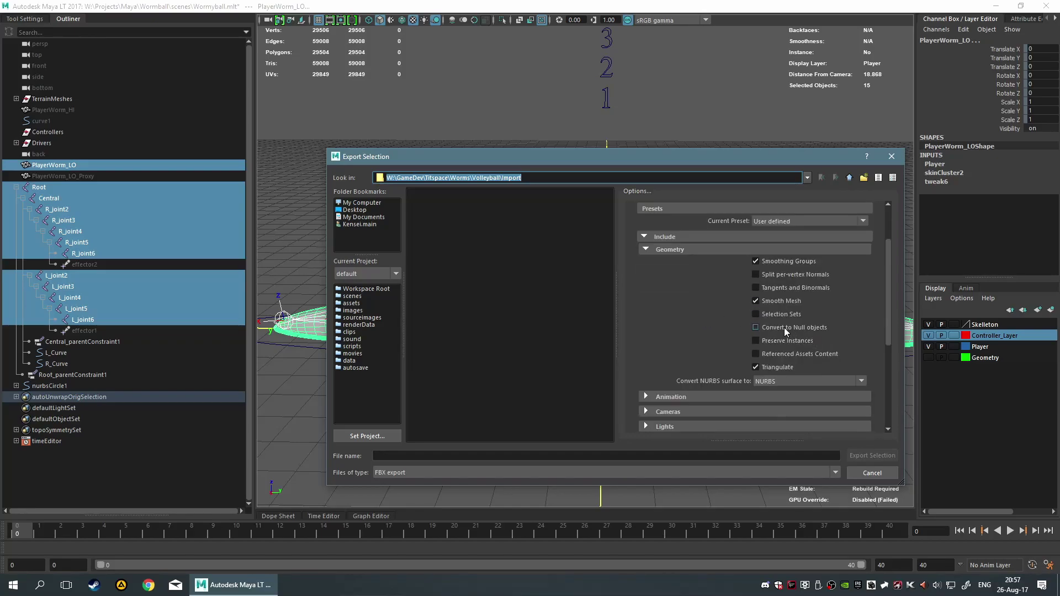
left_click_drag(635, 154, 660, 153)
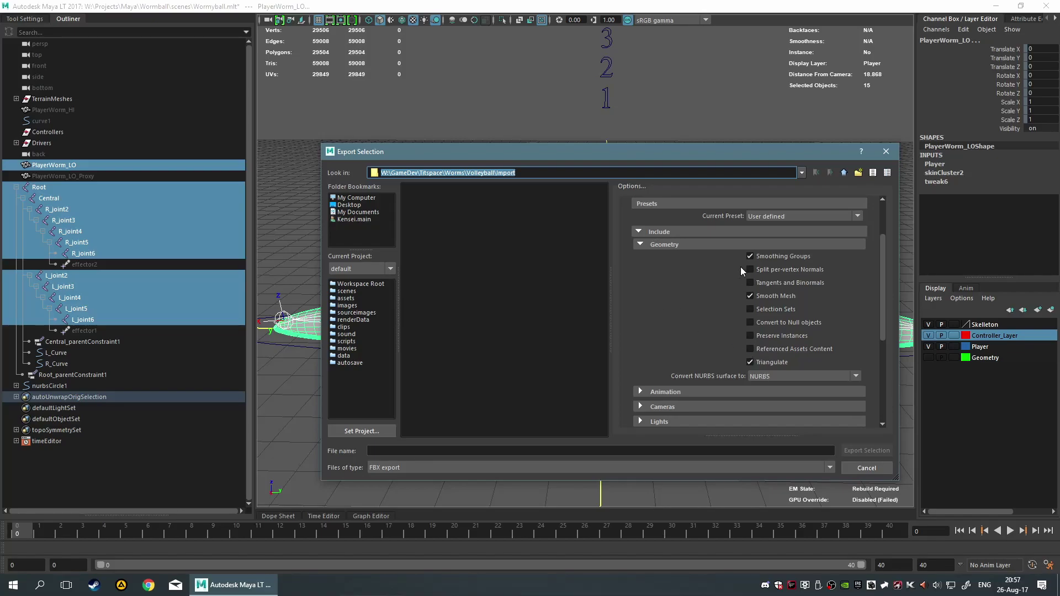
left_click_drag(687, 158, 644, 152)
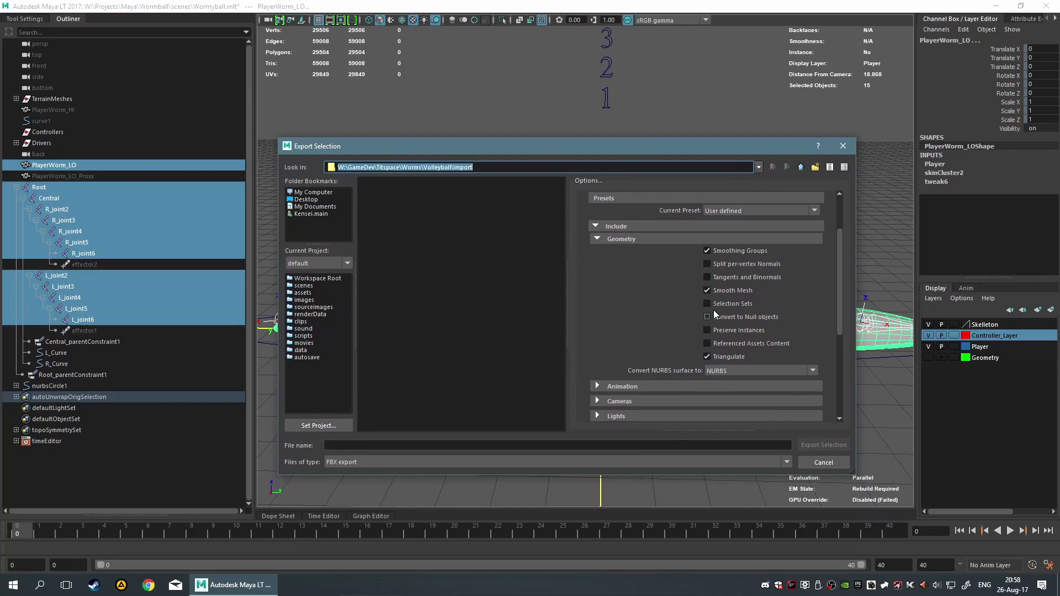
left_click_drag(697, 150, 750, 156)
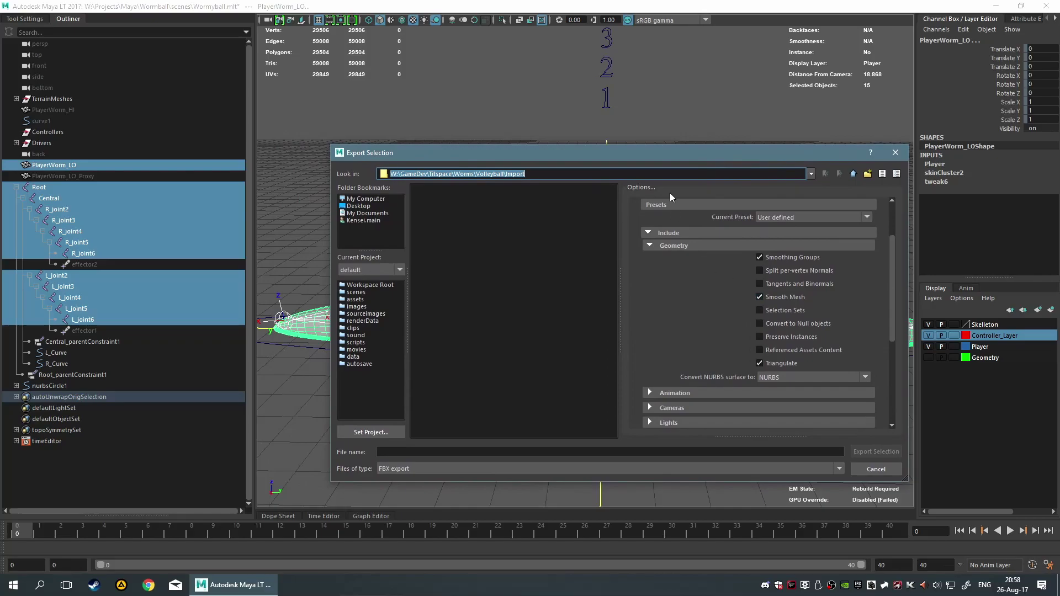
left_click_drag(674, 148, 641, 165)
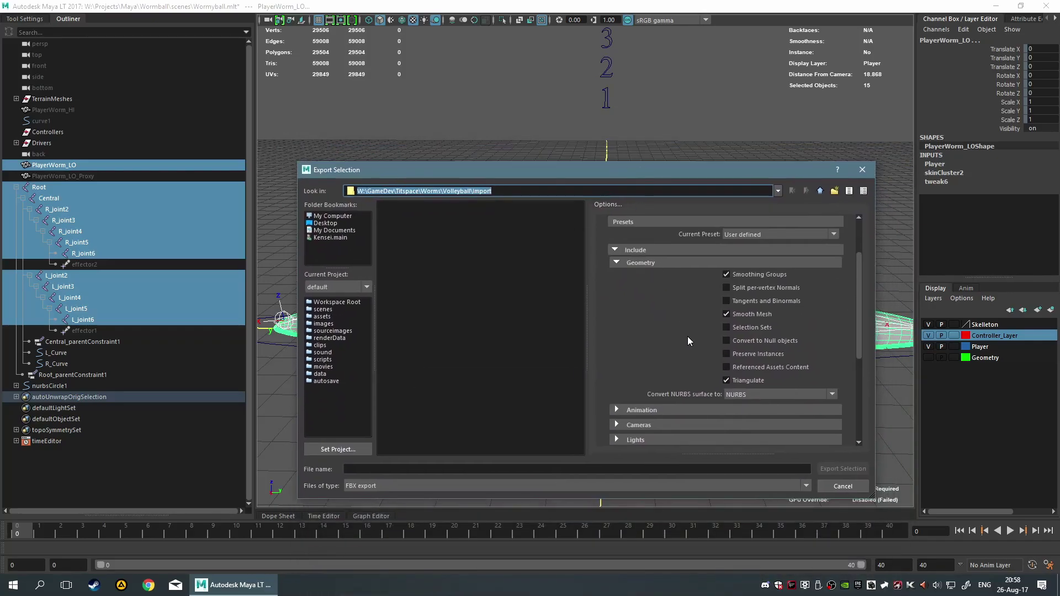
Check the available NURBS surface conversion choices and the Animation section of the FBX export options.
scroll(685, 336, "down", 2)
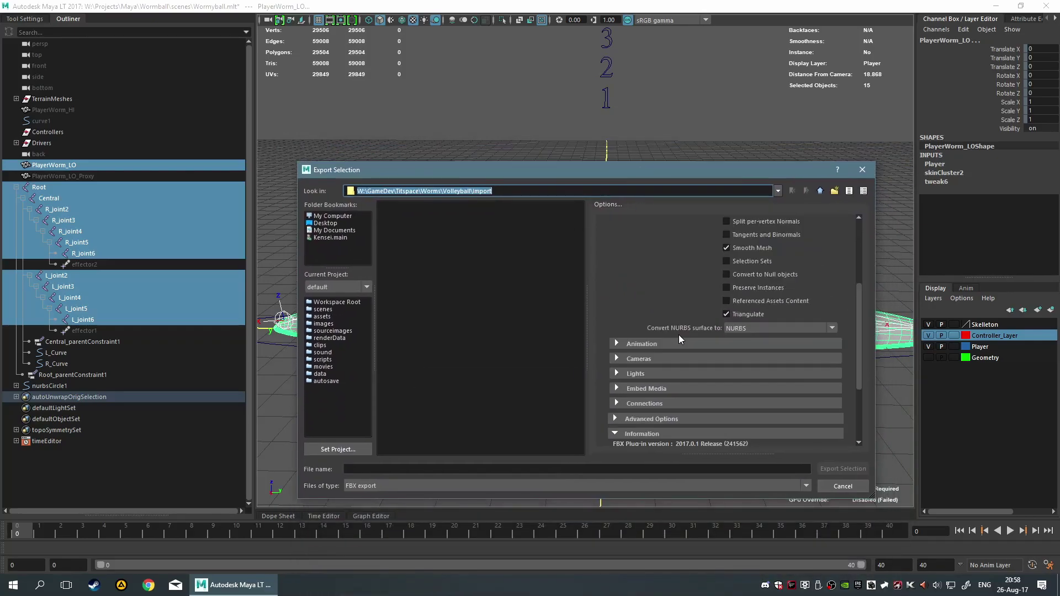
left_click(815, 328)
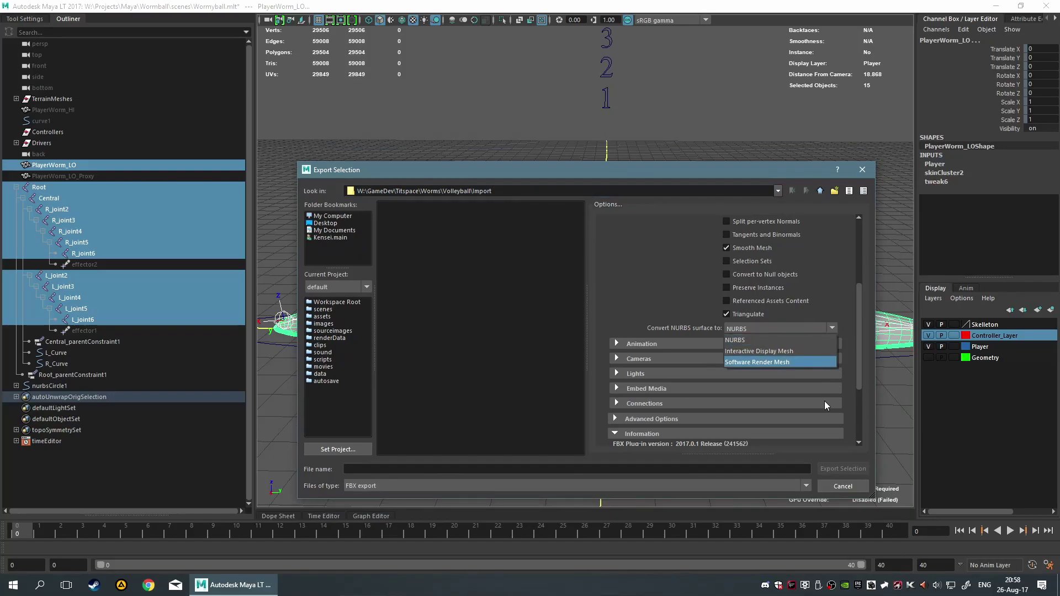
left_click(799, 329)
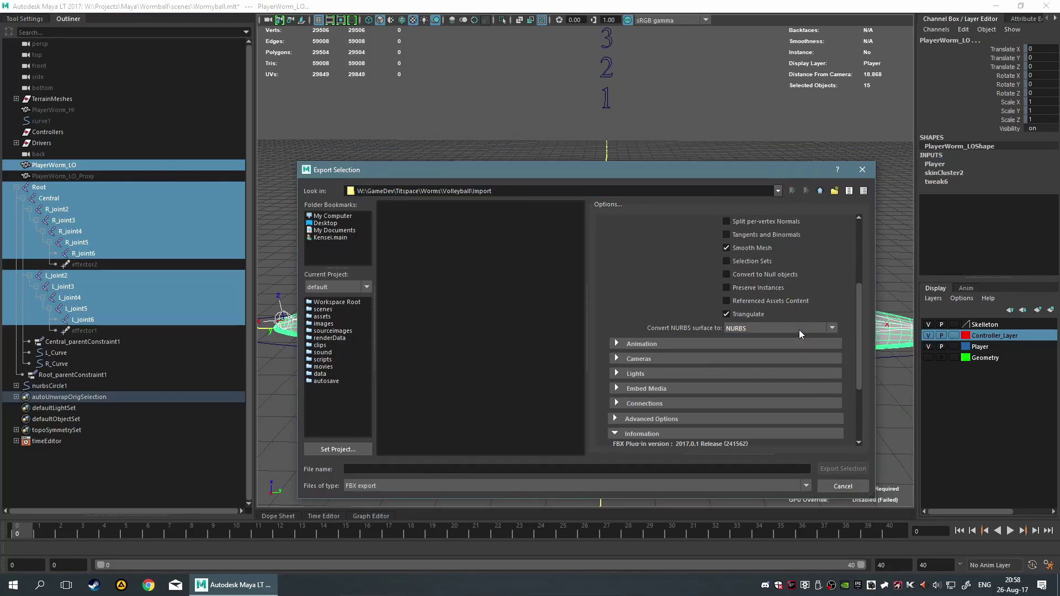
left_click(643, 343)
left_click(650, 342)
scroll(684, 234, "down", 1)
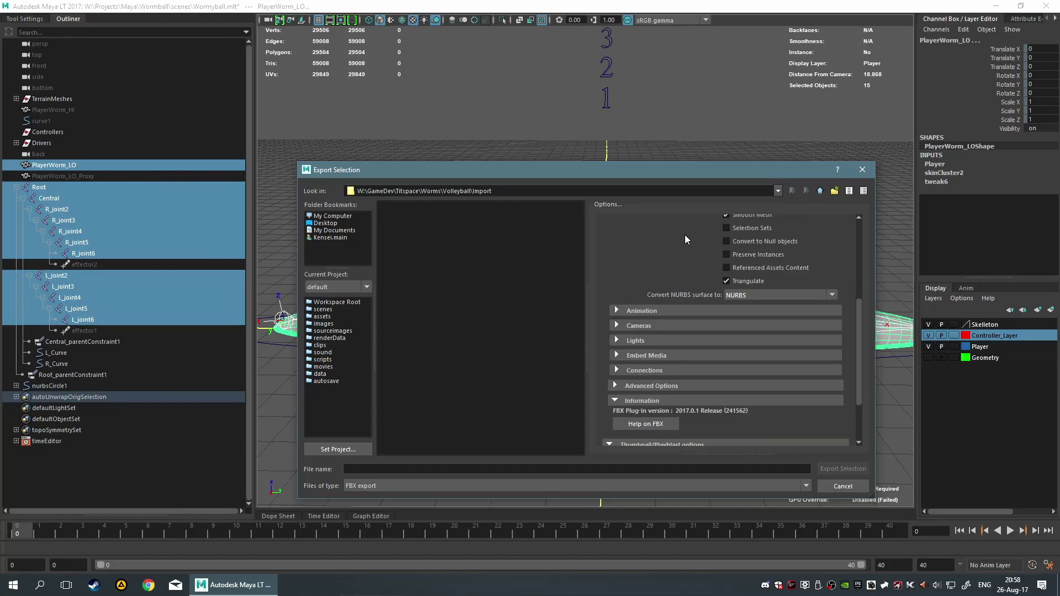
Inspect the Cameras, Lights and Embed Media sections of the FBX export options and fold them away again.
left_click(661, 325)
left_click(677, 326)
left_click(689, 341)
left_click(651, 341)
left_click(655, 358)
scroll(684, 317, "down", 3)
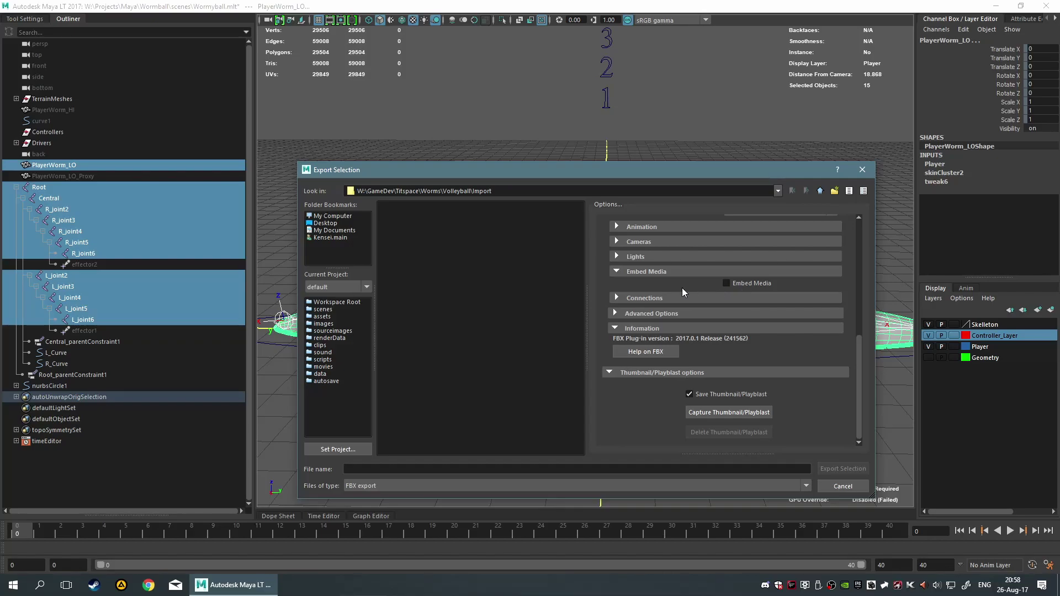
left_click(628, 271)
scroll(714, 295, "up", 3)
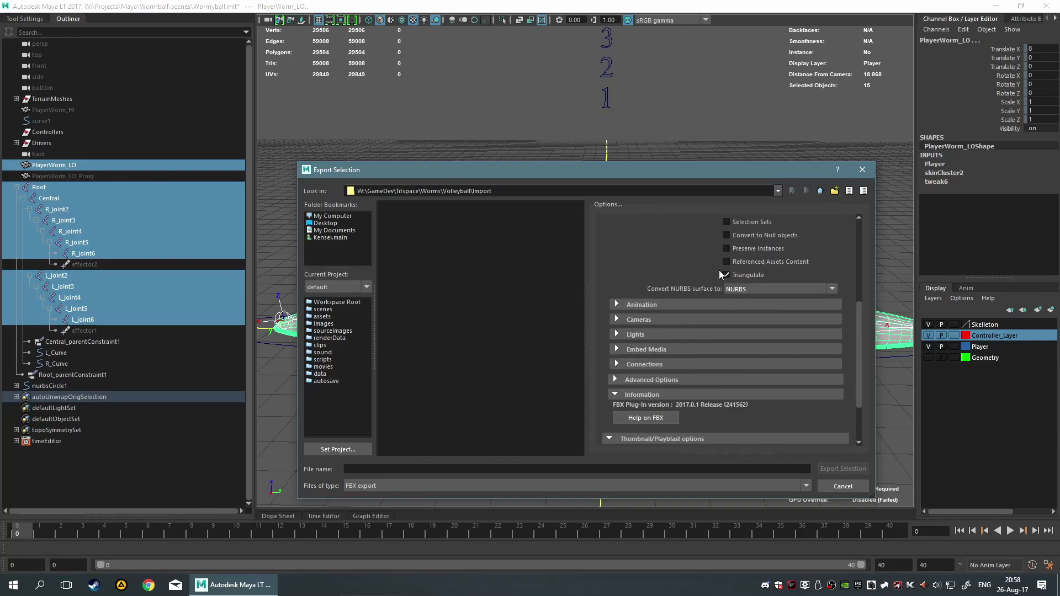
scroll(721, 274, "down", 1)
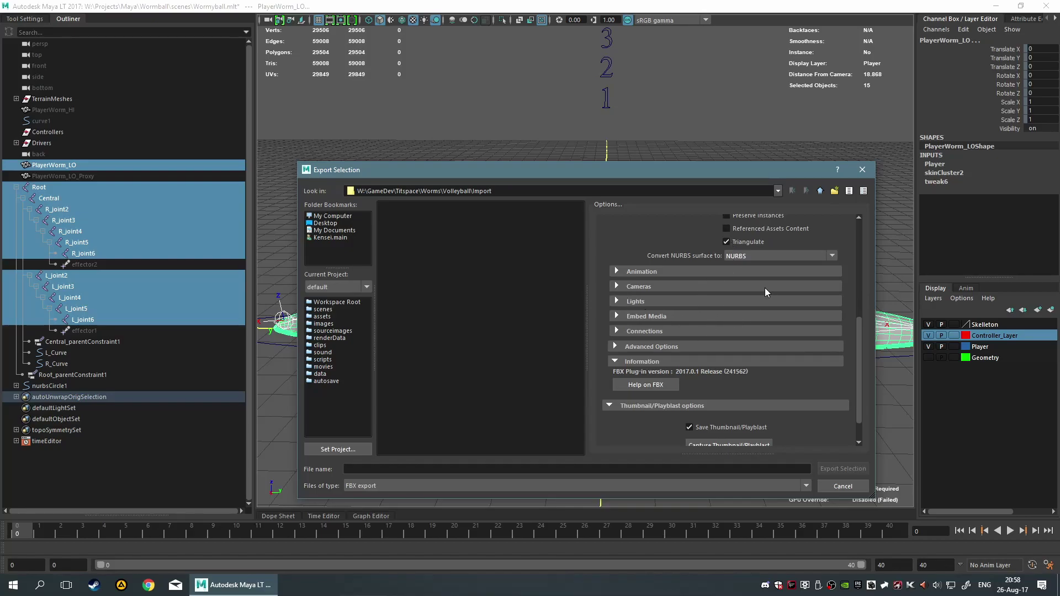
Disable Include Children and Input Connections in the Connections export options.
left_click(676, 331)
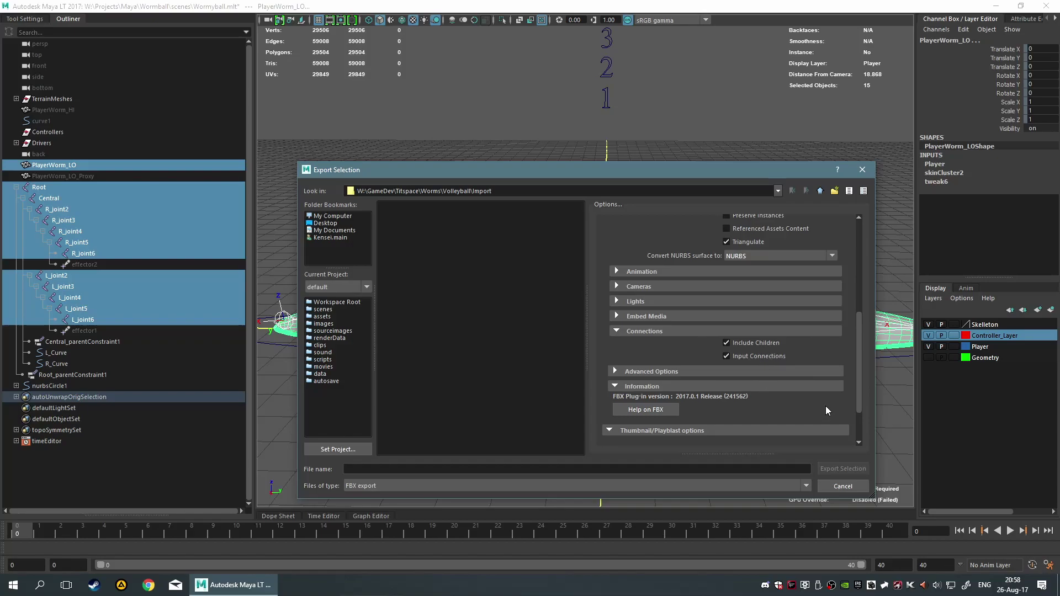
left_click(765, 353)
left_click_drag(668, 177, 675, 155)
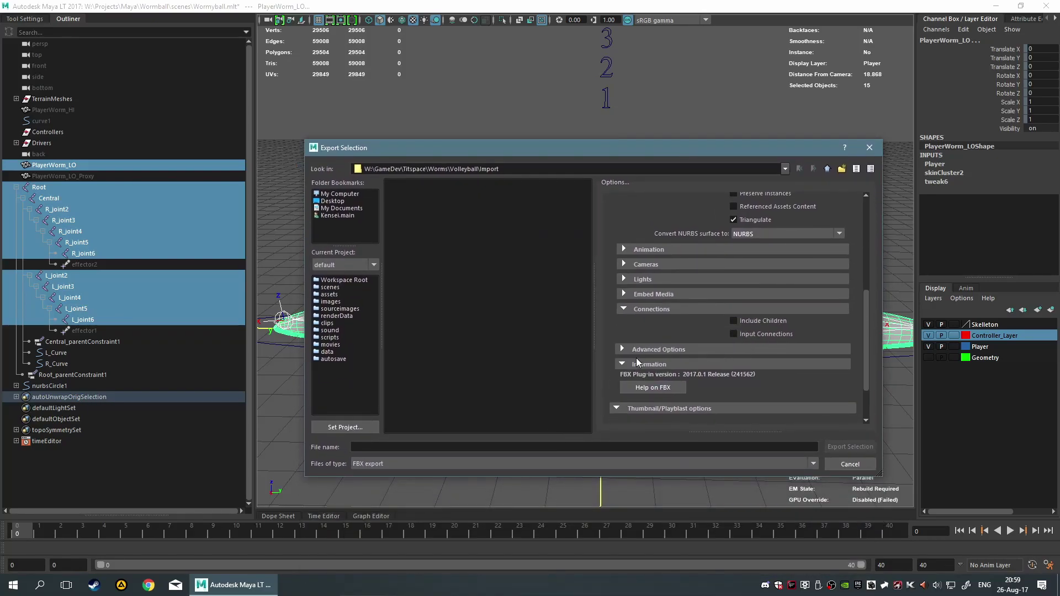
In the advanced FBX export options, check the Units section and set the Axis Conversion up axis to Z.
left_click(658, 349)
left_click(657, 406)
scroll(746, 367, "down", 3)
left_click(641, 262)
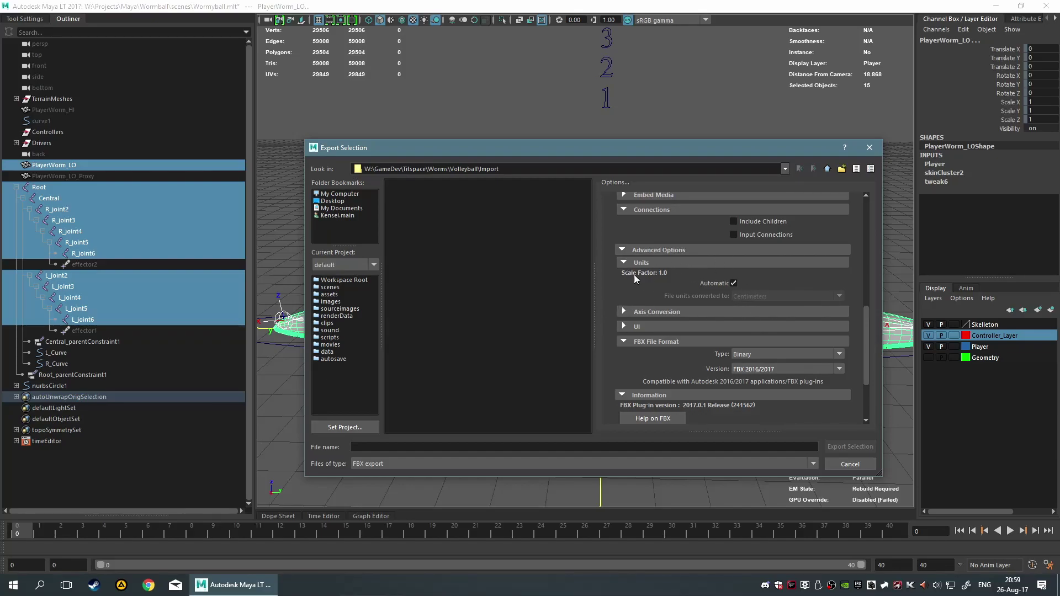
left_click(712, 265)
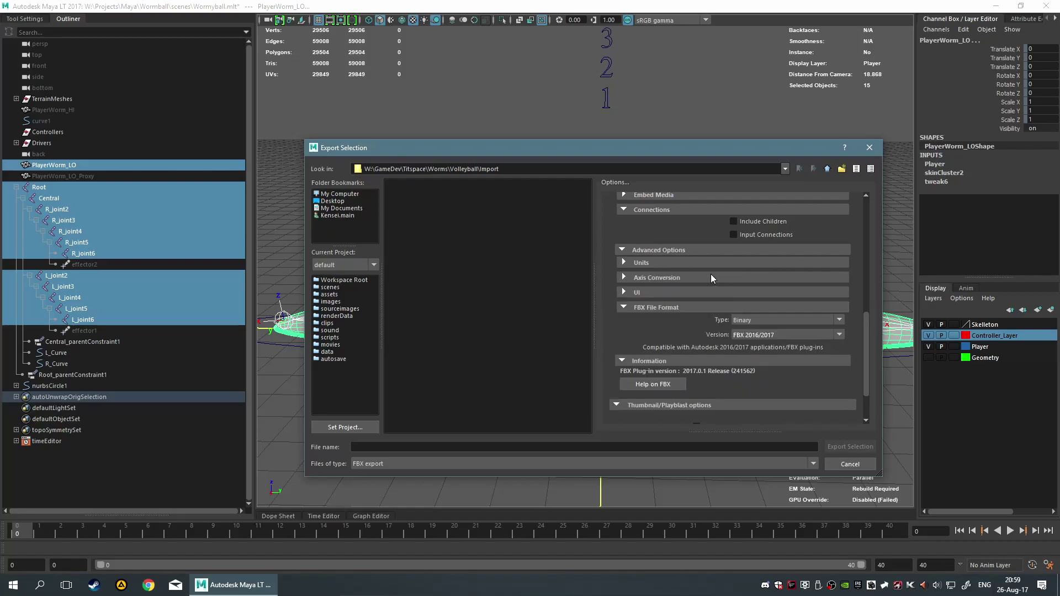
left_click(710, 276)
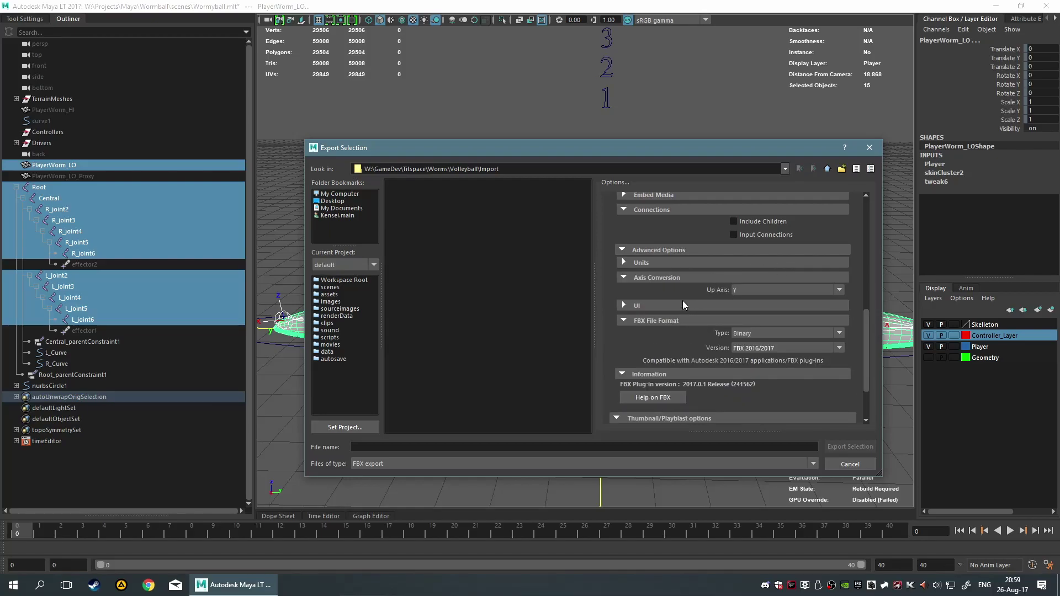
left_click(765, 291)
left_click(790, 310)
Examine the UI and FBX File Format sections of the advanced export options, including the available file types.
left_click(732, 304)
scroll(690, 296, "down", 3)
scroll(622, 320, "up", 3)
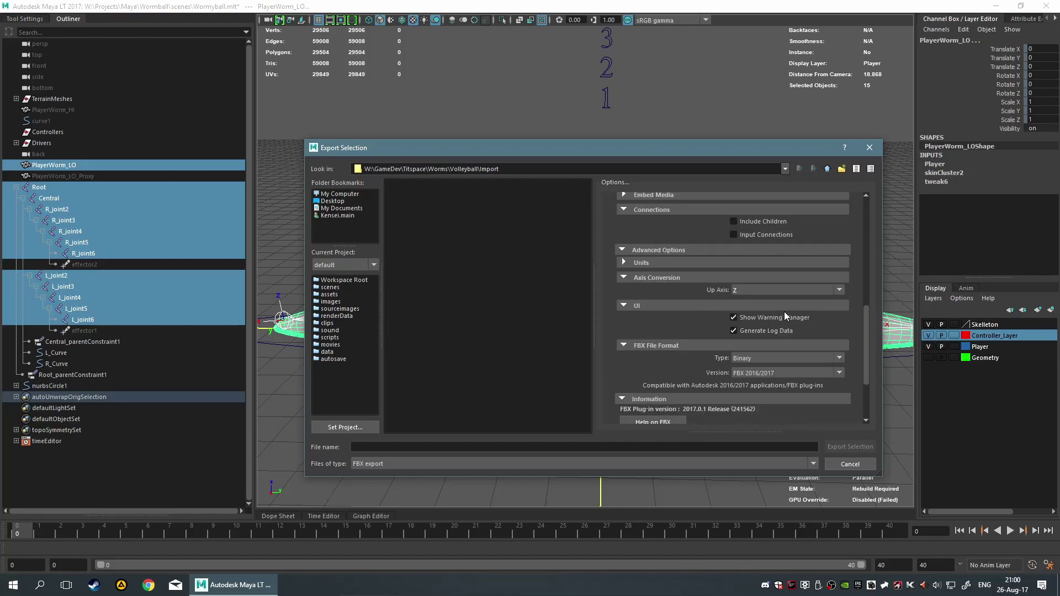
scroll(783, 319, "down", 3)
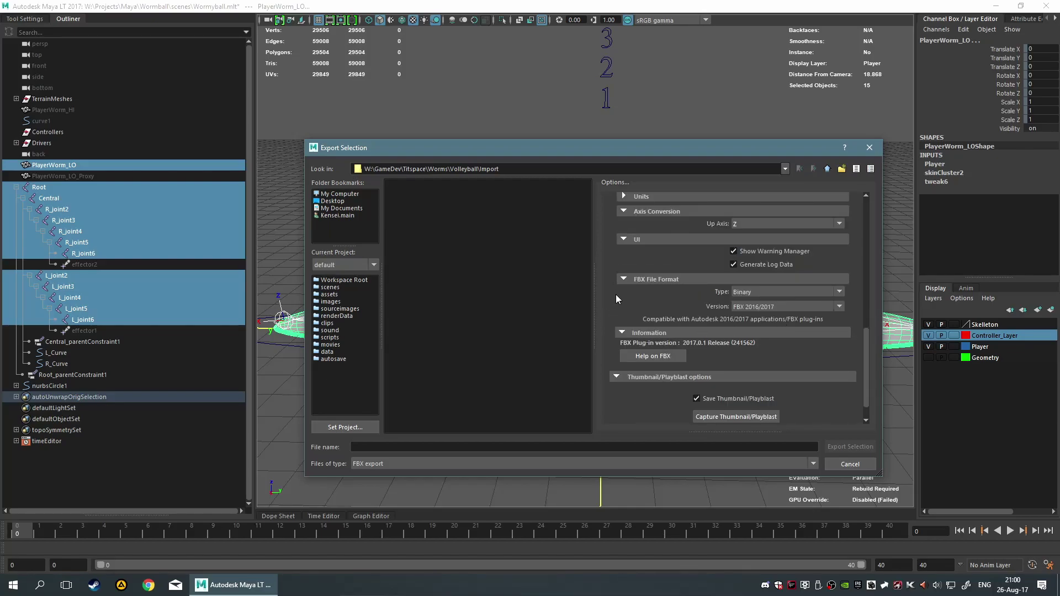
left_click(840, 292)
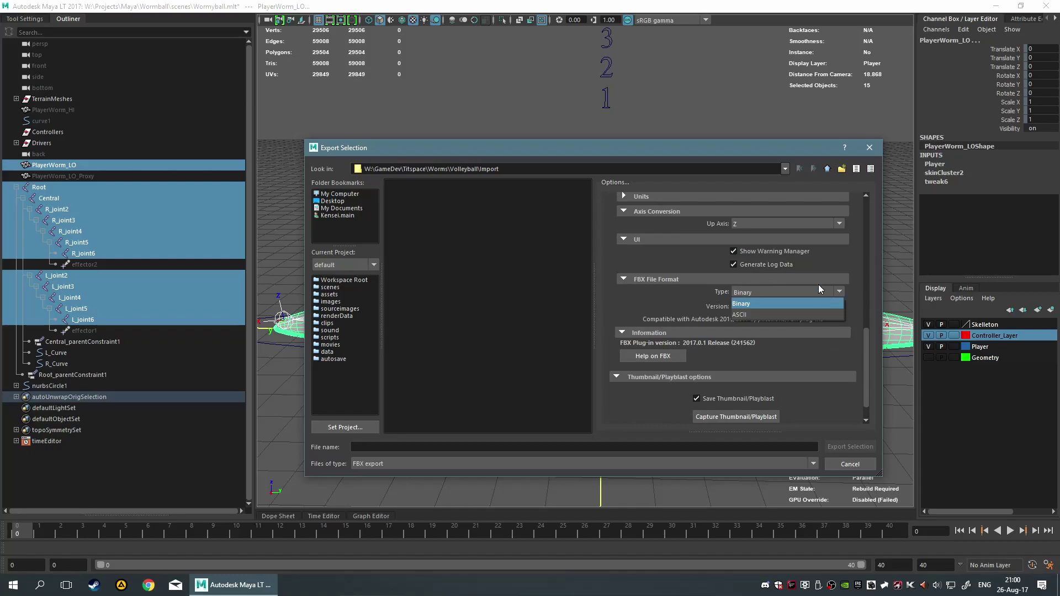
left_click(754, 291)
left_click(761, 289)
left_click(768, 298)
left_click(767, 280)
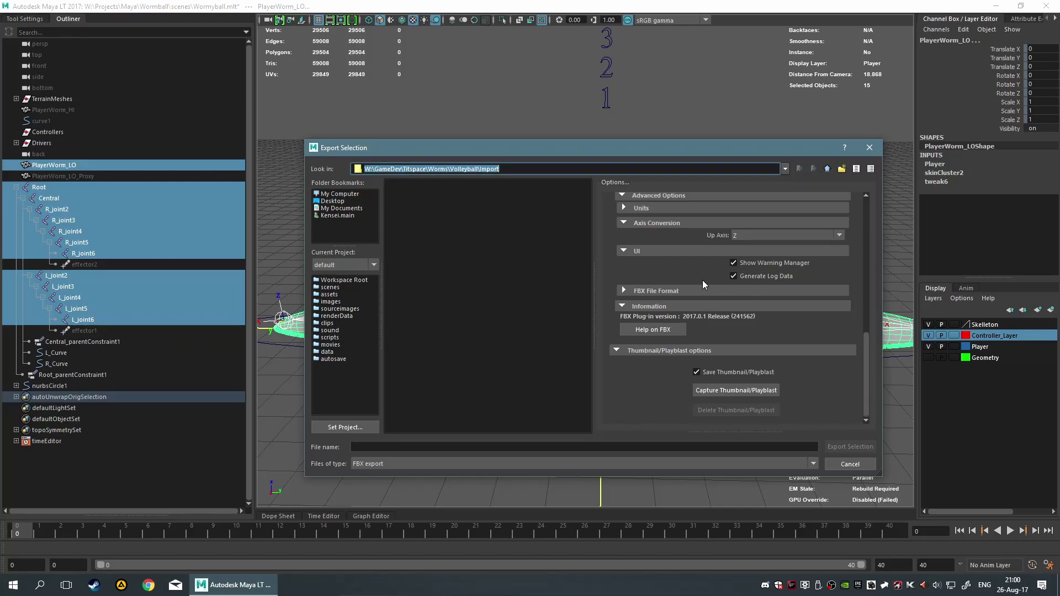
left_click(700, 291)
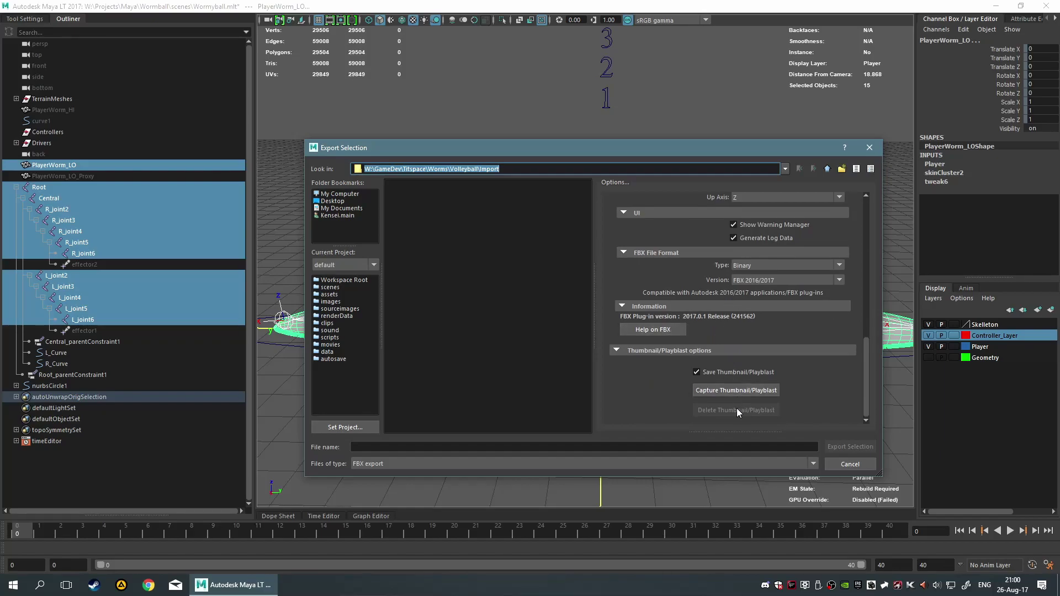
Accept the autosave, frame the whole worm from an angled view, and capture and save it as the export thumbnail.
left_click(737, 391)
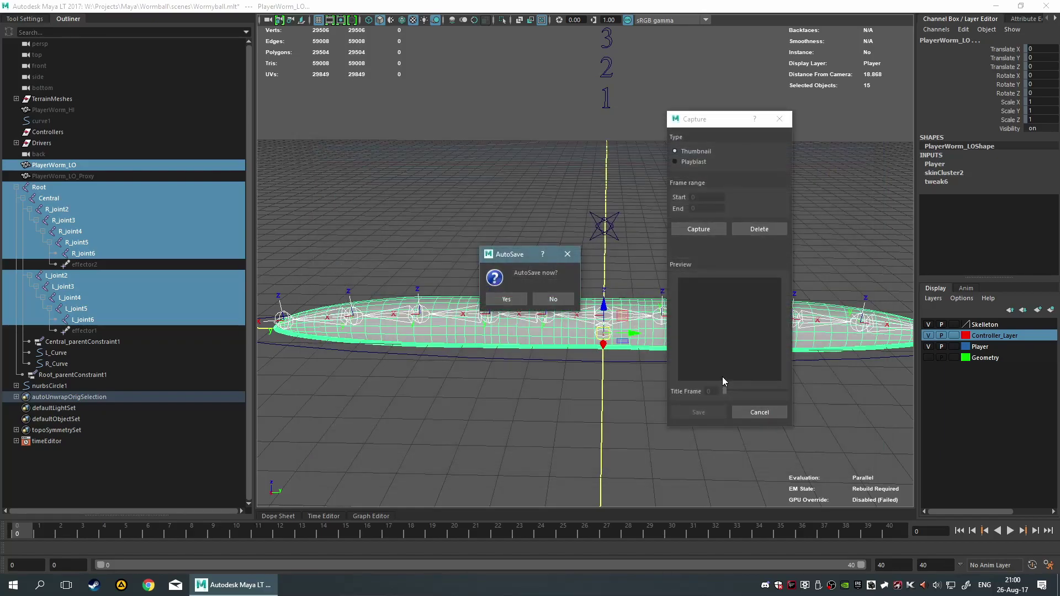
left_click(506, 299)
left_click_drag(507, 301, 426, 333, "alt")
middle_click_drag(425, 334, 523, 300, "alt")
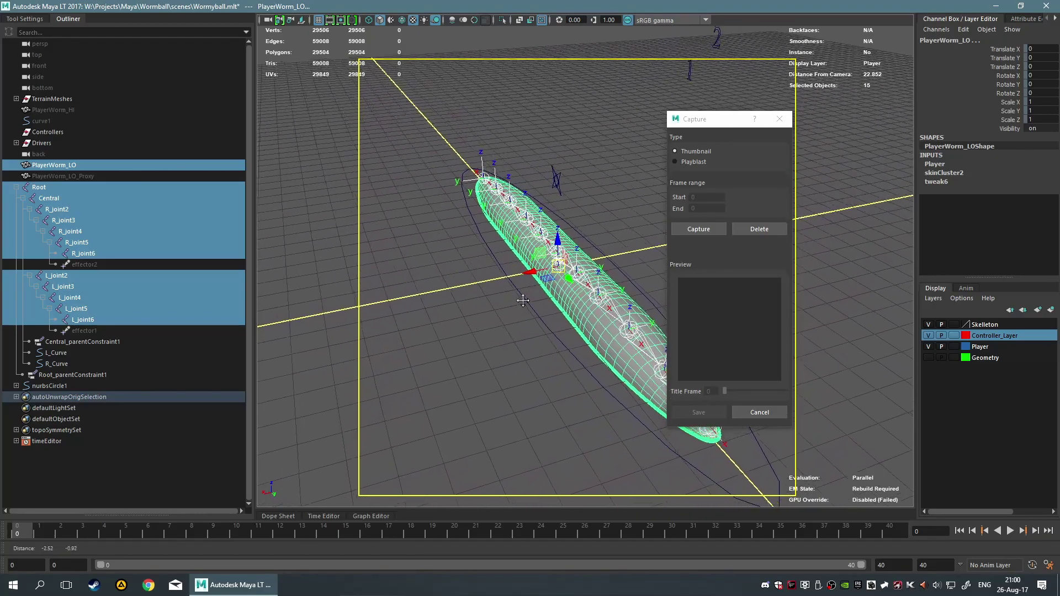
scroll(522, 300, "up", 3)
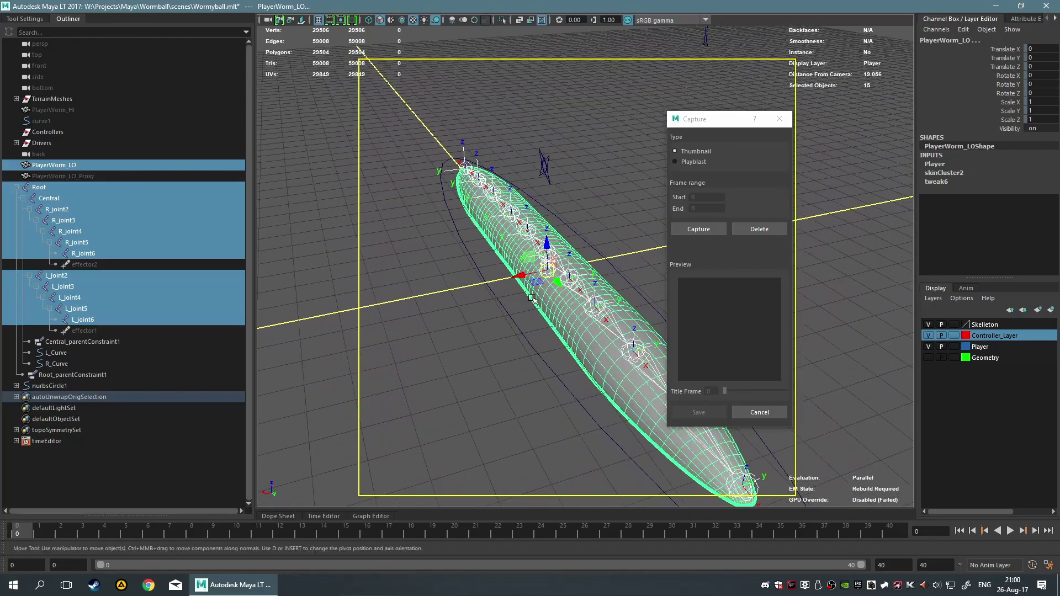
left_click(926, 335)
middle_click_drag(686, 303, 631, 259, "alt")
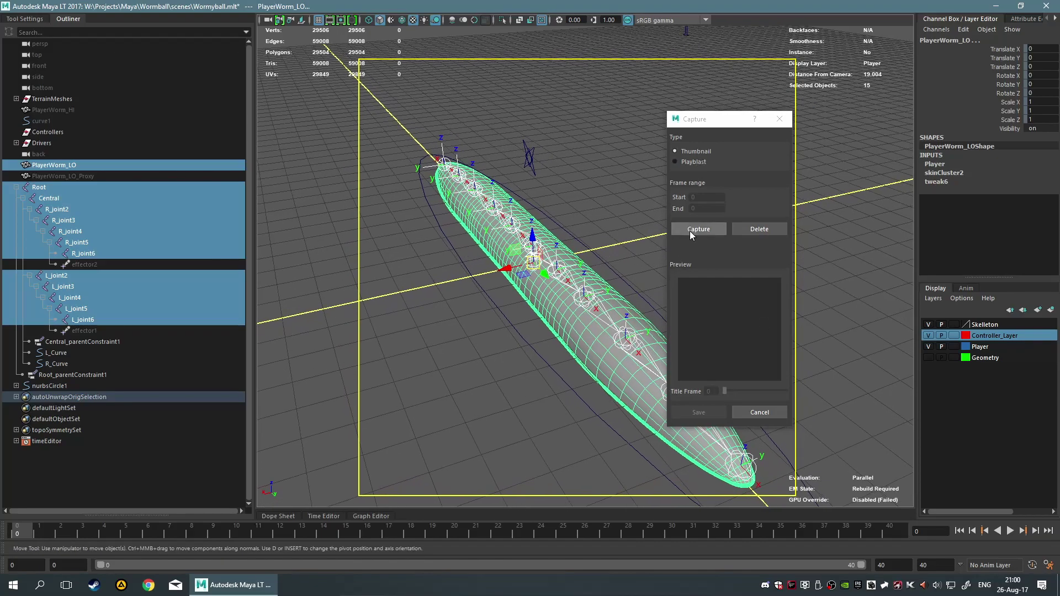
left_click_drag(442, 274, 647, 162, "alt")
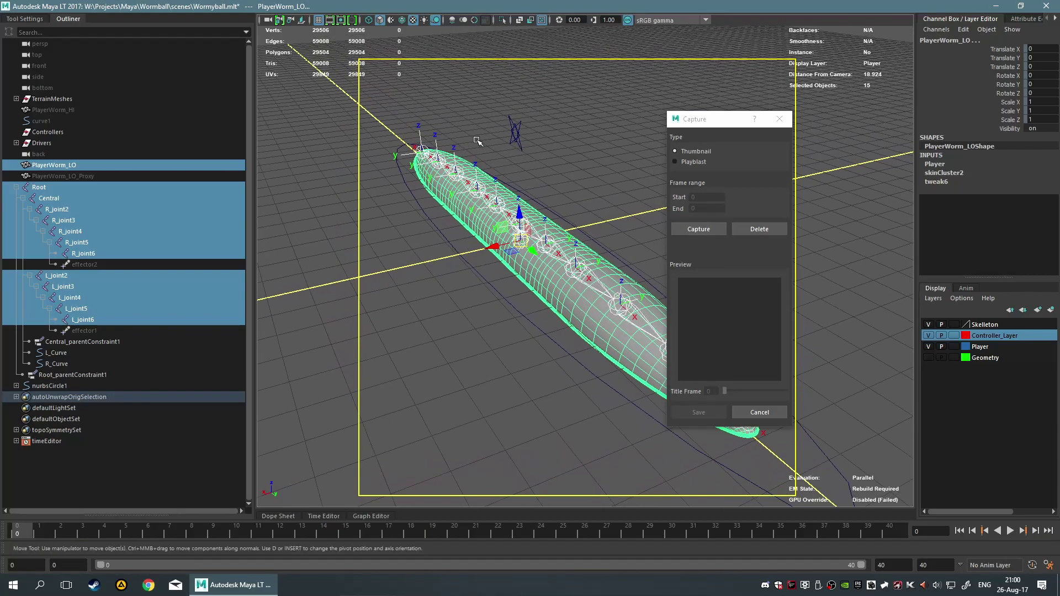
left_click(678, 228)
left_click(700, 412)
scroll(802, 343, "down", 5)
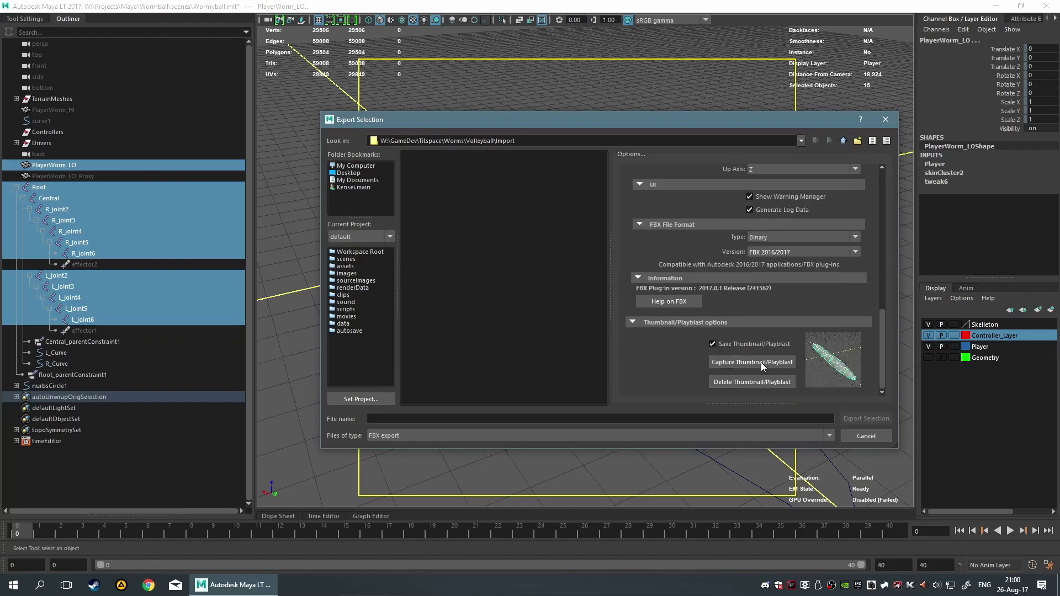
Name the FBX export file Worm_LO.
scroll(676, 337, "up", 10)
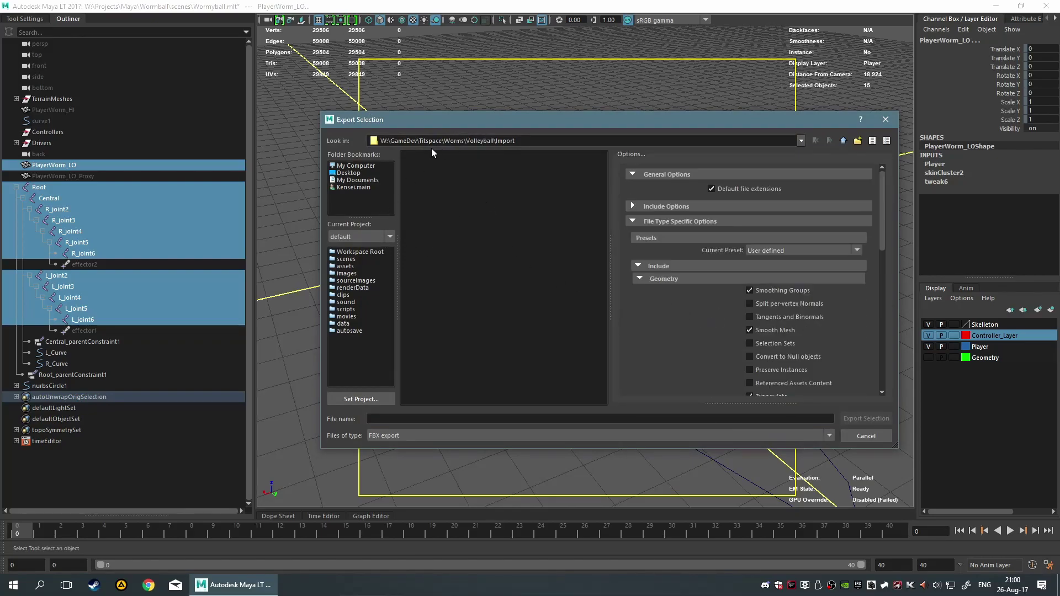
left_click(405, 419)
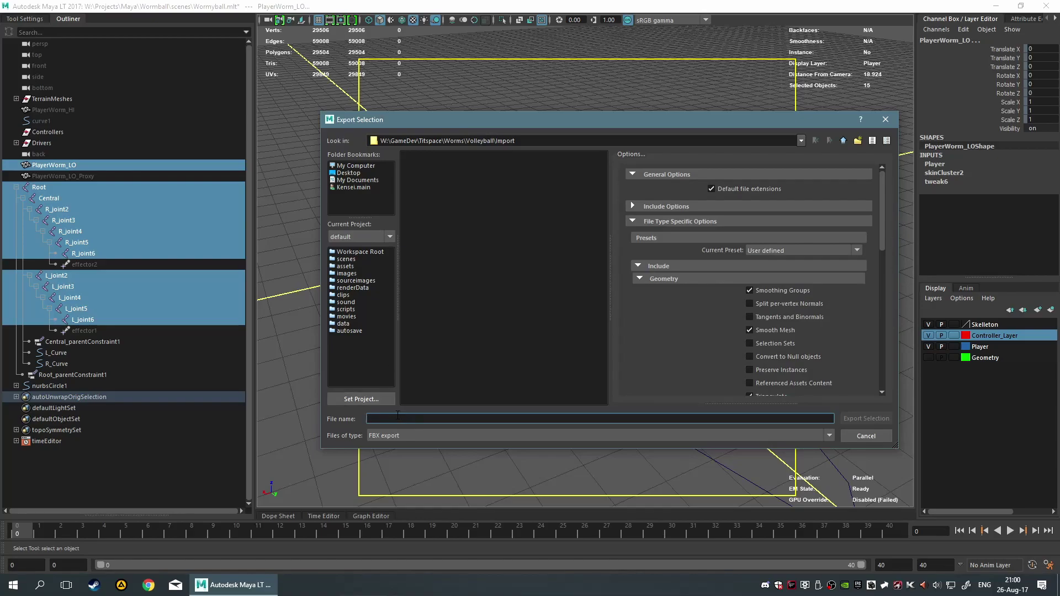
type("Worm_LO")
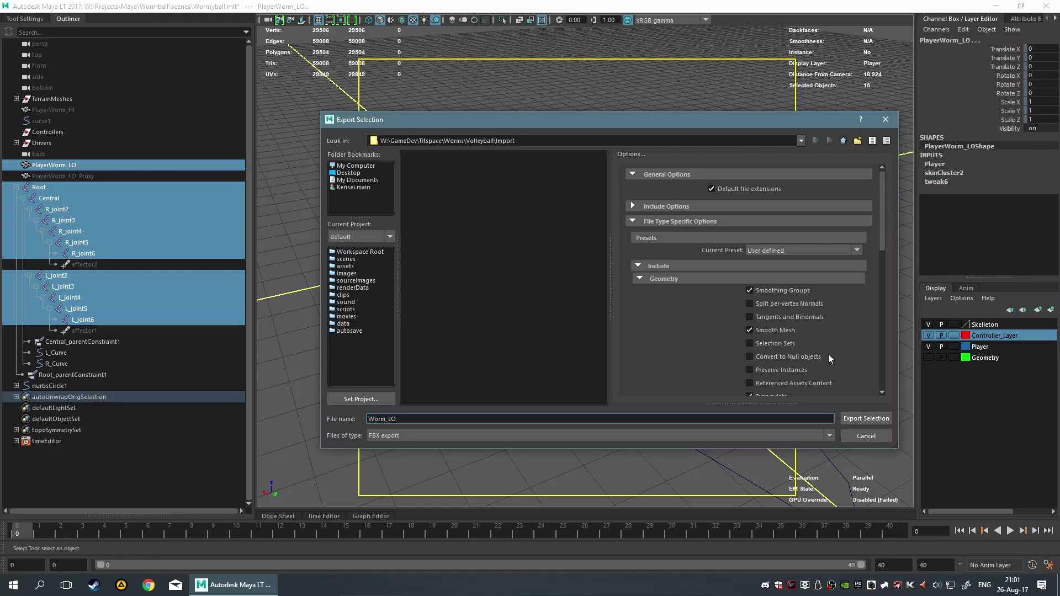
Export the selected mesh and joints as the Worm_LO FBX, then examine the export warning's details and dismiss the report.
scroll(774, 289, "down", 2)
scroll(753, 330, "down", 2)
scroll(811, 364, "up", 5)
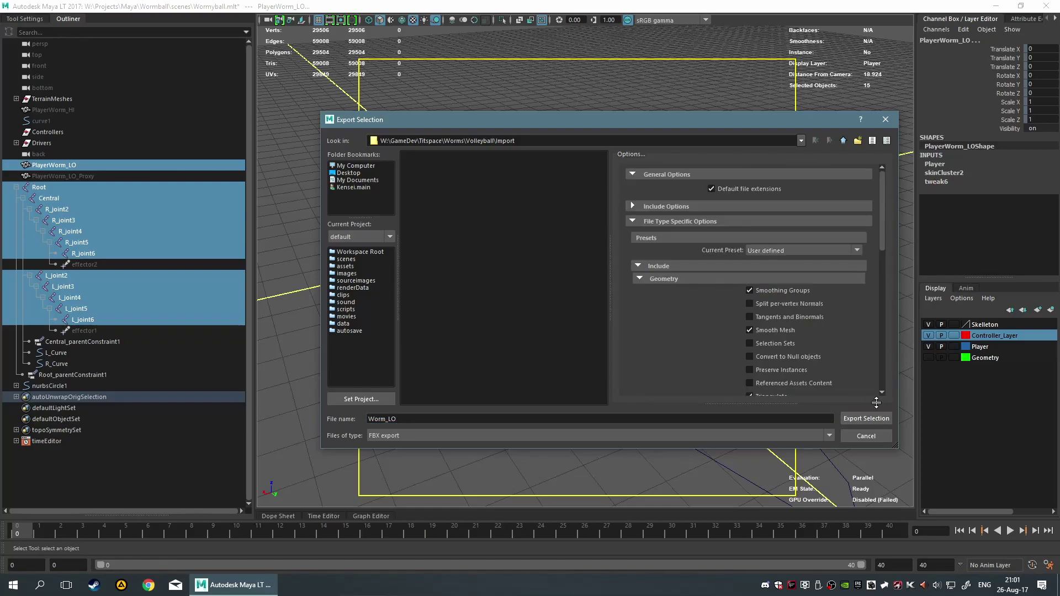
left_click(861, 418)
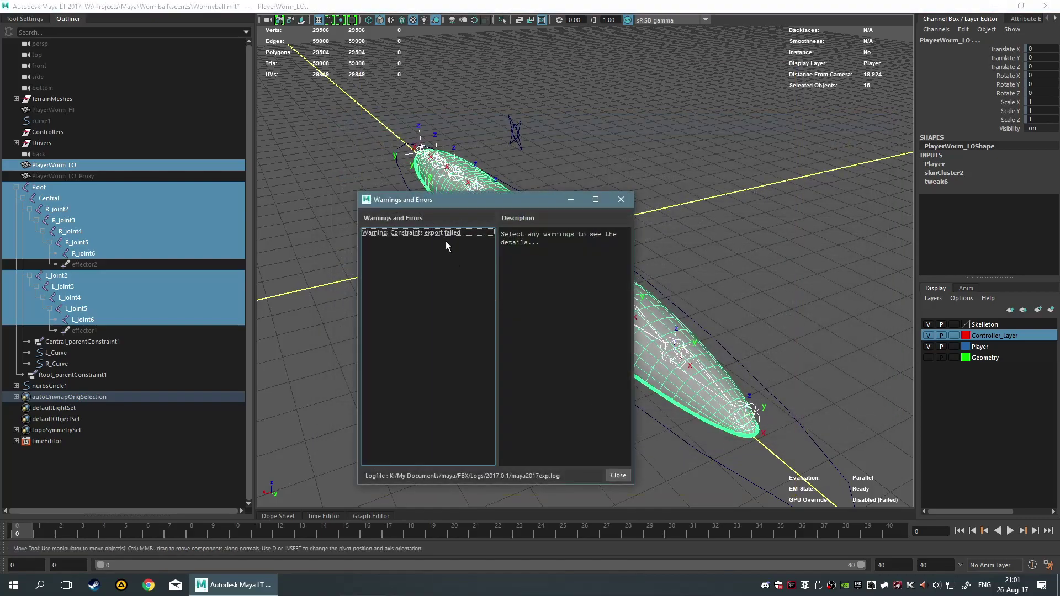
left_click(448, 233)
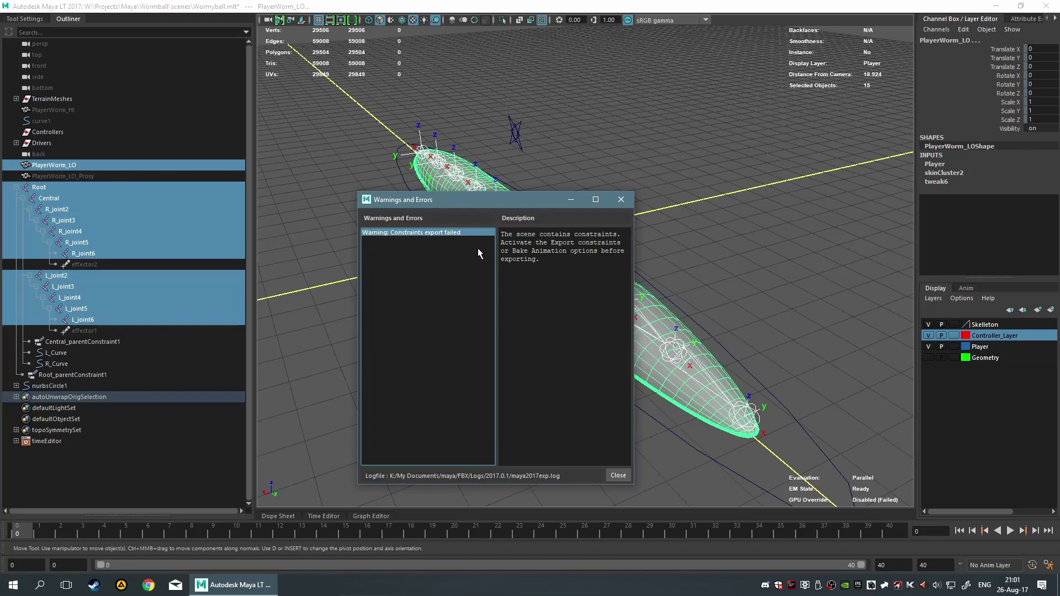
left_click(629, 477)
Start a new empty scene, discarding the changes to Wormyball.
left_click(476, 374)
key("space")
left_click(330, 331)
left_click(397, 40)
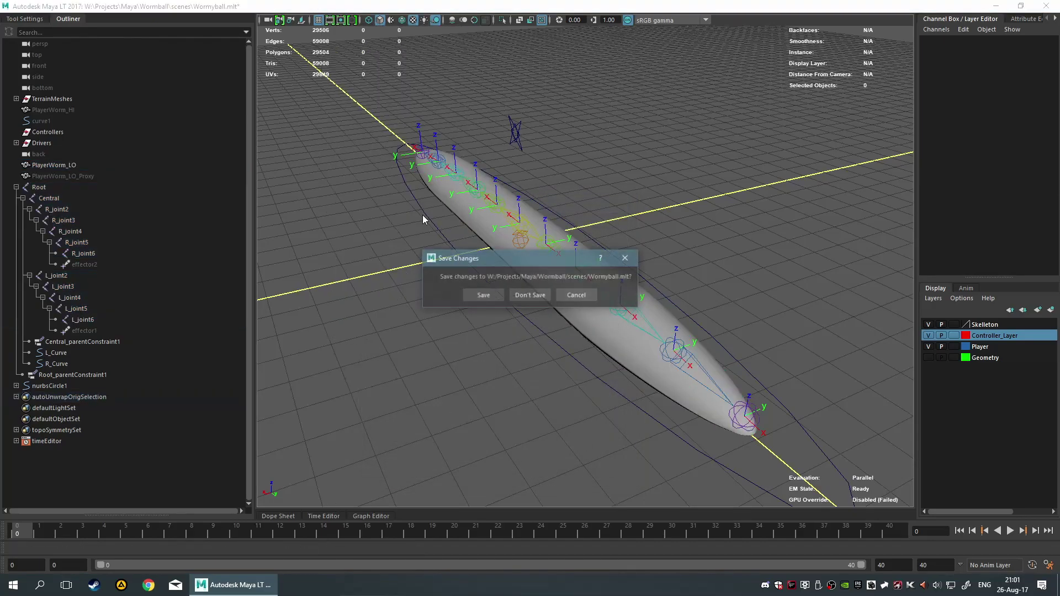
left_click(530, 295)
Import the exported Worm_LO FBX file from the Volleyball project's Import folder into the empty scene.
left_click_drag(488, 338, 609, 279, "alt")
key("space")
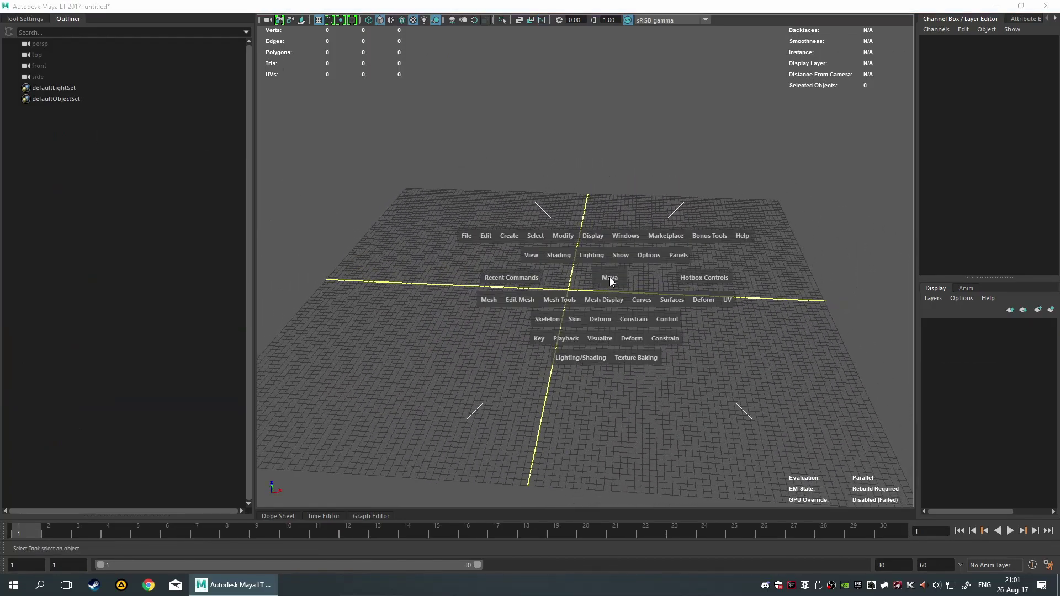
left_click(464, 236)
left_click(516, 356)
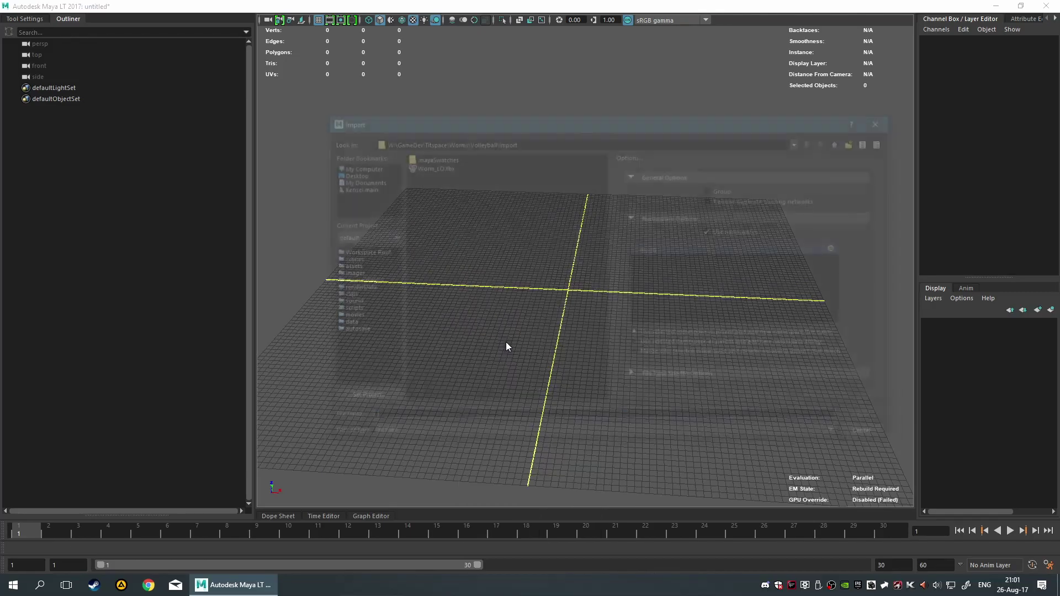
double_click(431, 169)
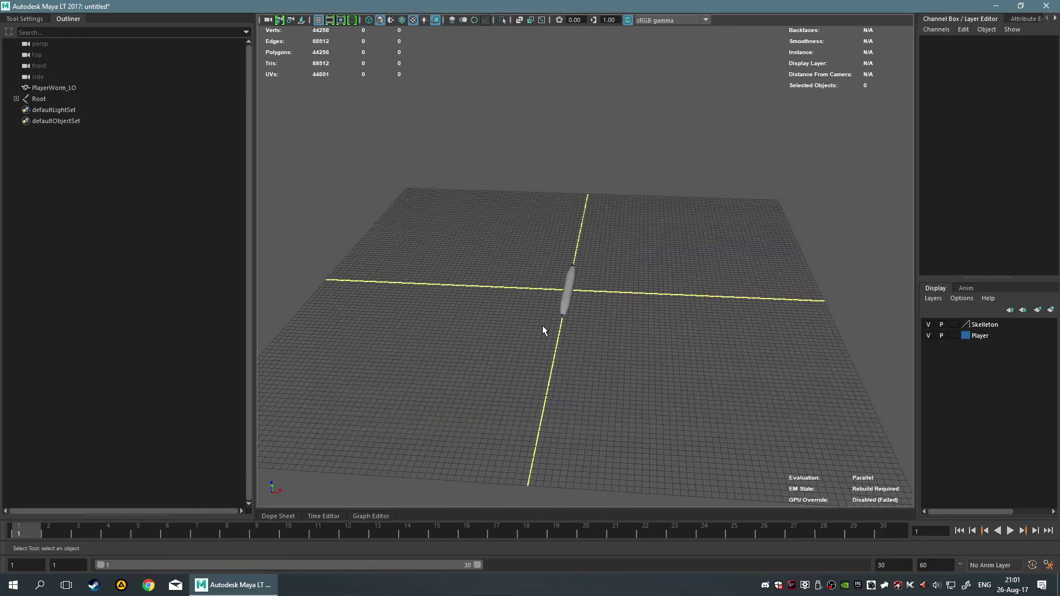
Frame the imported worm from the side and select its Root joint.
key("f")
left_click_drag(725, 372, 596, 331, "alt")
left_click(569, 282)
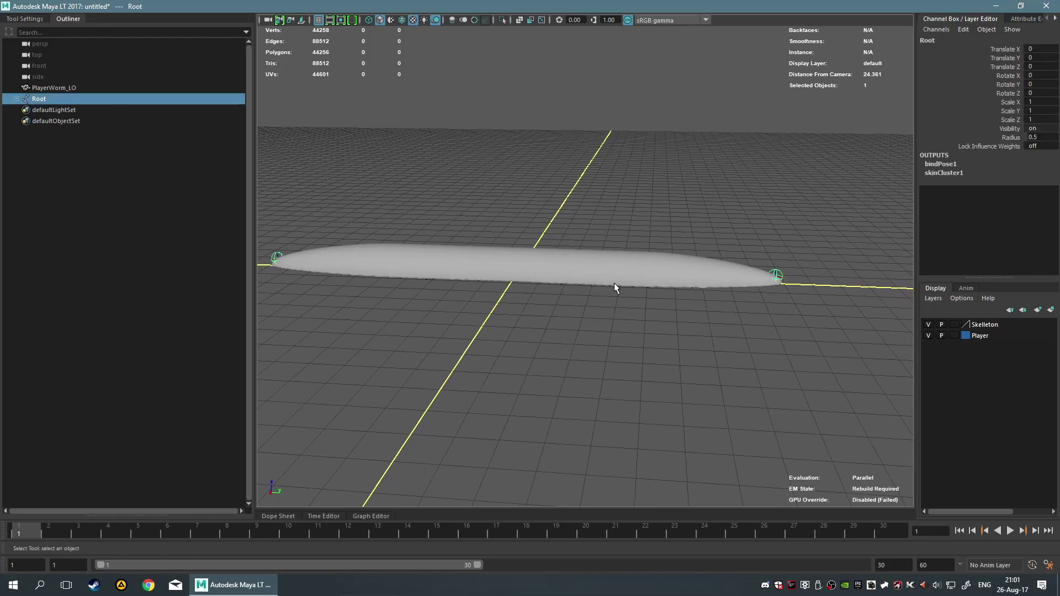
Open the viewport's display filters for object types.
key("space")
left_click(505, 240)
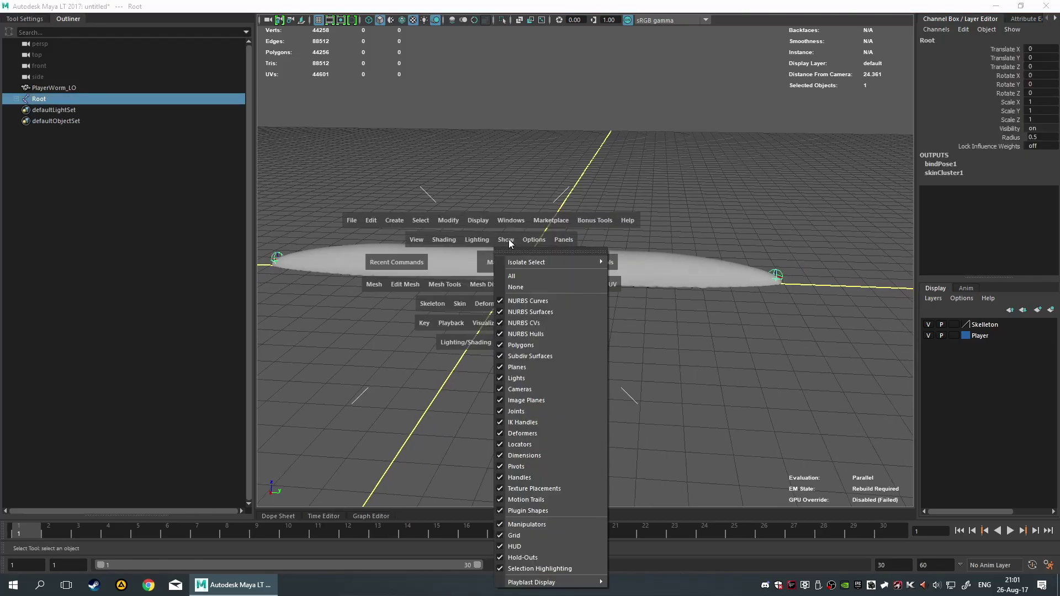
Turn on X-Ray display for joints in the viewport so the skeleton shows through the worm mesh.
left_click(406, 240)
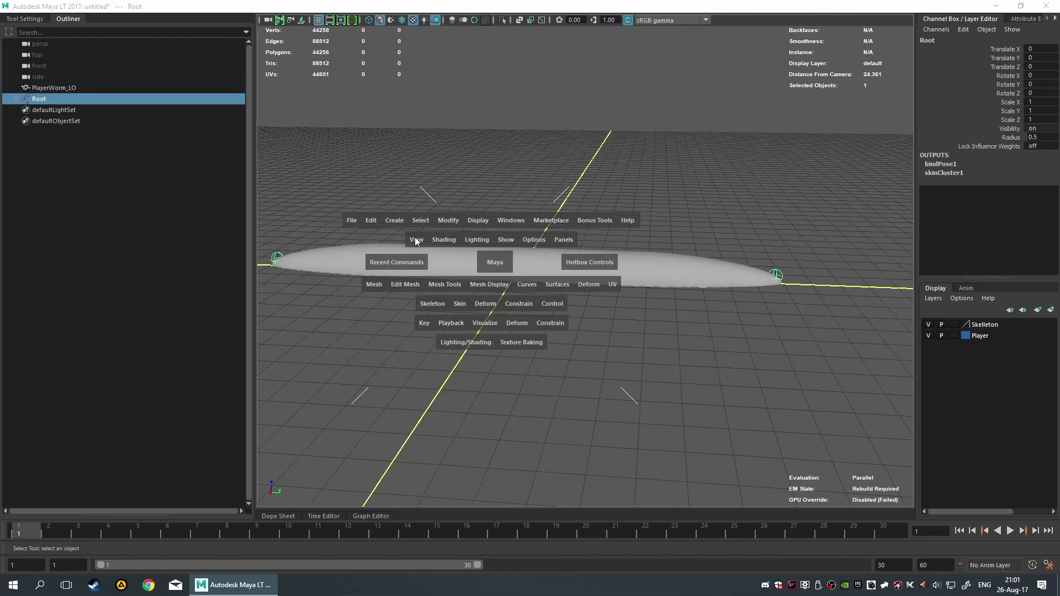
left_click(438, 238)
left_click(465, 366)
left_click(494, 349)
scroll(544, 309, "up", 5)
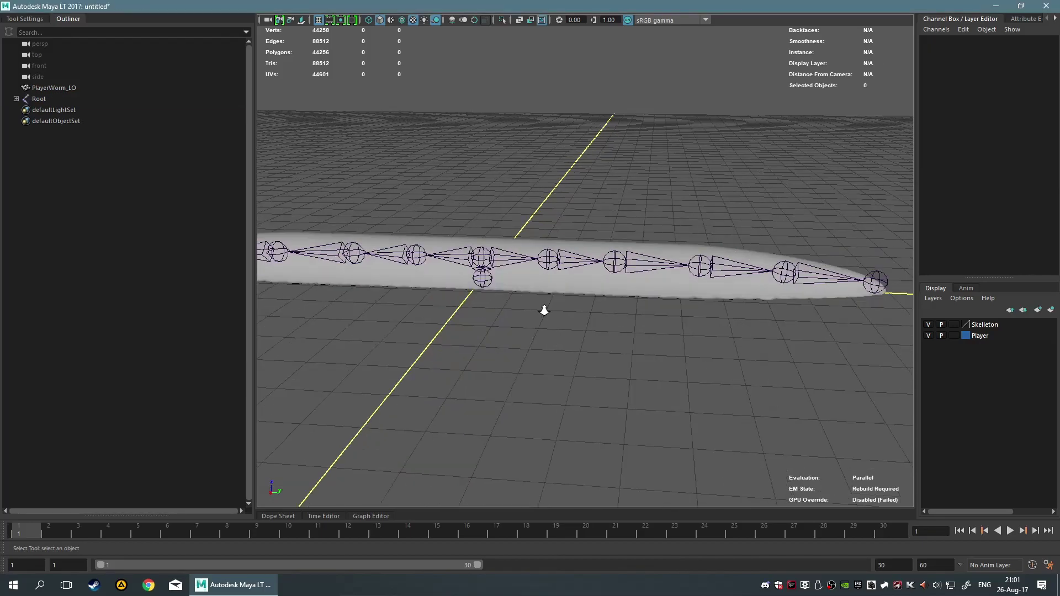
Try raising the Central joint along Z to about 6.5 to test how the mesh follows.
left_click(498, 272)
scroll(539, 392, "down", 5)
key("w")
left_click_drag(557, 243, 554, 137)
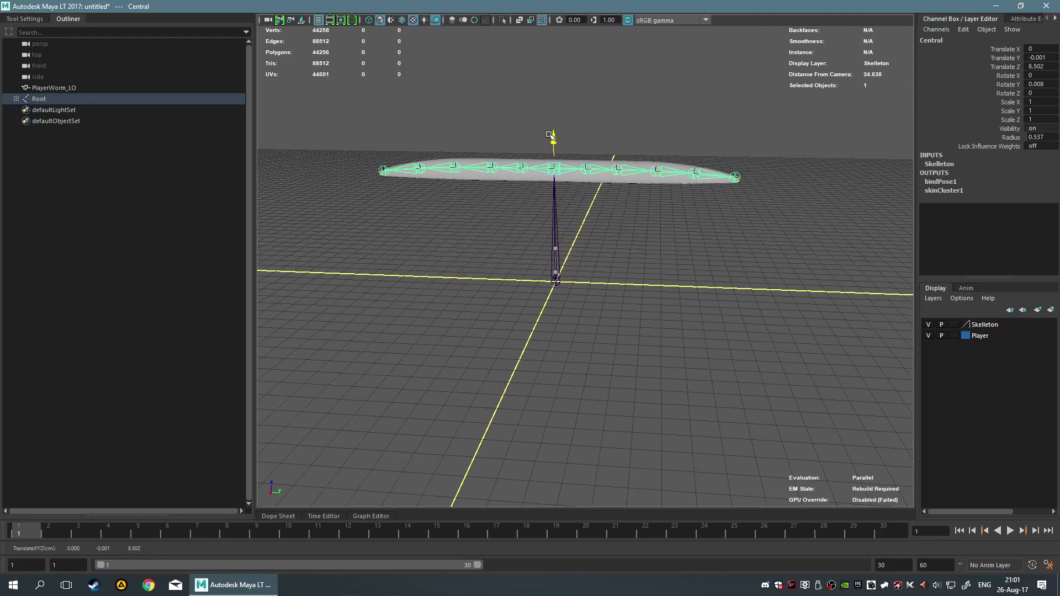
Try moving R_joint2 and L_joint2 together upward by about 1.8 to test the skin deformation.
left_click(584, 168)
left_click(522, 169, "shift")
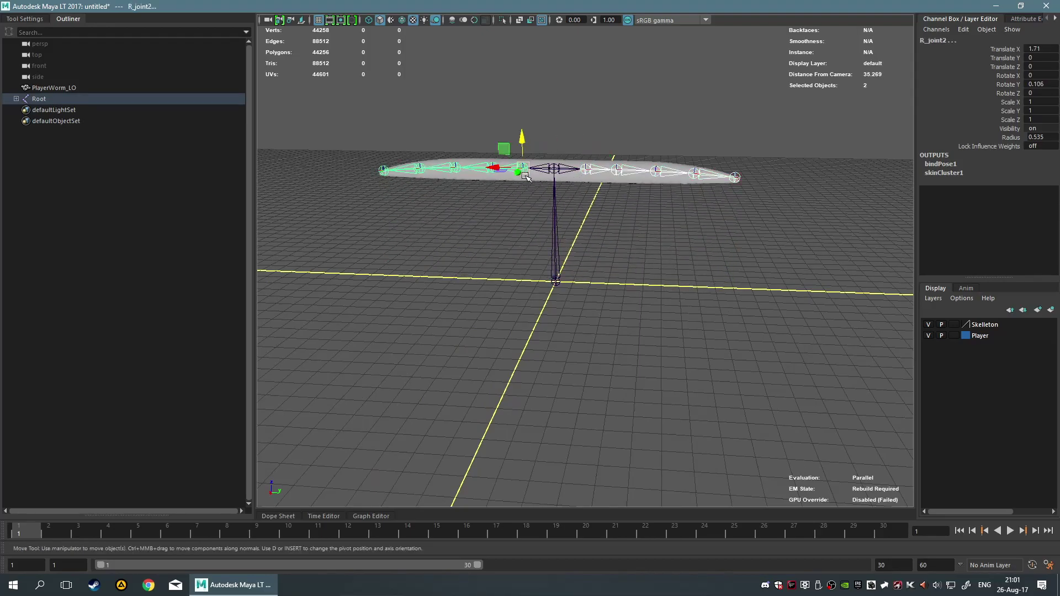
left_click_drag(519, 133, 589, 217)
Try rotating L_joint2 and moving a neighbouring joint to bend the worm's L-side chain.
left_click(582, 159)
left_click(582, 159)
key("e")
left_click(721, 293)
left_click(623, 148)
left_click_drag(643, 177, 610, 175, "alt")
key("w")
left_click_drag(448, 140, 379, 148)
key("e")
Undo all the test moves and rotations of the joints, back to the original pose, and clear the selection.
key("ctrl+z")
key("ctrl+z")
key("ctrl+z")
key("ctrl+z")
key("ctrl+z")
key("ctrl+z")
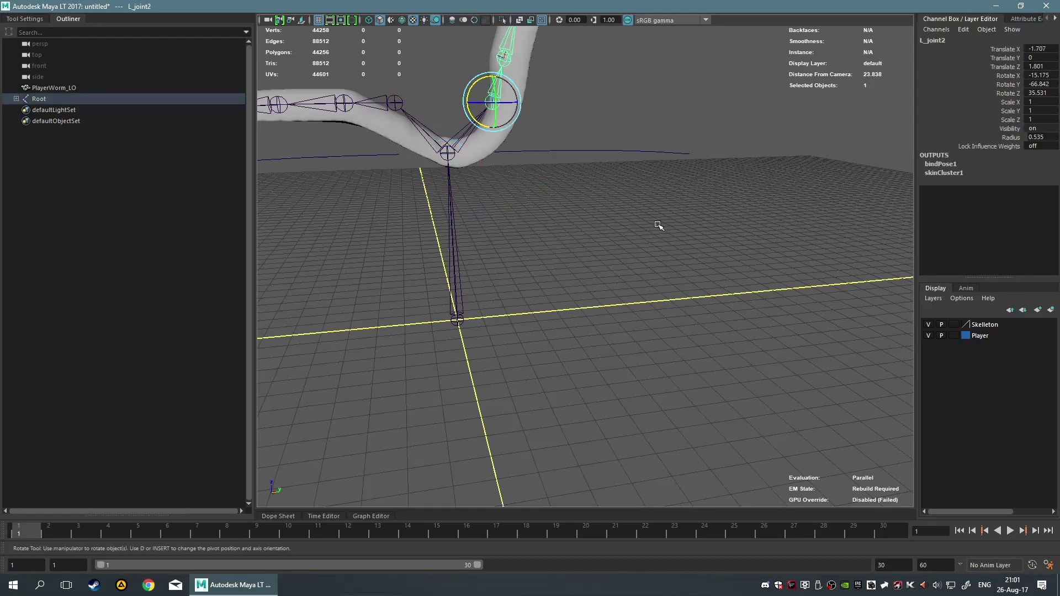
key("ctrl+z")
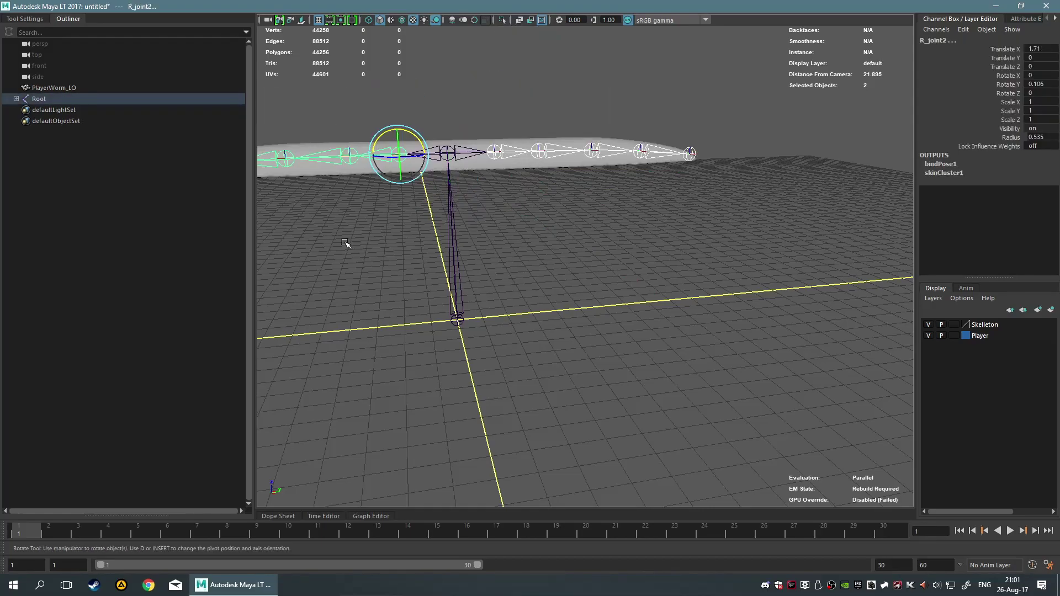
left_click_drag(567, 326, 716, 359, "alt")
key("ctrl+z")
key("ctrl+z")
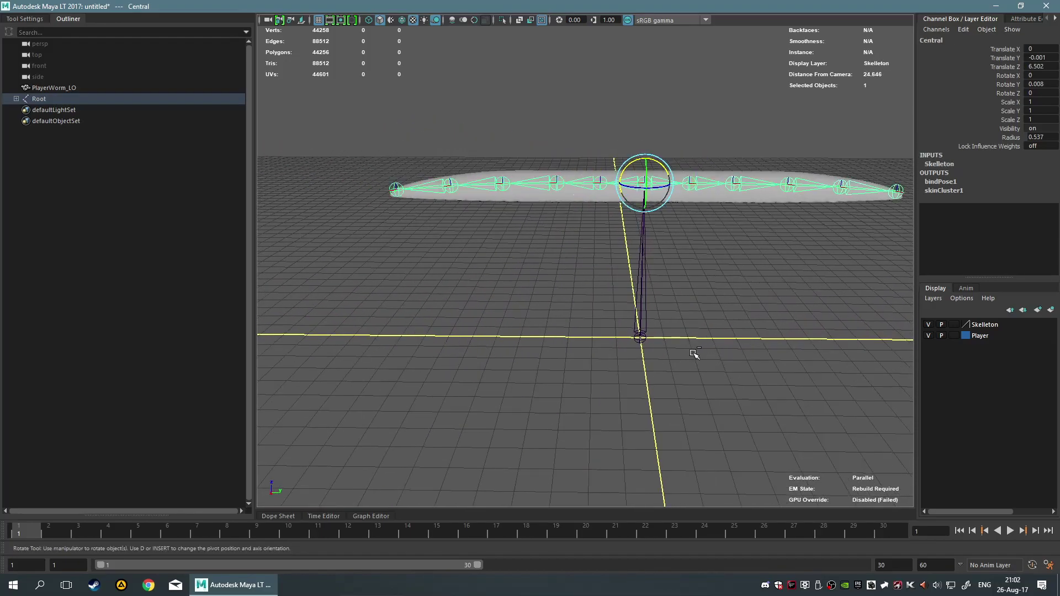
key("ctrl+z")
left_click(750, 434)
left_click_drag(750, 434, 454, 311, "alt")
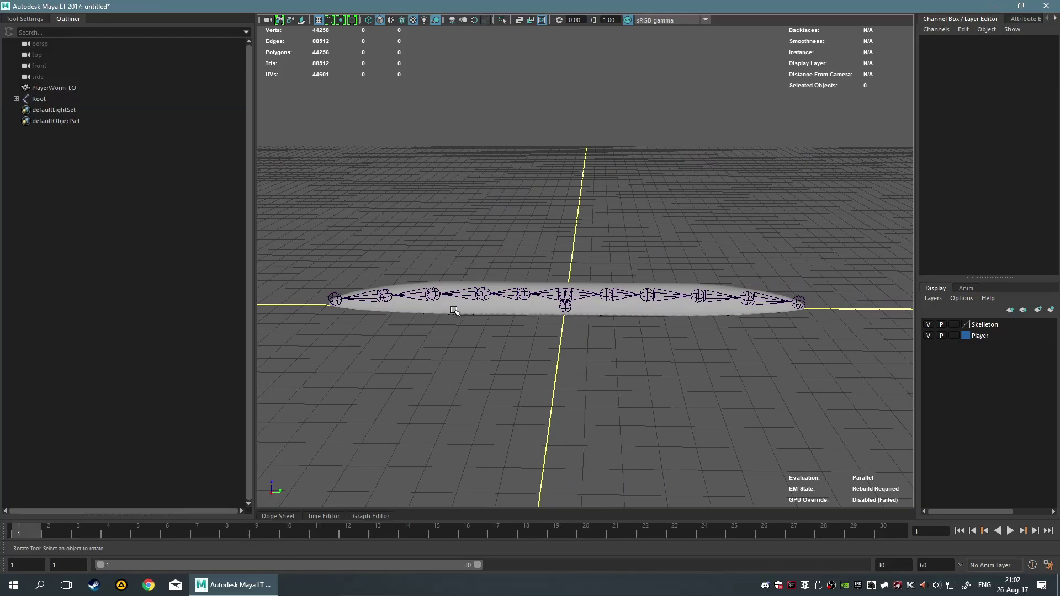
Expand the Root and Central hierarchy and delete L_Curve and R_Curve.
left_click(16, 100)
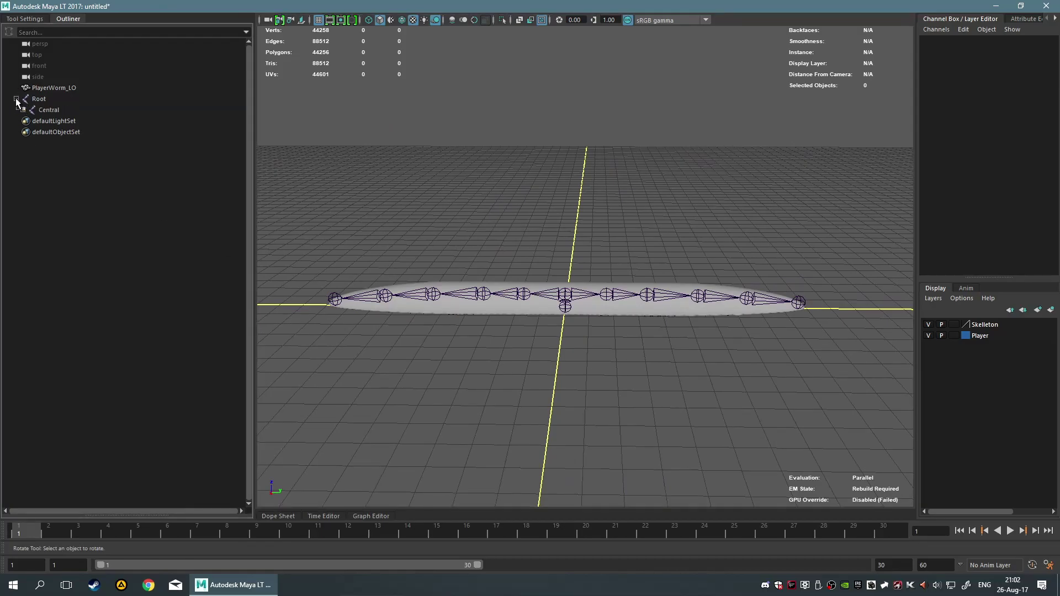
left_click(23, 110)
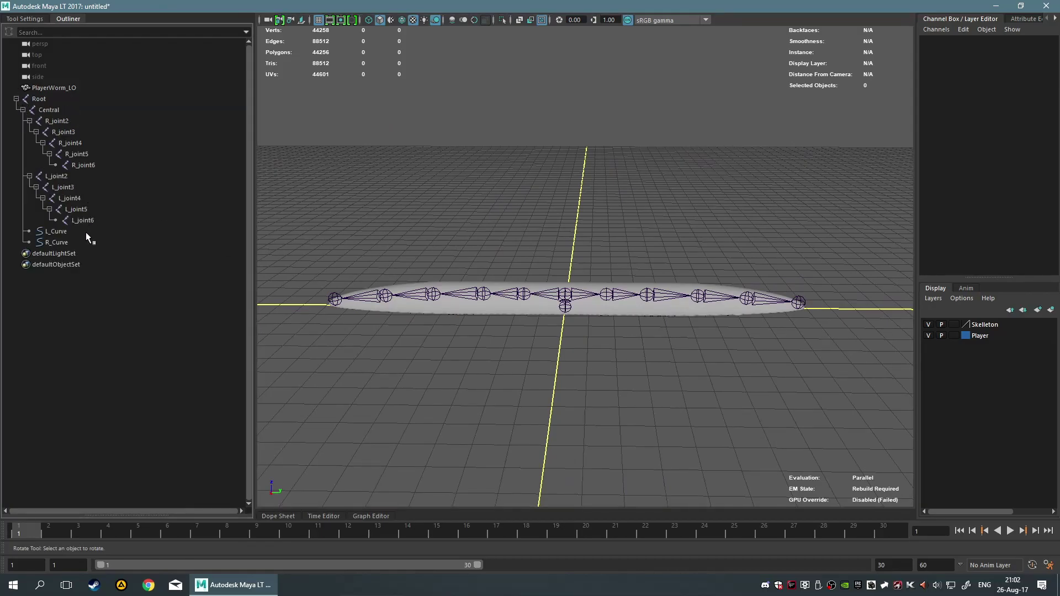
left_click_drag(62, 232, 67, 243)
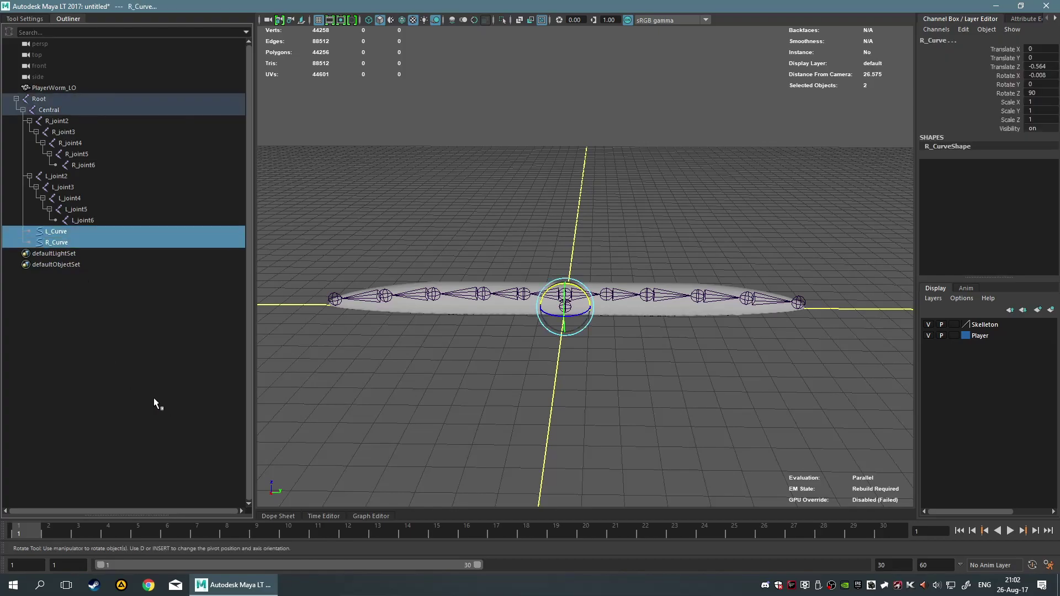
key("Delete")
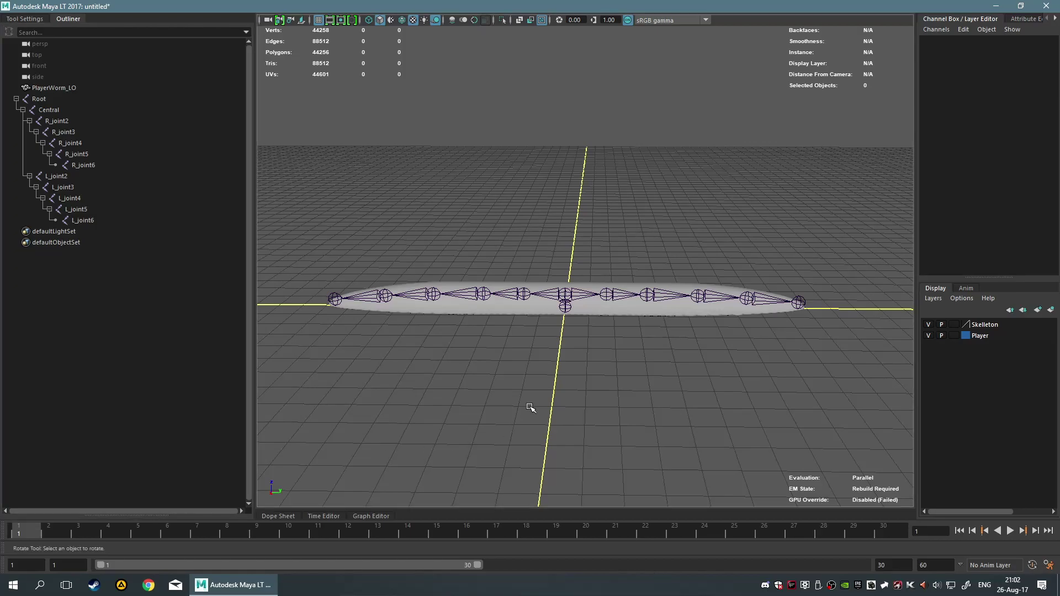
Hide the Skeleton display layer and keep the Player layer visible.
scroll(528, 395, "up", 5)
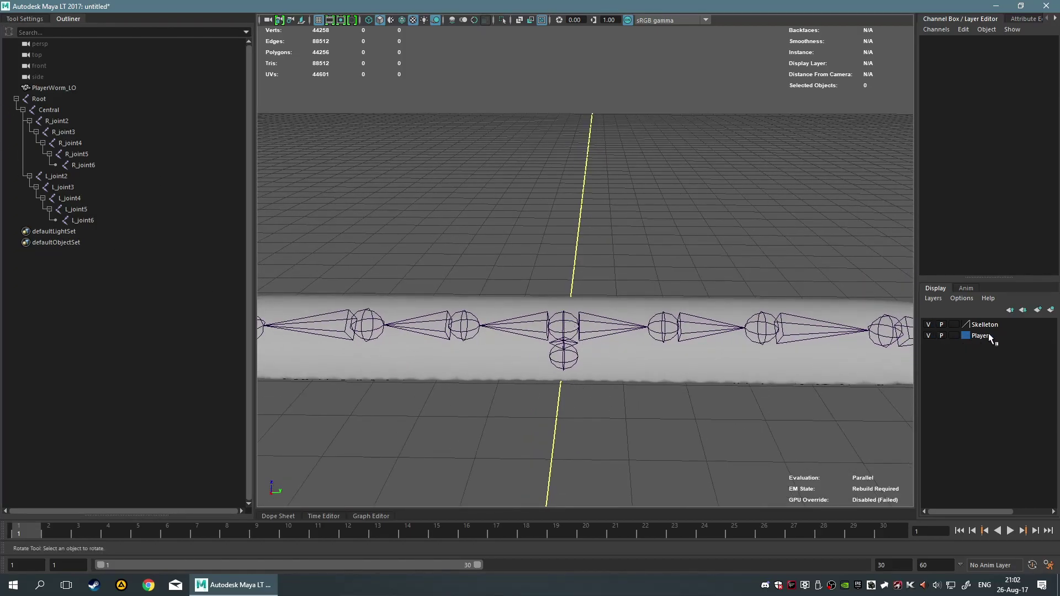
left_click(929, 325)
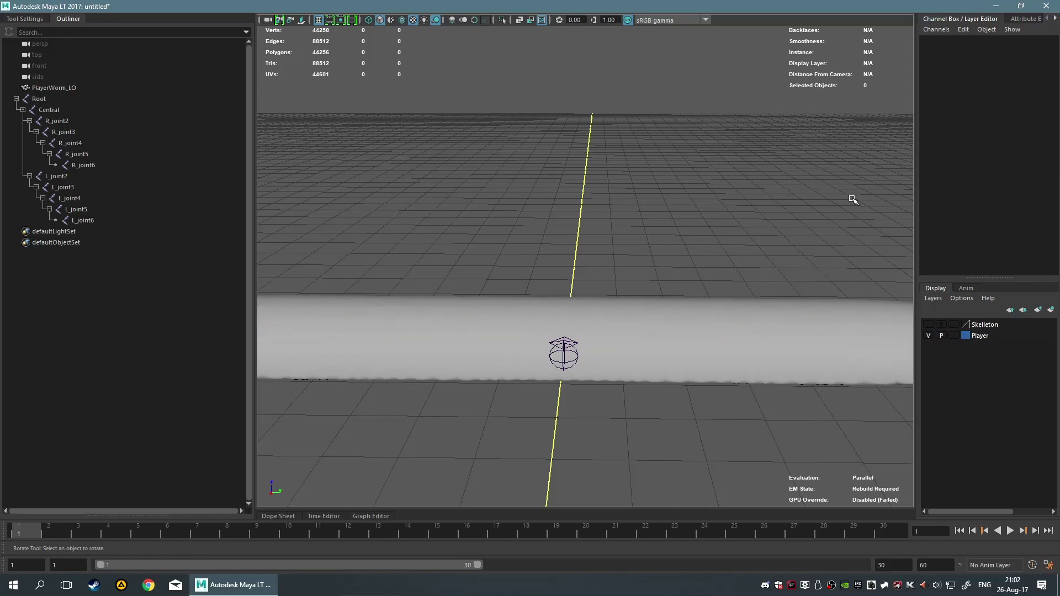
left_click(930, 334)
scroll(797, 390, "down", 3)
left_click(927, 336)
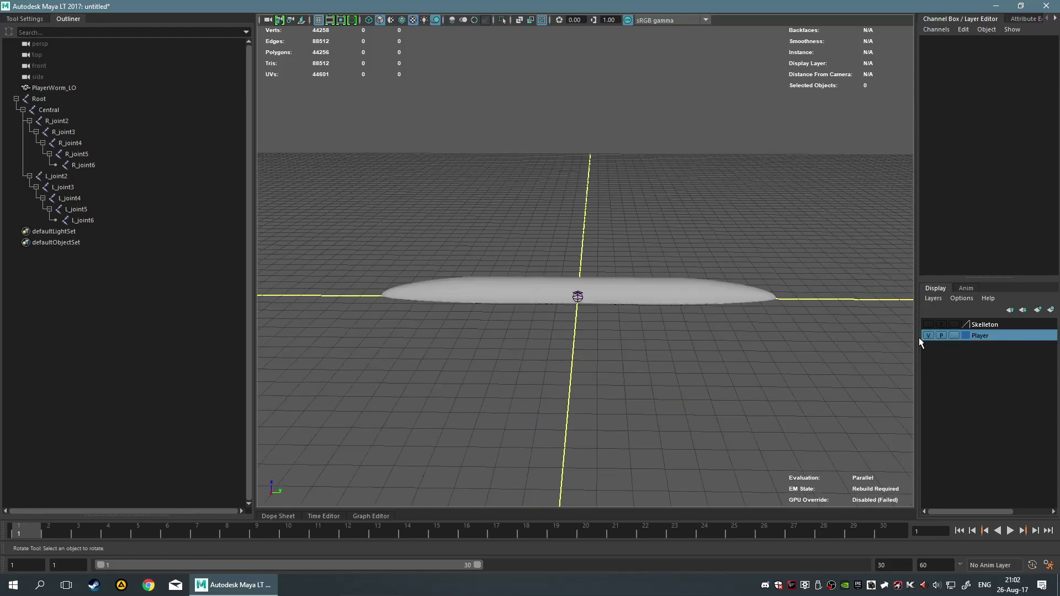
scroll(744, 367, "up", 3)
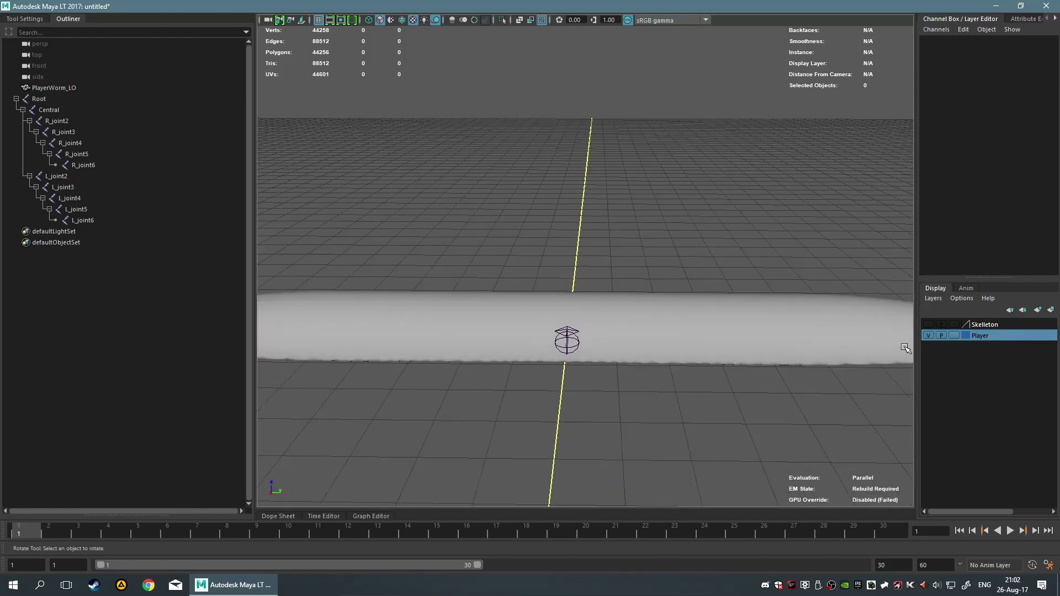
Examine the smoothed PlayerWorm_LO wireframe from several angles, including its underside and ends.
left_click(412, 356)
left_click_drag(409, 395, 768, 379, "alt")
middle_click_drag(755, 414, 755, 309, "alt")
left_click_drag(755, 308, 543, 278, "alt")
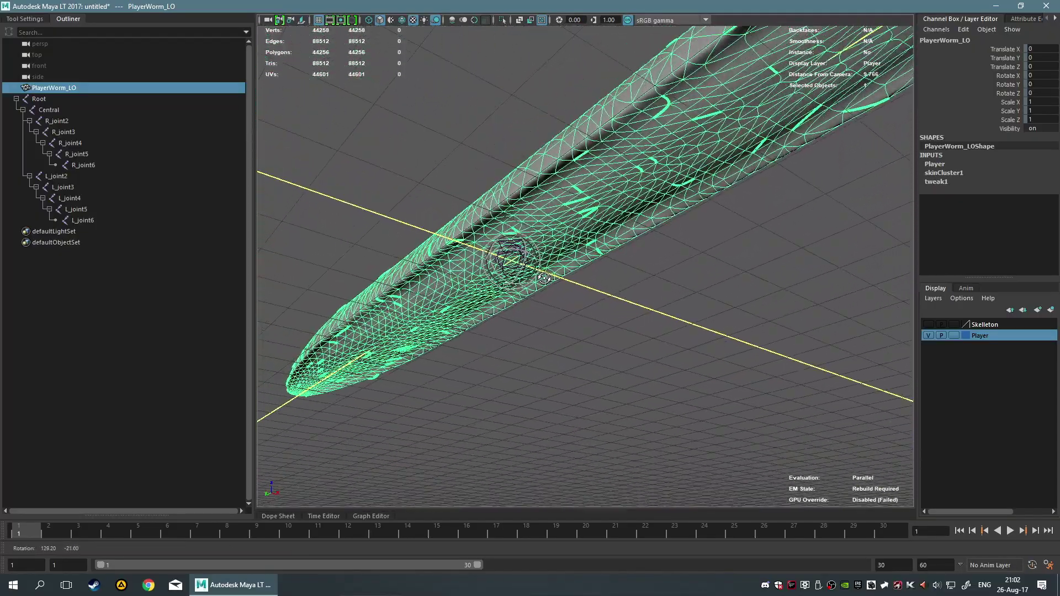
left_click(541, 385)
left_click_drag(534, 383, 726, 346, "alt")
left_click(727, 346)
scroll(696, 387, "down", 5)
left_click_drag(695, 388, 705, 194, "alt")
scroll(665, 391, "up", 5)
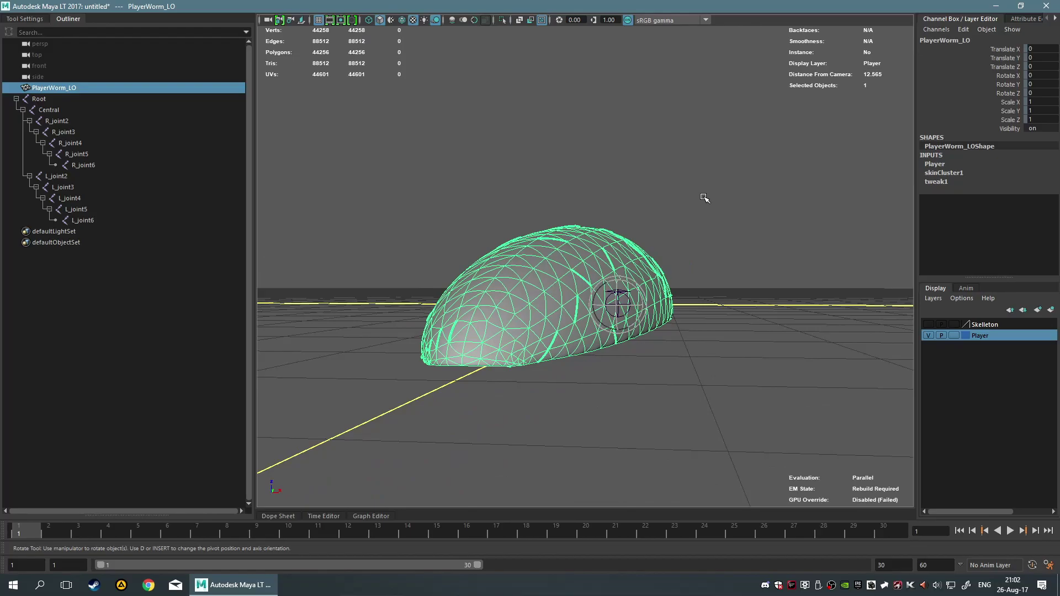
left_click_drag(704, 197, 654, 232, "alt")
left_click_drag(649, 274, 732, 194, "alt")
left_click_drag(807, 242, 775, 249, "alt")
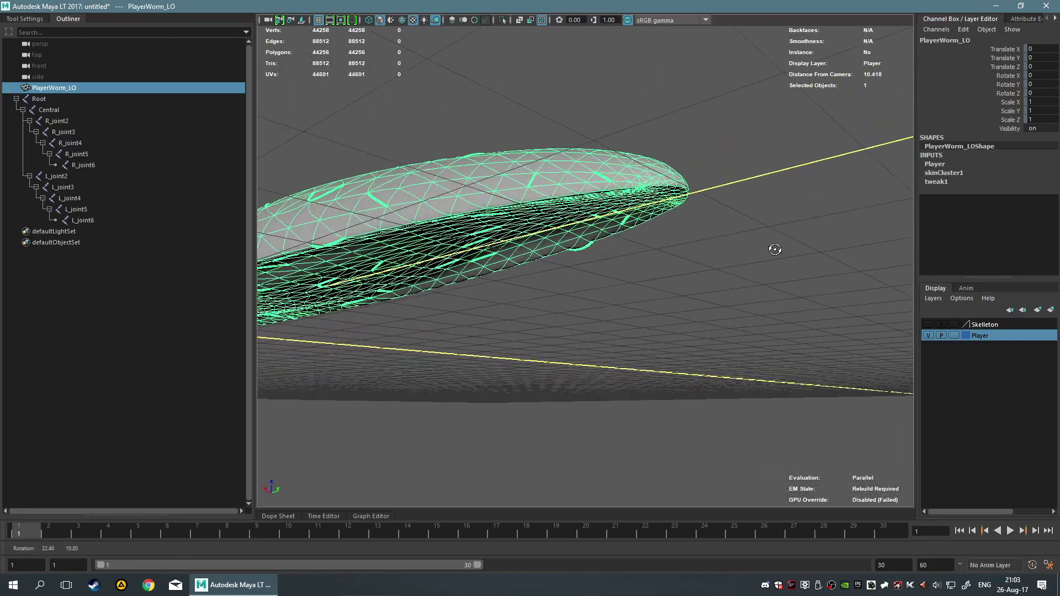
scroll(775, 249, "up", 8)
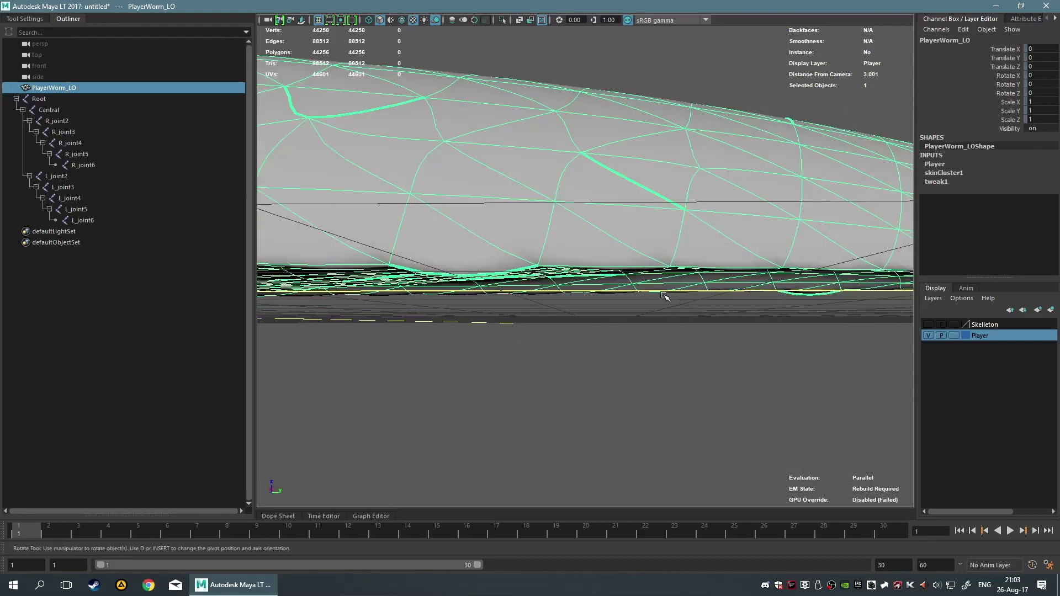
Switch PlayerWorm_LO between smooth preview and its base mesh to compare them, and leave it unsmoothed.
key("1")
scroll(575, 355, "down", 8)
mouse_move(551, 378)
left_mouse_down("alt")
mouse_move(523, 350)
mouse_move(727, 342)
mouse_move(558, 366)
left_mouse_up("alt")
scroll(711, 344, "up", 2)
left_click(557, 346)
left_click(529, 267)
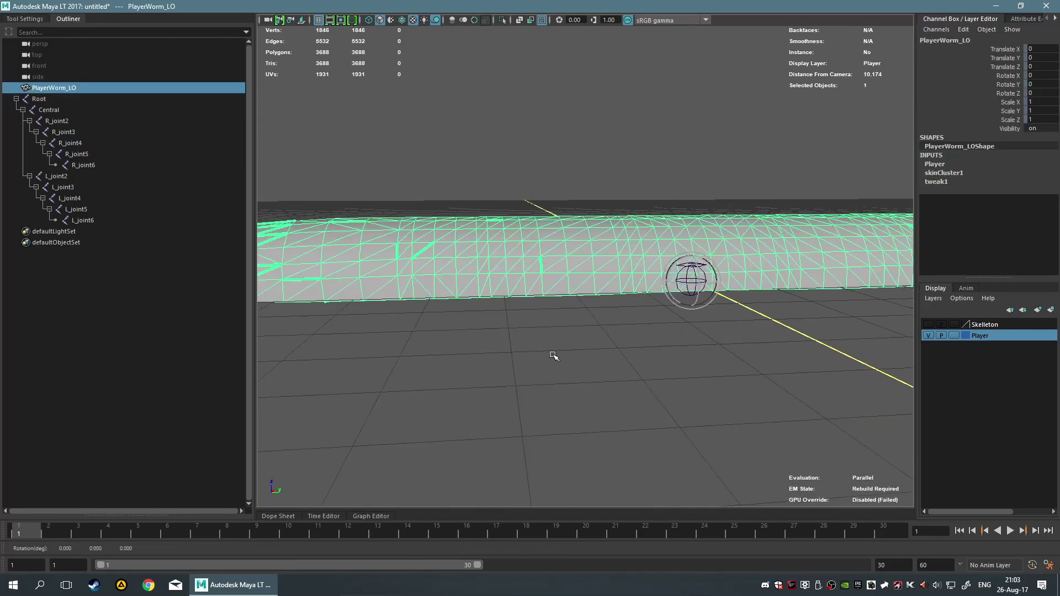
left_click(551, 355)
left_click_drag(552, 355, 587, 253, "alt")
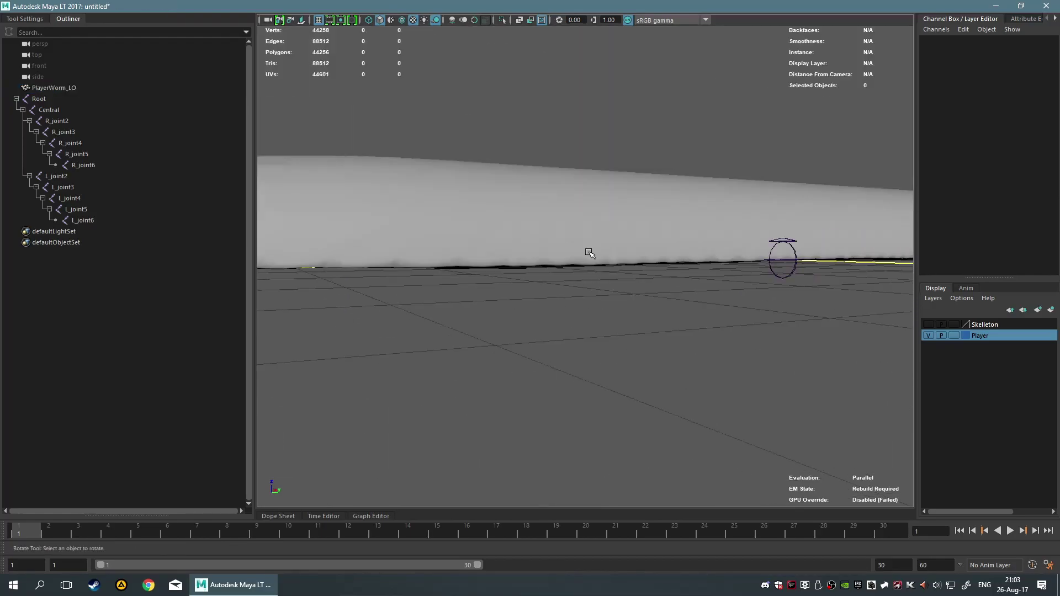
left_click(586, 253)
left_click_drag(577, 308, 614, 338, "alt")
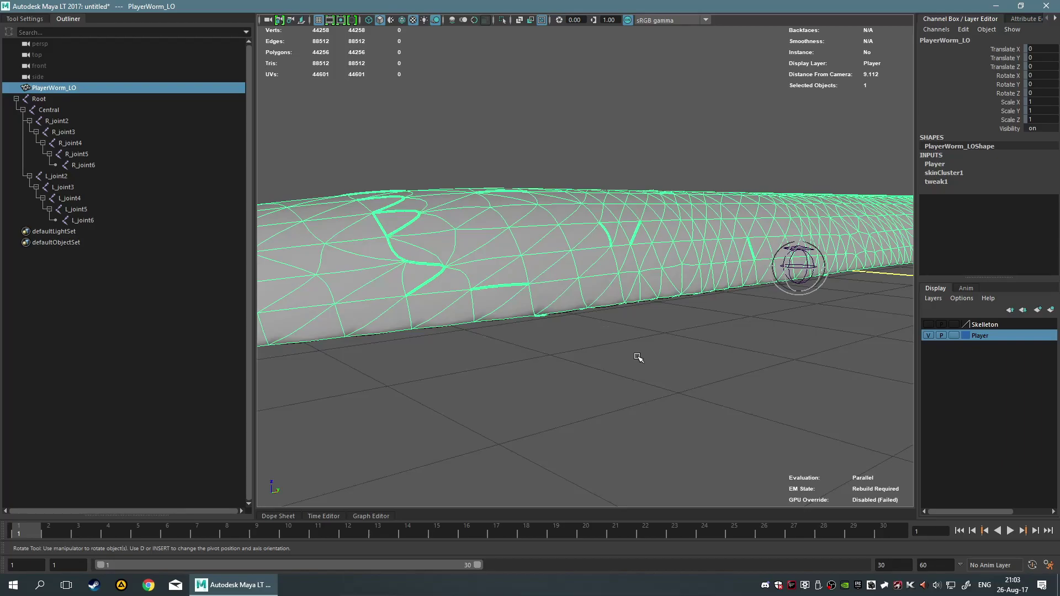
left_click(674, 364)
left_click_drag(742, 362, 710, 381, "alt")
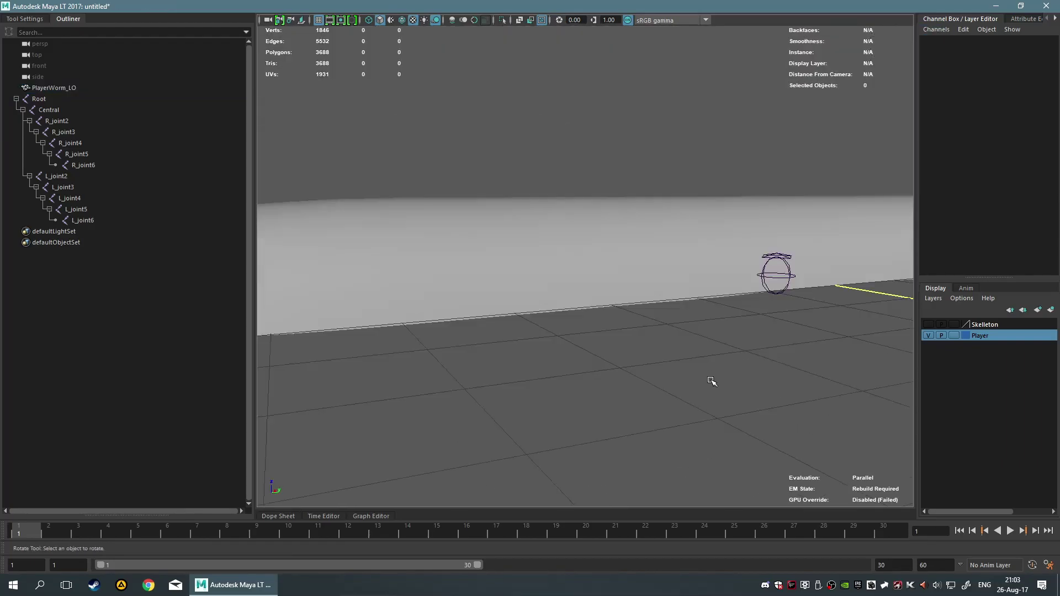
Examine the unsmoothed PlayerWorm_LO topology and its thick highlighted edges along the whole body.
left_click(600, 304)
left_click_drag(602, 335, 686, 309, "alt")
middle_click_drag(686, 309, 610, 236, "alt")
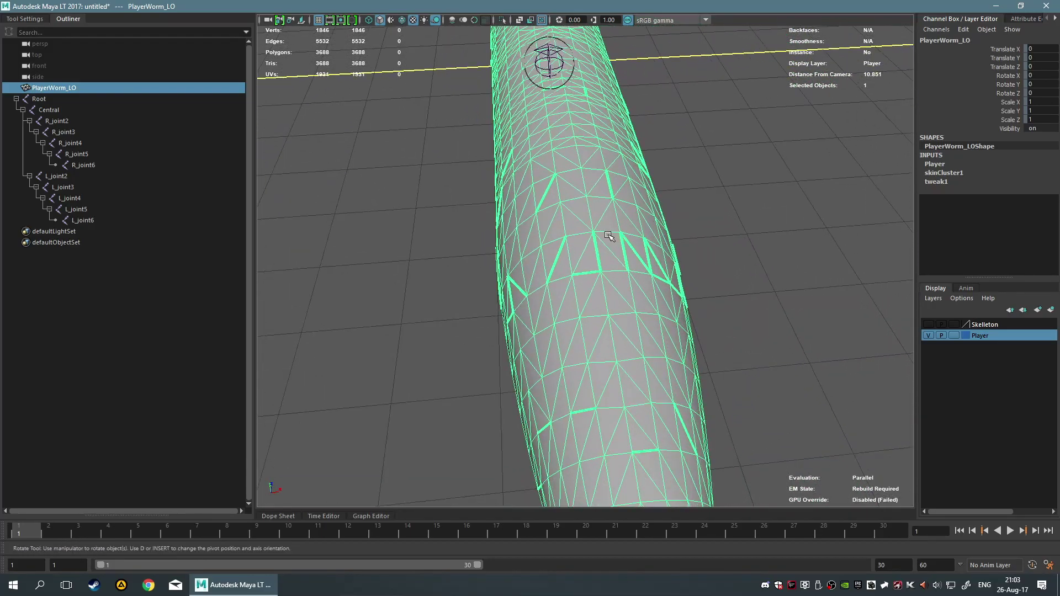
scroll(637, 241, "up", 4)
left_click_drag(636, 241, 502, 213, "alt")
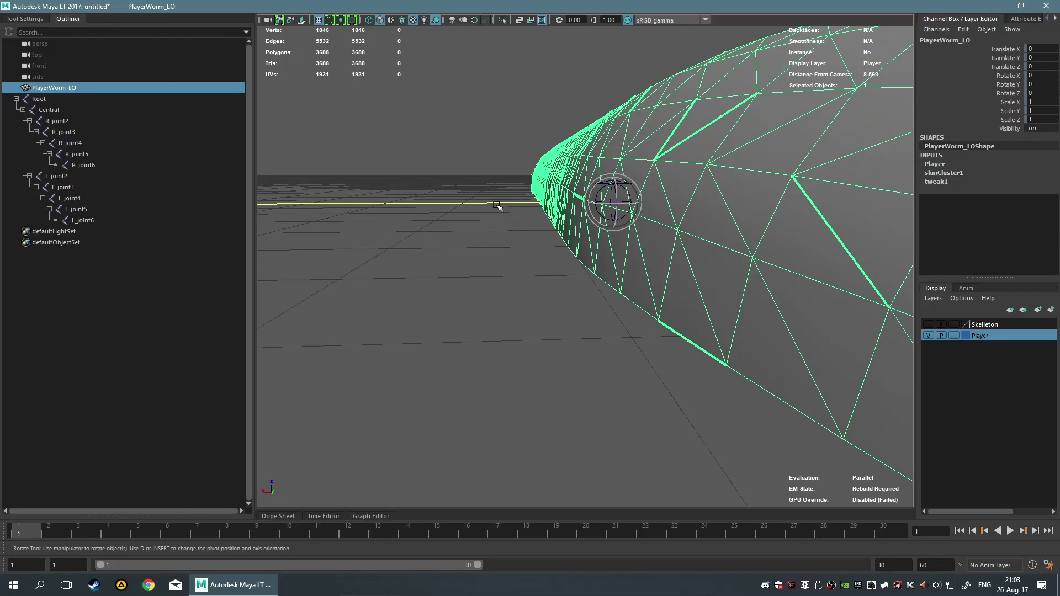
left_click_drag(559, 294, 375, 297, "alt")
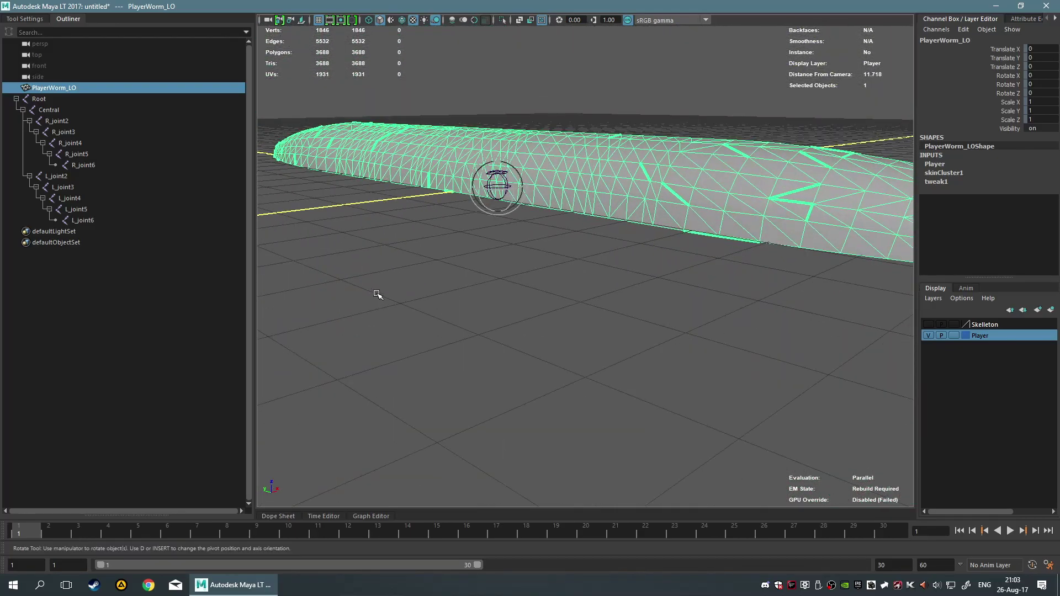
left_click_drag(743, 280, 688, 274, "alt")
left_click(593, 299)
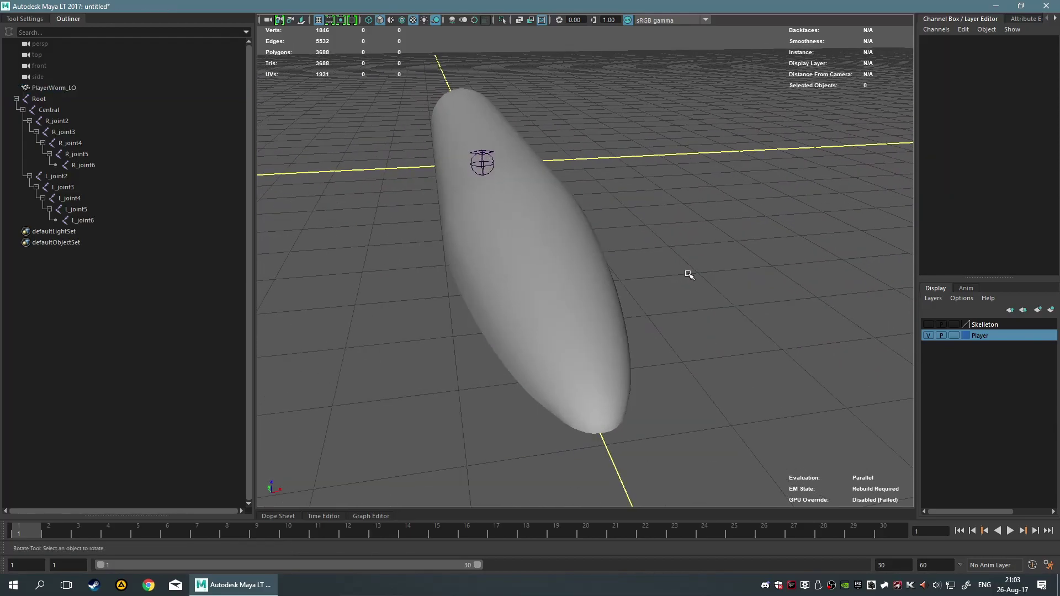
left_click(569, 267)
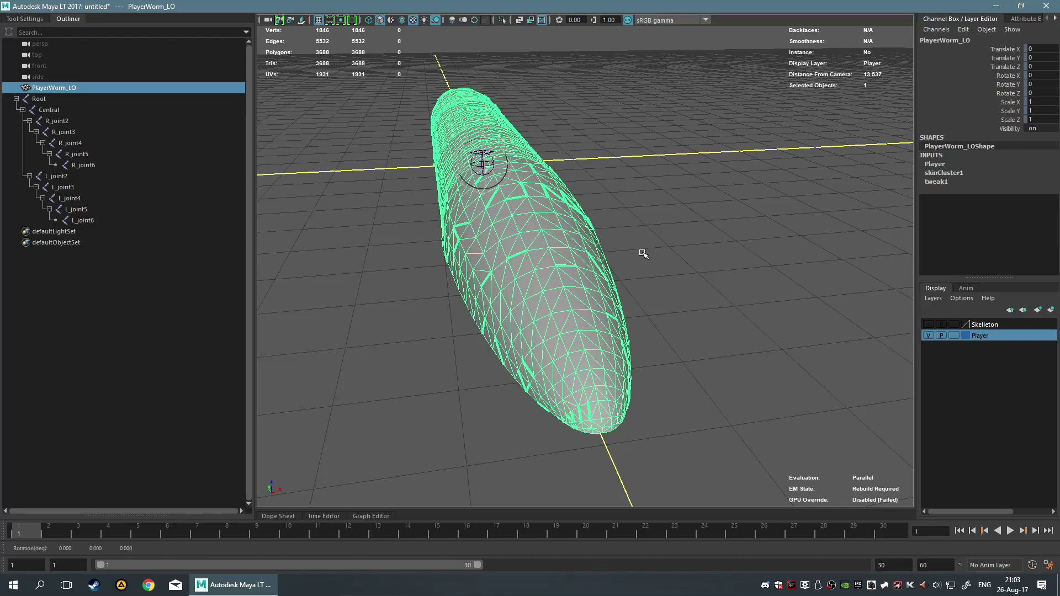
left_click_drag(652, 252, 470, 288, "alt")
left_click_drag(667, 347, 611, 354, "alt")
Review the mesh Cleanup options, including the tessellation fixes and geometry removal settings, without applying them to PlayerWorm_LO.
key("space")
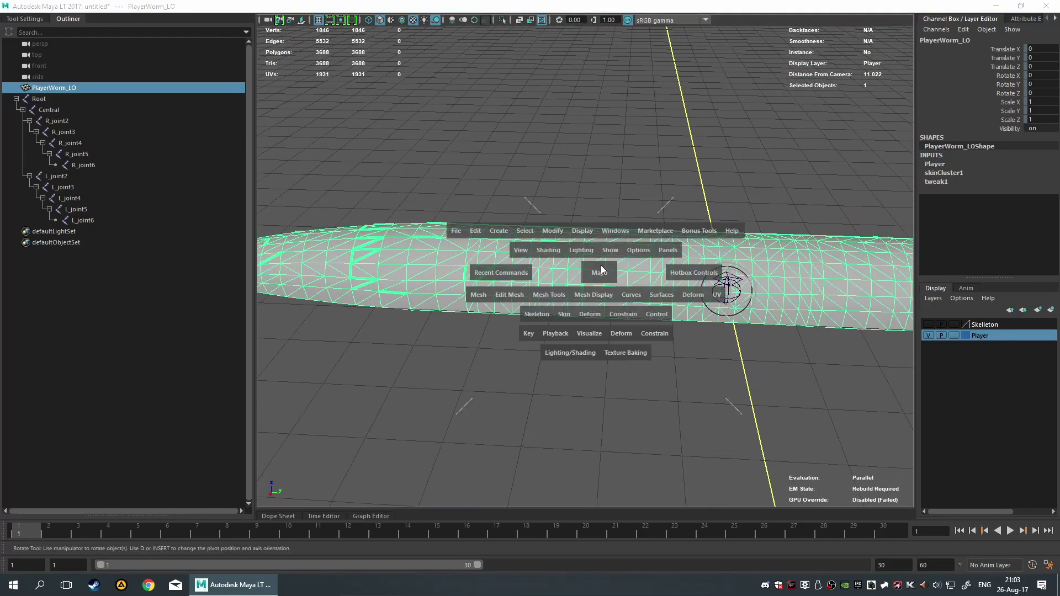
left_click(536, 294)
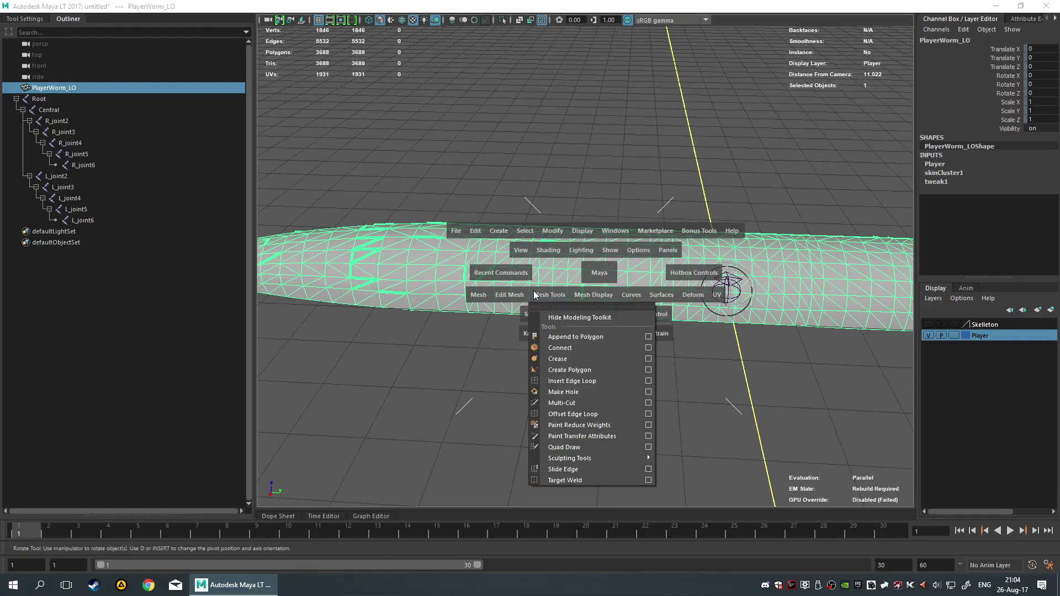
left_click(513, 294)
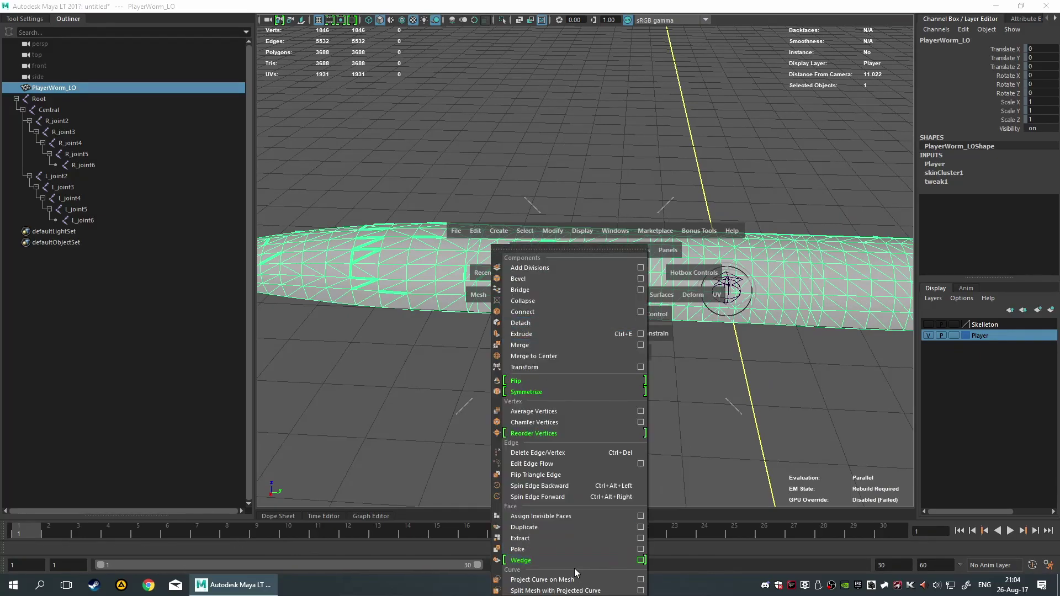
left_click(470, 306)
left_click(475, 299)
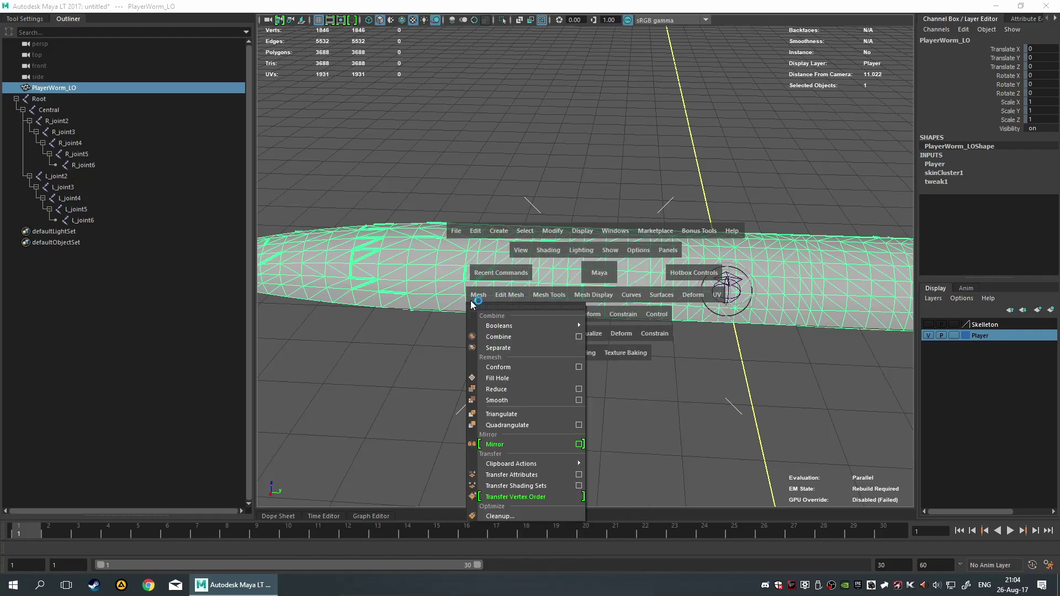
left_click(498, 517)
left_click_drag(654, 240, 622, 210)
scroll(673, 281, "down", 3)
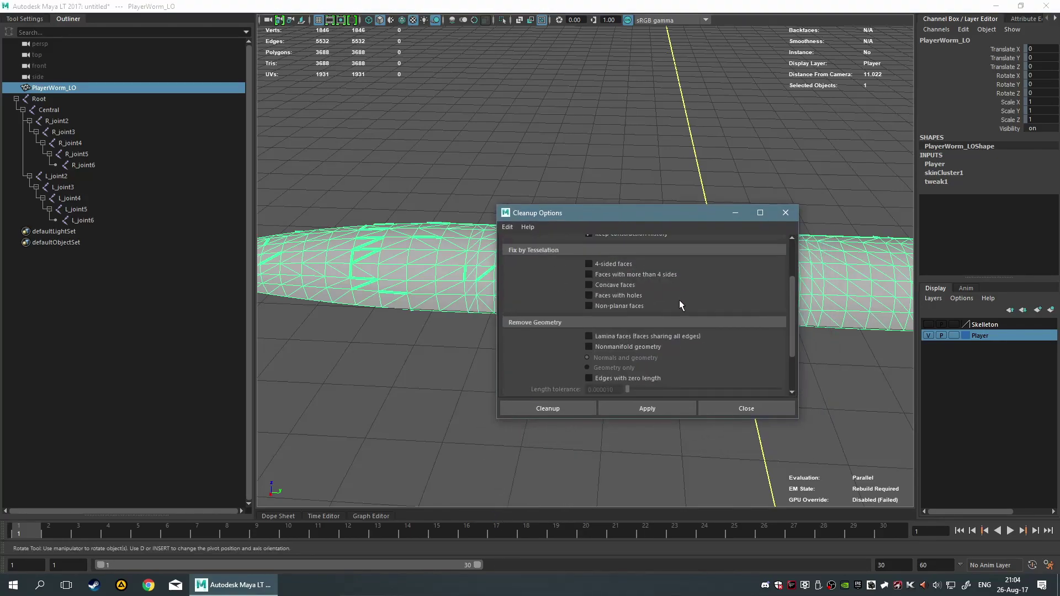
scroll(620, 315, "down", 3)
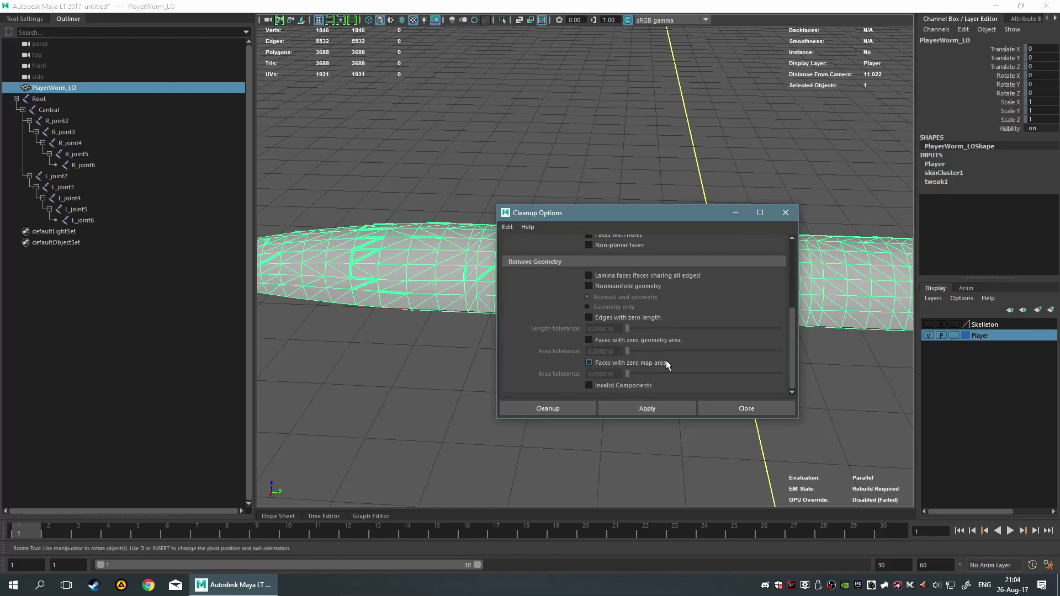
scroll(665, 361, "up", 6)
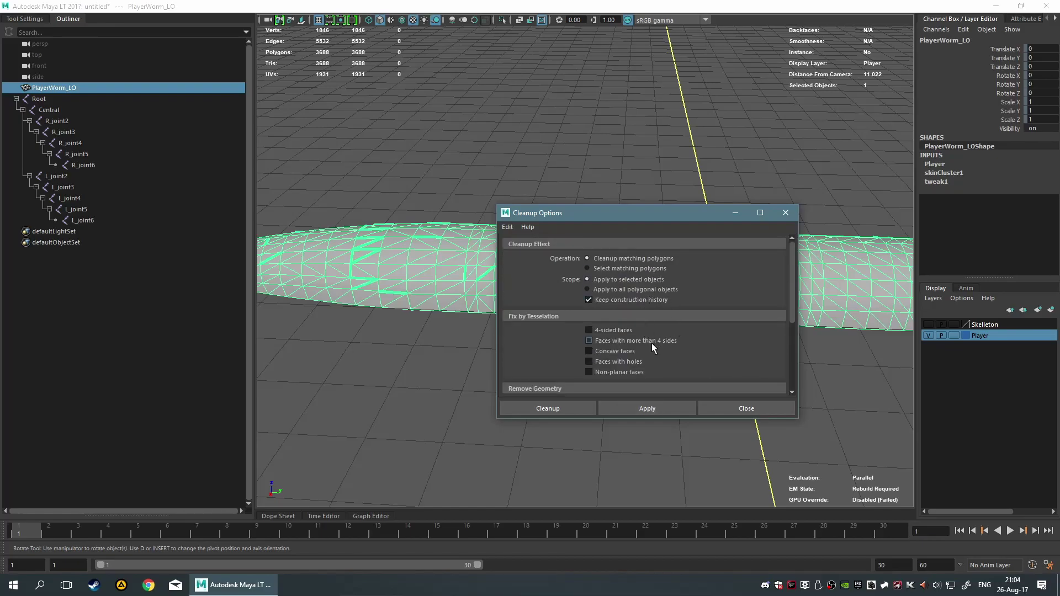
scroll(652, 343, "down", 2)
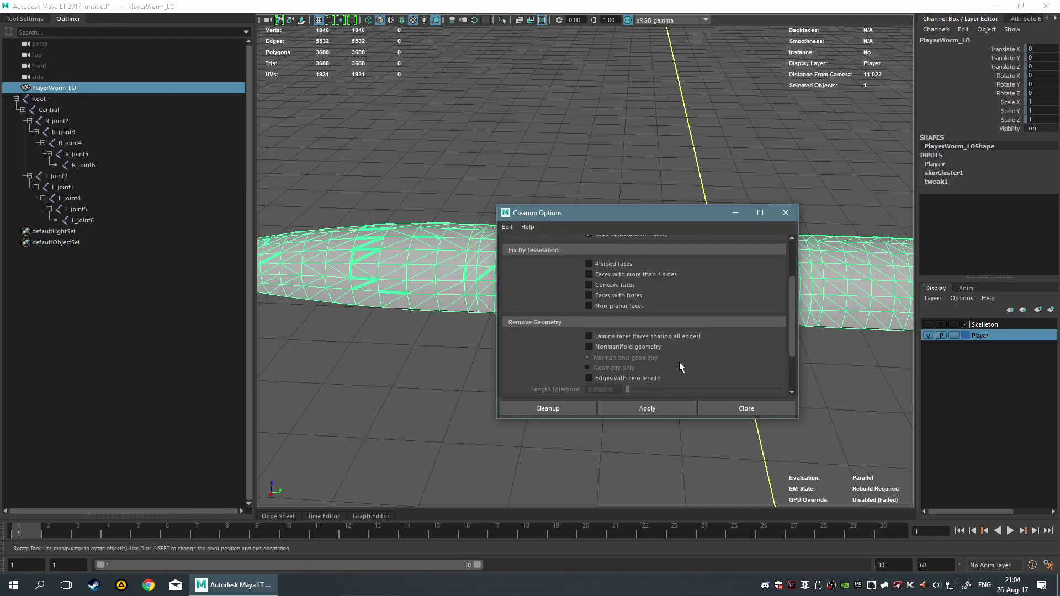
left_click(747, 408)
Switch PlayerWorm_LO to face selection and select all of its faces.
key("f")
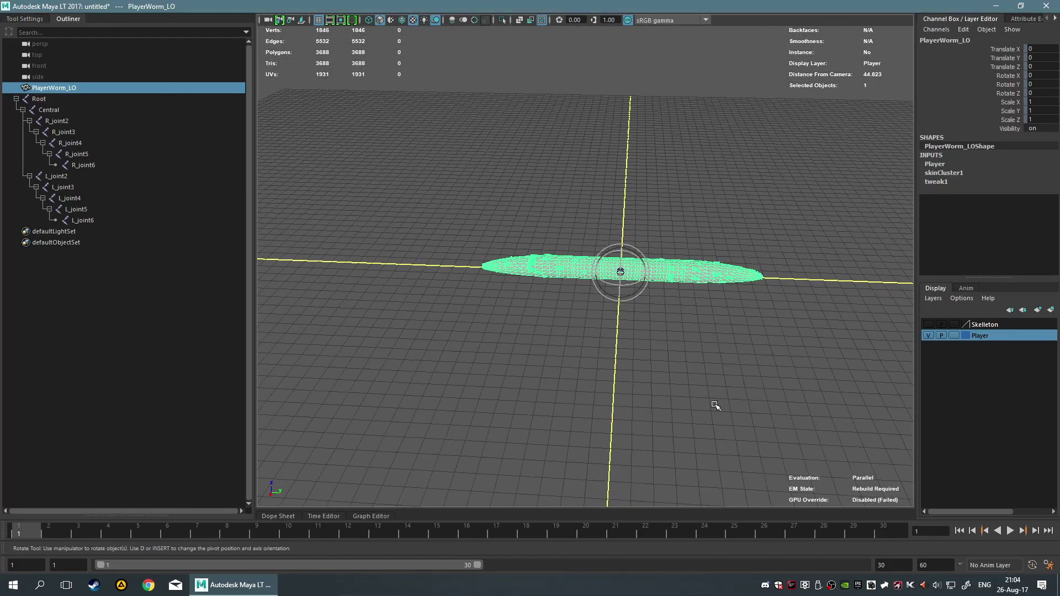
scroll(517, 271, "up", 5)
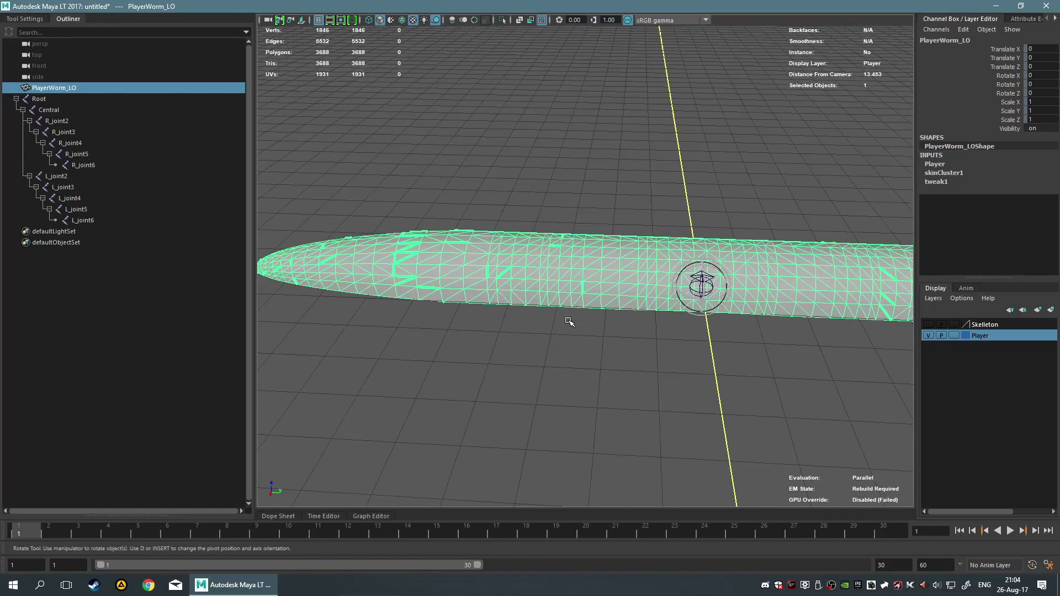
right_click(497, 263, "shift")
key("F11")
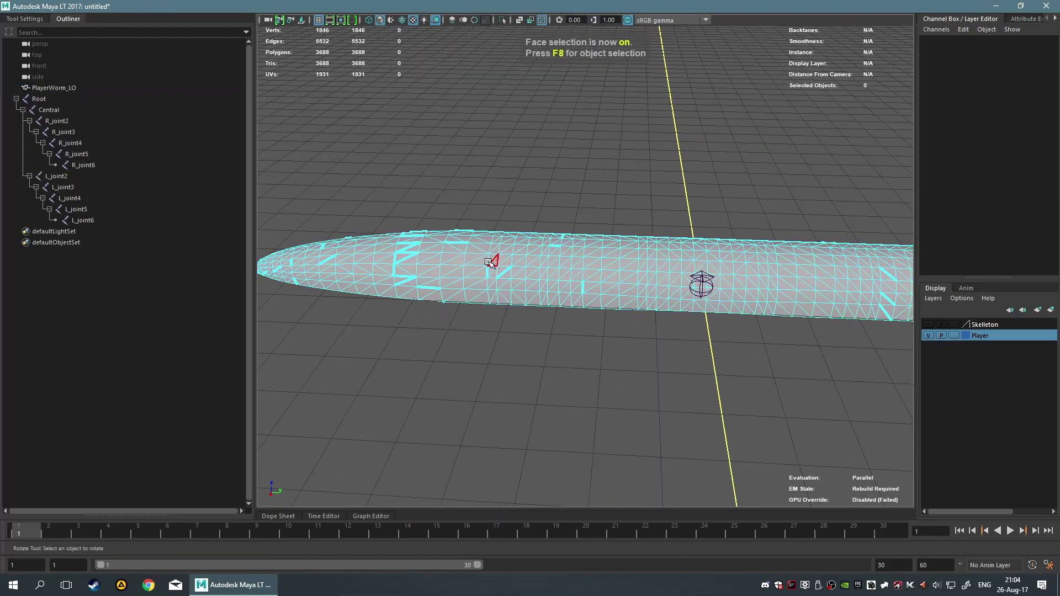
scroll(485, 260, "down", 5)
left_click(597, 277)
key("q")
key("ctrl+shift+a")
scroll(562, 276, "up", 3)
left_click_drag(543, 266, 617, 330)
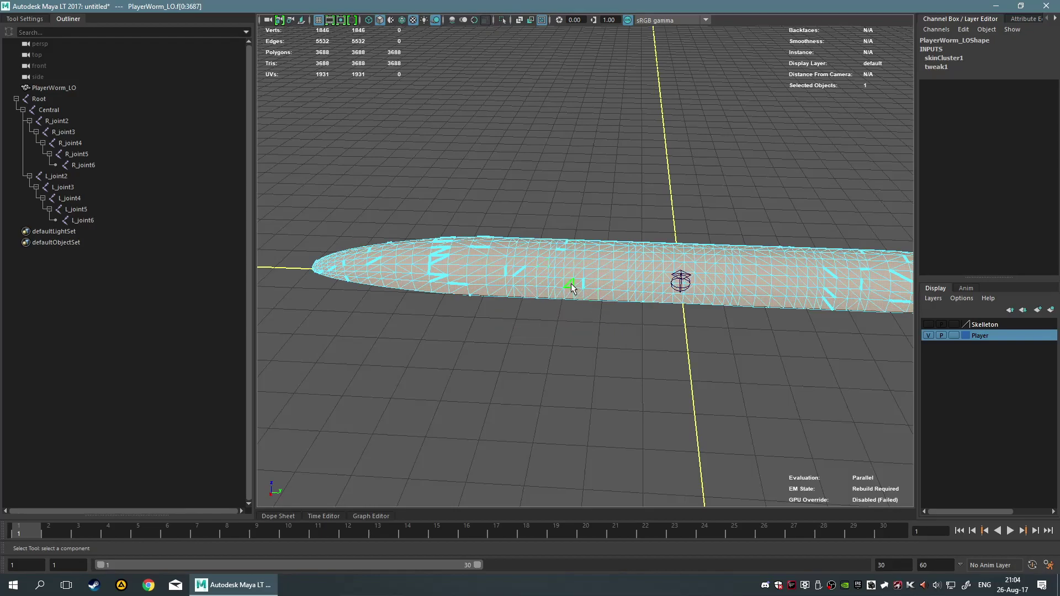
Convert the face selection to all edges of PlayerWorm_LO and soften those edges.
right_click(548, 274)
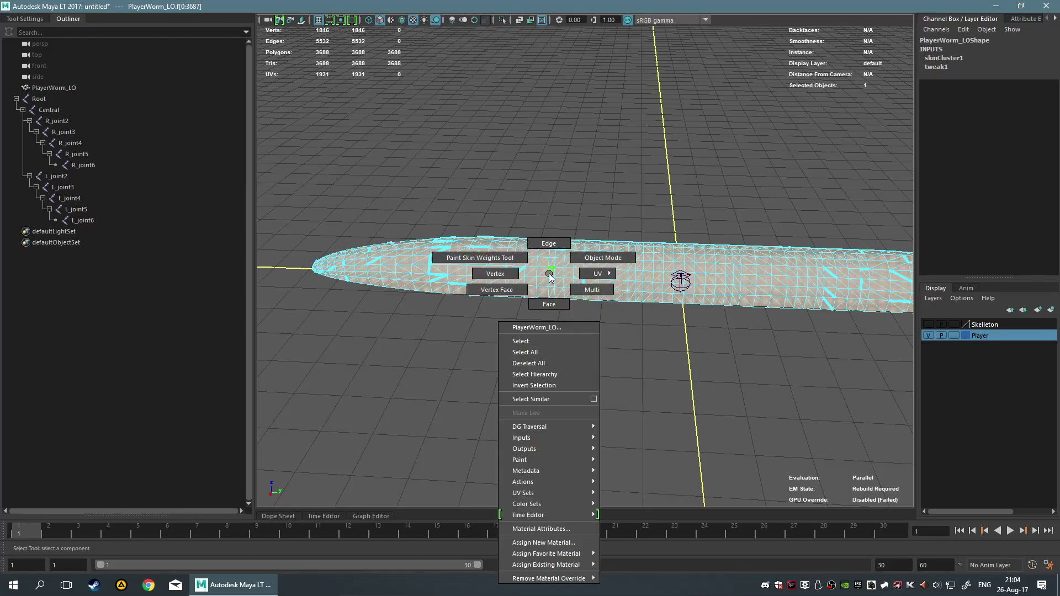
left_click(549, 272)
right_click(546, 273, "ctrl")
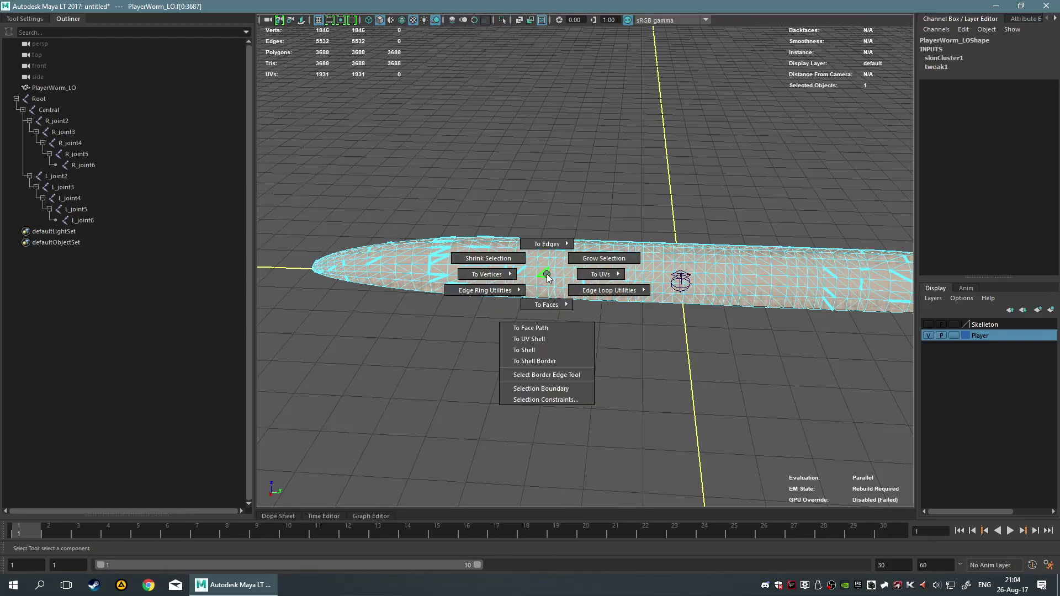
right_click_drag(546, 274, 533, 155, "ctrl")
key("space")
left_click_drag(652, 302, 552, 293)
right_click_drag(540, 243, 612, 237, "shift")
Reduce the crease on all selected PlayerWorm_LO edges with the Crease Tool, using a negative relative crease value.
right_click_drag(543, 227, 540, 282, "shift")
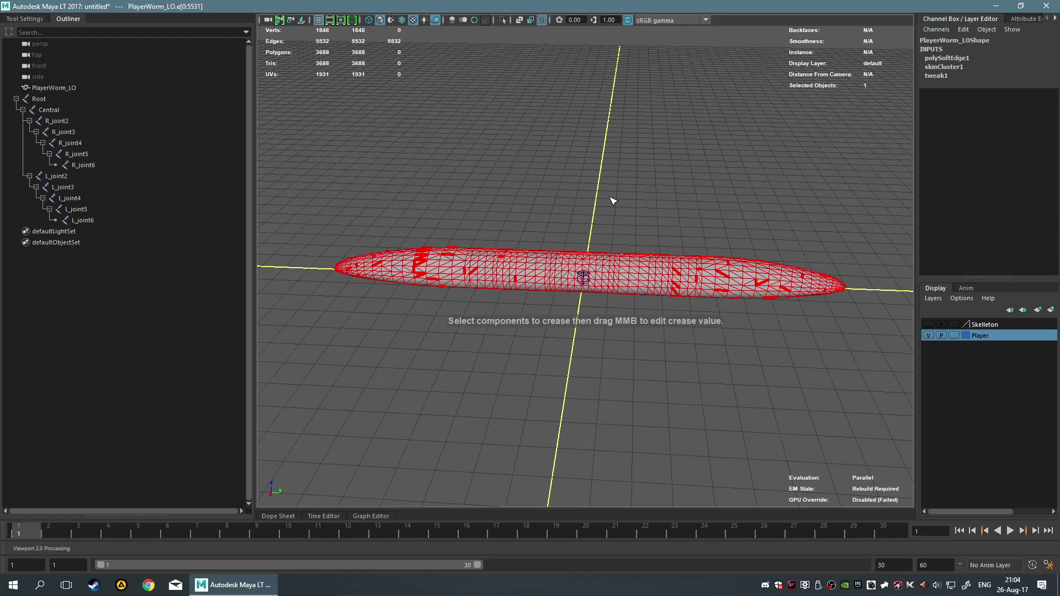
middle_click_drag(629, 192, 357, 198)
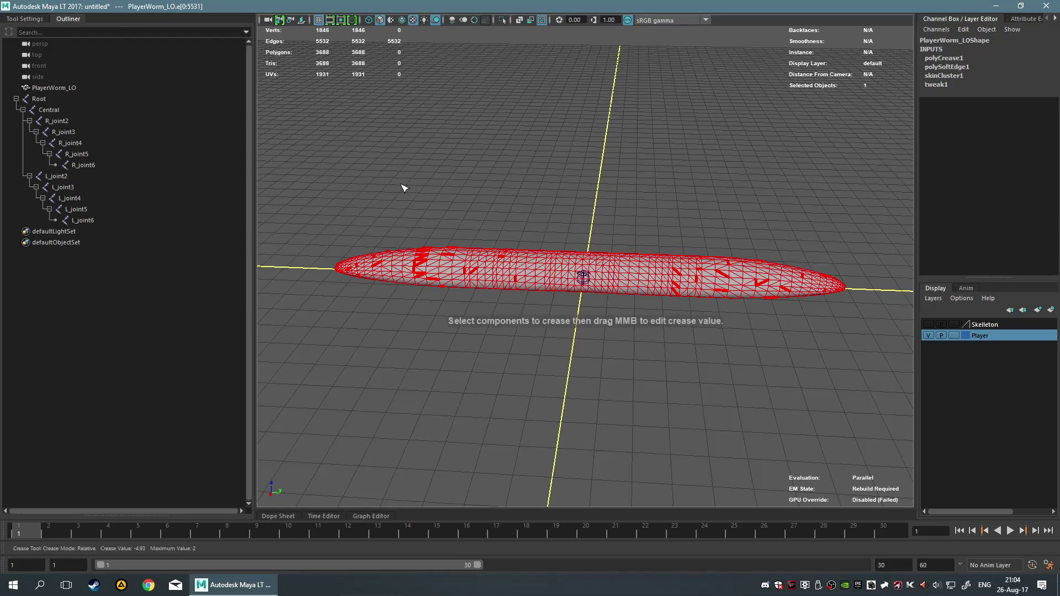
right_click_drag(265, 187, 585, 232, "alt")
middle_click_drag(585, 232, 649, 195, "alt")
Examine individual thick edges along the worm's body by selecting them, and check the tweak1 attributes.
left_click(525, 265)
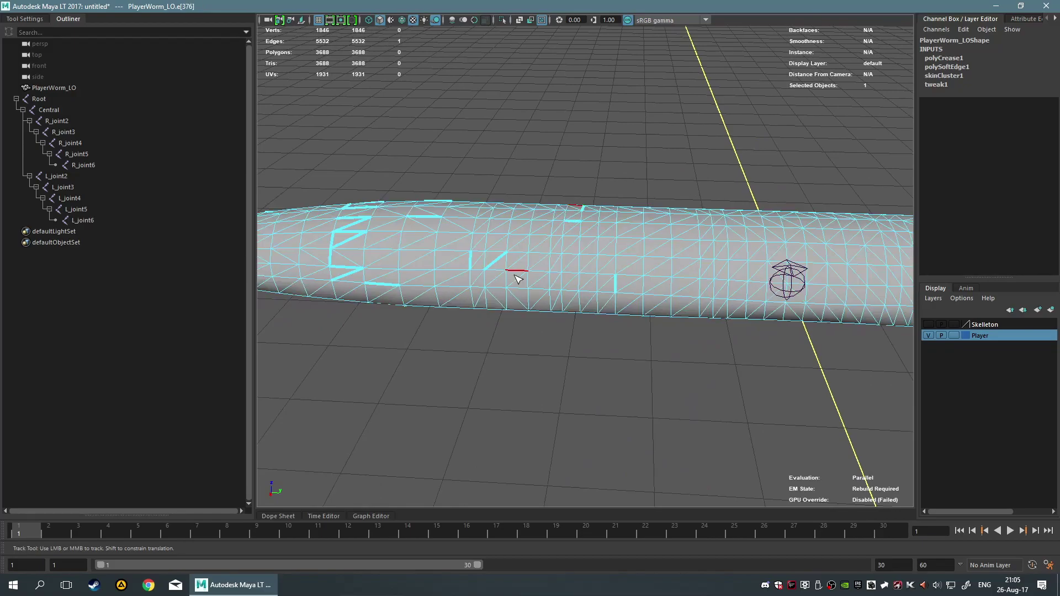
left_click(495, 261)
left_click(1022, 18)
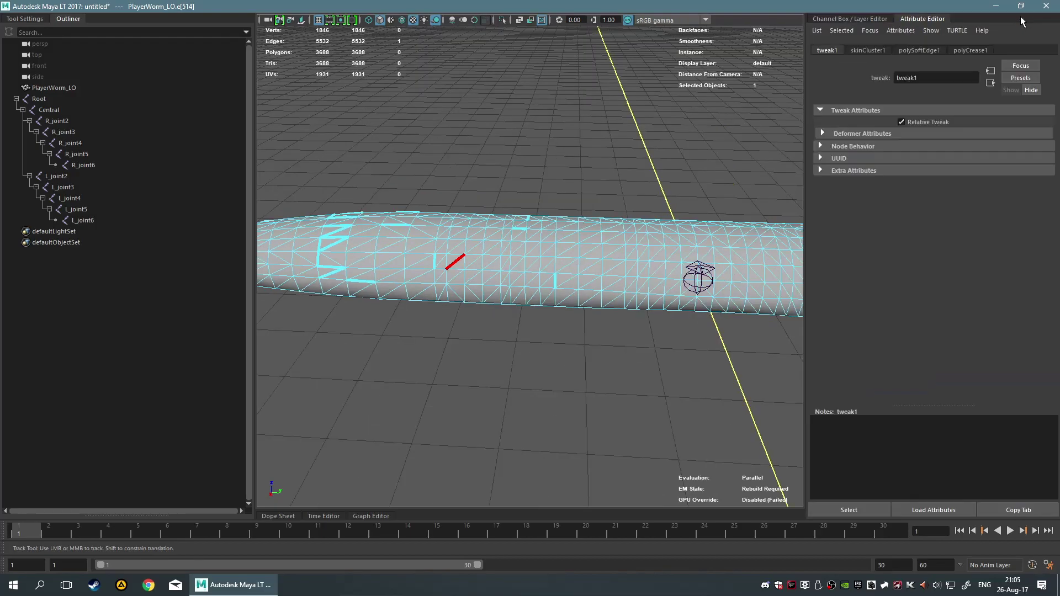
left_click(859, 21)
left_click(443, 415)
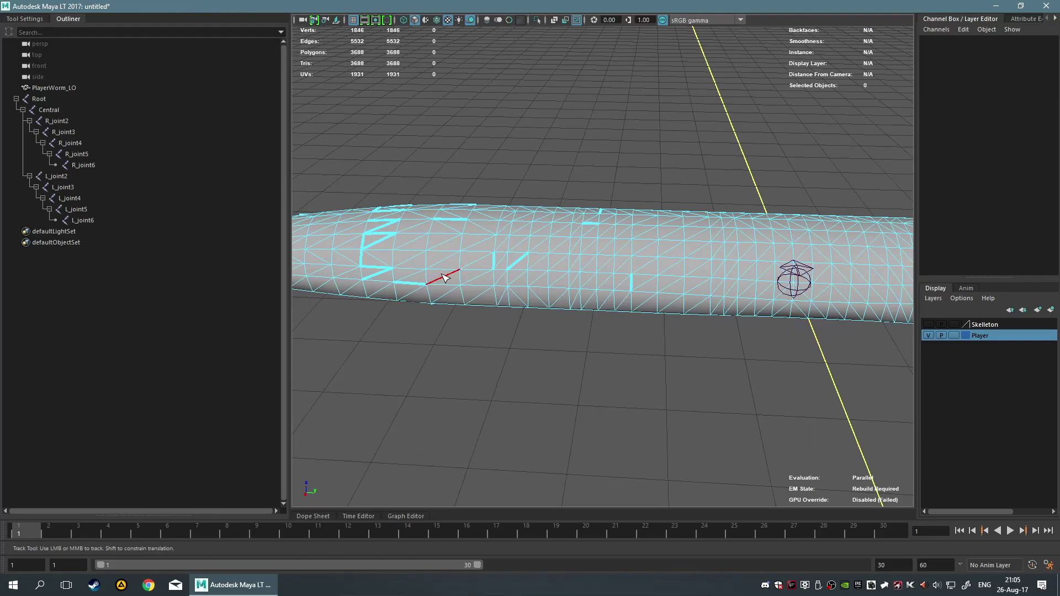
left_click(492, 260)
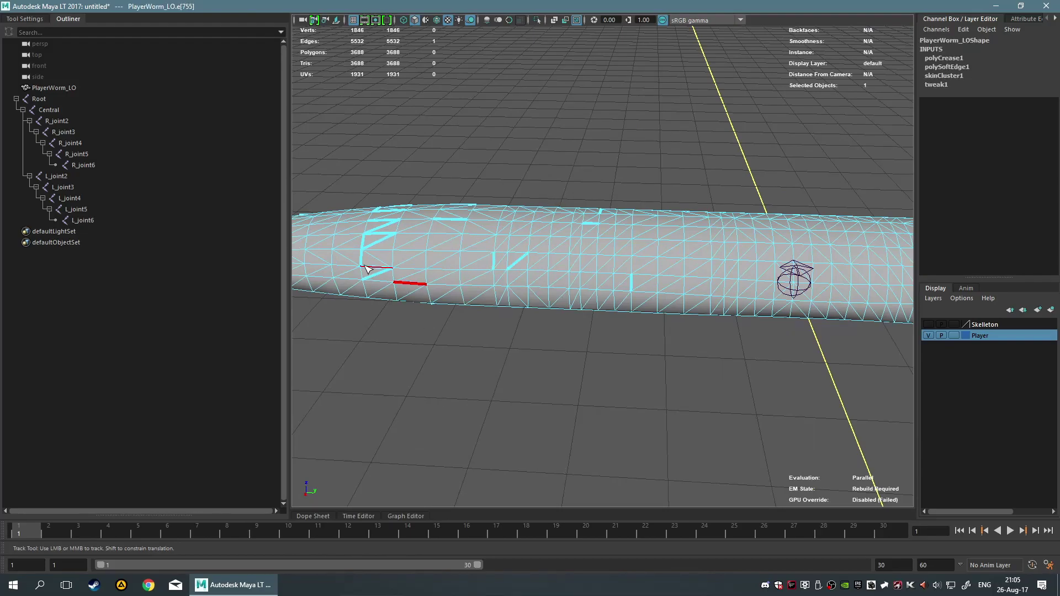
left_click(375, 238)
left_click_drag(375, 239, 519, 301, "alt")
left_click(474, 298)
left_click(558, 263)
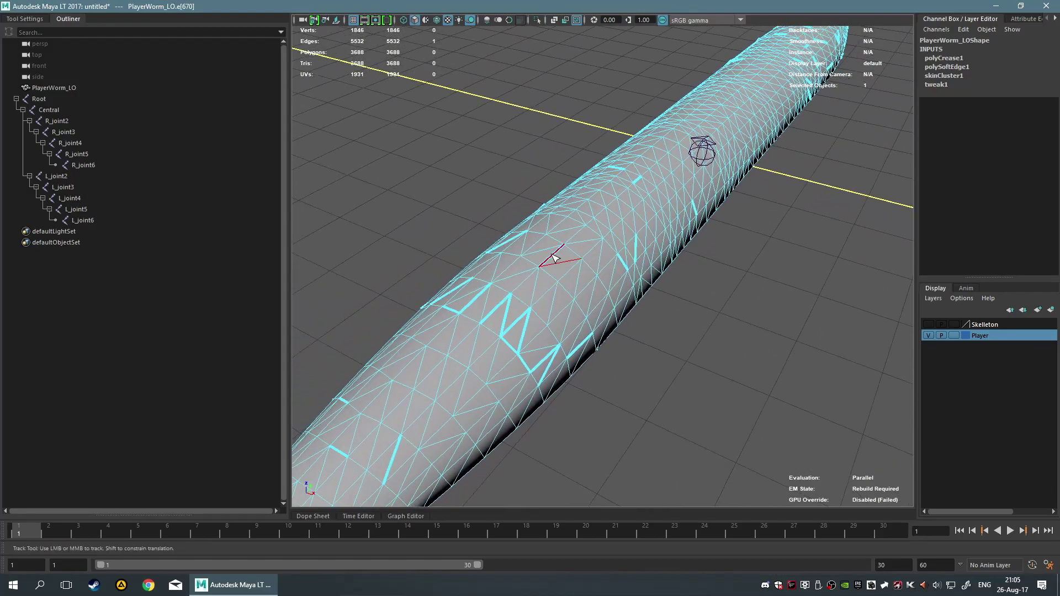
left_click(784, 302)
left_click_drag(709, 301, 560, 302, "alt")
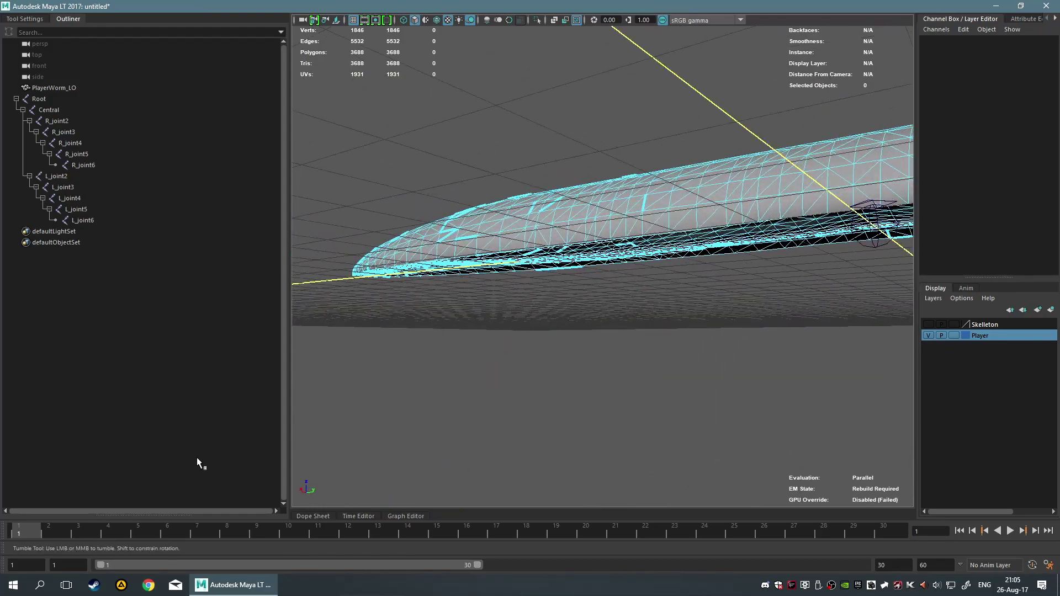
Play and stop the timeline briefly, and inspect the polySoftEdge1 settings on an edge seen close up.
key("alt+v")
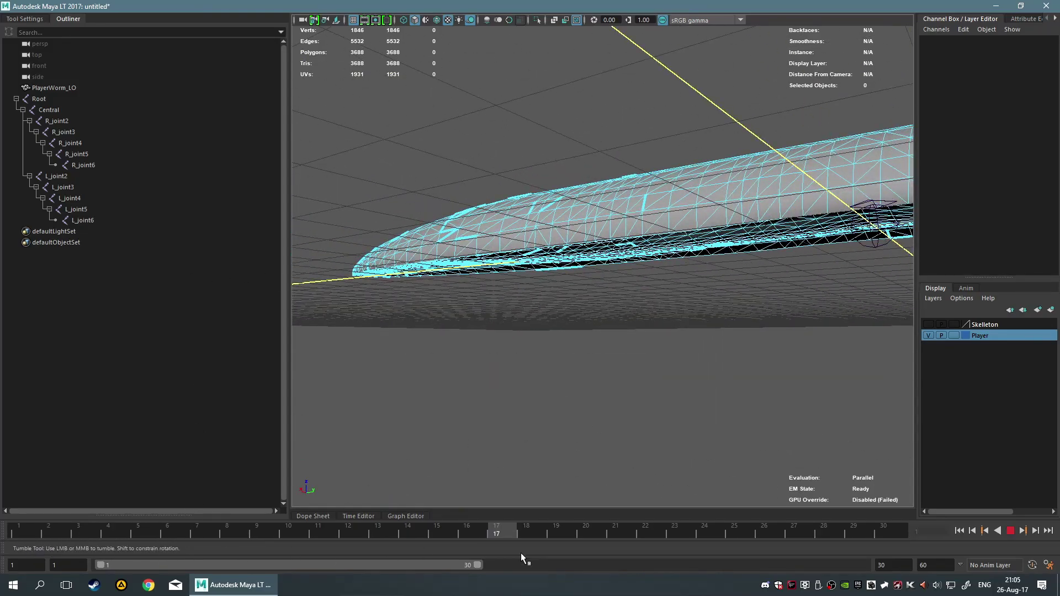
key("alt+v")
left_click_drag(552, 431, 537, 407, "alt")
right_click_drag(536, 408, 622, 363, "alt")
left_click_drag(613, 359, 549, 291, "alt")
left_click(572, 259)
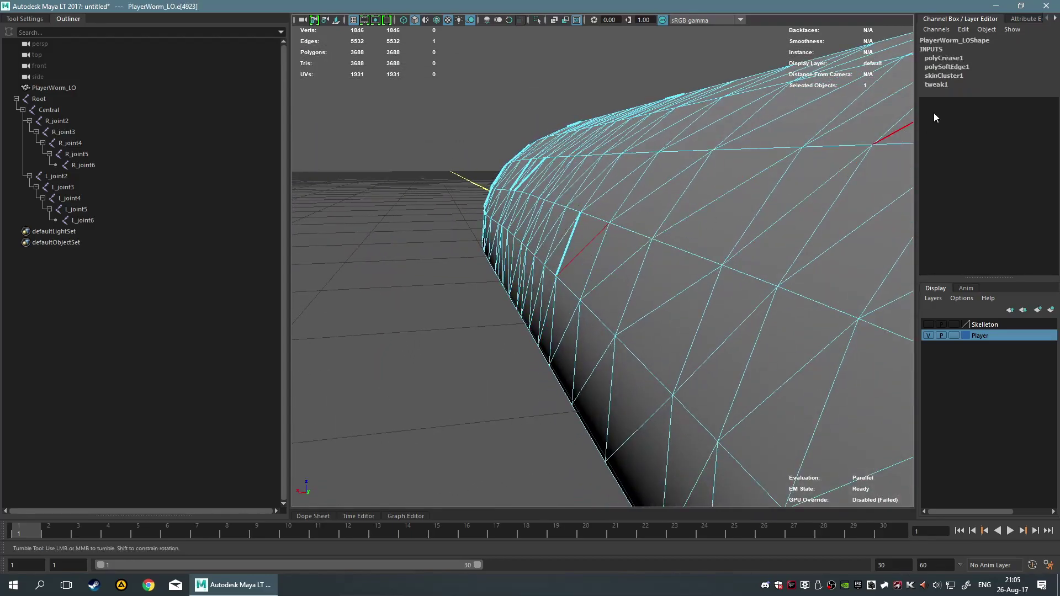
left_click(959, 69)
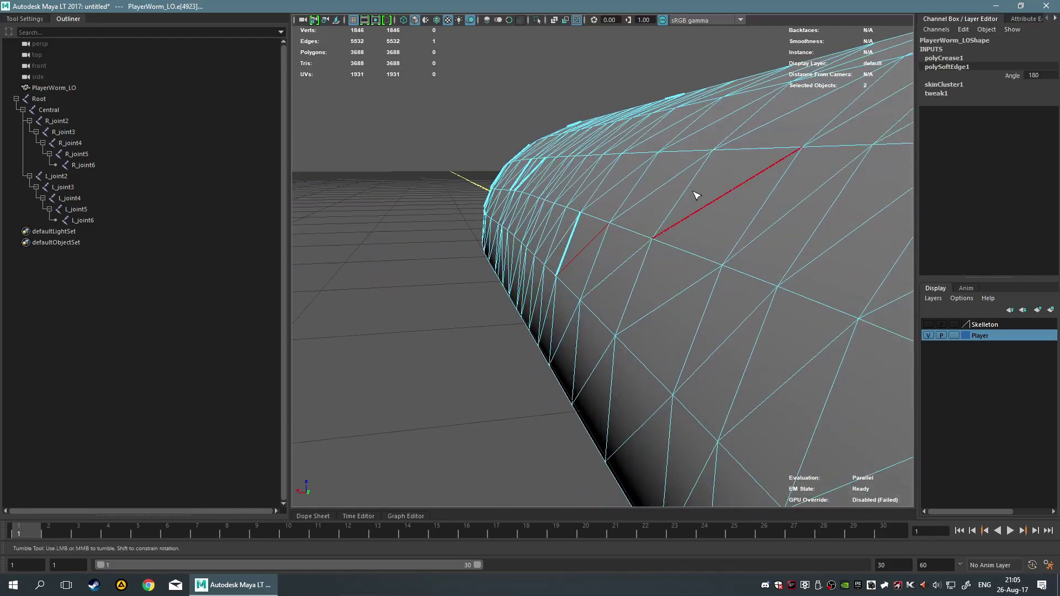
left_click(429, 270)
right_click_drag(429, 270, 439, 291, "alt")
left_click_drag(528, 301, 562, 299, "alt")
Examine the edges along the worm's lower rim and rounded end, selecting a few of them for comparison.
left_click(600, 301)
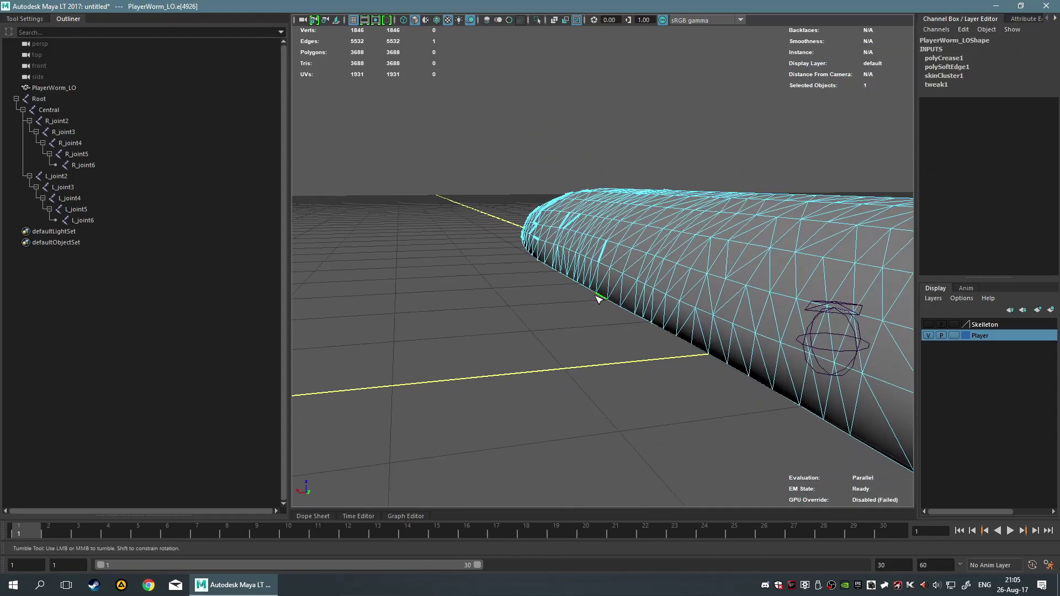
left_click(604, 303, "shift")
left_click_drag(603, 350, 623, 331, "alt")
right_click_drag(624, 331, 579, 295, "alt")
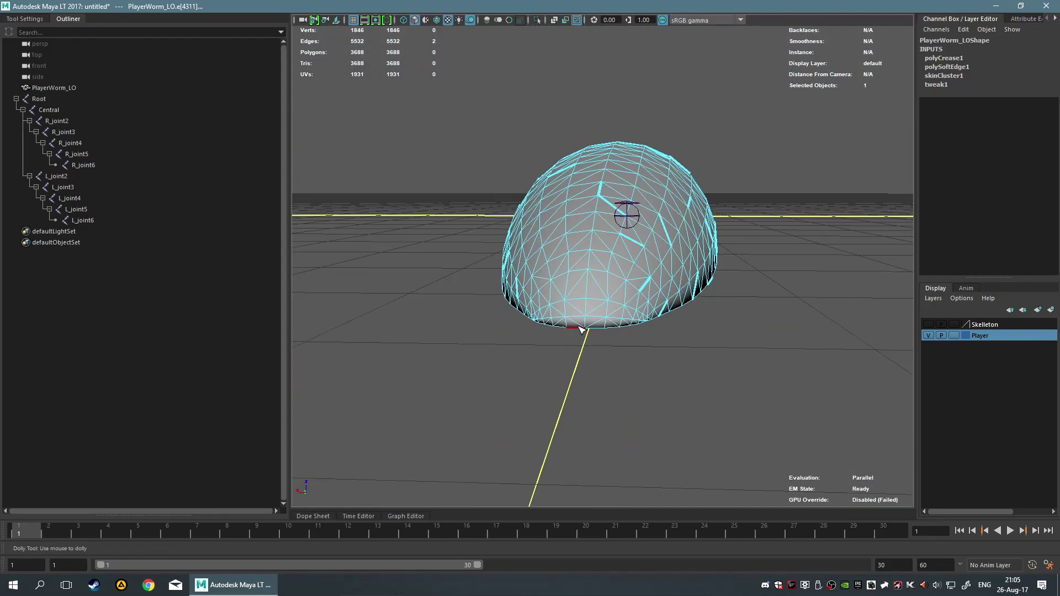
left_click(611, 326, "shift")
left_click(621, 356)
left_click_drag(619, 355, 543, 406, "alt")
scroll(535, 238, "up", 3)
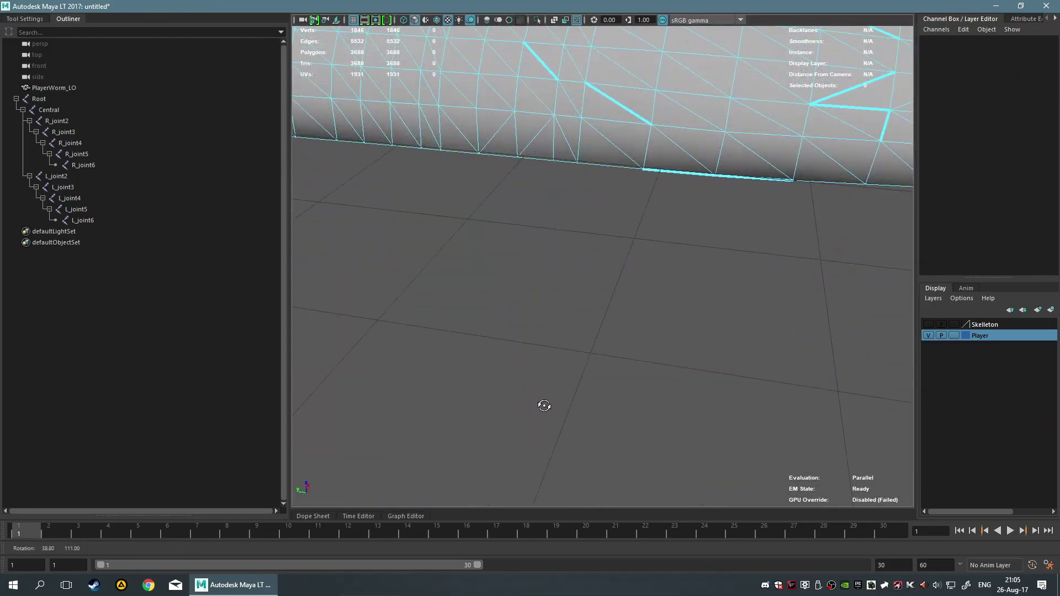
scroll(614, 345, "down", 5)
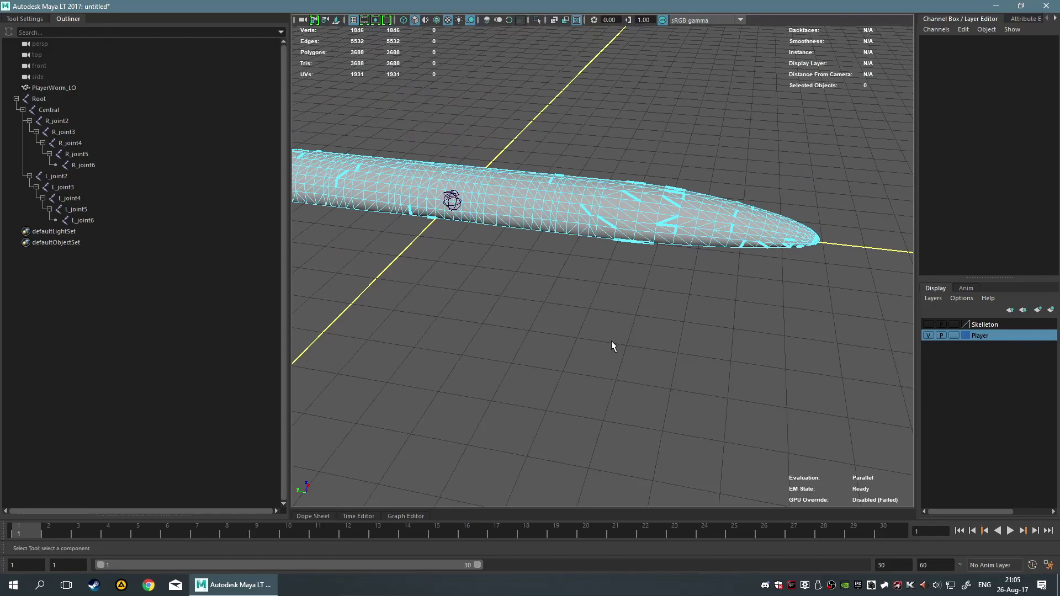
double_click(471, 351)
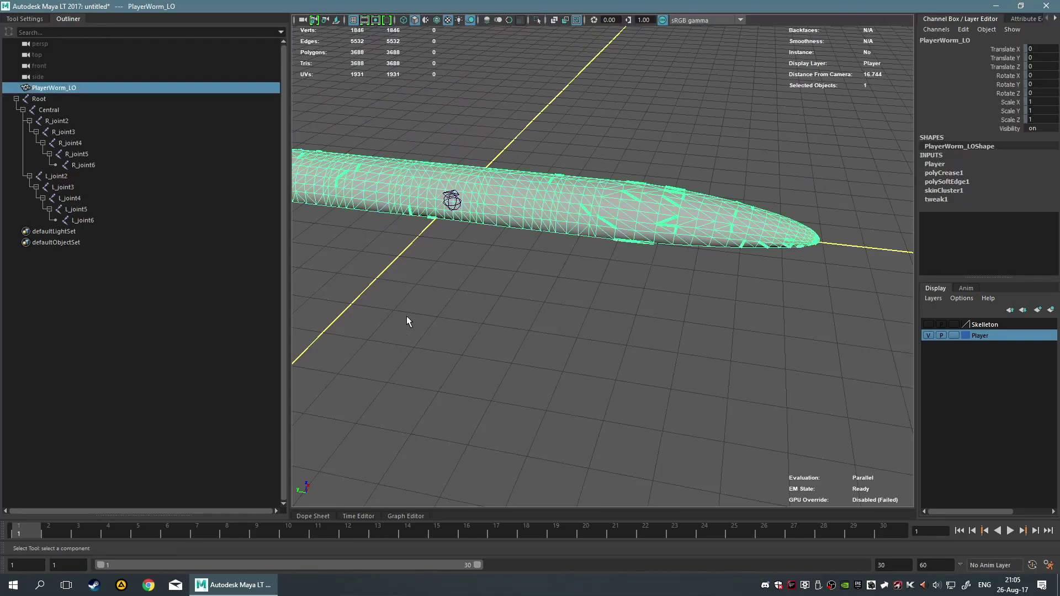
left_click(396, 305)
double_click(559, 210)
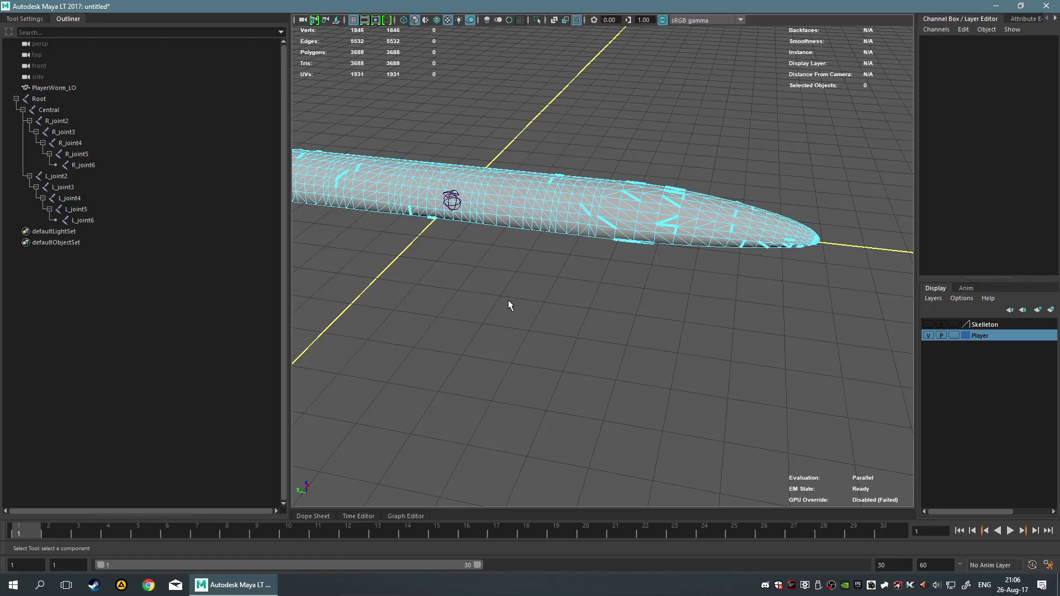
key("space")
left_click(365, 261)
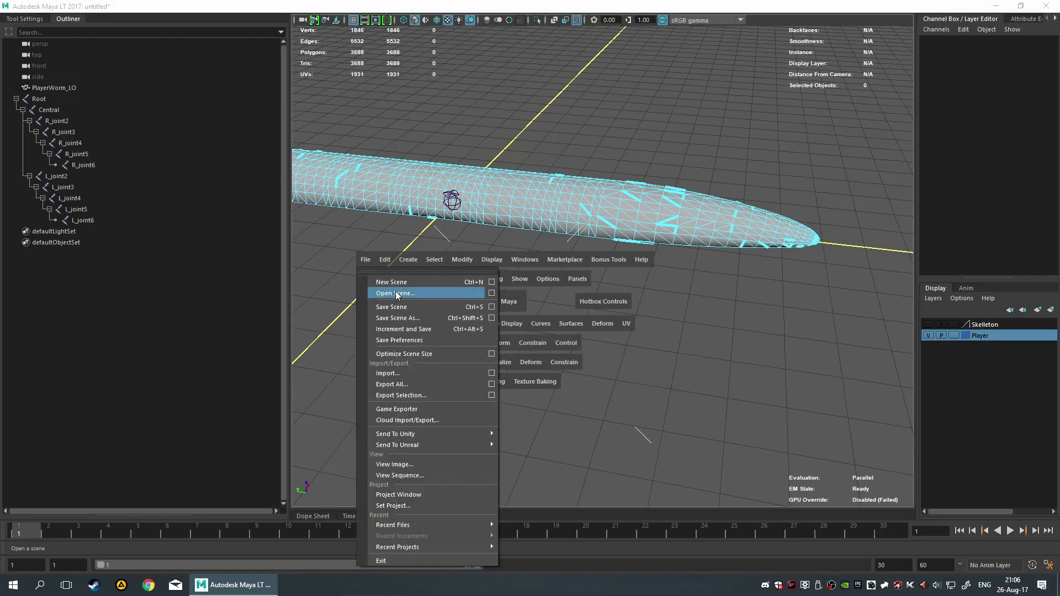
left_click(396, 291)
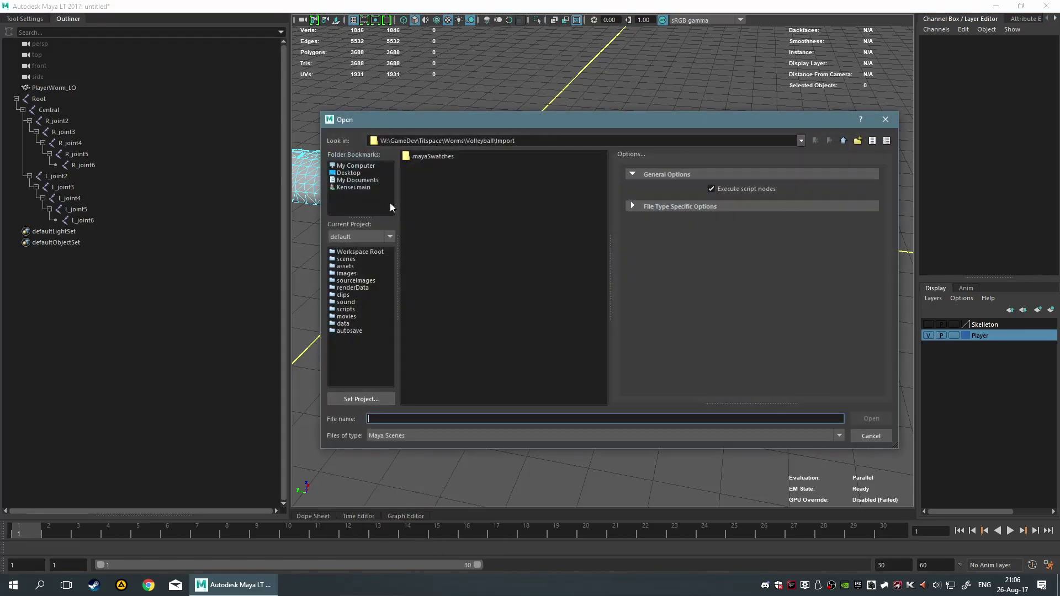
left_click(345, 259)
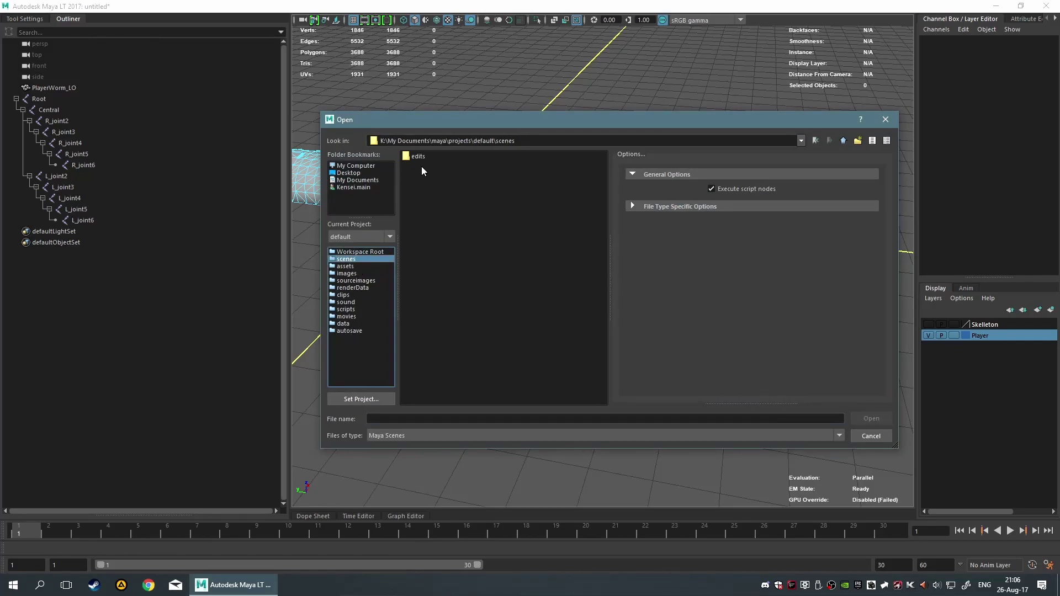
left_click(356, 281)
left_click(358, 265)
left_click(356, 288)
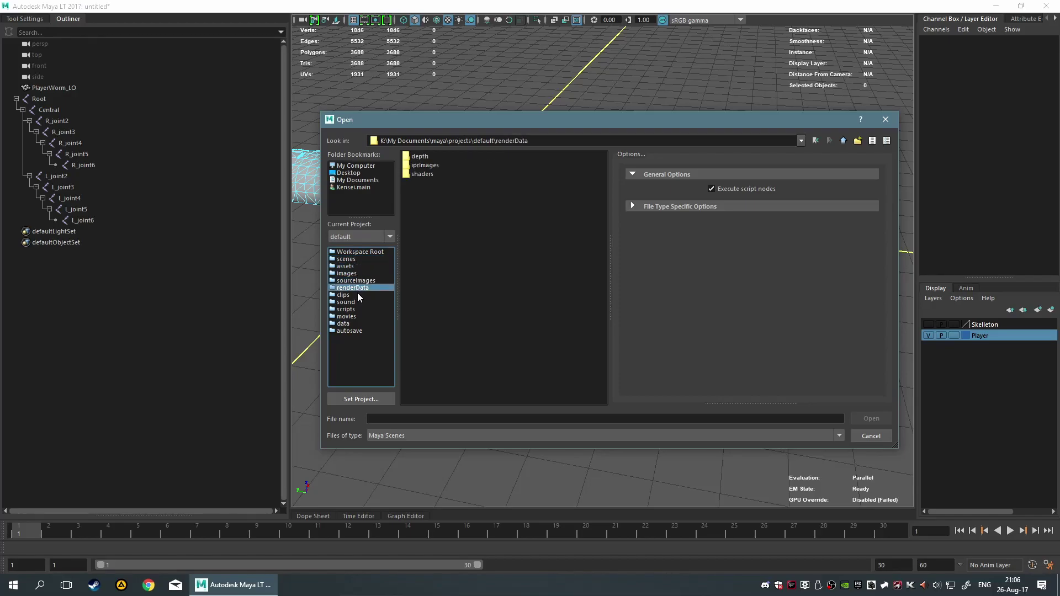
left_click(359, 324)
left_click(362, 253)
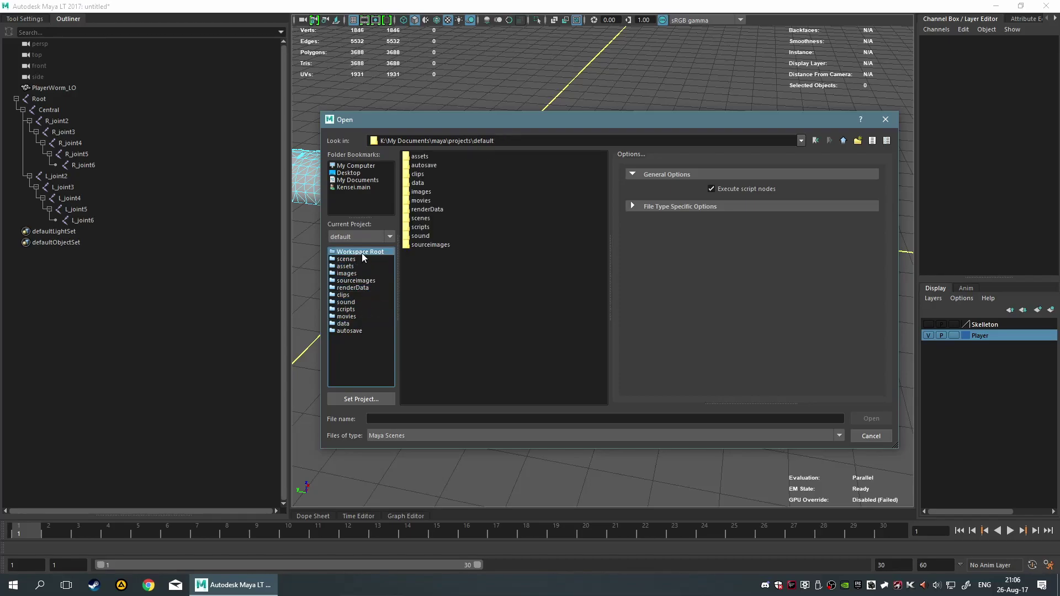
left_click(356, 263)
key("Escape")
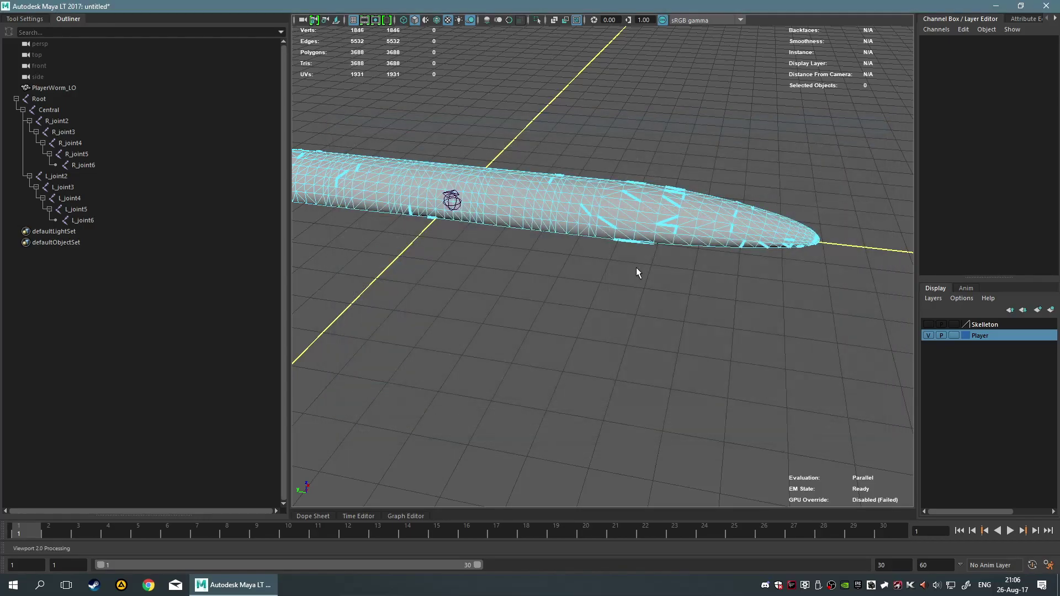
Open the Wormyball.0001 scene from the Wormball project's scenes folder, discarding the changes to the untitled scene.
key("space")
left_click(264, 270)
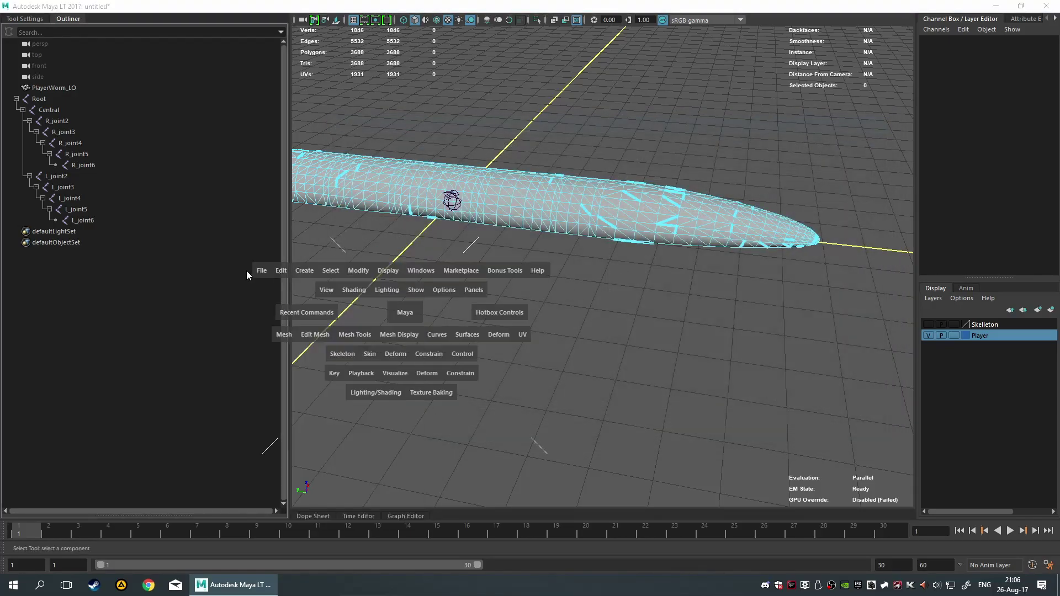
left_click(258, 271)
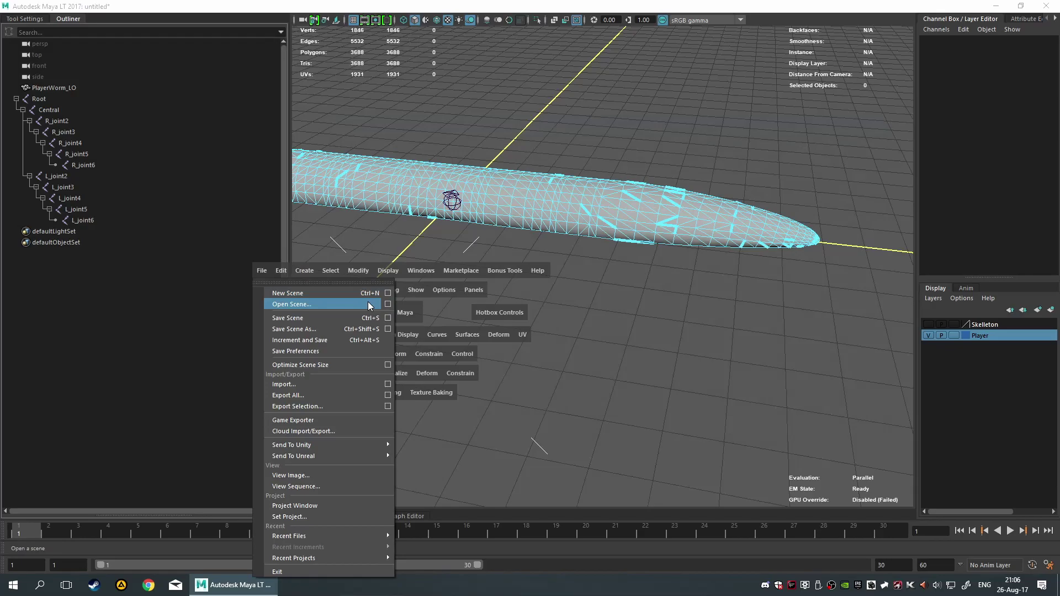
left_click(388, 304)
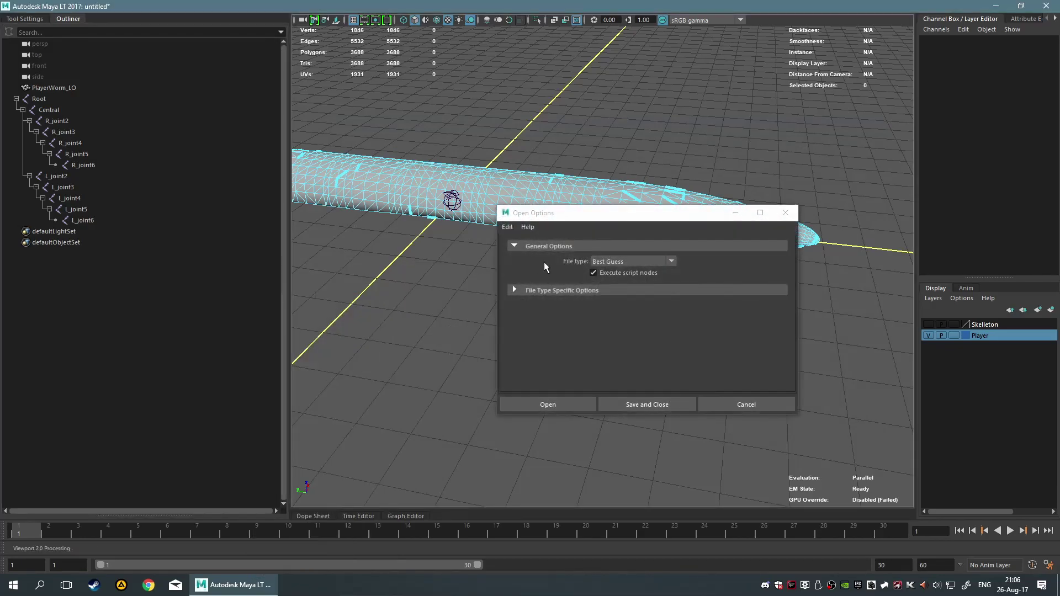
left_click(638, 263)
left_click(638, 264)
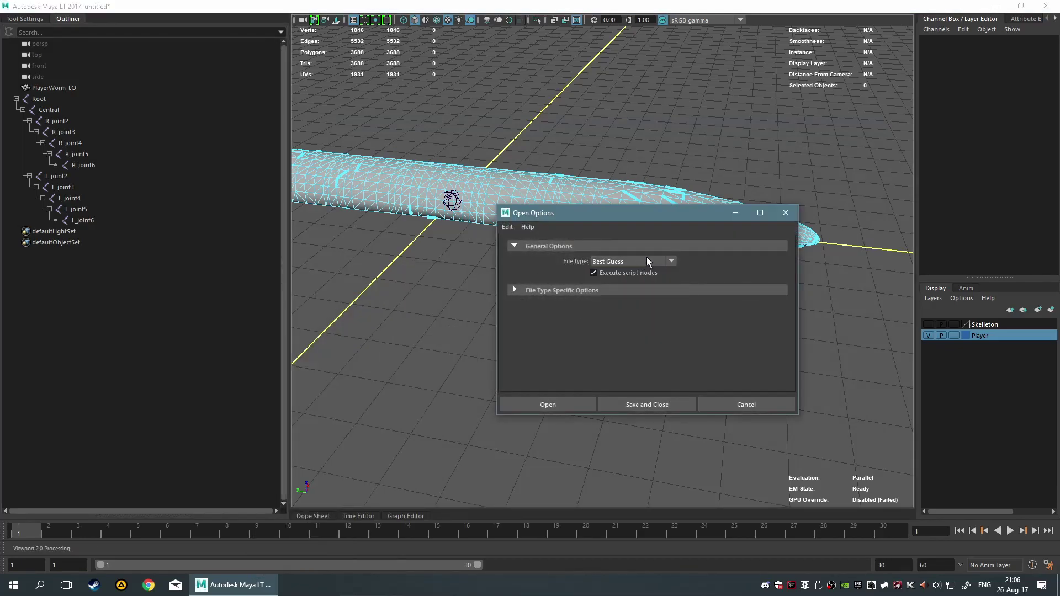
left_click(546, 402)
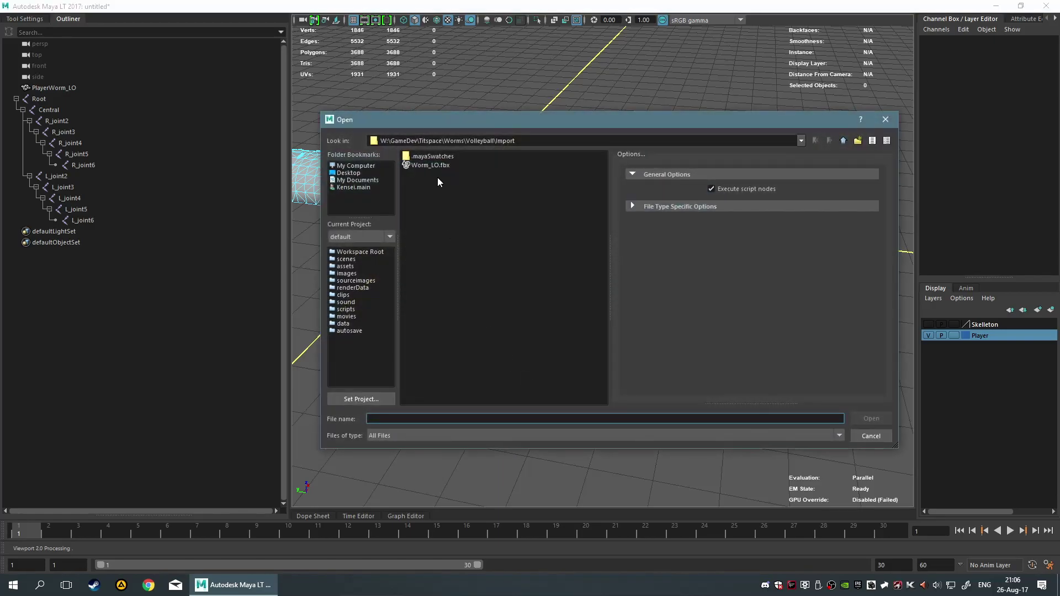
scroll(363, 240, "down", 1)
left_click(346, 259)
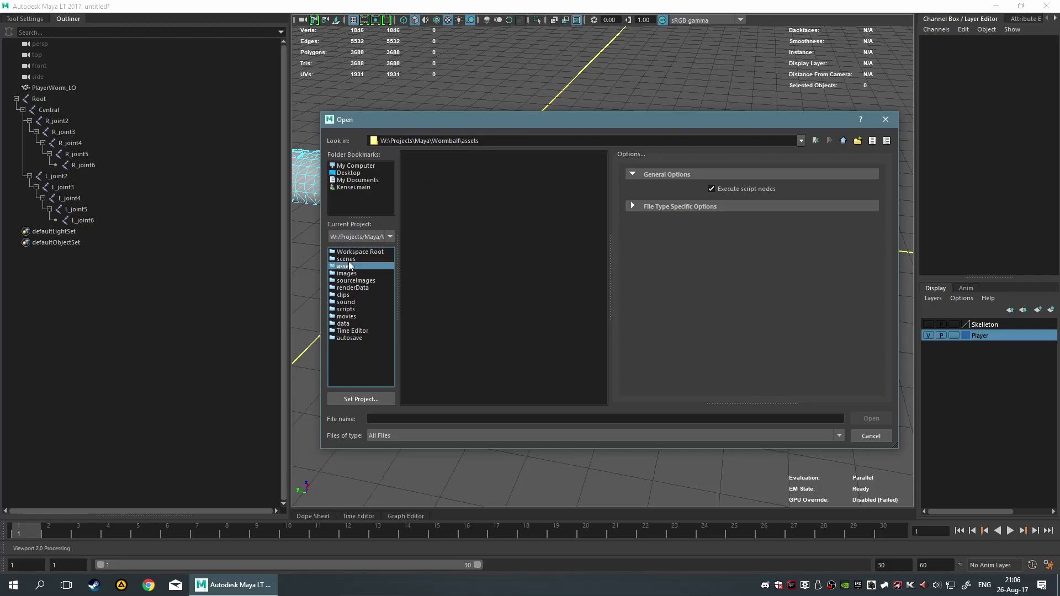
double_click(443, 201)
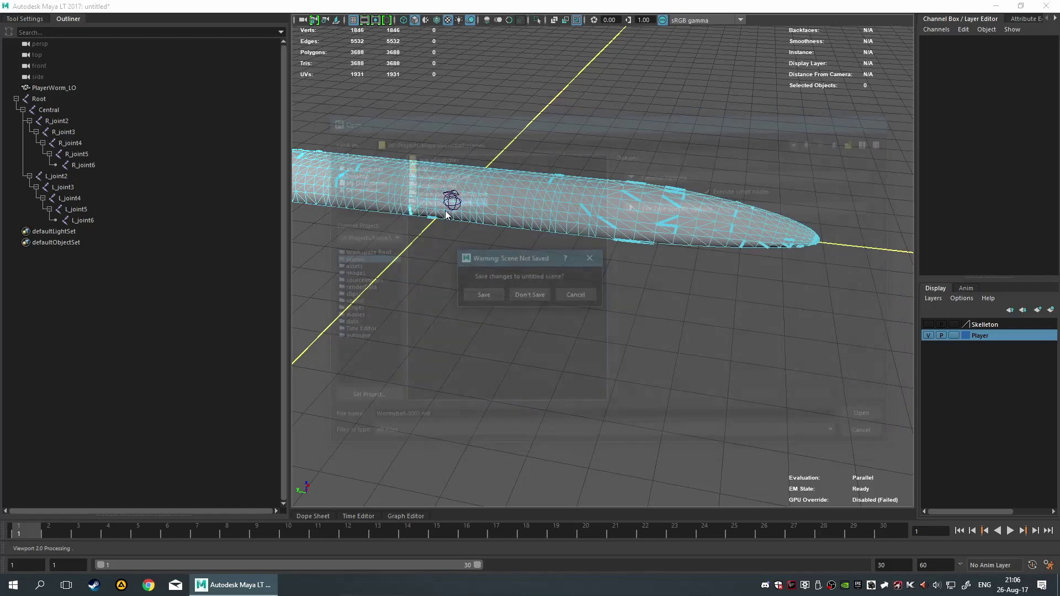
left_click(531, 295)
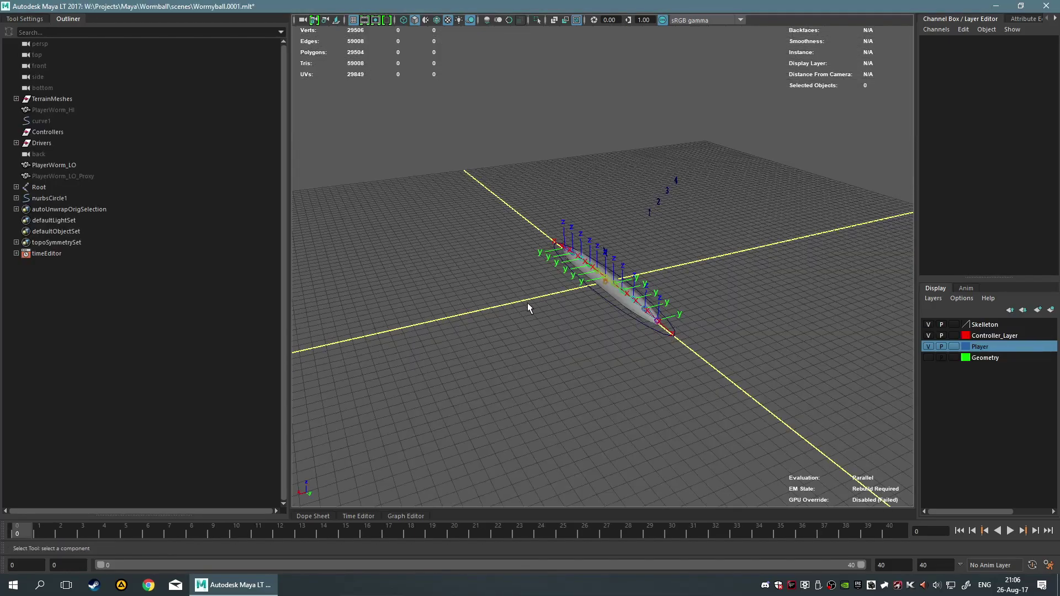
Collapse the Outliner and frame the whole worm rig at the start of the timeline.
left_click_drag(545, 303, 607, 323, "alt")
scroll(615, 338, "up", 6)
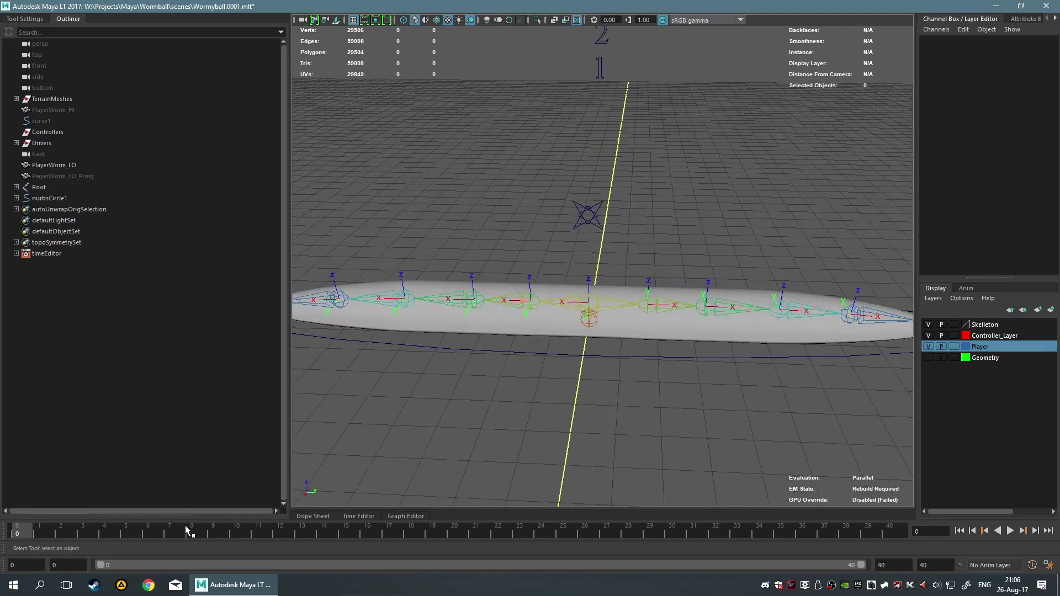
left_click_drag(23, 531, 3, 503)
left_click(72, 19)
middle_click_drag(408, 342, 455, 315, "alt")
scroll(456, 321, "up", 3)
scroll(449, 319, "down", 5)
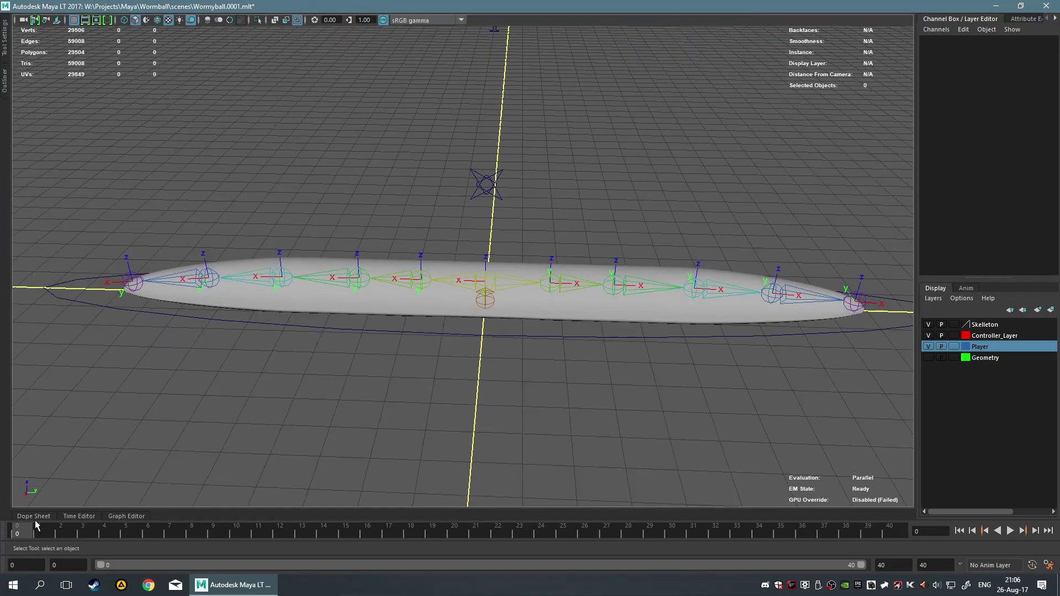
Look over the Graph Editor and the Time Editor, and collapse them again.
left_click(86, 518)
left_click(118, 430)
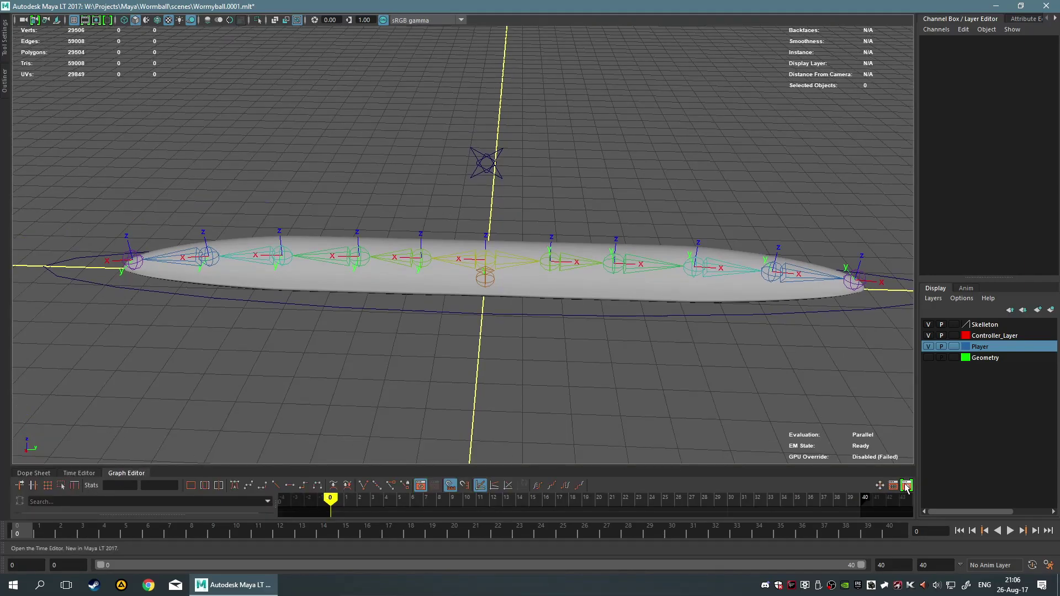
left_click(78, 473)
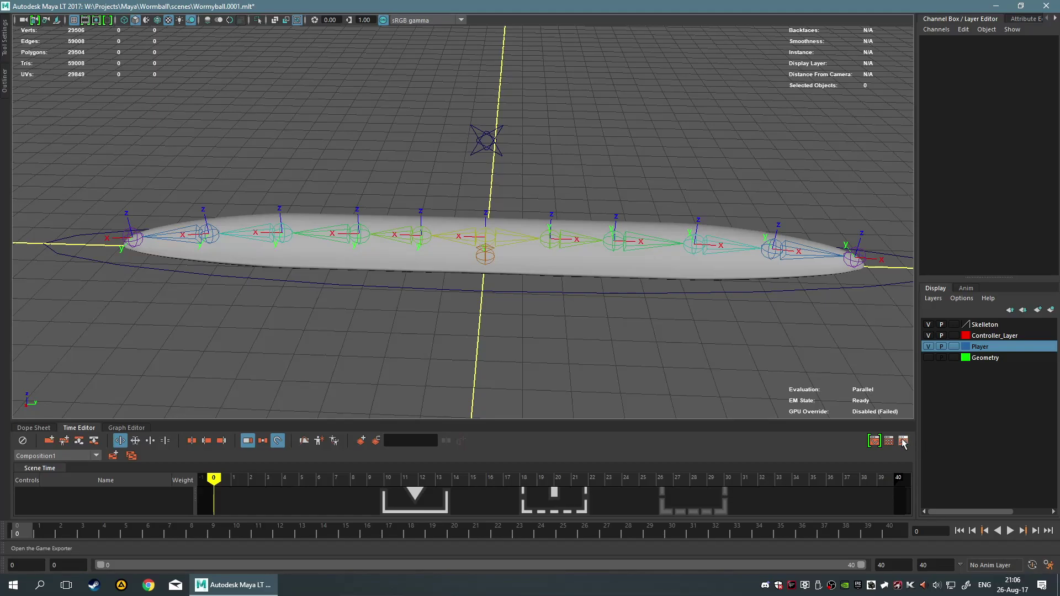
left_click(114, 429)
double_click(122, 428)
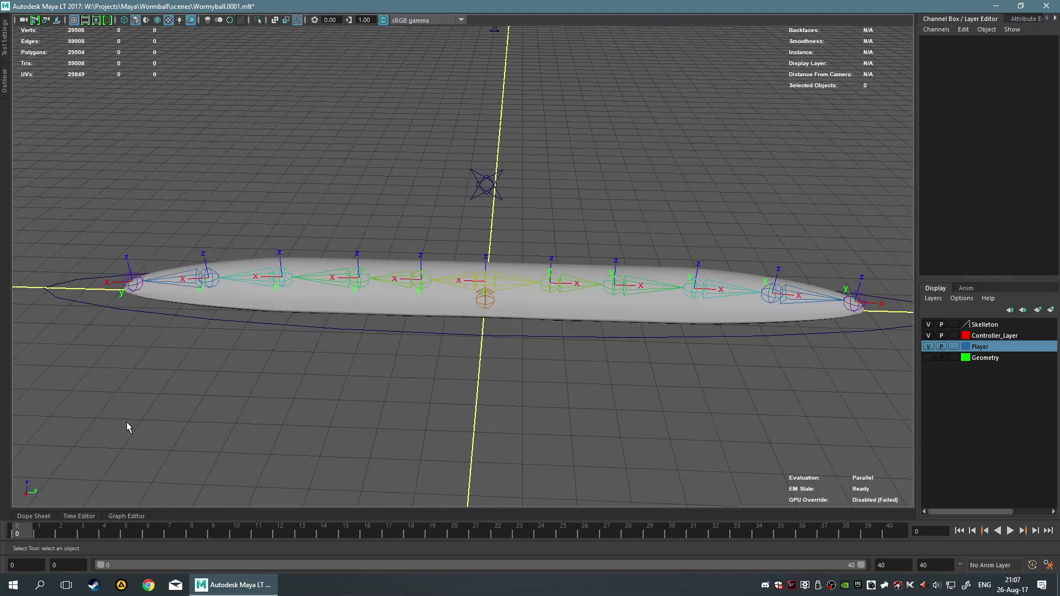
Open the Game Exporter, move it clear of the worm's centre and show its Time Editor export settings.
key("space")
left_click(116, 133)
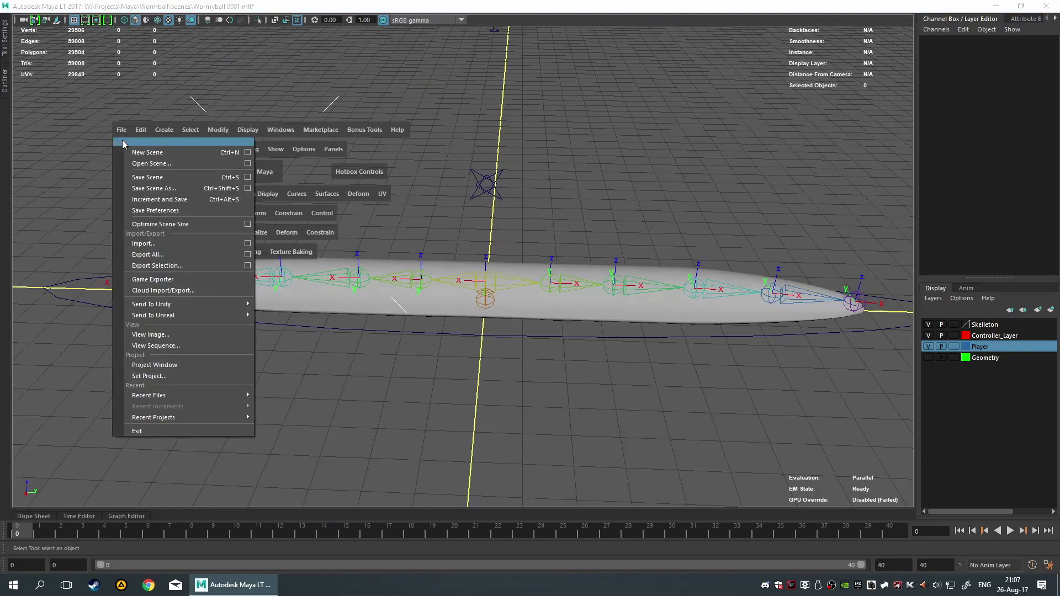
left_click(171, 240)
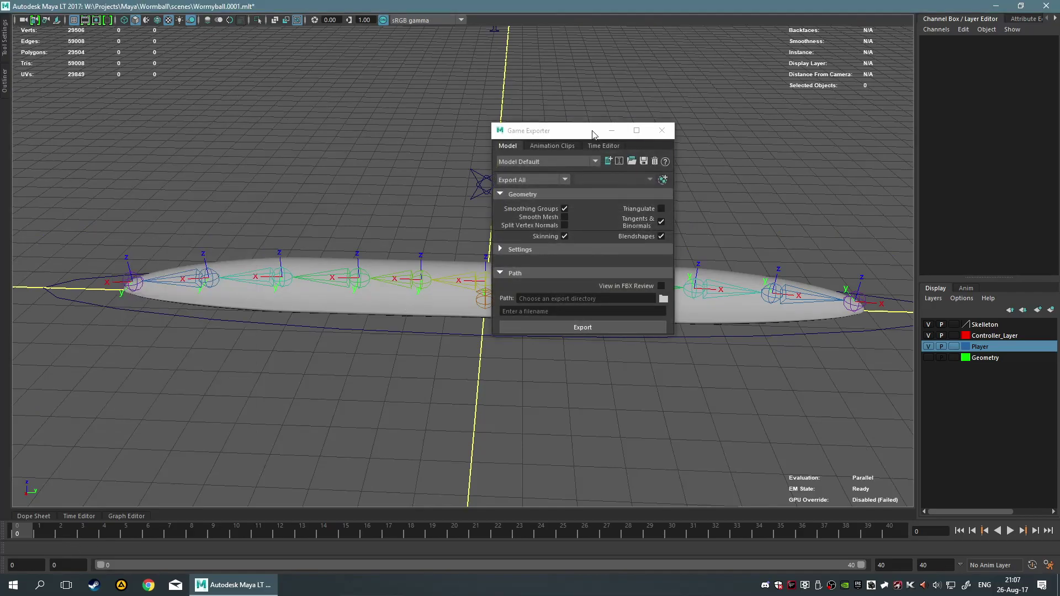
left_click_drag(591, 135, 710, 144)
left_click(722, 155)
left_click_drag(582, 201, 399, 190, "alt")
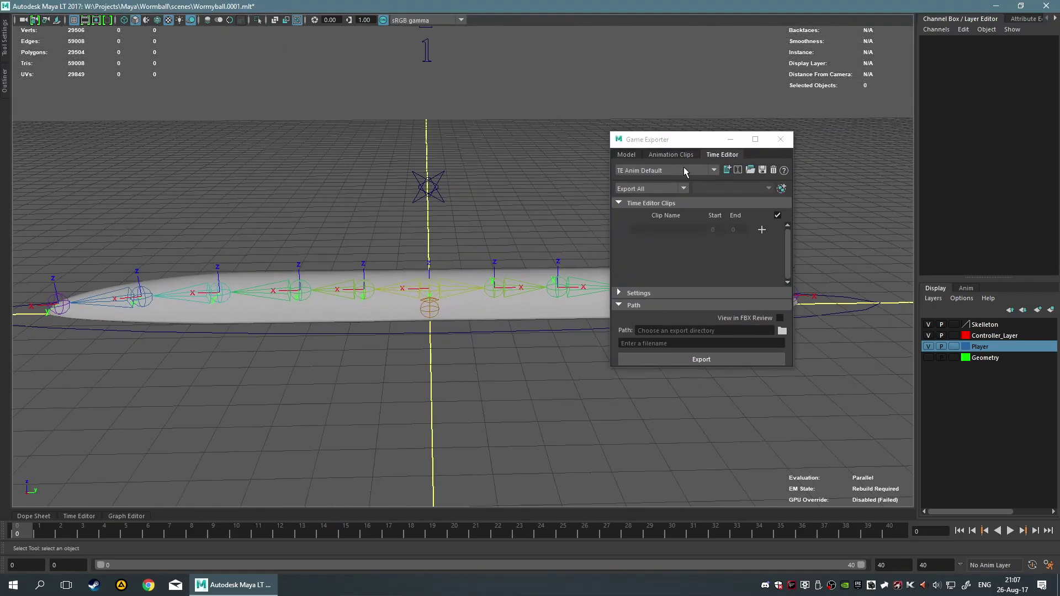
Set the Game Exporter's animation clips to Export Selection, briefly checking the Center controller, and close the exporter.
left_click(673, 152)
left_click_drag(470, 156, 458, 152, "alt")
left_click(444, 177)
left_click_drag(468, 191, 482, 185, "alt")
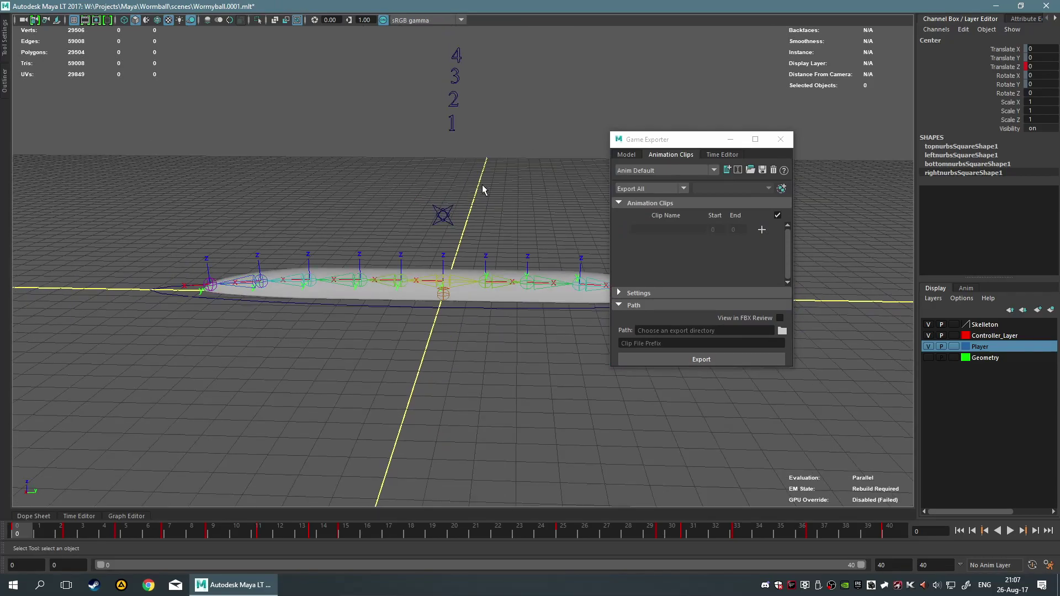
left_click(530, 198)
left_click(641, 187)
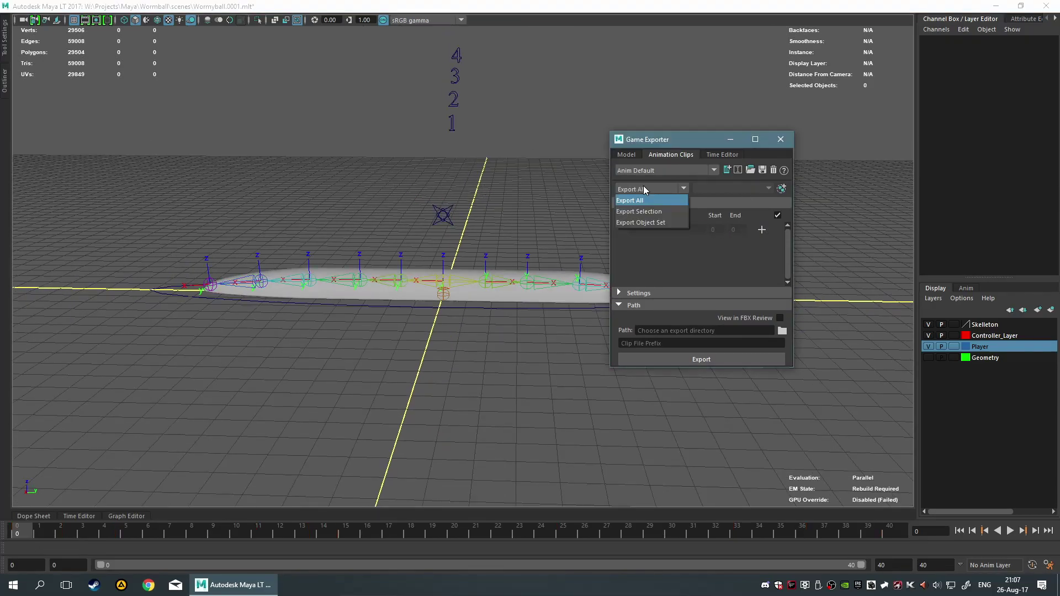
left_click(646, 212)
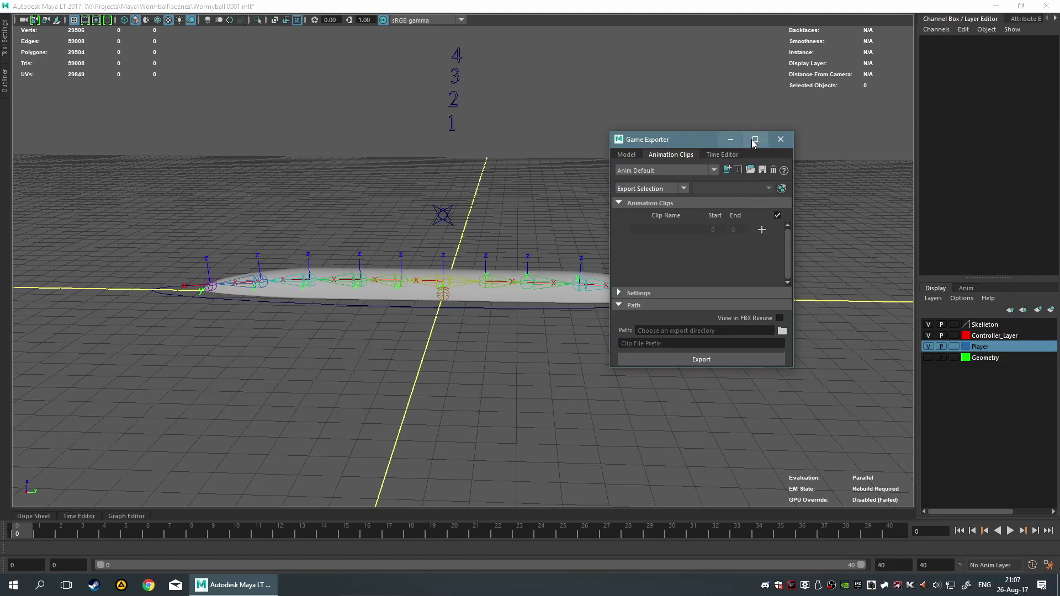
left_click(780, 139)
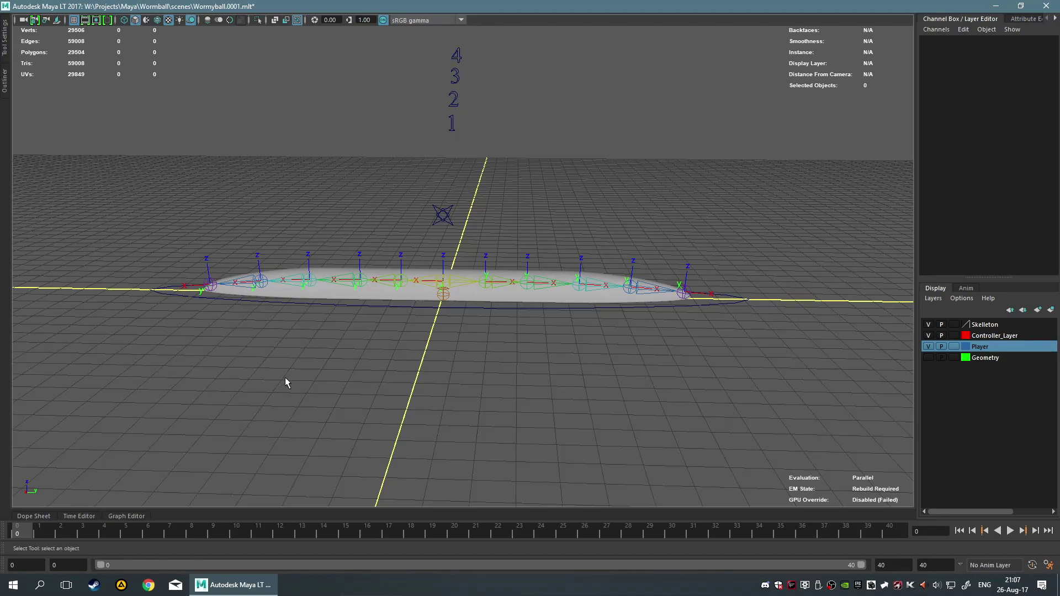
Play and scrub the worm's animation, examining the poses around frames 7, 15 and 38.
mouse_move(24, 528)
left_mouse_down()
mouse_move(237, 528)
mouse_move(36, 510)
mouse_move(240, 508)
mouse_move(174, 512)
mouse_move(277, 519)
mouse_move(167, 534)
left_mouse_up()
scroll(445, 407, "up", 5)
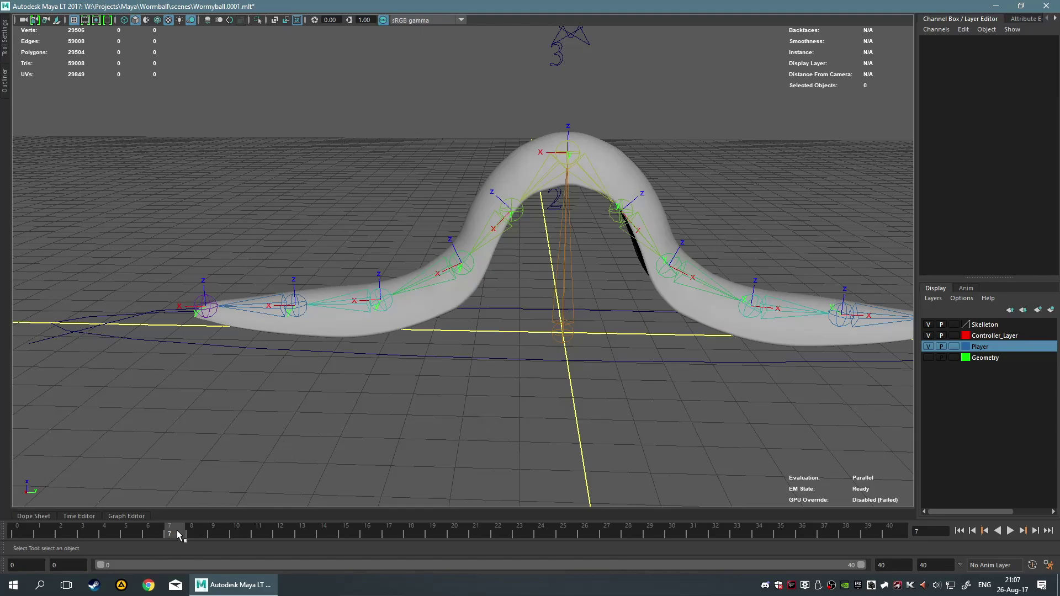
key("alt+v")
mouse_move(190, 536)
left_mouse_down()
mouse_move(39, 533)
mouse_move(232, 536)
mouse_move(79, 535)
mouse_move(335, 549)
mouse_move(349, 523)
left_mouse_up()
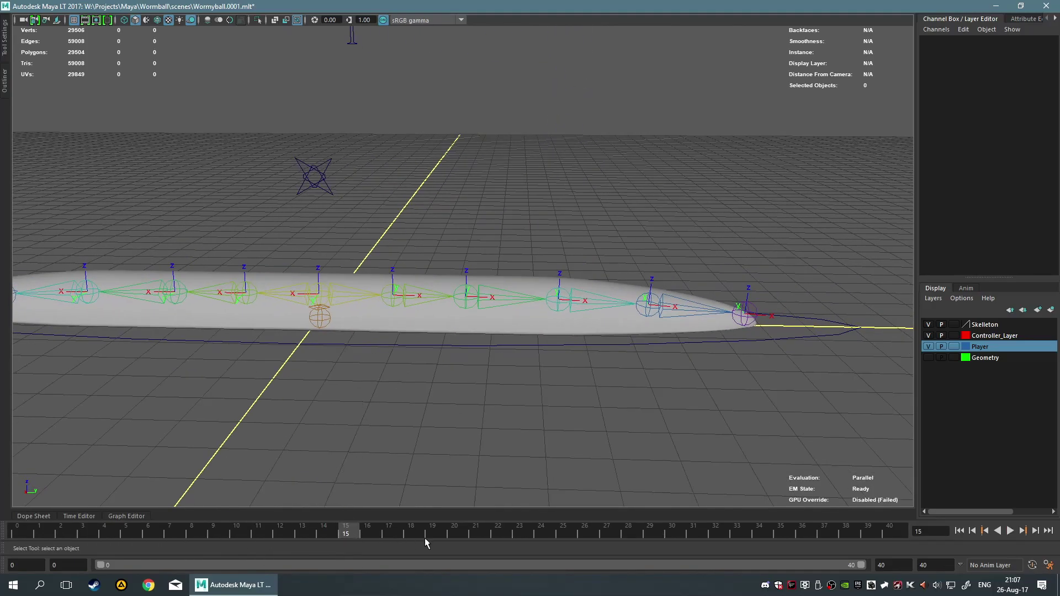
key("alt+v")
mouse_move(673, 536)
left_mouse_down()
mouse_move(798, 530)
mouse_move(720, 511)
mouse_move(845, 505)
mouse_move(698, 478)
mouse_move(670, 350)
mouse_move(674, 385)
mouse_move(640, 388)
mouse_move(624, 344)
left_mouse_up()
Try to add a nonlinear Bend deformer to the arched worm at frame 38, and undo the last action.
key("space")
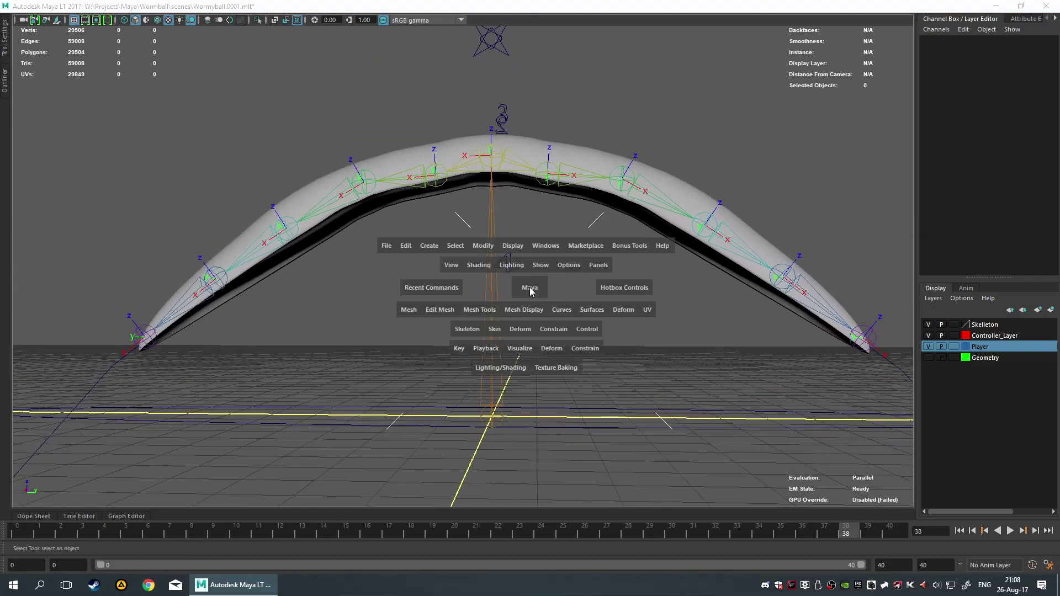
left_click(616, 310)
mouse_move(702, 89)
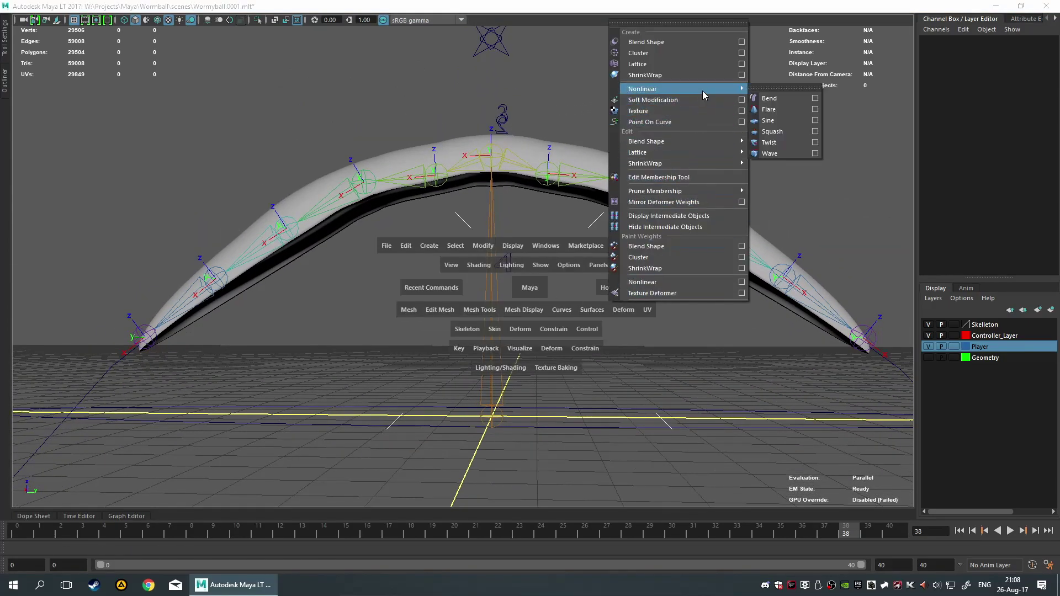
left_click(779, 97)
left_click_drag(663, 311, 560, 389, "alt")
left_click_drag(515, 283, 517, 266, "alt")
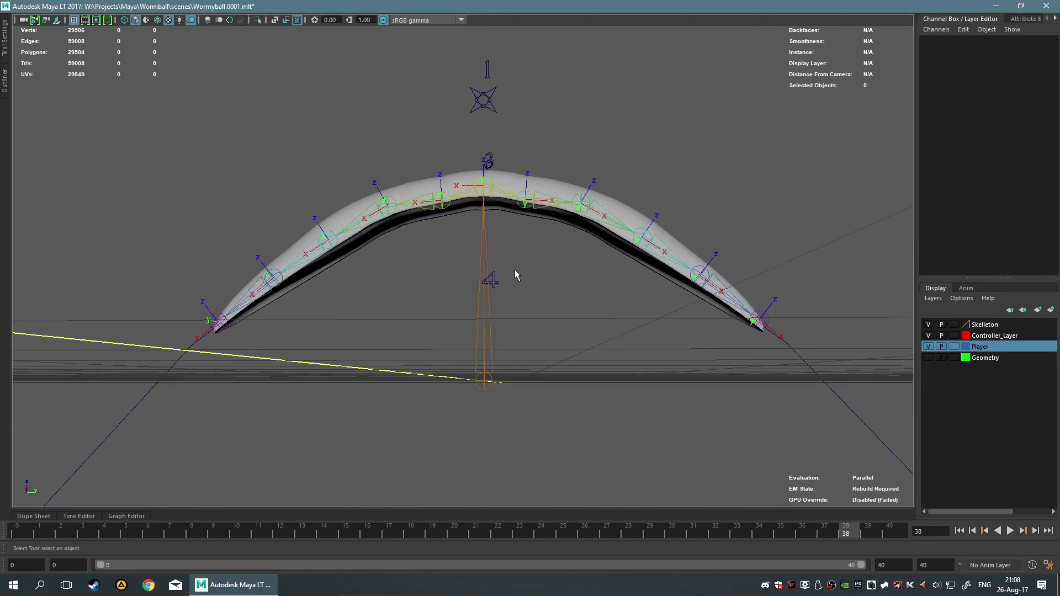
middle_click_drag(518, 266, 522, 297, "alt")
left_click_drag(523, 297, 526, 296, "alt")
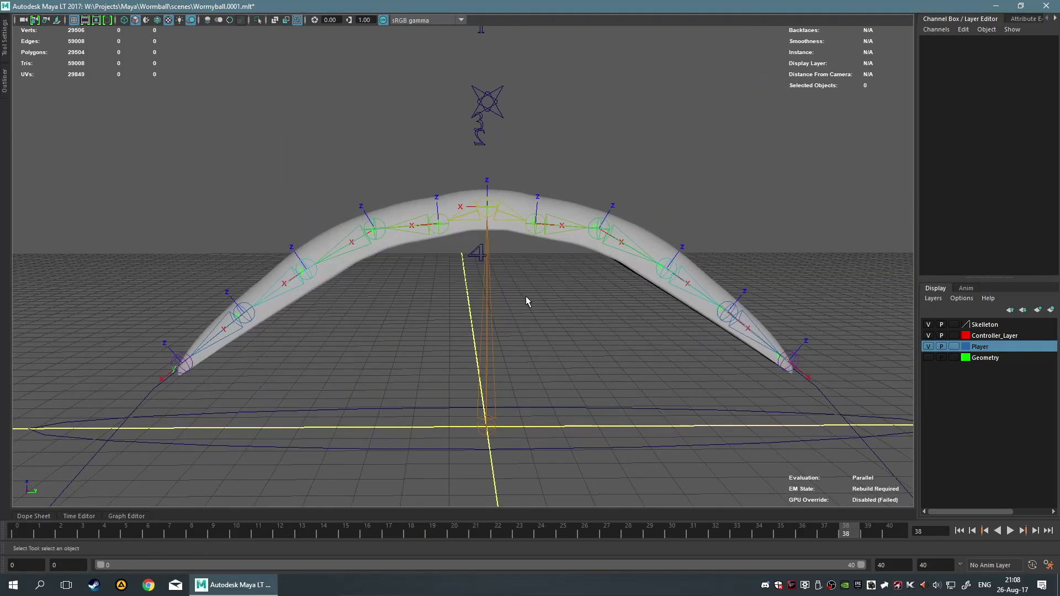
key("ctrl+z")
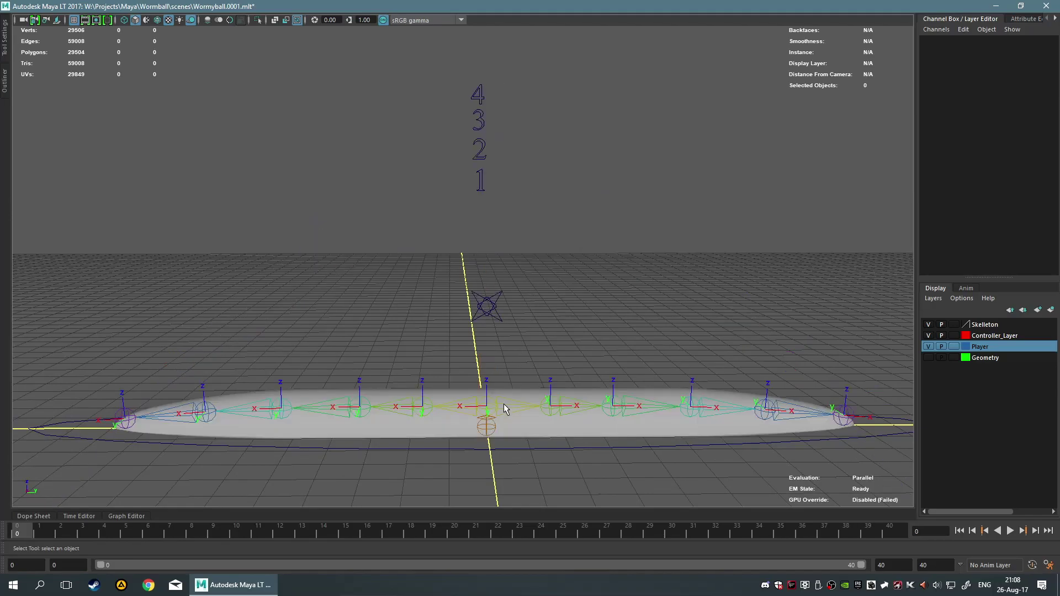
Select the Central joint and play and scrub the worm's animation, stopping at frame 30.
left_click(486, 409)
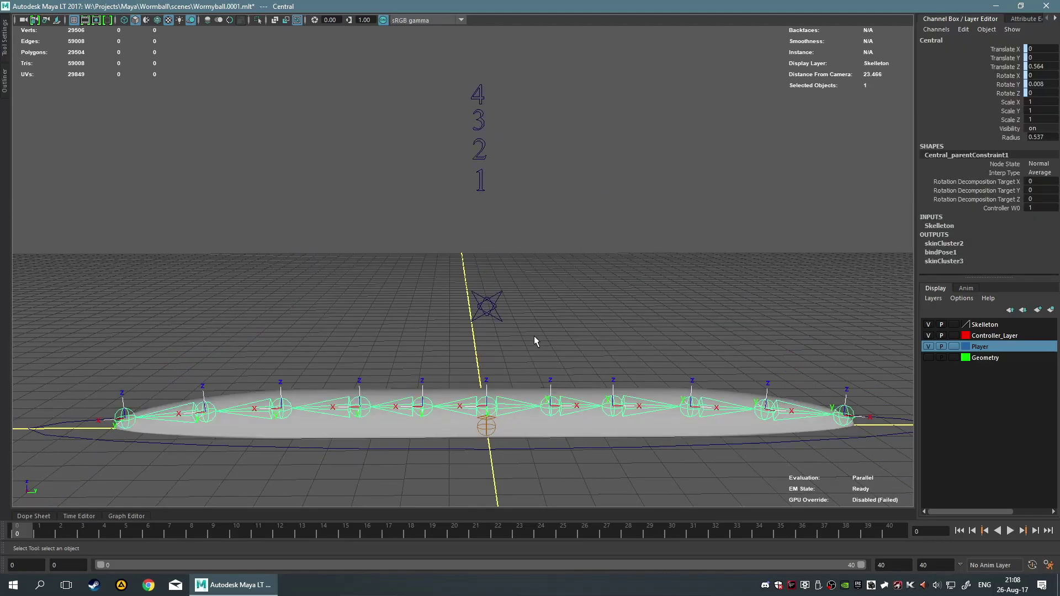
key("alt+v")
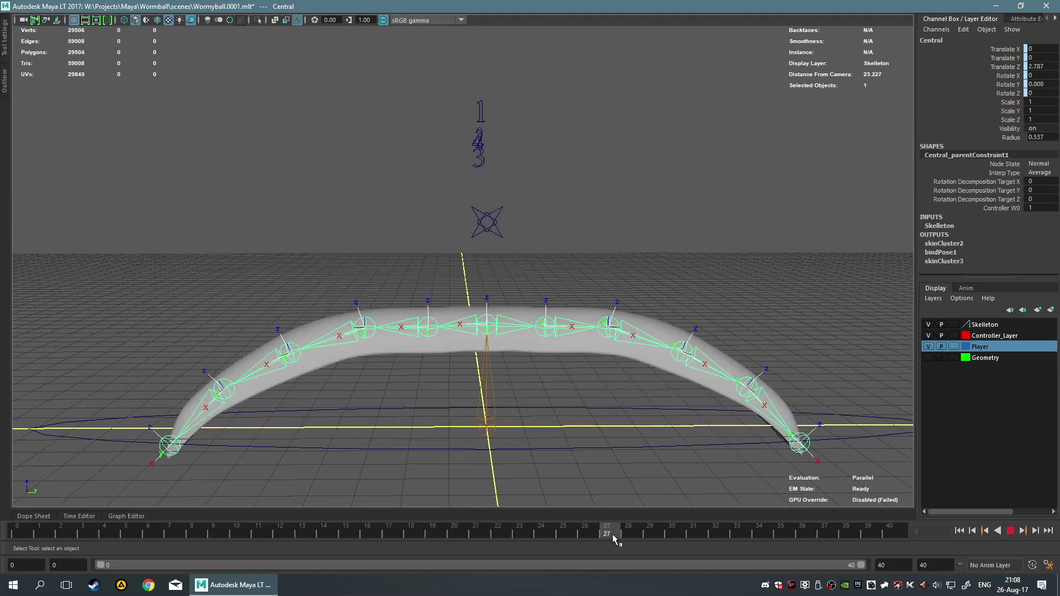
left_click(748, 532)
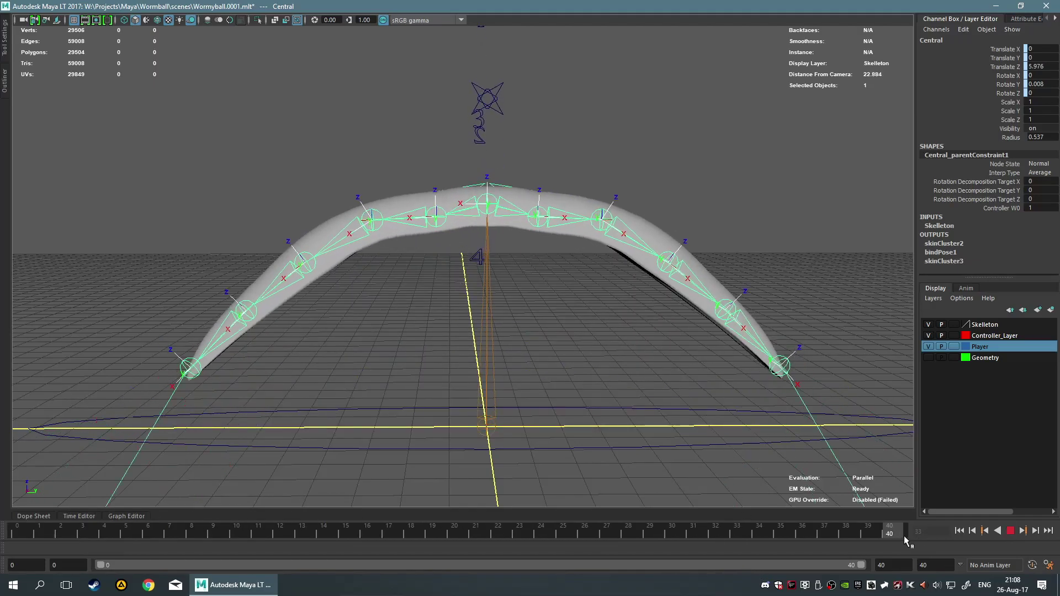
key("alt+v")
mouse_move(760, 534)
left_mouse_down()
mouse_move(846, 536)
mouse_move(672, 533)
left_mouse_up()
Add a nonlinear Bend deformer to the selected Central joint chain.
key("space")
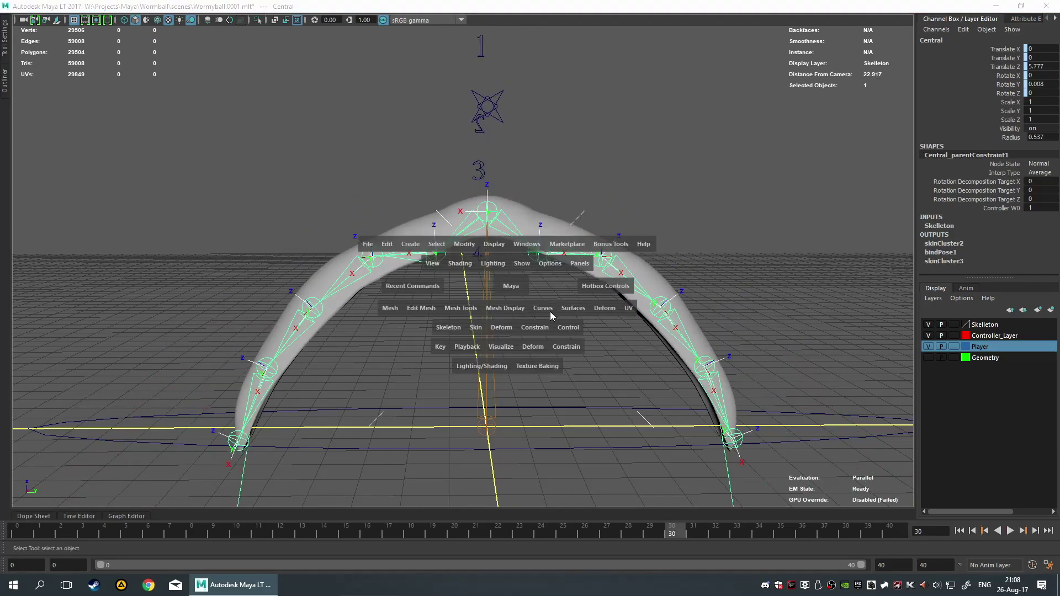
left_click(597, 304)
mouse_move(716, 88)
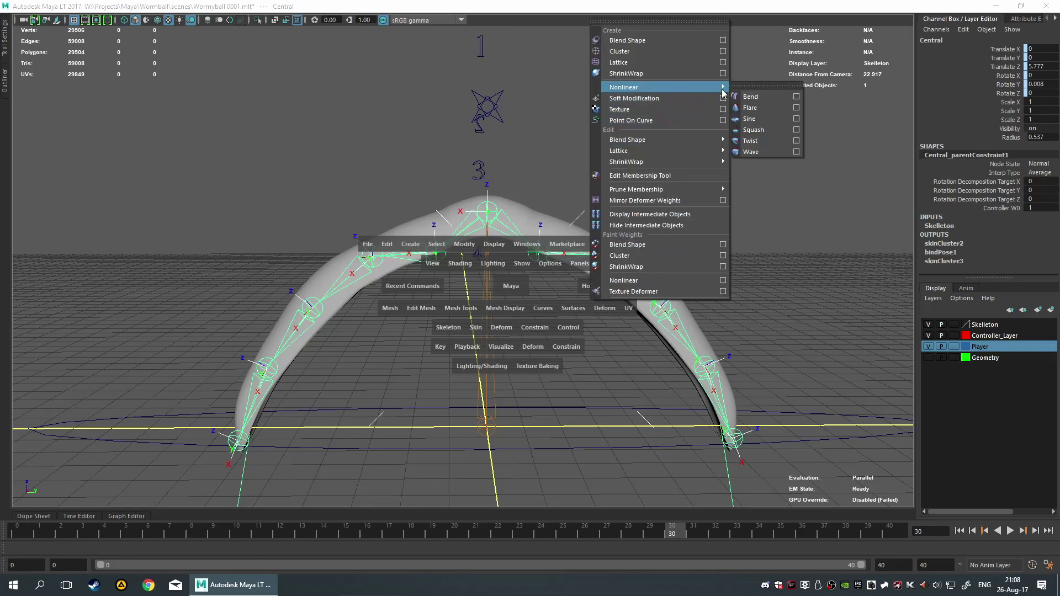
left_click(787, 96)
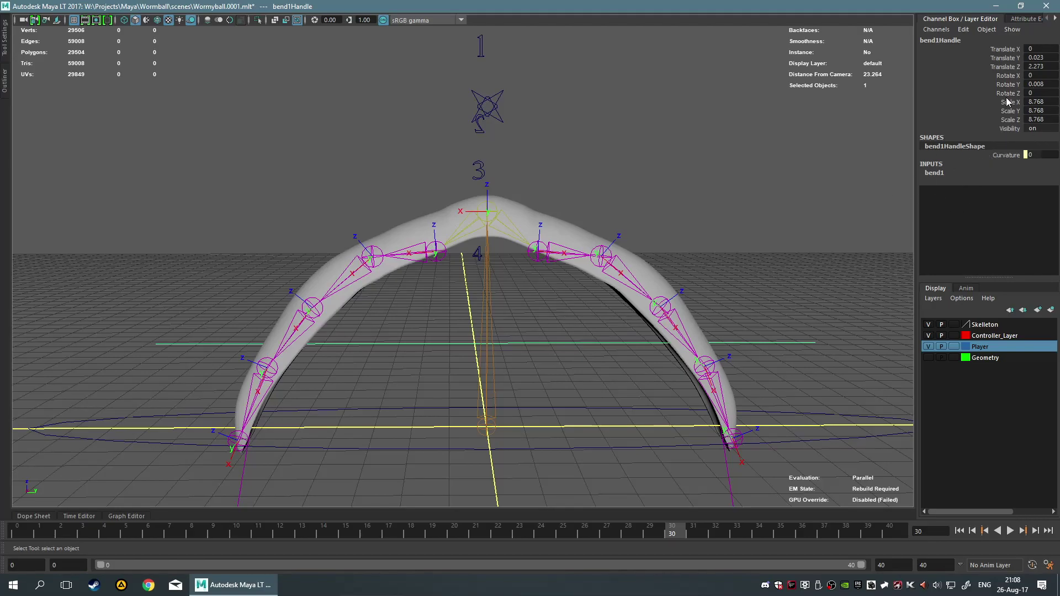
Show the bend1 deformer's settings and raise its Curvature to about 59.588.
left_click(953, 173)
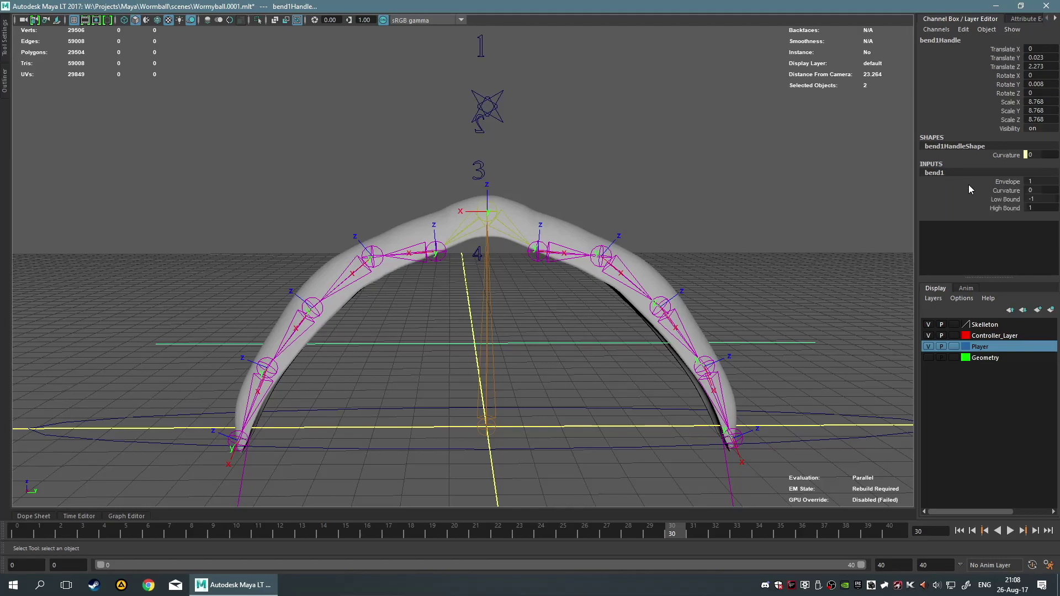
left_click(1002, 191)
middle_click_drag(761, 180, 630, 175)
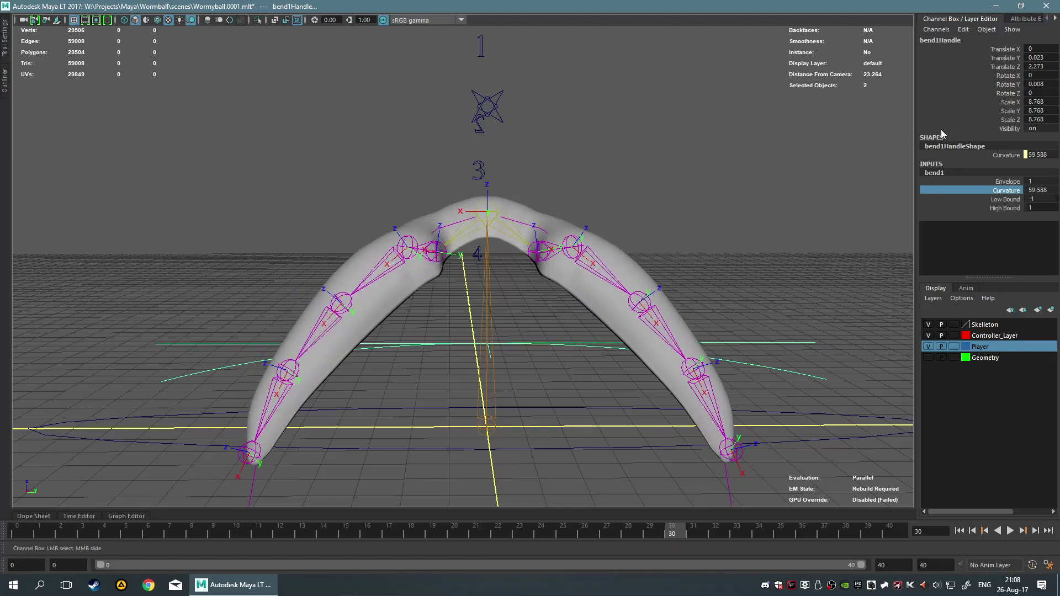
Try rotating the bend handle about Z and Y, undoing each, and turn its Rotate X to about -179.28.
left_click(1004, 95)
middle_click_drag(764, 112, 845, 135)
key("ctrl+z")
left_click(995, 85)
key("ctrl+z")
left_click(1008, 76)
middle_click_drag(728, 132, 1004, 156)
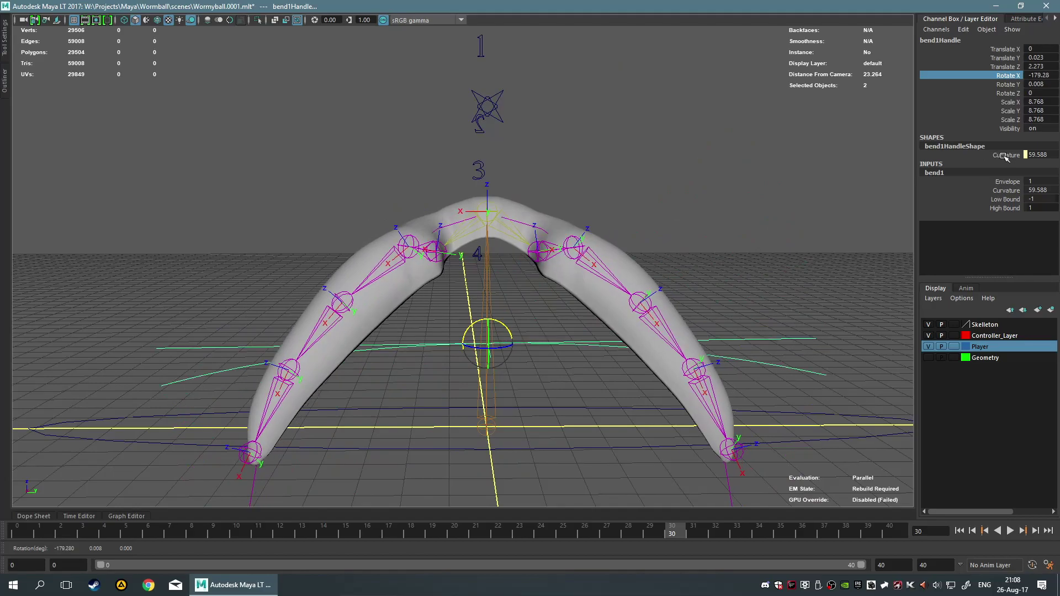
Try a Rotate X value of 180 on the bend handle, view the worm from the side, and undo it.
double_click(1031, 75)
type("180")
key("Return")
left_click_drag(741, 263, 801, 195, "alt")
key("ctrl+z")
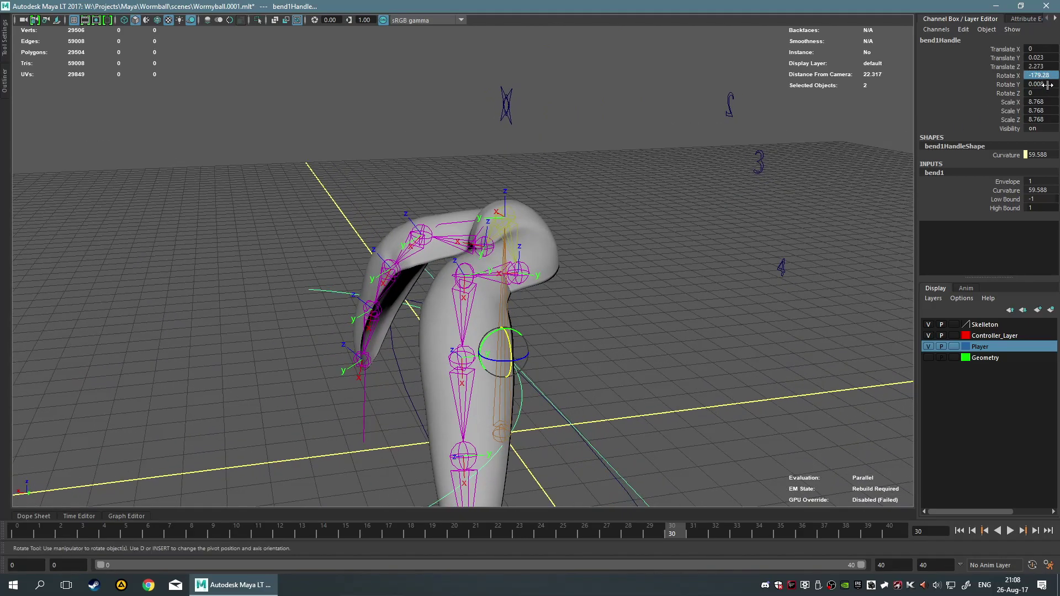
Try Rotate X values of 0 and 90 on the bend handle, and reset the value to 0.
double_click(1043, 76)
type("0")
key("Return")
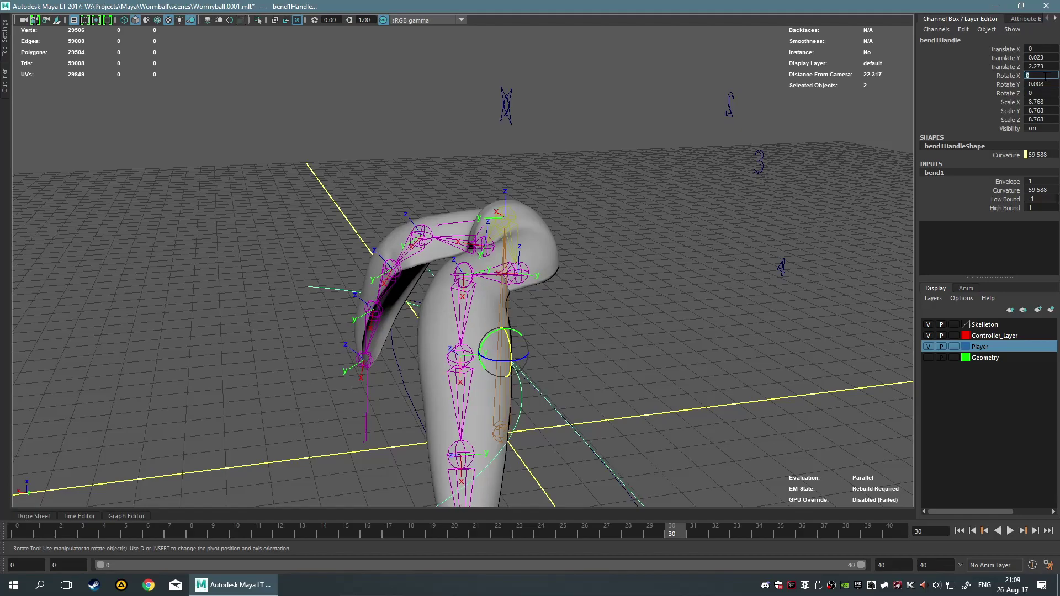
type("90")
key("Return")
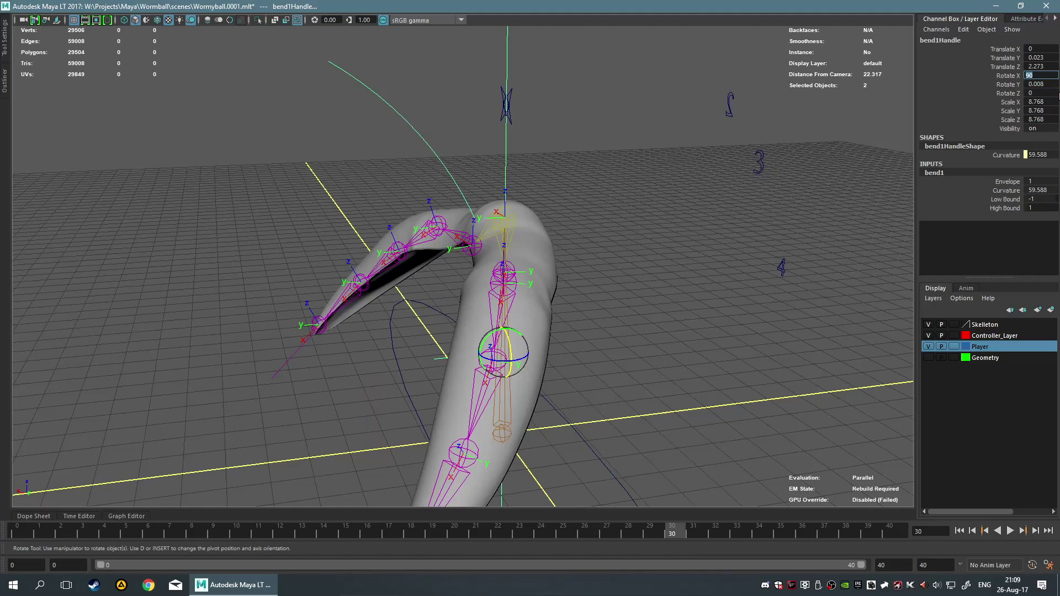
left_click_drag(715, 151, 795, 159, "alt")
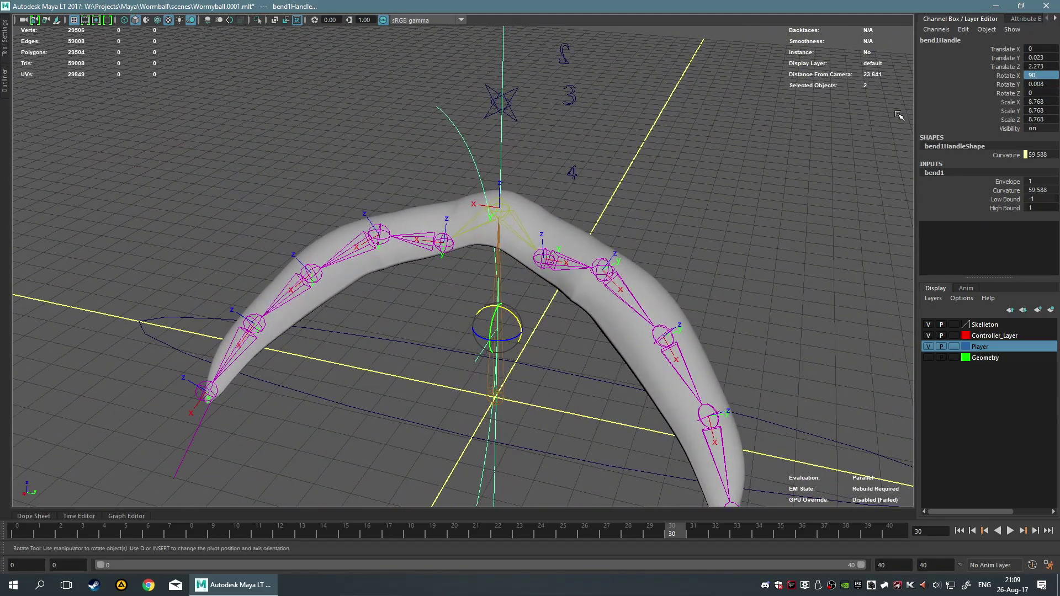
left_click(1038, 76)
type("0")
key("Return")
Try rotating the bend handle about its Z axis, and undo the rotation.
left_click(1006, 94)
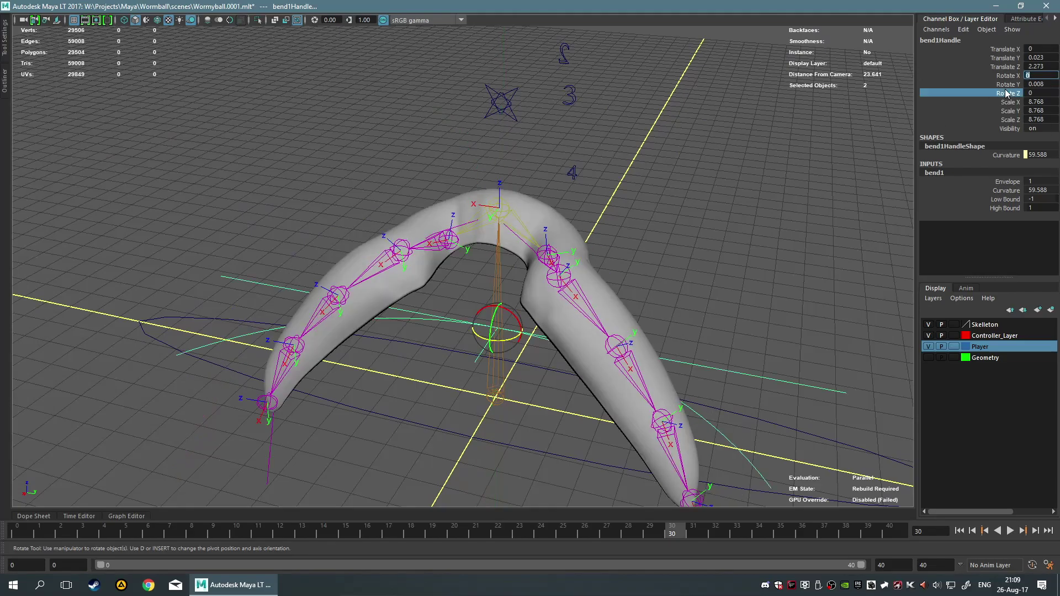
middle_click_drag(643, 170, 519, 179)
key("ctrl+z")
Set the bend handle's Rotate Y to 90.
left_click(1013, 85)
middle_click_drag(674, 139, 480, 186)
left_click(1040, 84)
type("90")
key("Return")
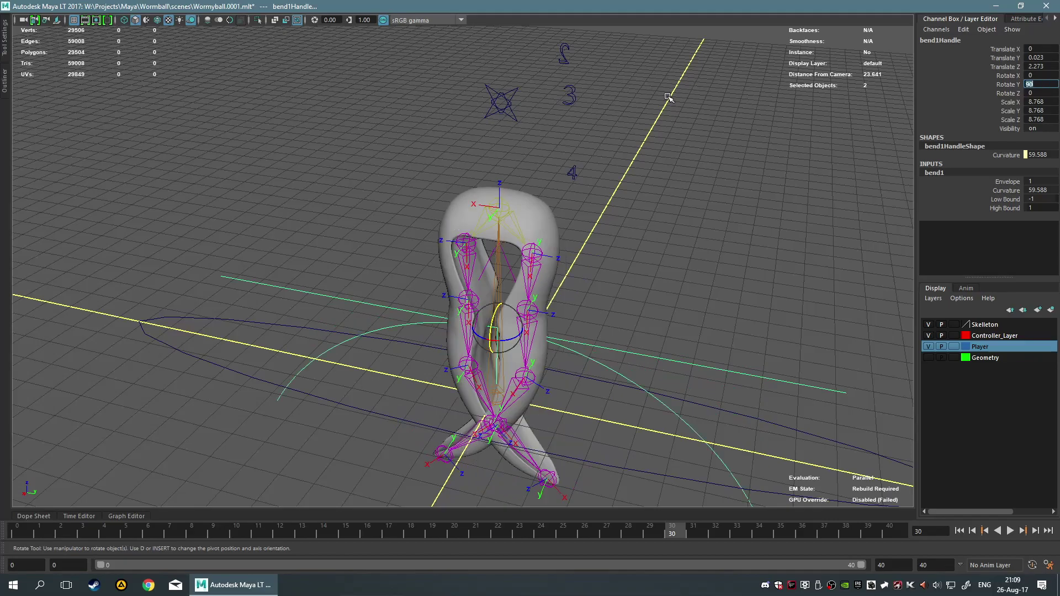
Select the bend handle alone and move it up to the worm's top, at a Translate Z of about 6.031.
left_click(706, 270)
left_click_drag(706, 271, 740, 243, "alt")
key("q")
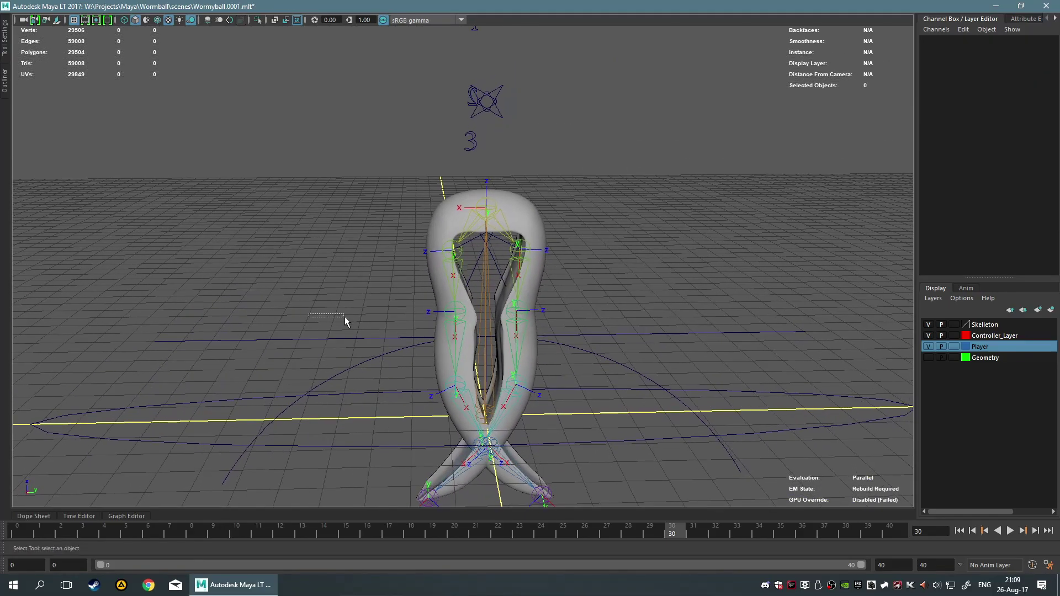
left_click_drag(339, 316, 410, 359)
key("w")
left_click_drag(485, 359, 507, 223)
Reduce the bend1 deformer's Curvature to about 11.459.
left_click(1005, 156)
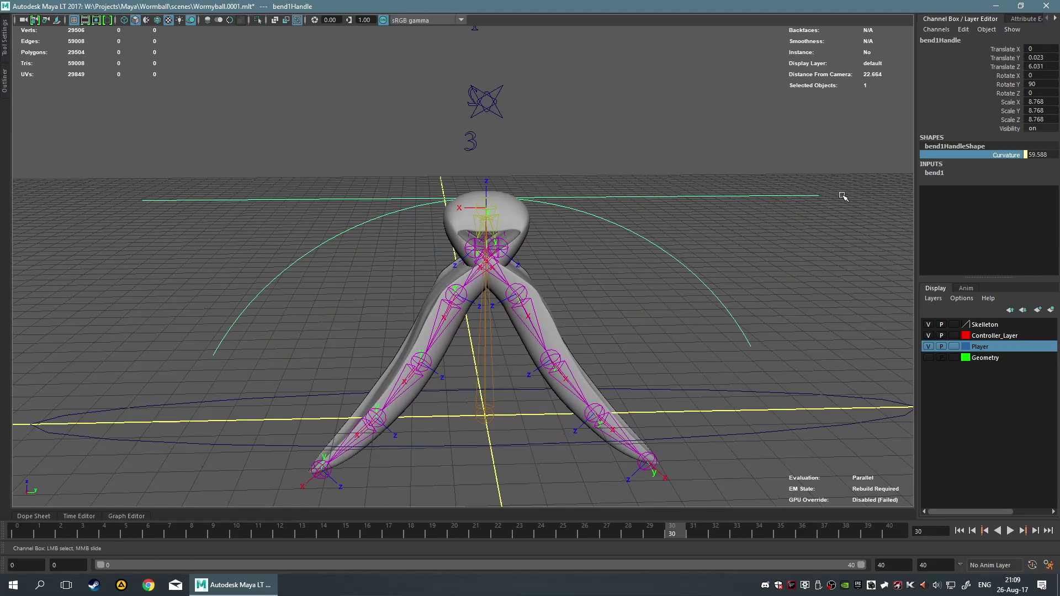
double_click(1037, 154)
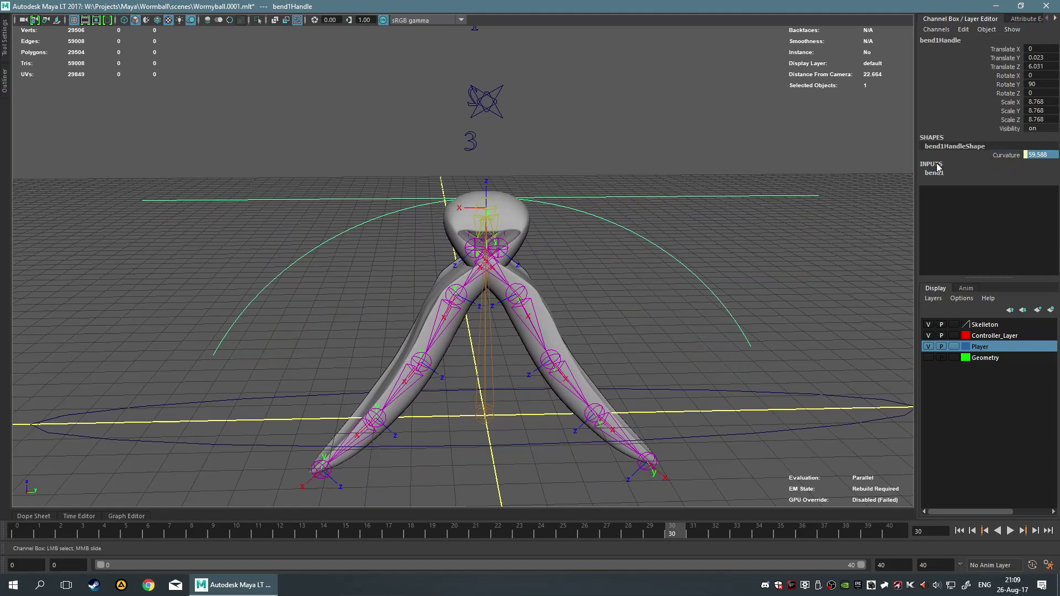
double_click(1045, 154)
left_click(937, 174)
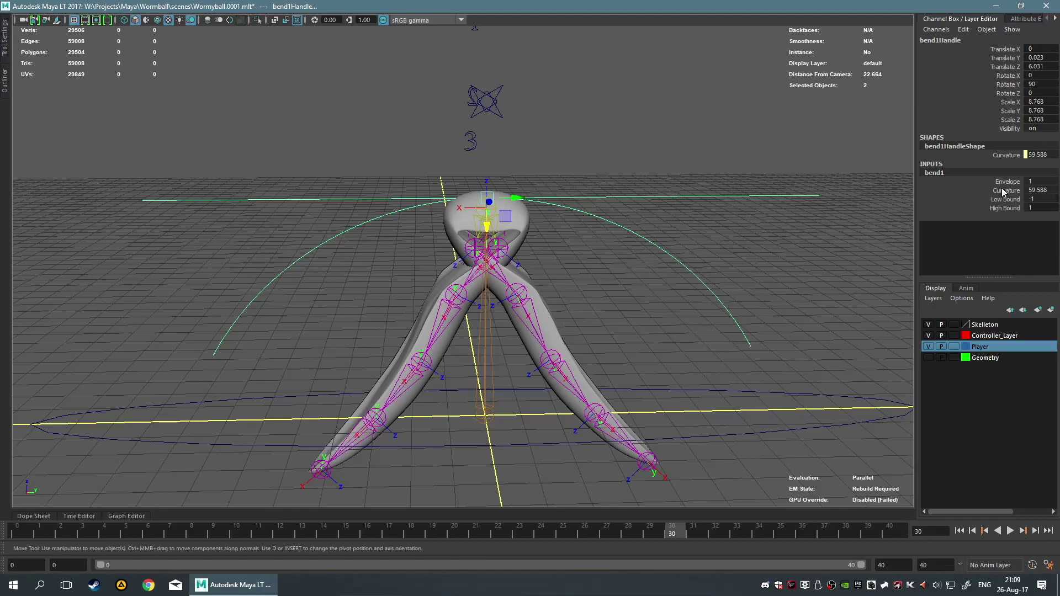
left_click(1006, 190)
middle_click_drag(833, 137, 815, 143)
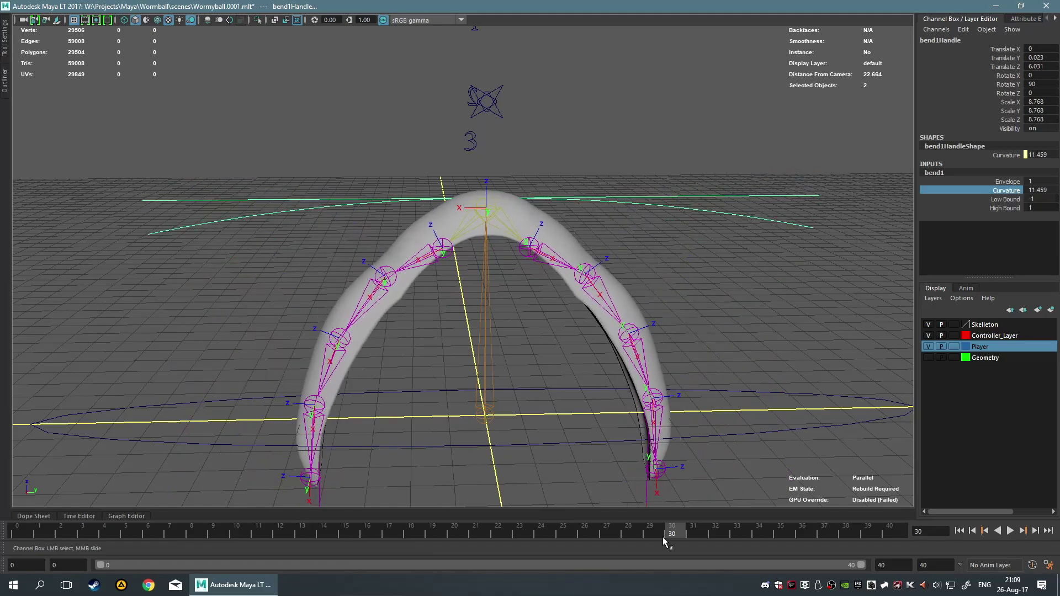
Go to frame 36 and set the bend1 deformer's Low Bound to -0.6 and High Bound to 0.6.
left_click_drag(687, 533, 802, 534)
left_click(1002, 200)
mouse_move(727, 207)
middle_mouse_down()
mouse_move(747, 208)
mouse_move(728, 209)
middle_mouse_up()
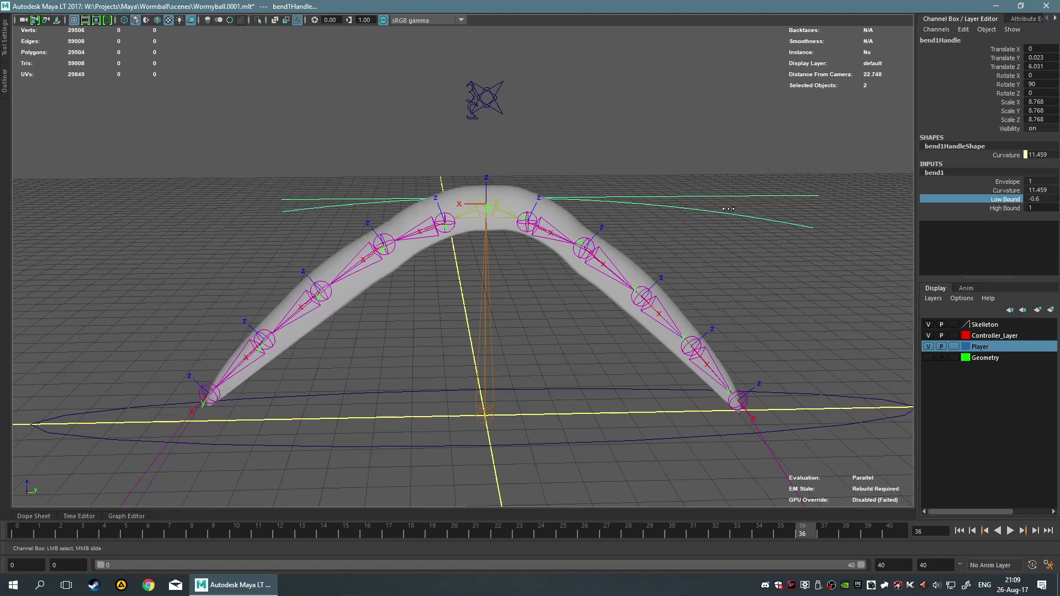
left_click(1004, 208)
middle_click_drag(792, 182, 786, 182)
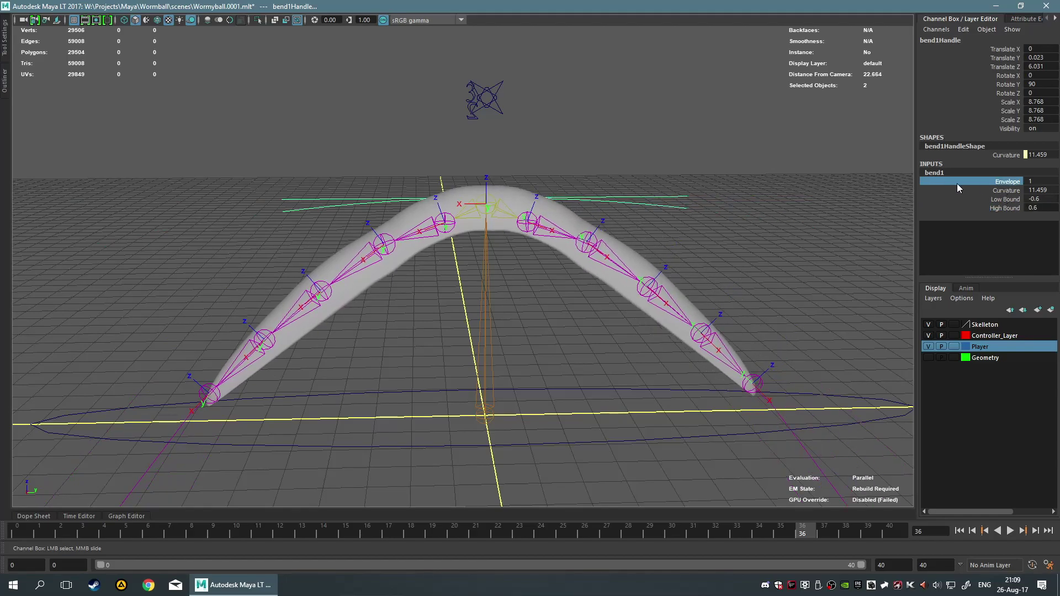
Lower the bend1 Envelope to 0.3, then play and scrub the worm's animation to frame 40.
middle_click_drag(897, 182, 894, 181)
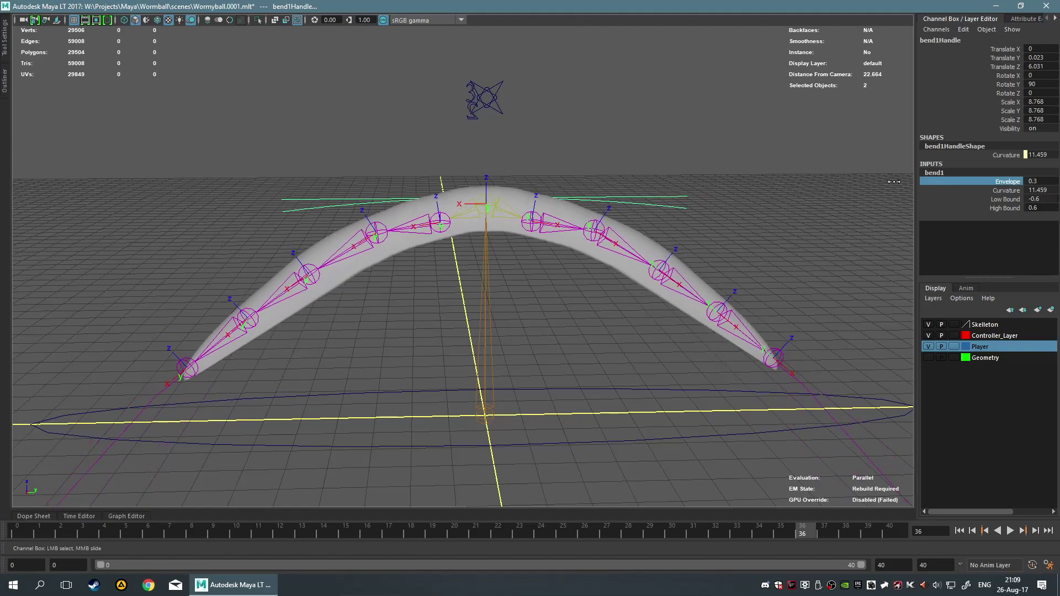
left_click_drag(870, 181, 900, 177, "alt")
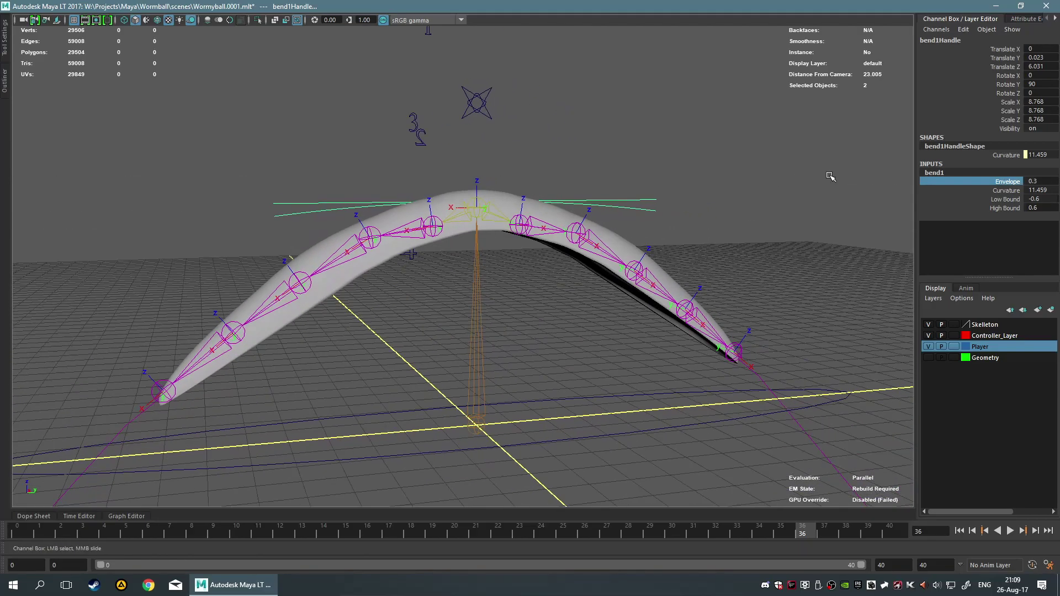
key("alt+v")
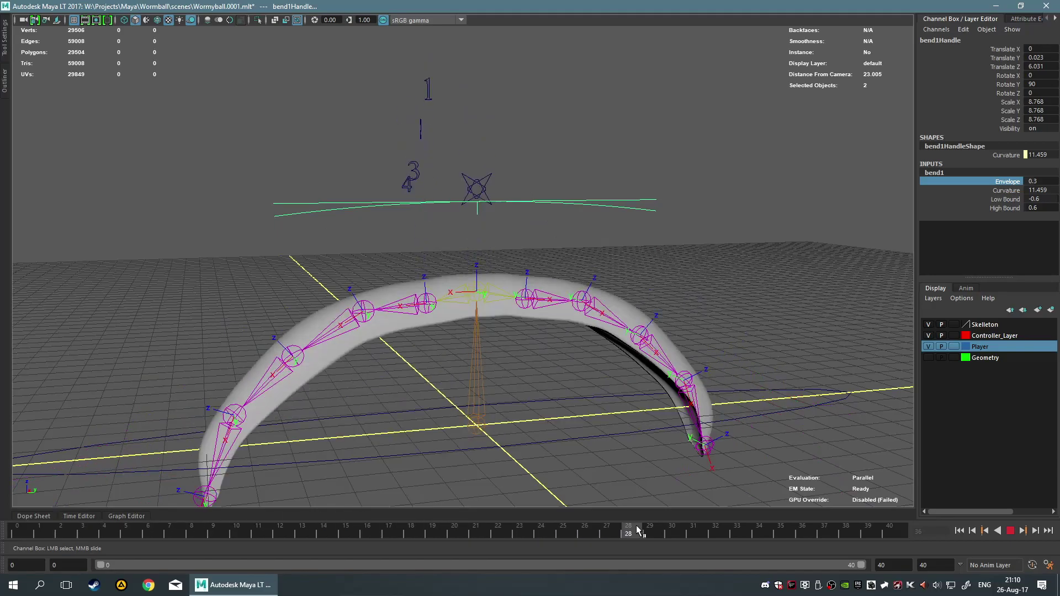
mouse_move(636, 530)
left_mouse_down()
mouse_move(826, 514)
mouse_move(745, 509)
mouse_move(750, 496)
mouse_move(712, 501)
mouse_move(740, 494)
mouse_move(638, 505)
mouse_move(783, 493)
mouse_move(954, 312)
left_mouse_up()
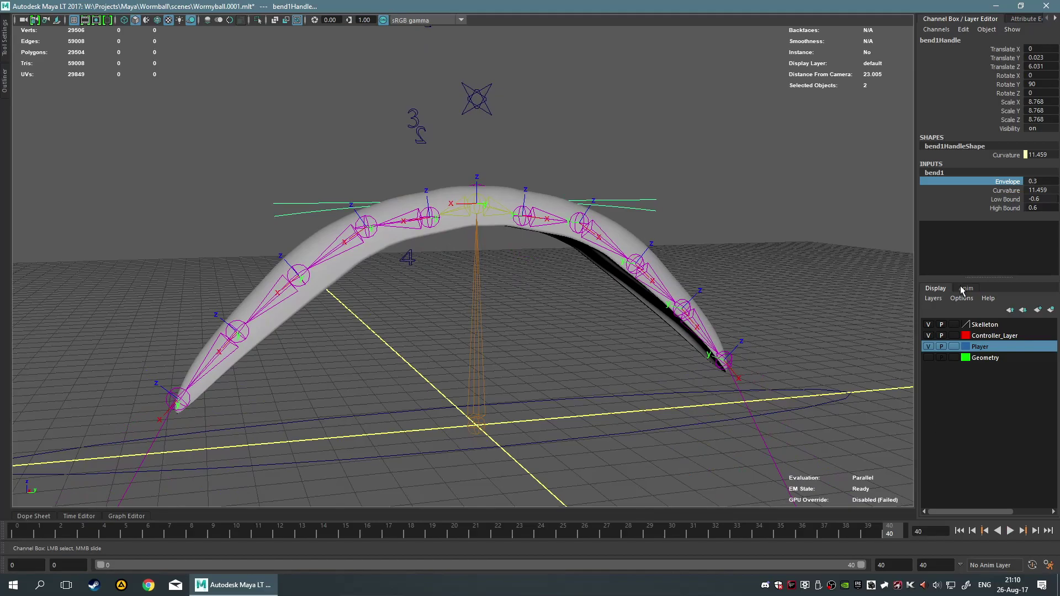
Reduce the bend1 Envelope to 0 and play and scrub the animation to compare the unbent worm.
middle_click_drag(972, 195, 716, 243)
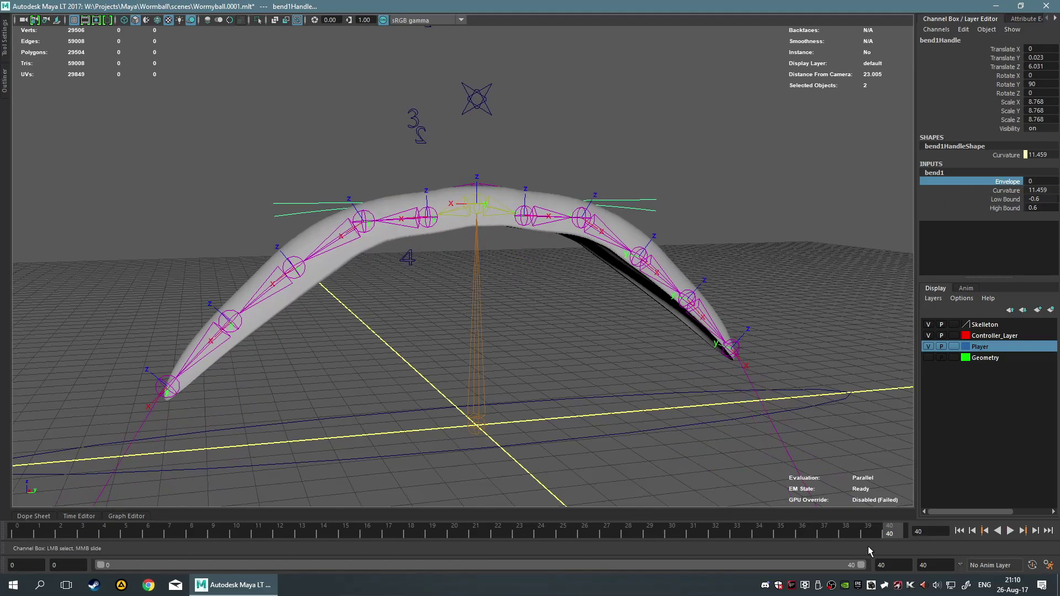
key("alt+v")
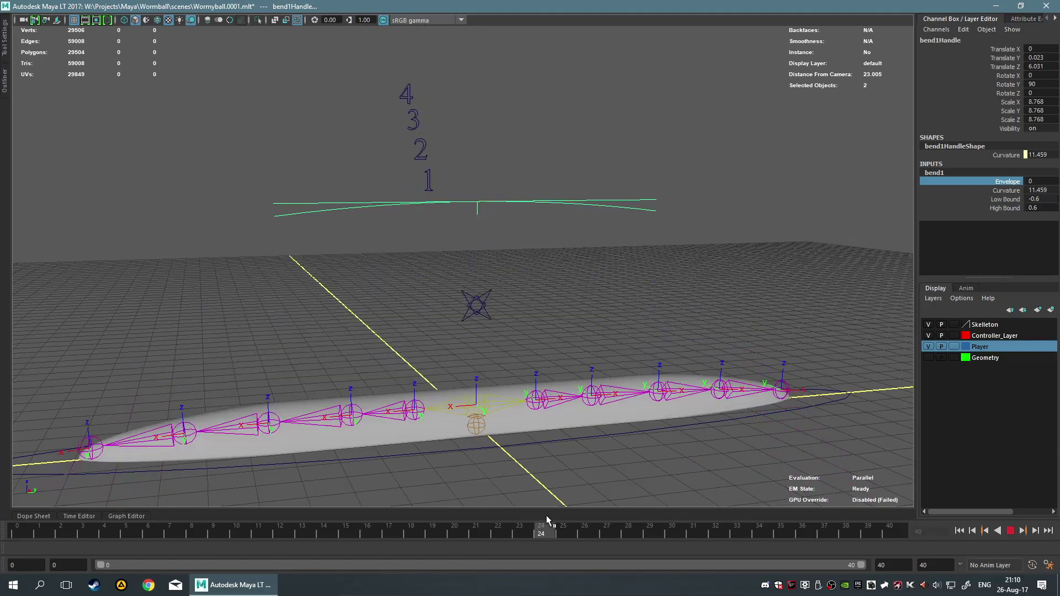
left_click_drag(614, 516, 737, 531)
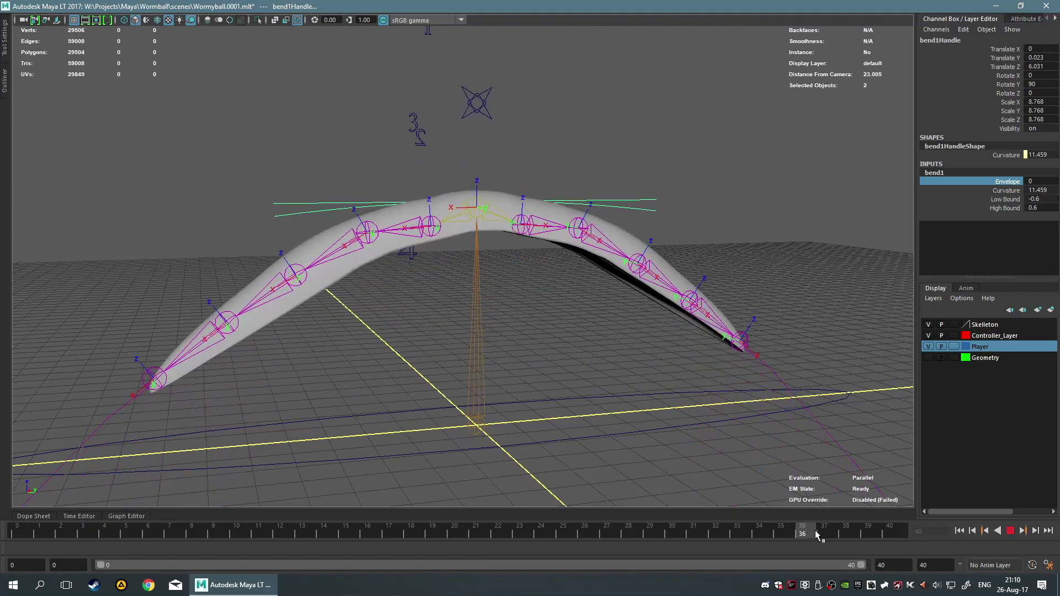
Raise the bend1 Envelope to 1 and examine the worm's pose at frame 27 from several angles.
middle_click_drag(659, 270, 841, 261)
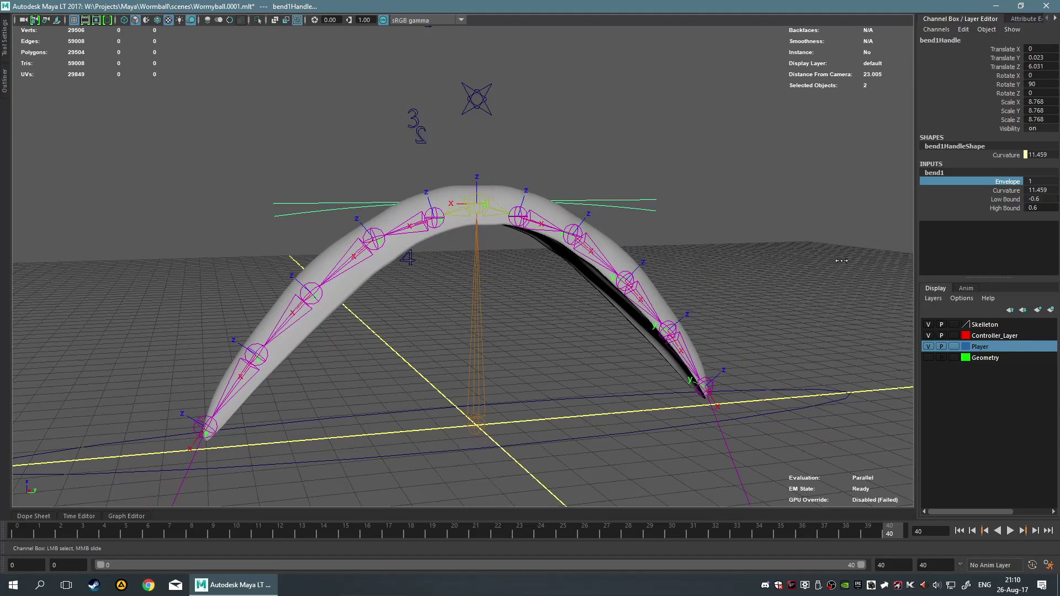
mouse_move(859, 531)
left_mouse_down()
mouse_move(868, 539)
mouse_move(500, 541)
mouse_move(648, 551)
mouse_move(608, 550)
left_mouse_up()
mouse_move(646, 353)
left_mouse_down("alt")
mouse_move(597, 337)
mouse_move(634, 349)
left_mouse_up("alt")
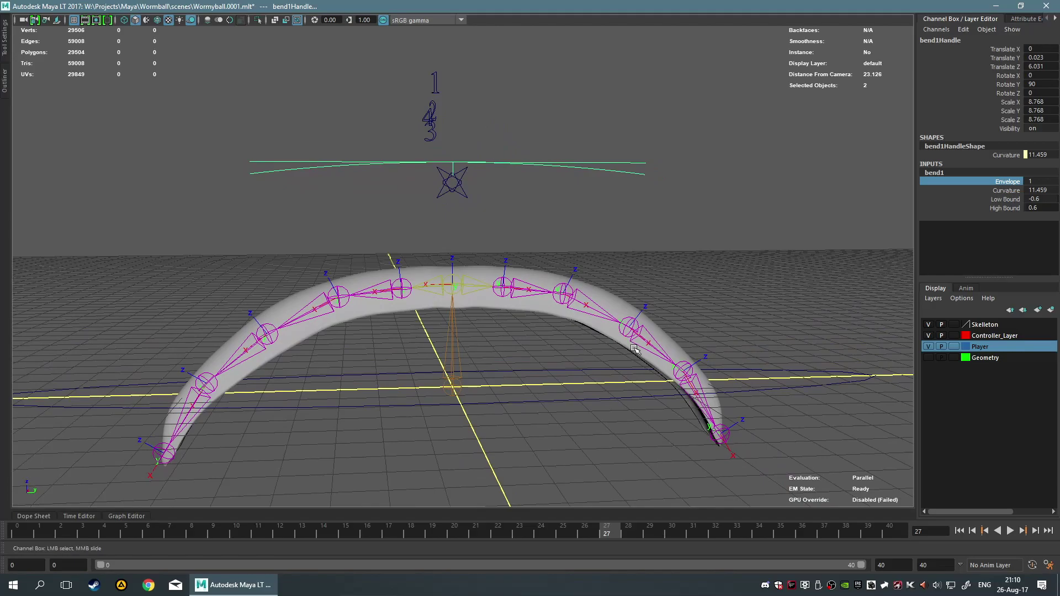
left_click_drag(627, 489, 640, 370, "alt")
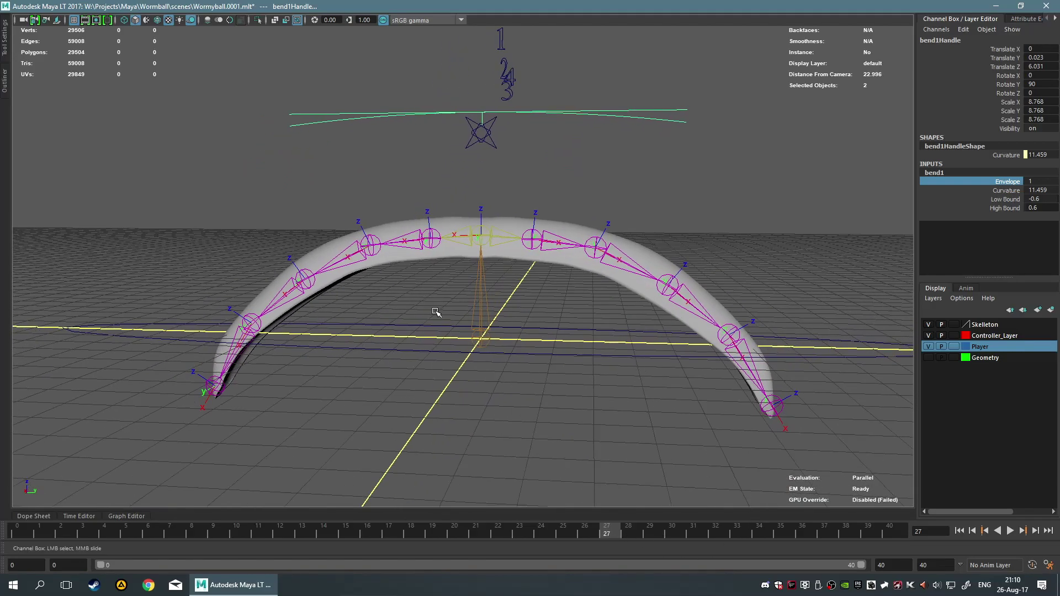
Play and scrub the animation to frame 20, view the flat worm at ground level, and set the bend1 Envelope to 0.
key("alt+v")
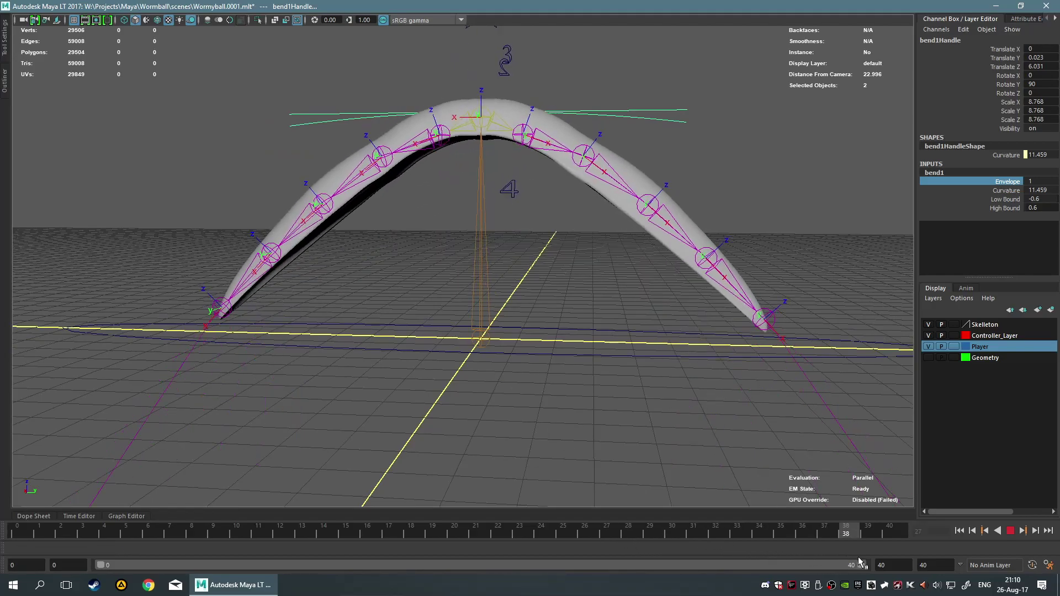
mouse_move(862, 567)
left_mouse_down()
mouse_move(899, 556)
mouse_move(479, 525)
mouse_move(624, 546)
left_mouse_up()
mouse_move(552, 491)
left_mouse_down("alt")
mouse_move(482, 433)
mouse_move(511, 386)
mouse_move(522, 387)
left_mouse_up("alt")
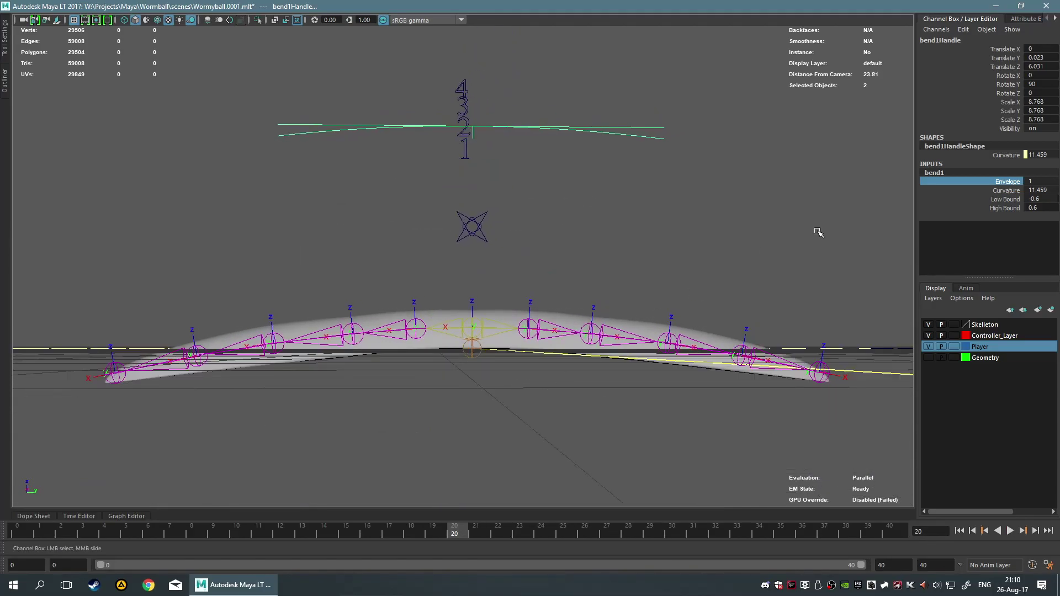
middle_click_drag(755, 201, 445, 197)
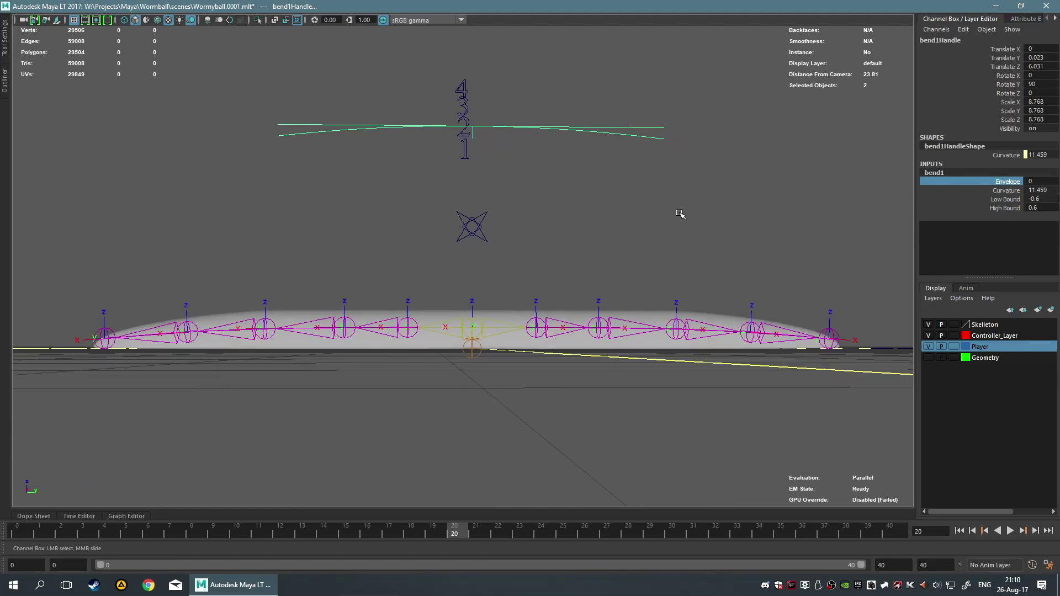
Play and scrub the worm's animation to frame 40 and raise the bend1 Envelope to 1.
key("alt+v")
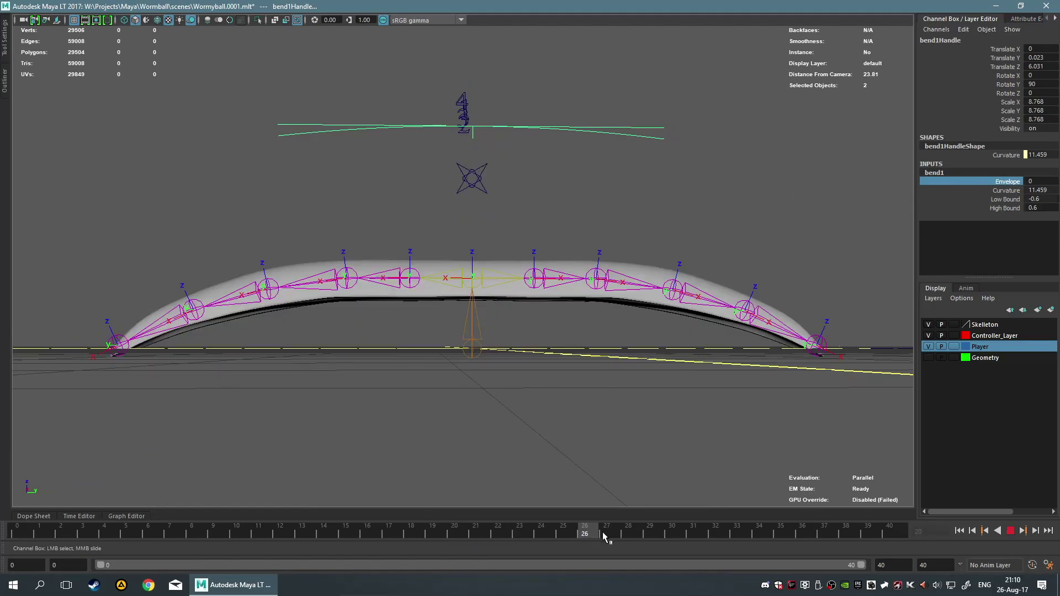
left_click_drag(314, 523, 1015, 567)
middle_click_drag(551, 352, 653, 335)
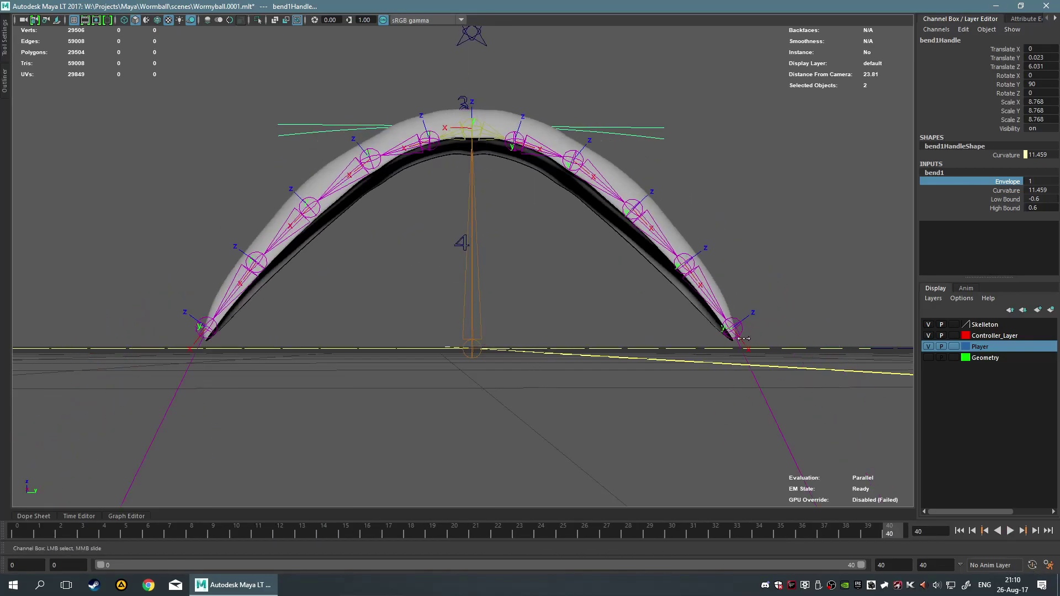
Scrub the worm's animation to frame 24 and set the bend1 Envelope back to 0.
key("alt+v")
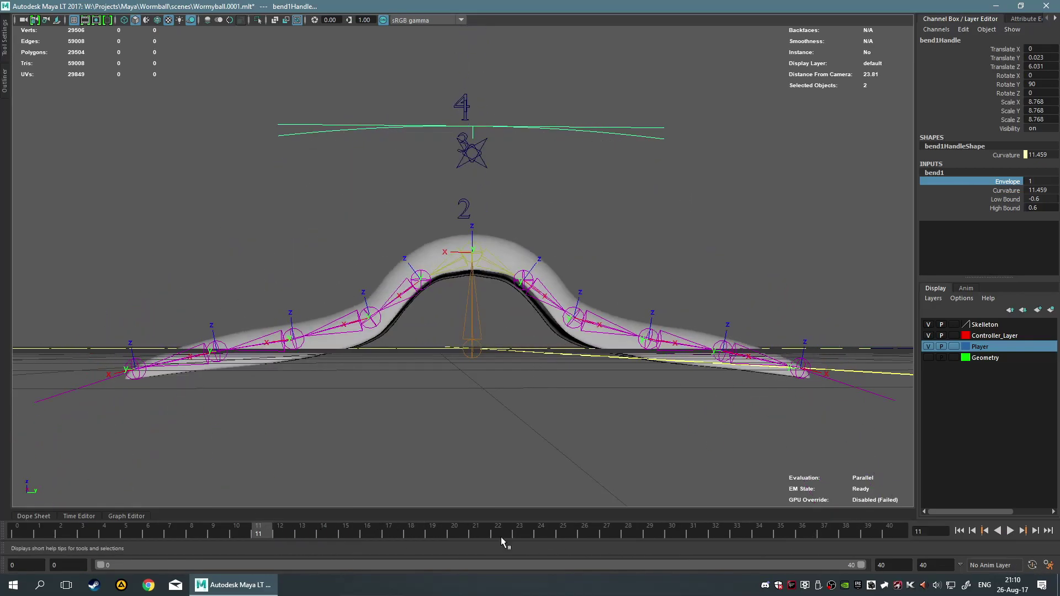
left_click(552, 538)
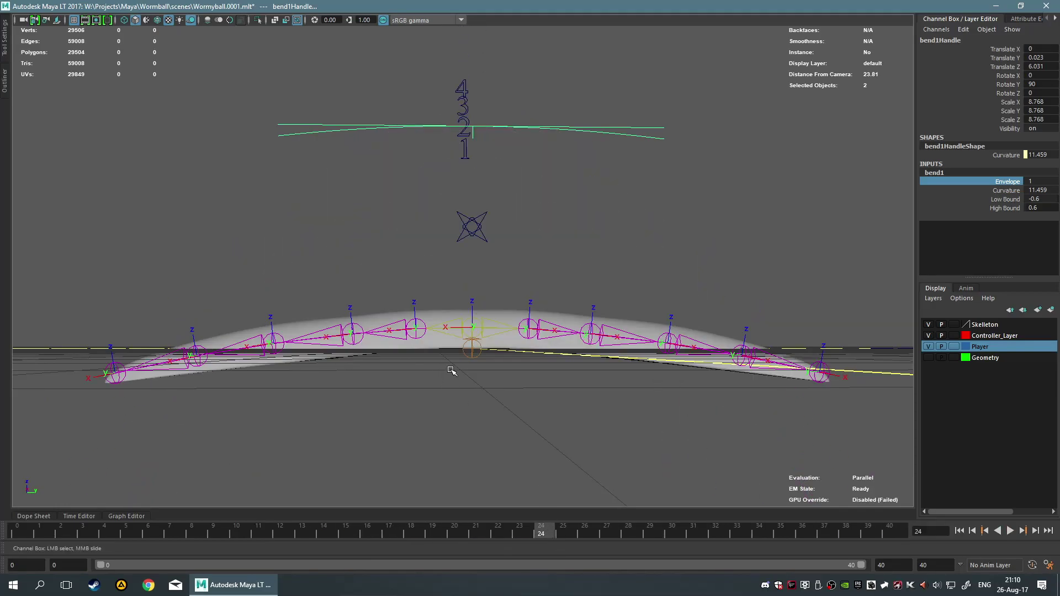
middle_click_drag(719, 252, 579, 260)
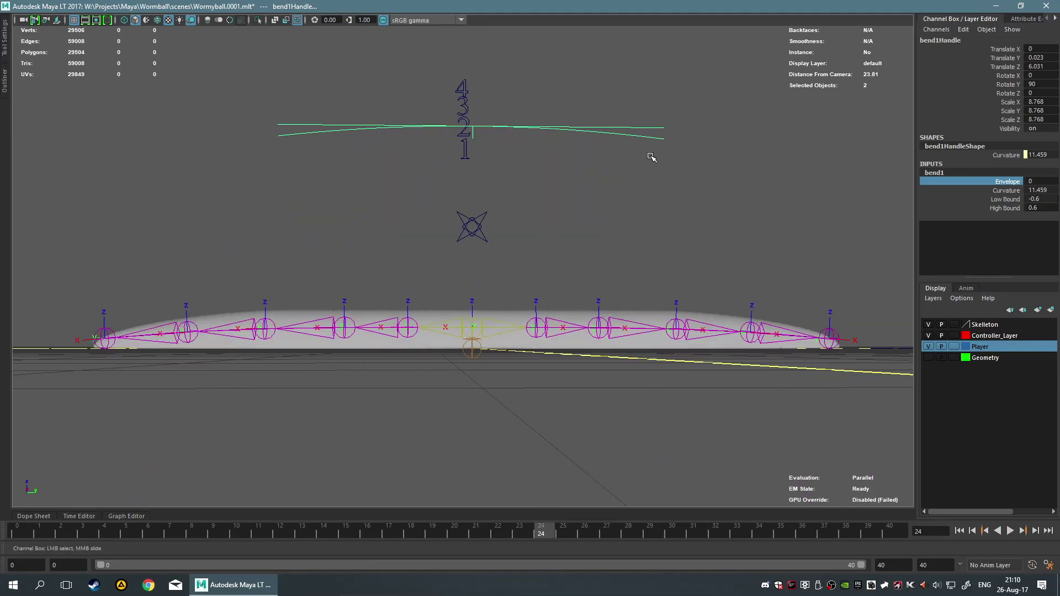
Delete the bend1 deformer handle above the worm from the scene.
left_click_drag(591, 90, 627, 163)
left_click(629, 166)
left_click_drag(638, 212, 650, 233, "alt")
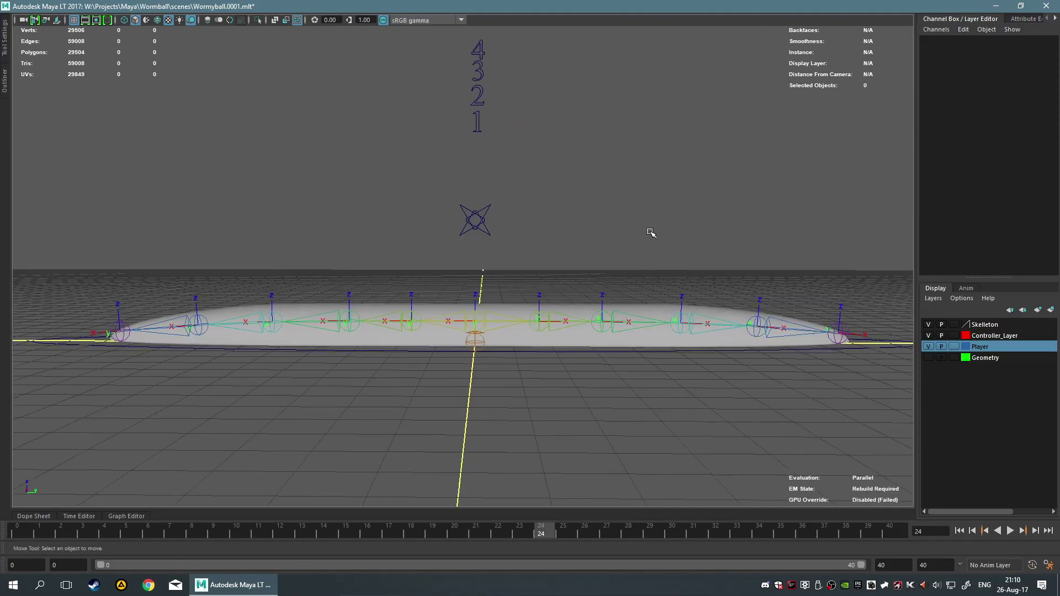
Scrub the animation to frame 29 and examine the worm's arched pose from several angles.
left_click_drag(538, 531, 651, 531)
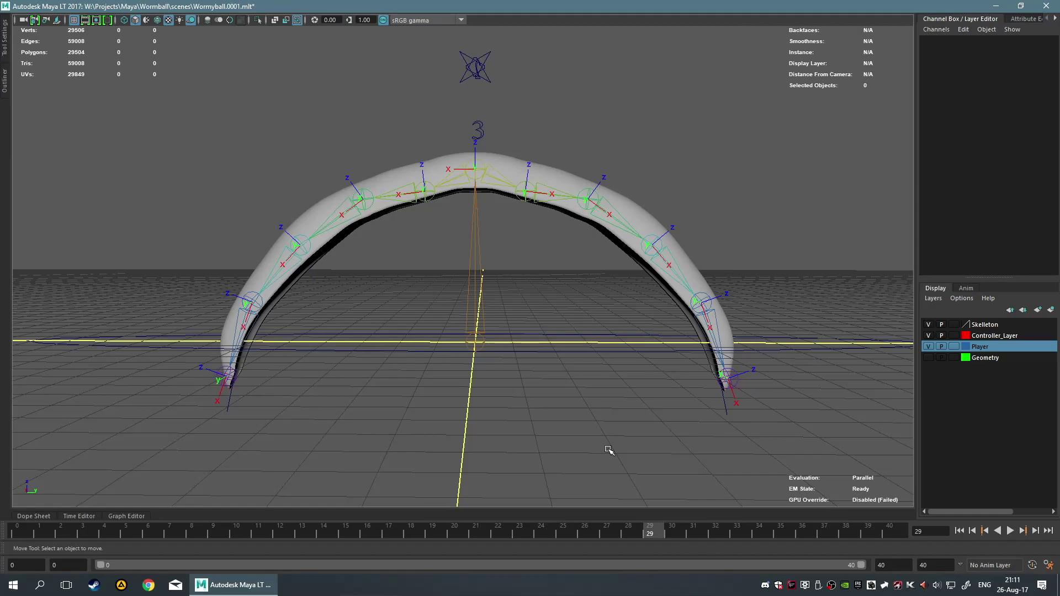
left_click_drag(610, 450, 535, 387, "alt")
left_click_drag(601, 342, 620, 347, "alt")
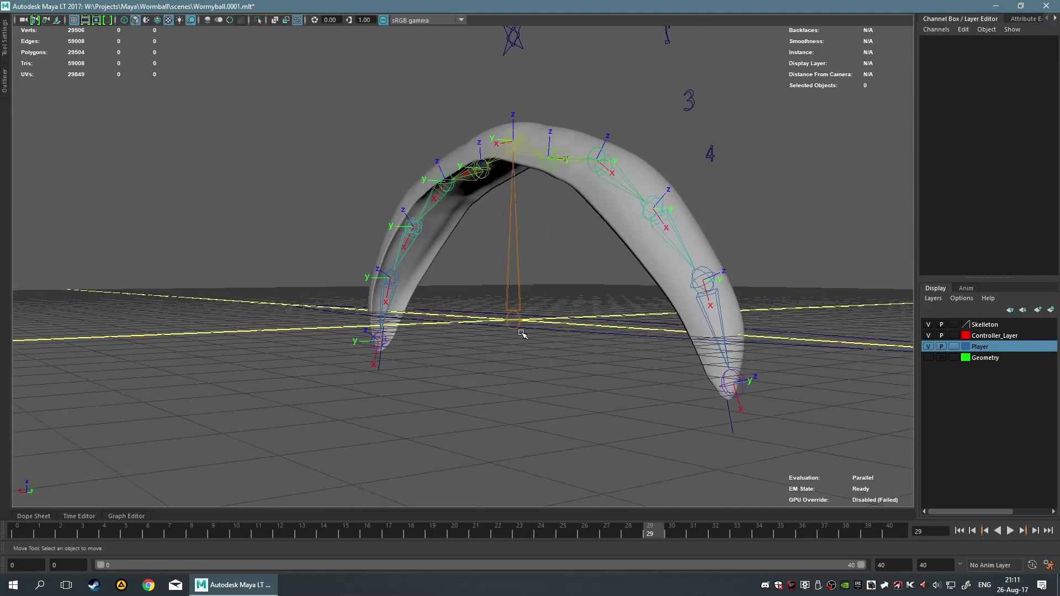
left_click_drag(544, 335, 556, 331, "alt")
left_click_drag(343, 350, 531, 377, "alt")
left_click_drag(685, 404, 625, 417, "alt")
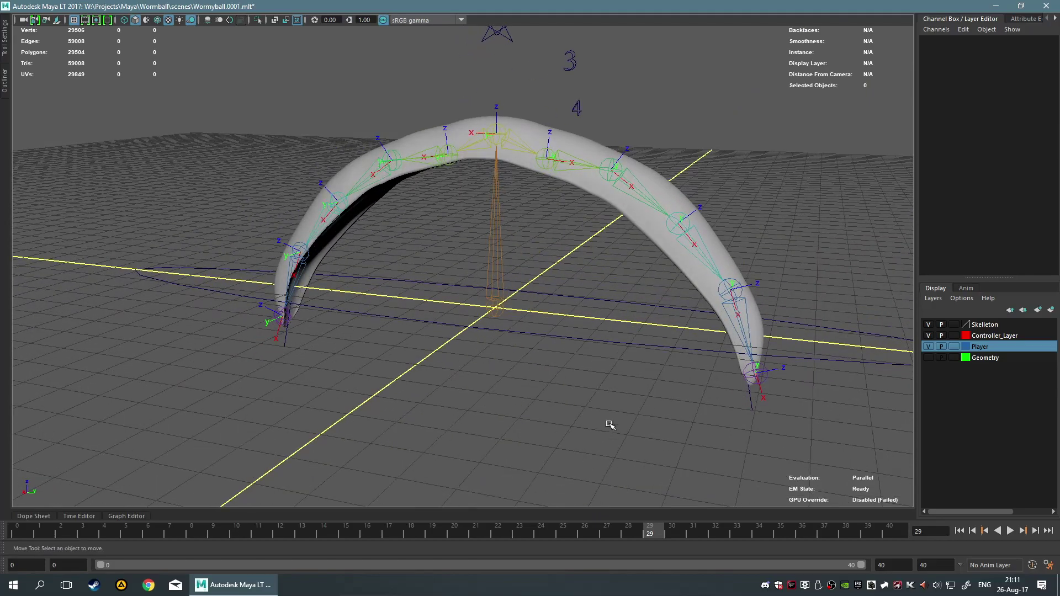
Play and scrub the jump animation from an angled view to compare the flat and arched poses.
key("alt+v")
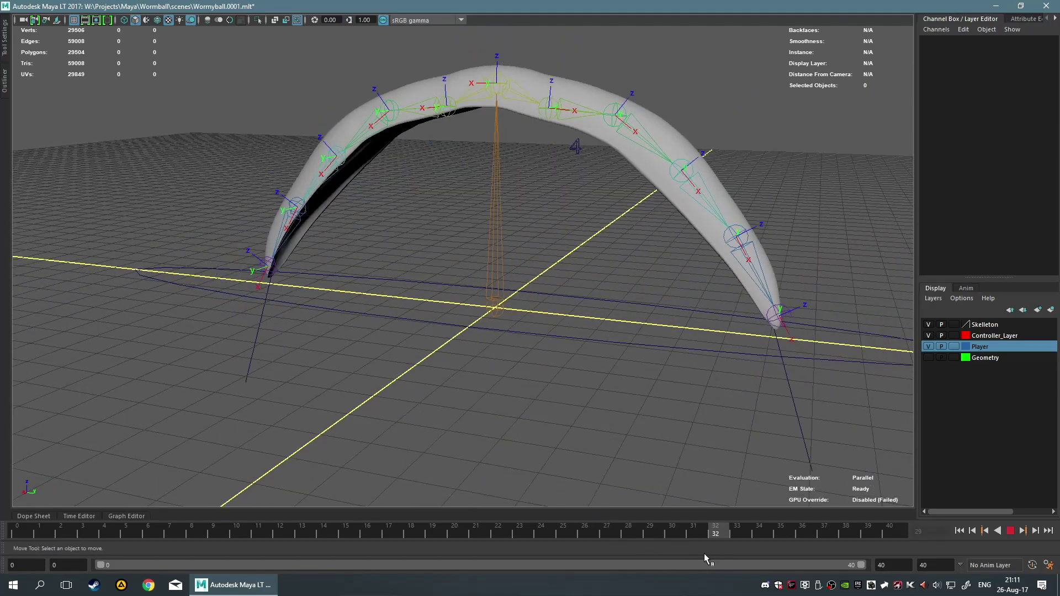
key("alt+v")
key("alt+v")
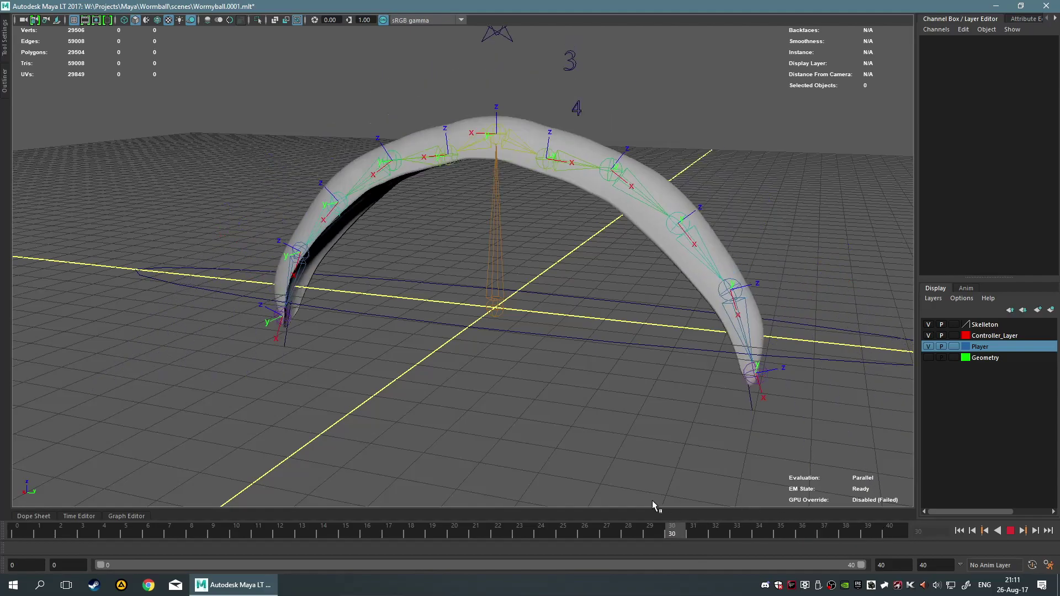
mouse_move(613, 529)
left_mouse_down()
mouse_move(738, 542)
mouse_move(542, 535)
mouse_move(657, 547)
mouse_move(566, 548)
mouse_move(704, 554)
mouse_move(564, 548)
mouse_move(1044, 589)
left_mouse_up()
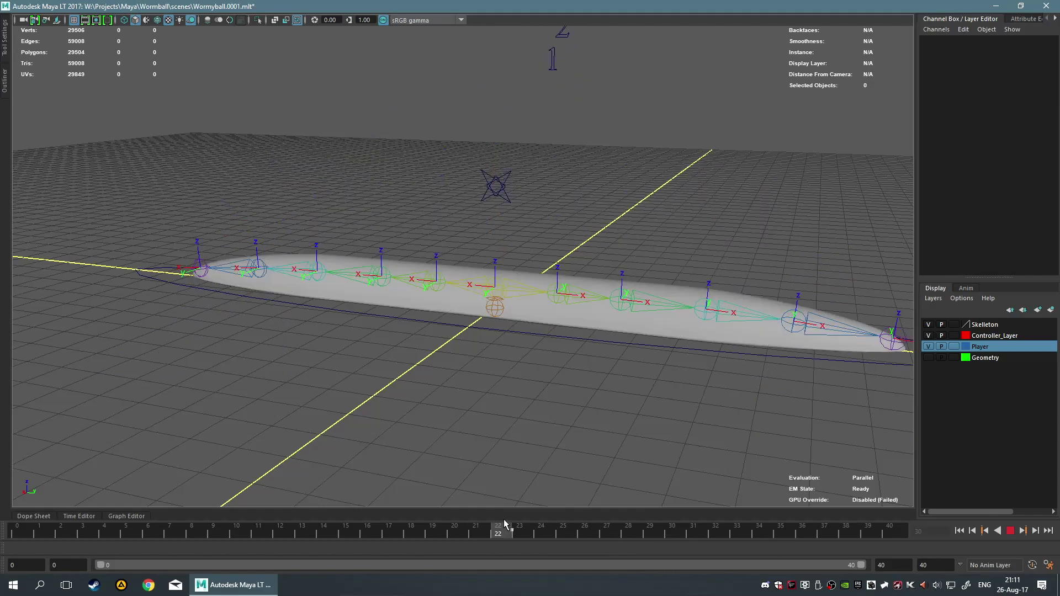
mouse_move(504, 518)
left_mouse_down()
mouse_move(734, 534)
mouse_move(433, 530)
mouse_move(550, 526)
mouse_move(505, 524)
mouse_move(651, 551)
mouse_move(546, 546)
mouse_move(570, 547)
left_mouse_up()
key("alt+v")
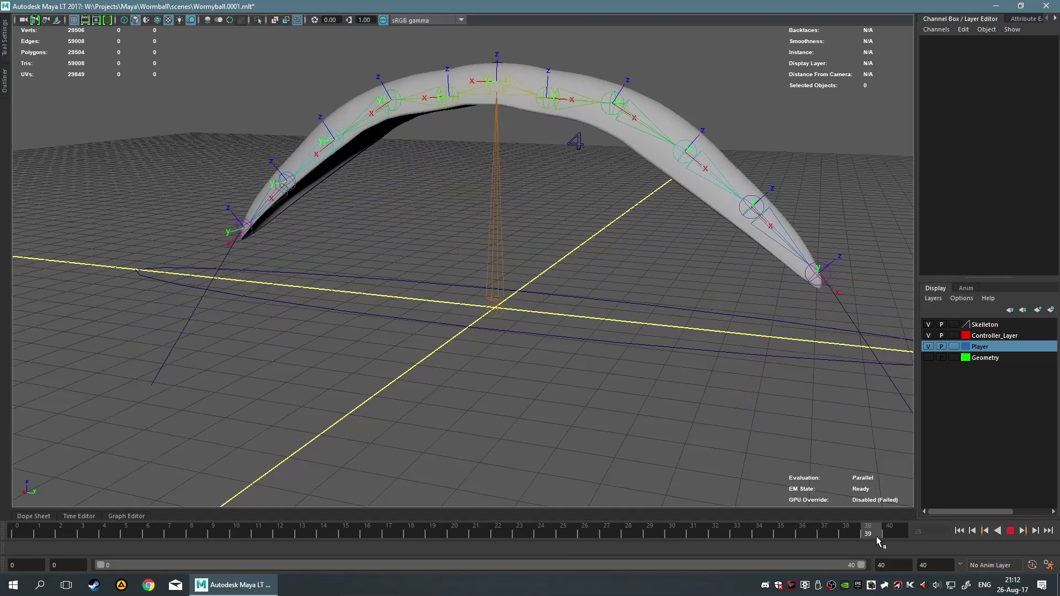
Review the worm's animation from the front by playing and scrubbing it around frame 40, ending at frame 0.
mouse_move(687, 387)
left_mouse_down("alt")
mouse_move(677, 386)
mouse_move(721, 379)
mouse_move(700, 375)
left_mouse_up("alt")
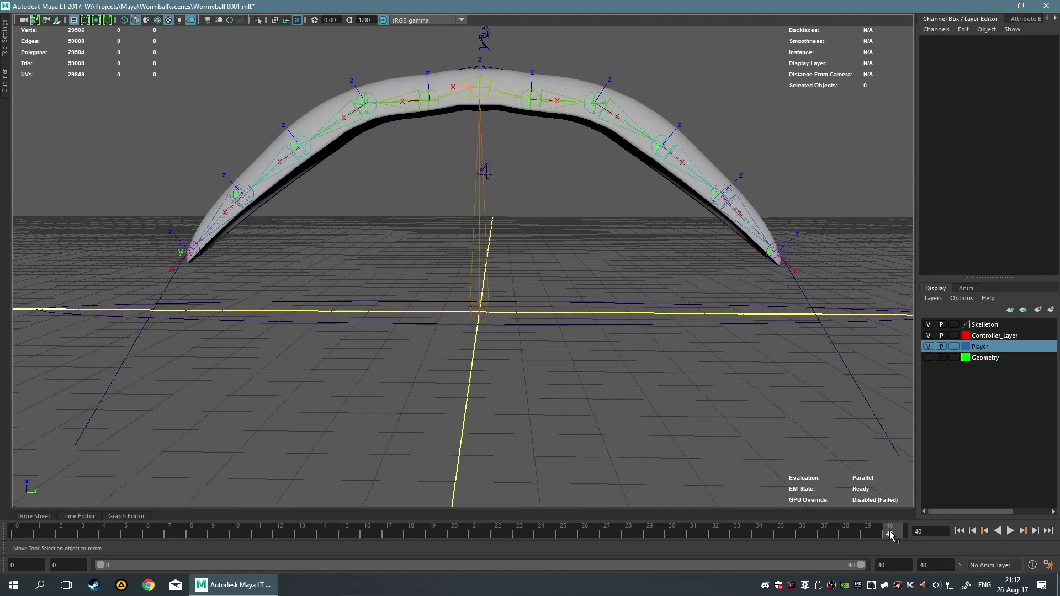
key("alt+v")
mouse_move(691, 519)
left_mouse_down()
mouse_move(639, 515)
mouse_move(674, 530)
mouse_move(848, 542)
left_mouse_up()
mouse_move(906, 531)
left_mouse_down()
mouse_move(582, 529)
mouse_move(909, 552)
left_mouse_up()
mouse_move(895, 543)
left_mouse_down()
mouse_move(734, 531)
mouse_move(890, 532)
left_mouse_up()
left_click_drag(890, 540, 443, 541)
left_click_drag(889, 536, 943, 567)
key("alt+v")
left_click_drag(889, 522, 2, 523)
left_click_drag(428, 367, 478, 370, "alt")
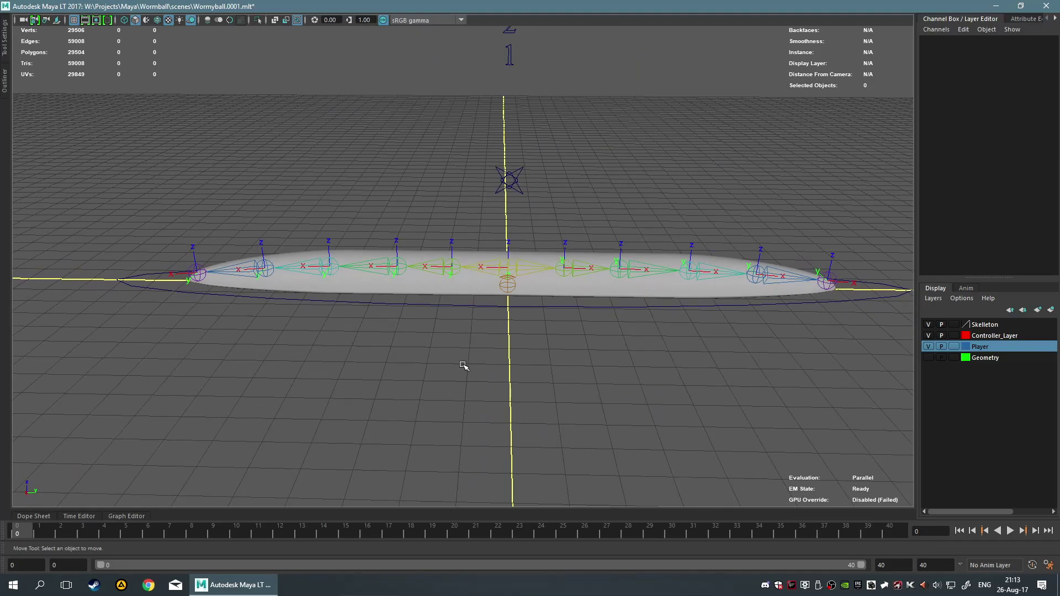
Examine the worm's rig at frame 0, briefly selecting and clearing the Root skeleton and the controls above it.
scroll(226, 353, "down", 6)
left_click_drag(319, 105, 749, 405)
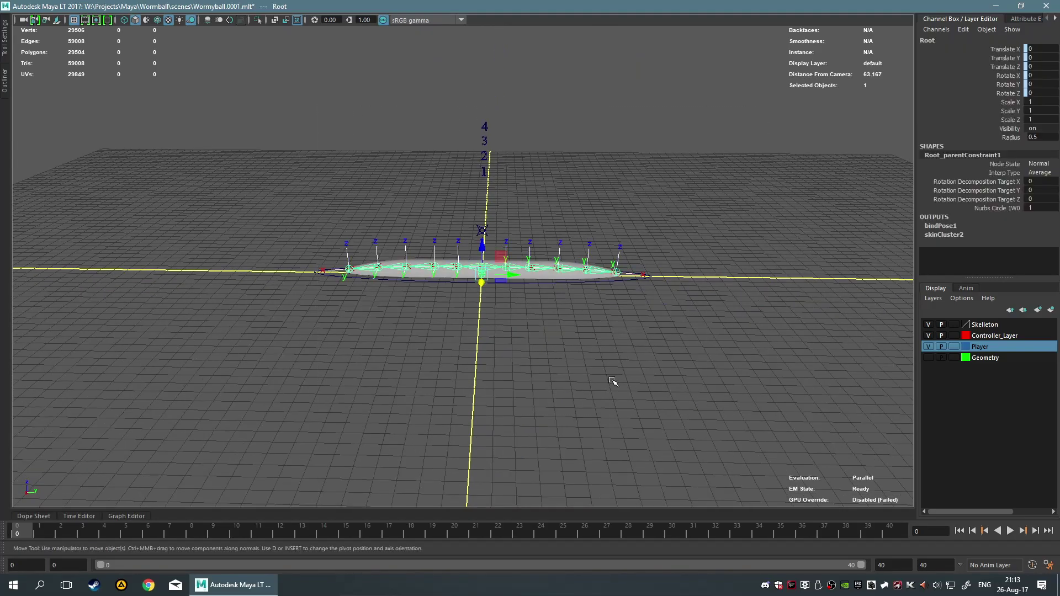
left_click(610, 380)
scroll(604, 387, "up", 4)
scroll(603, 386, "up", 2)
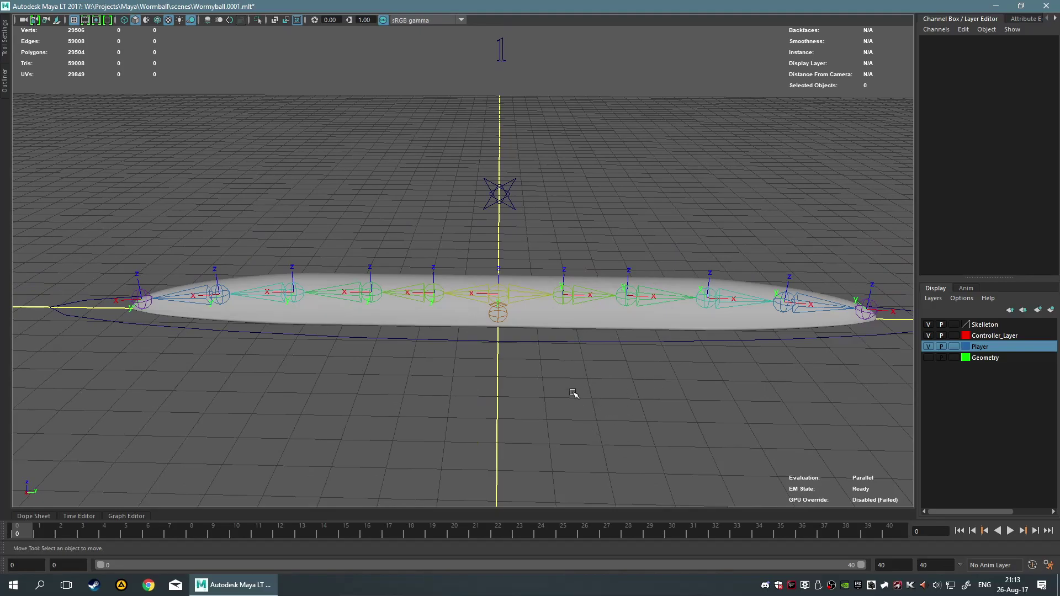
left_click(502, 319)
left_click(597, 425)
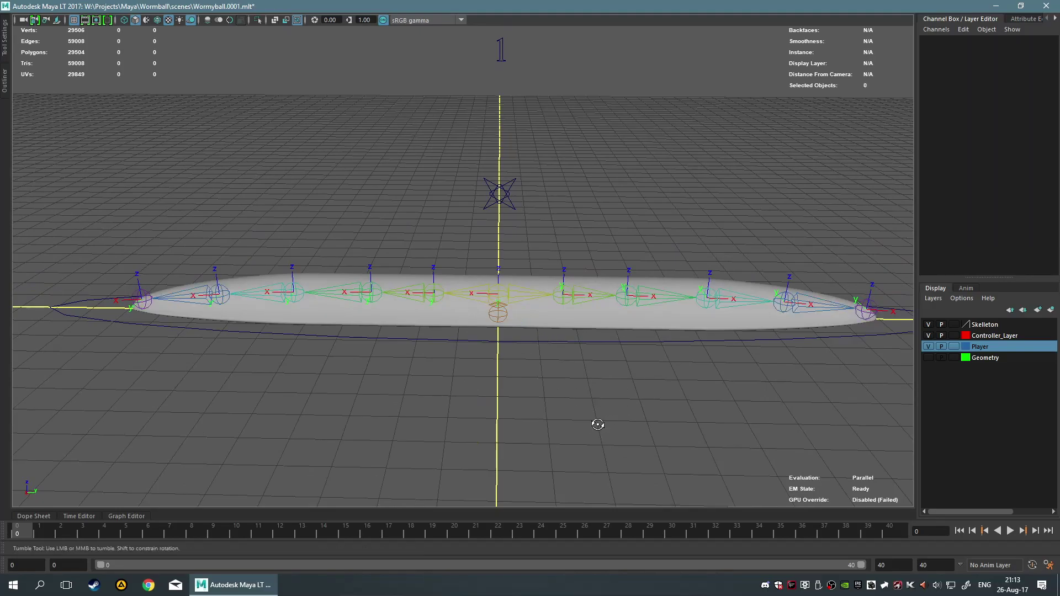
left_click_drag(596, 426, 552, 364, "alt")
left_click_drag(522, 306, 508, 205, "alt")
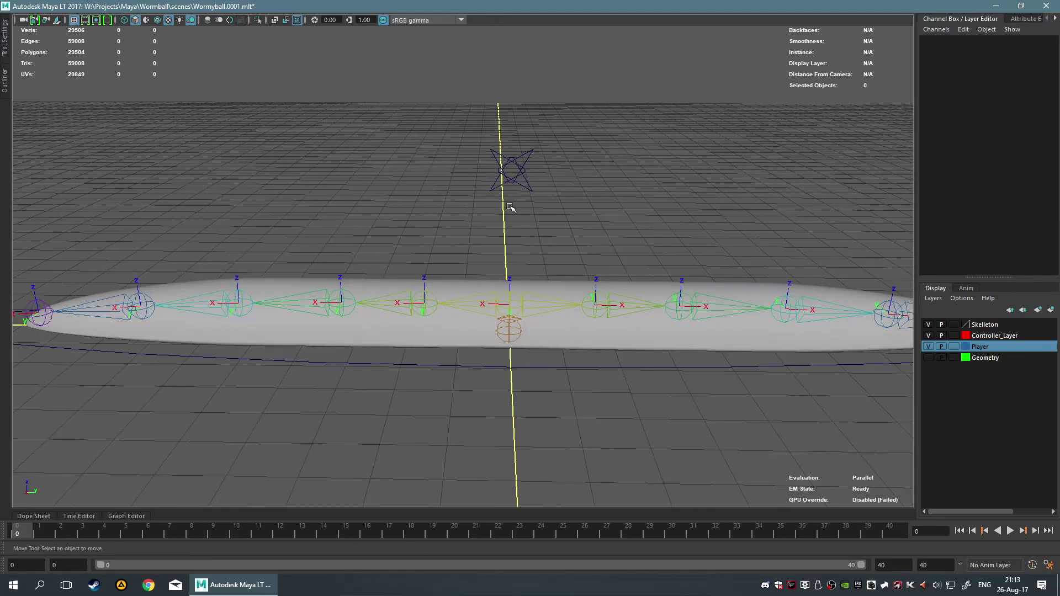
scroll(549, 196, "down", 2)
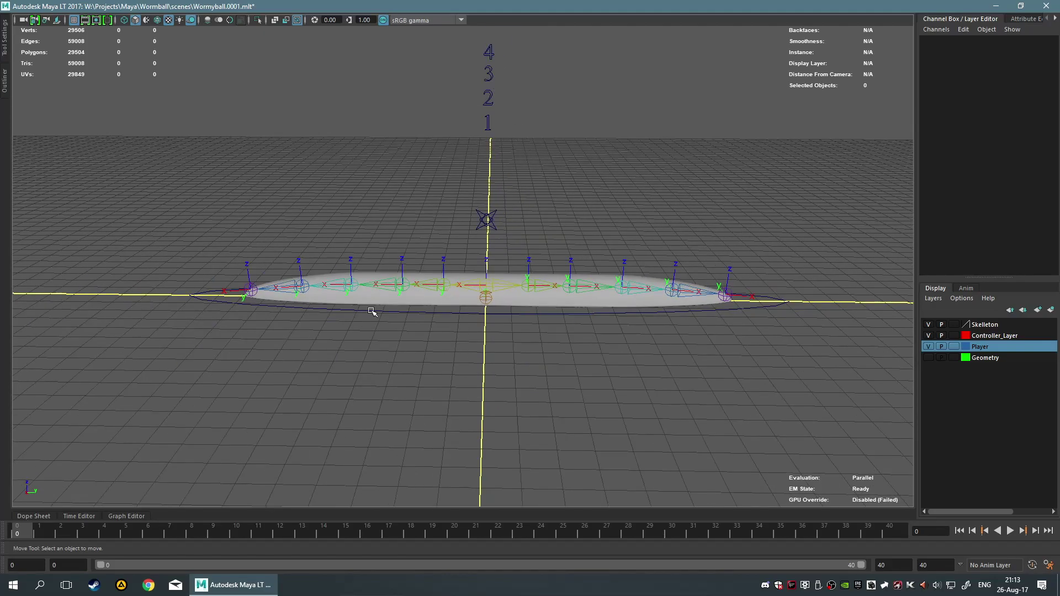
left_click_drag(463, 52, 558, 236)
left_click(558, 236)
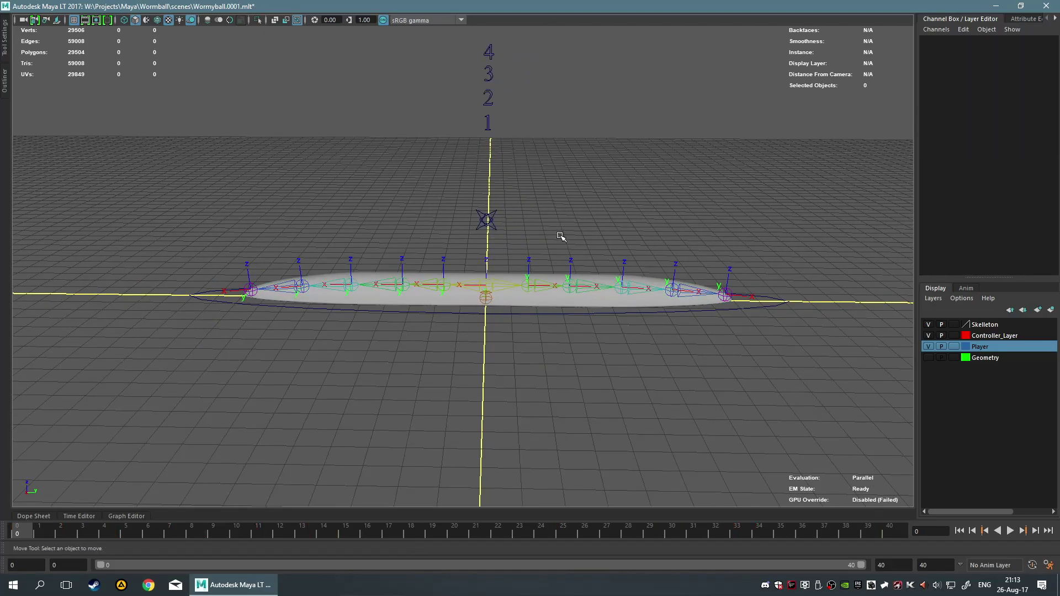
Select the Root joint at the centre of the worm's skeleton.
left_click(501, 301)
right_click_drag(482, 320, 508, 451, "alt")
left_click(508, 451)
left_click(523, 336)
right_click_drag(594, 450, 594, 370, "alt")
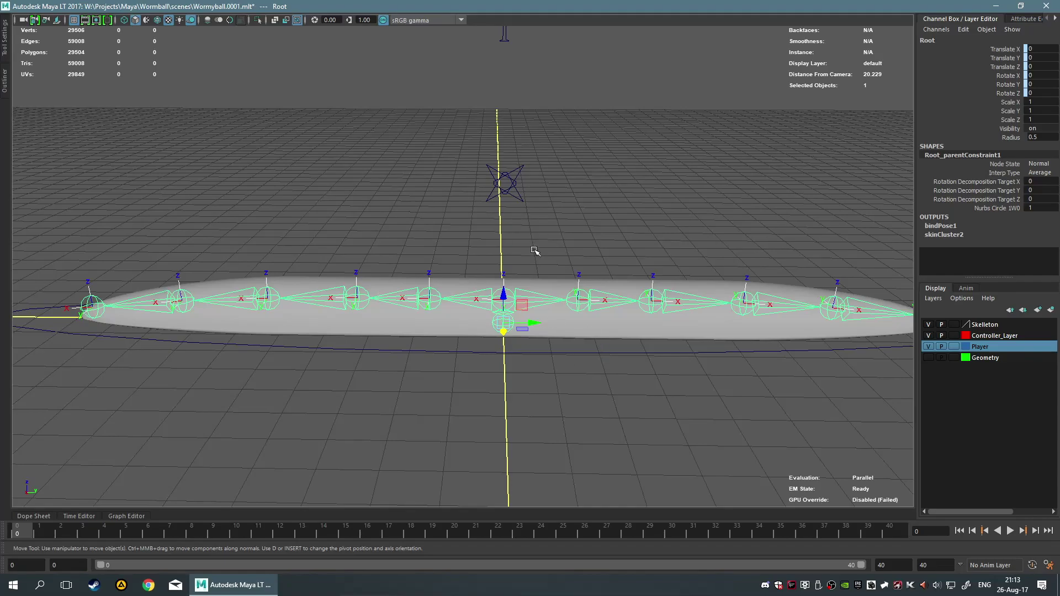
Examine the selected joint chain along the whole length of the worm.
scroll(188, 307, "down", 4)
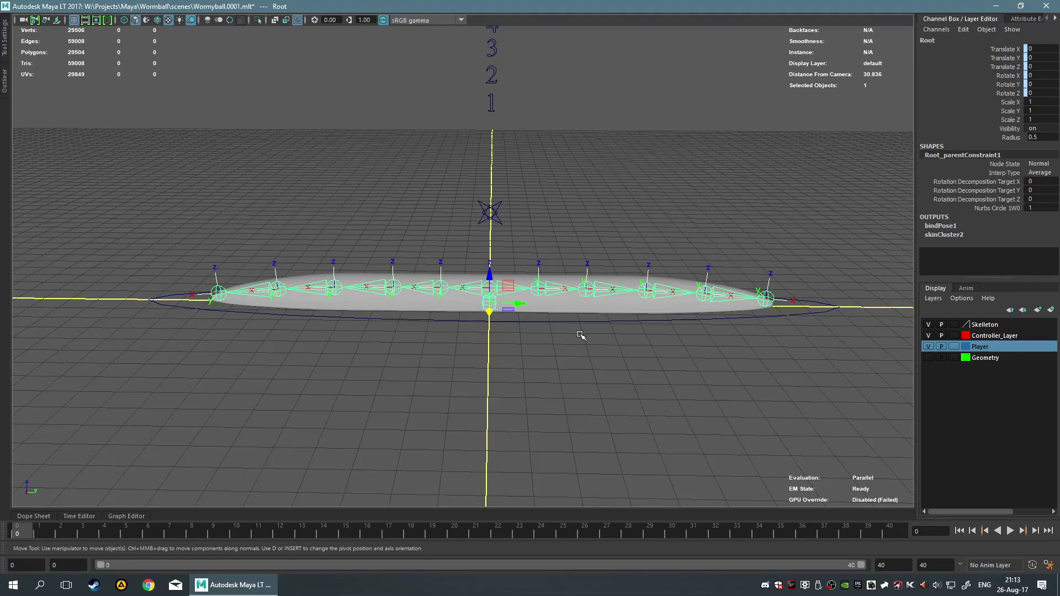
scroll(577, 332, "up", 5)
middle_click_drag(585, 321, 432, 288, "alt")
scroll(435, 289, "down", 5)
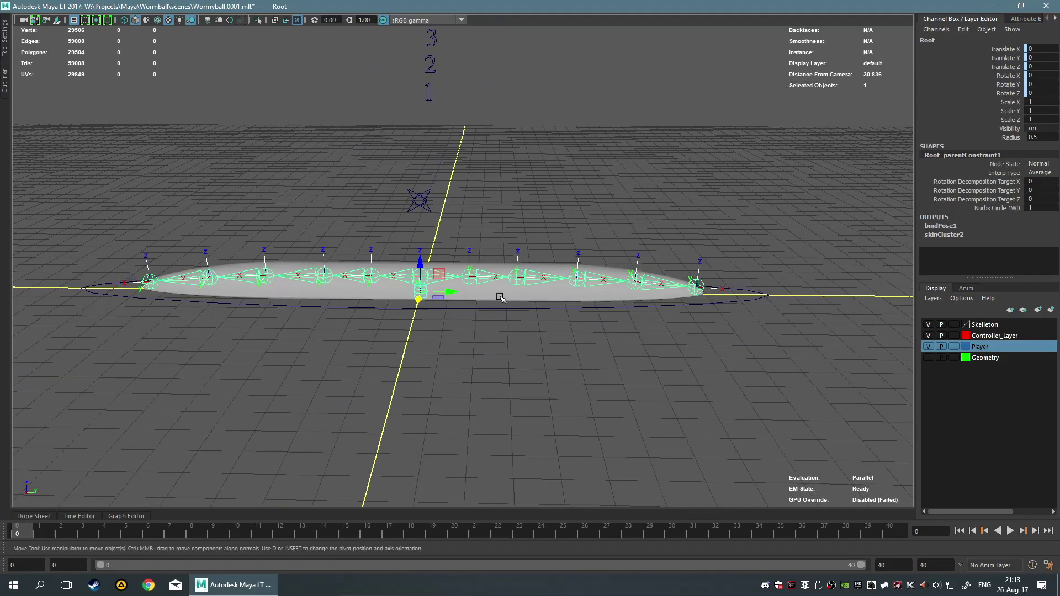
middle_click_drag(495, 297, 619, 307, "alt")
left_click_drag(531, 303, 507, 319, "alt")
scroll(426, 313, "up", 3)
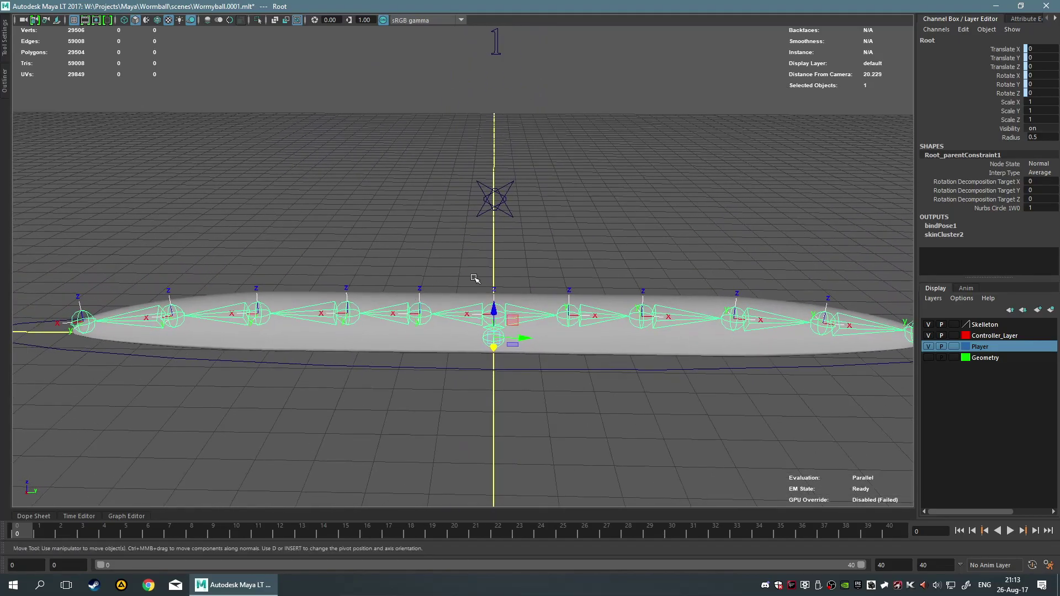
middle_click_drag(812, 351, 719, 372, "alt")
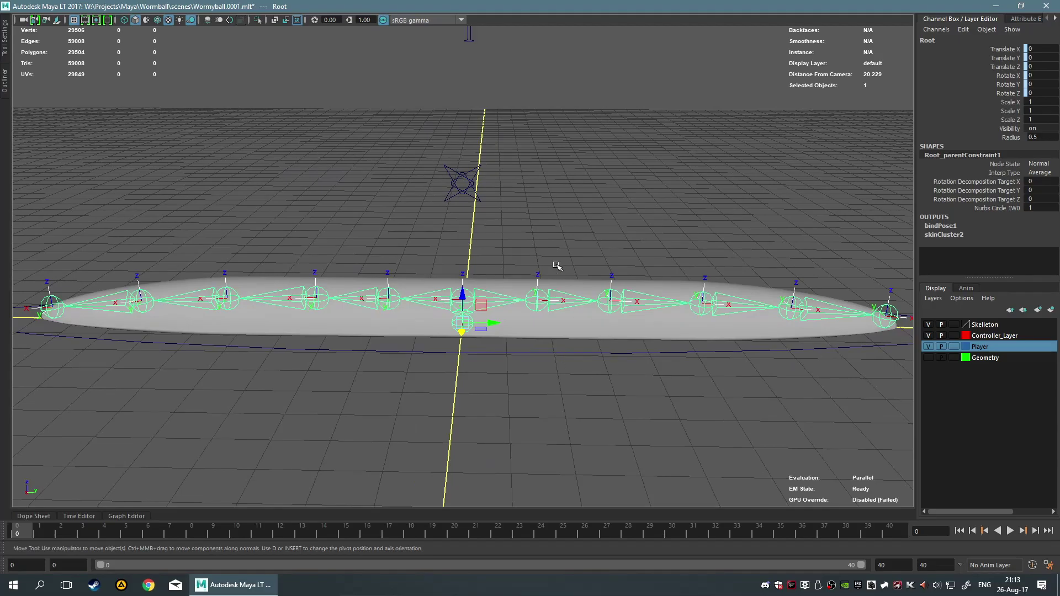
Show the Outliner, expand the Root hierarchy, and select Root together with everything beneath it.
left_click(5, 47)
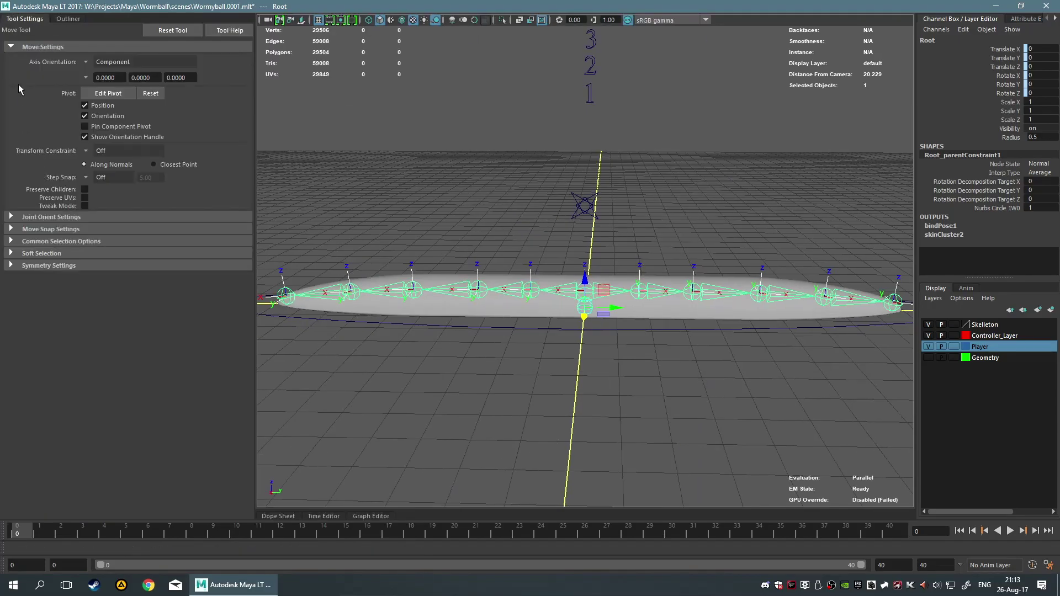
left_click(68, 19)
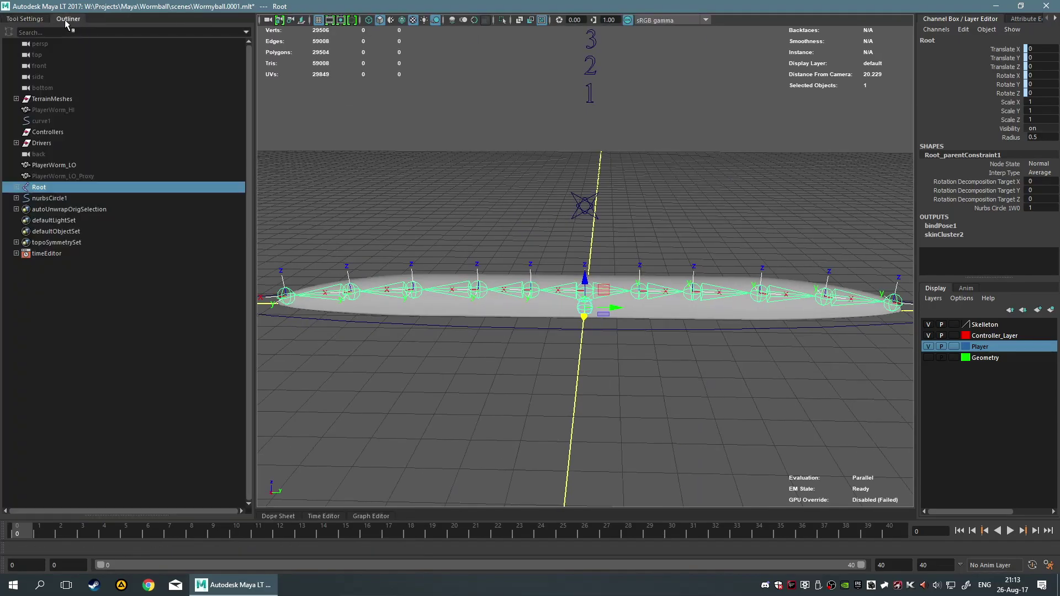
left_click(23, 198)
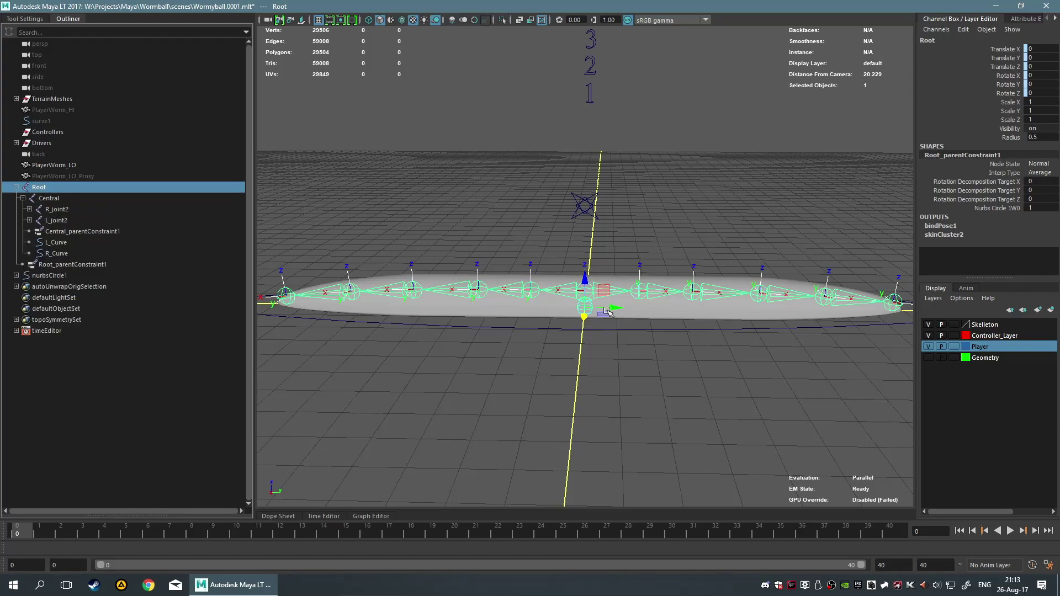
right_click_drag(587, 314, 569, 402)
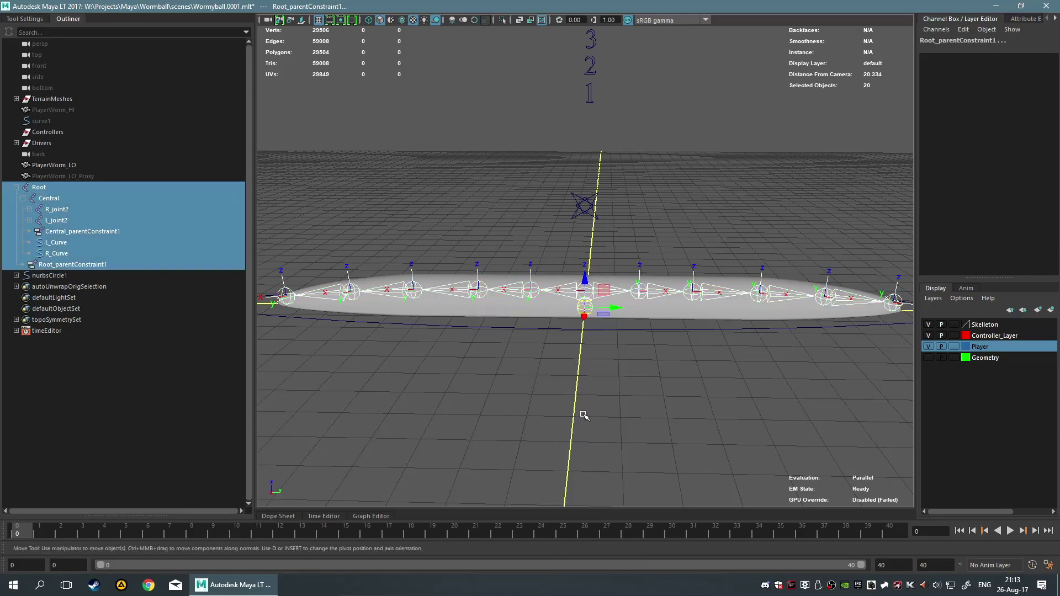
Remove Root_parentConstraint1, R_Curve, L_Curve and Central_parentConstraint1 from the hierarchy selection.
left_click(60, 264, "ctrl")
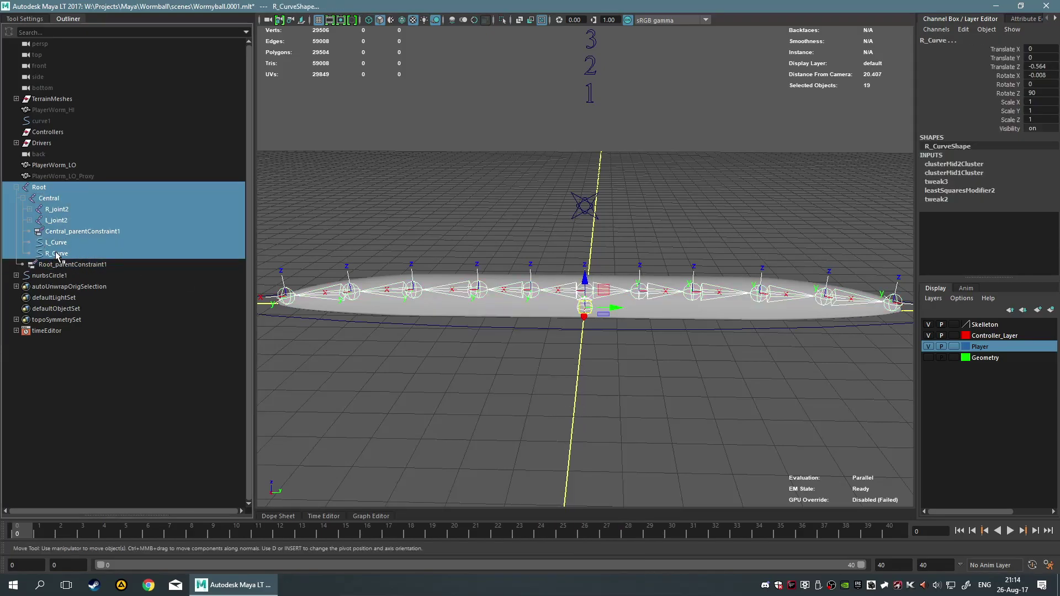
left_click(55, 252, "ctrl")
left_click(55, 241, "ctrl")
left_click(56, 231, "ctrl")
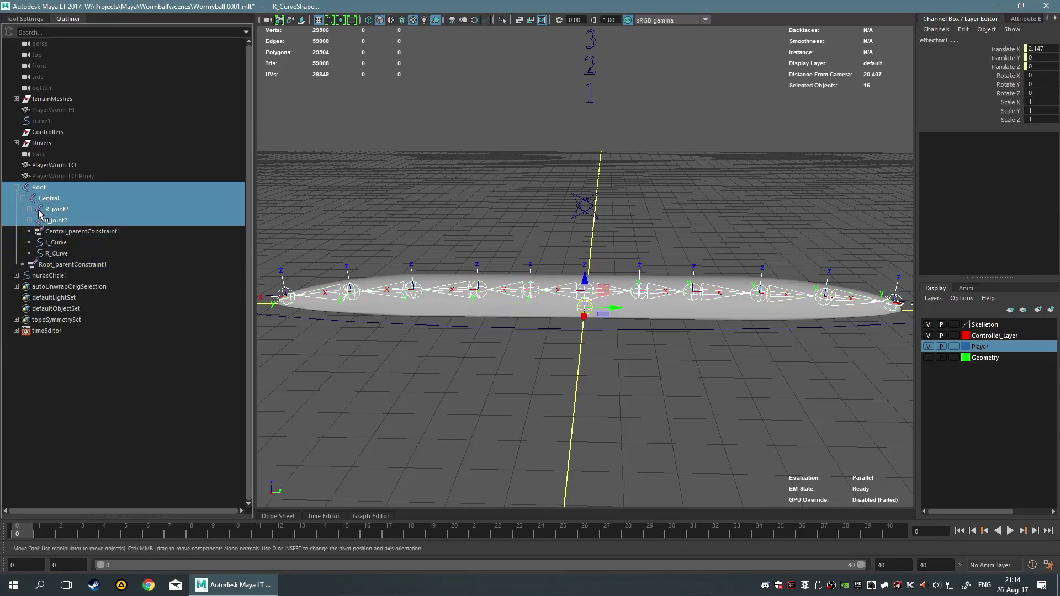
Expand the R_joint2 and L_joint2 chains and deselect effector2 and effector1, keeping only the joints selected.
left_click(29, 209, "shift")
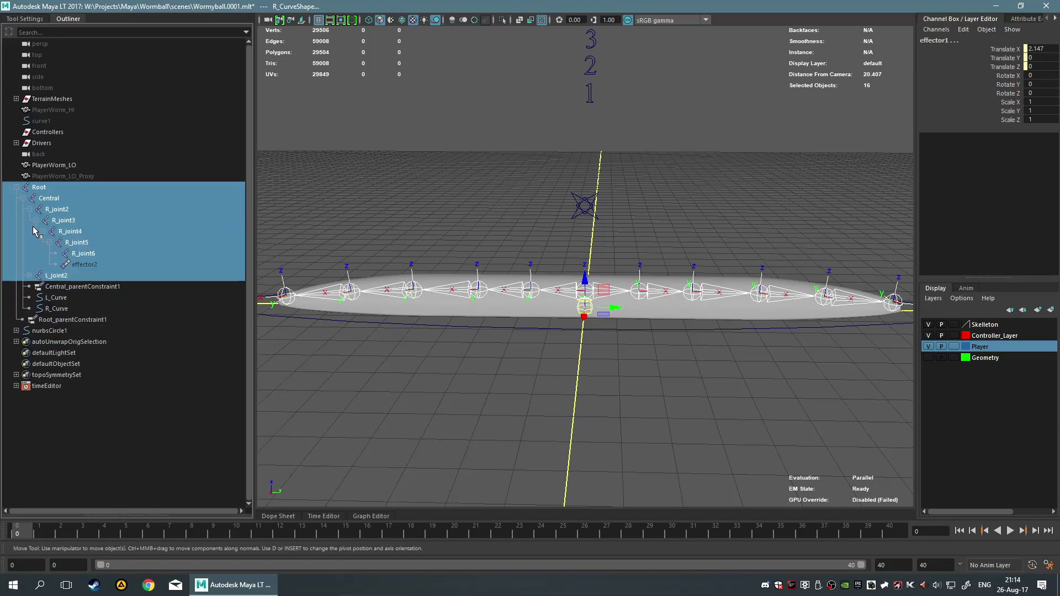
left_click(29, 276, "shift")
left_click(84, 265, "ctrl")
left_click(96, 323, "ctrl")
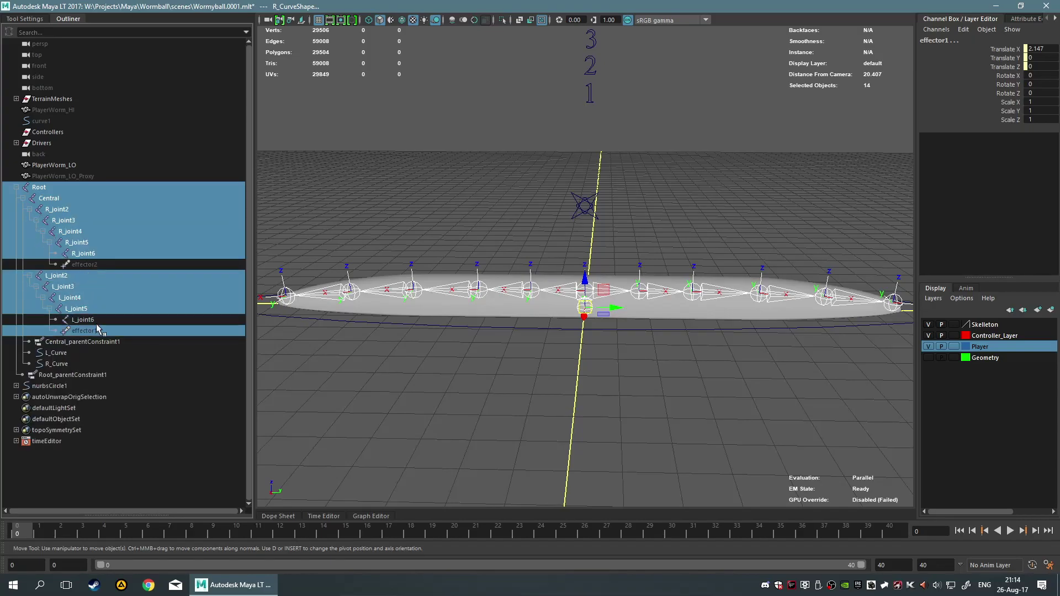
left_click(94, 323, "ctrl")
left_click(91, 330, "ctrl")
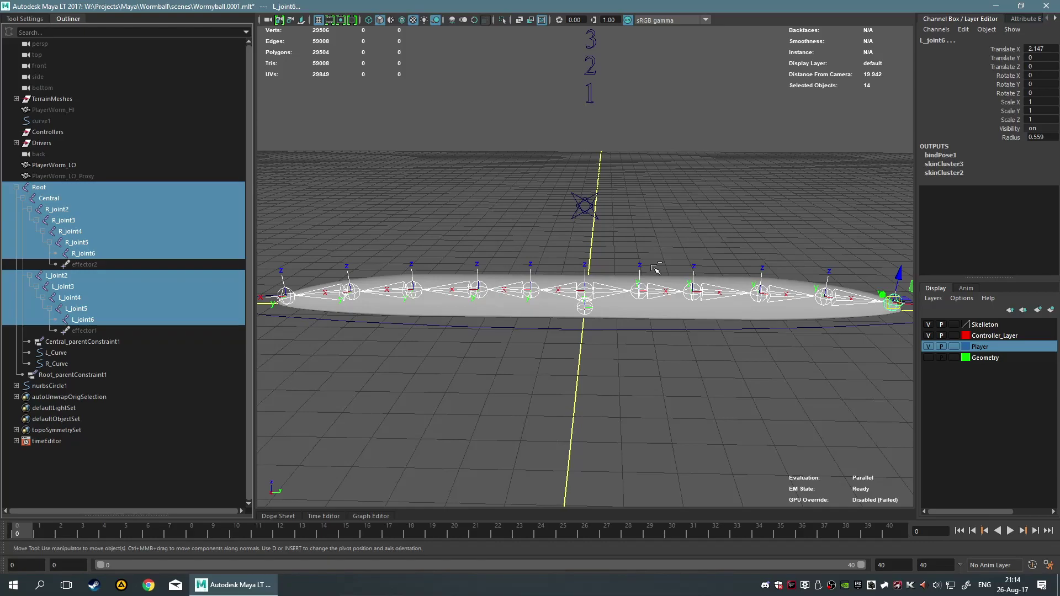
Open the Game Exporter for the selected joints and add a first animation clip.
key("space")
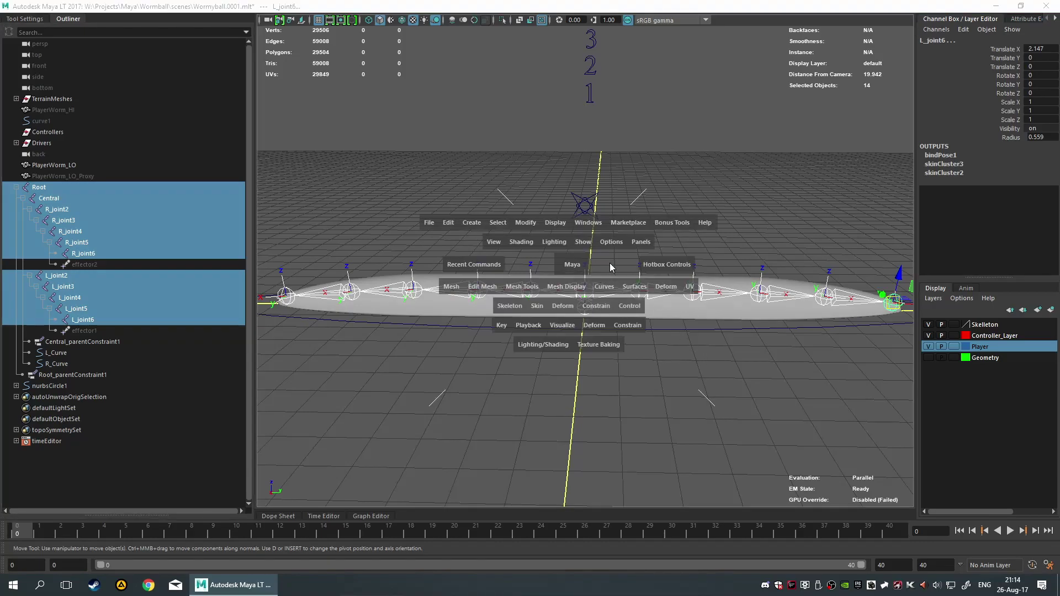
left_click(430, 221)
left_click(480, 366)
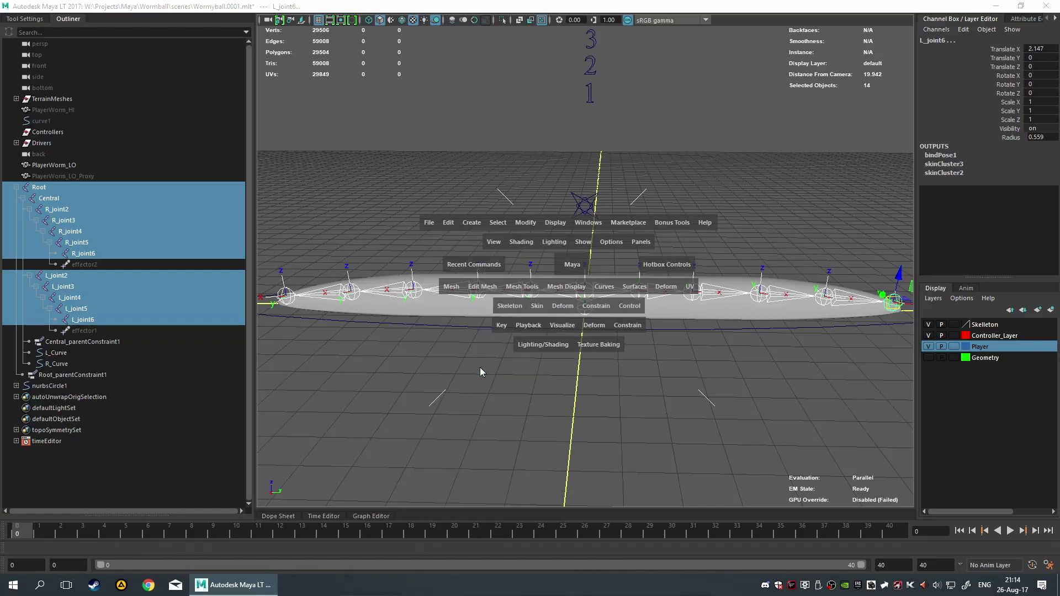
left_click_drag(685, 139, 721, 216)
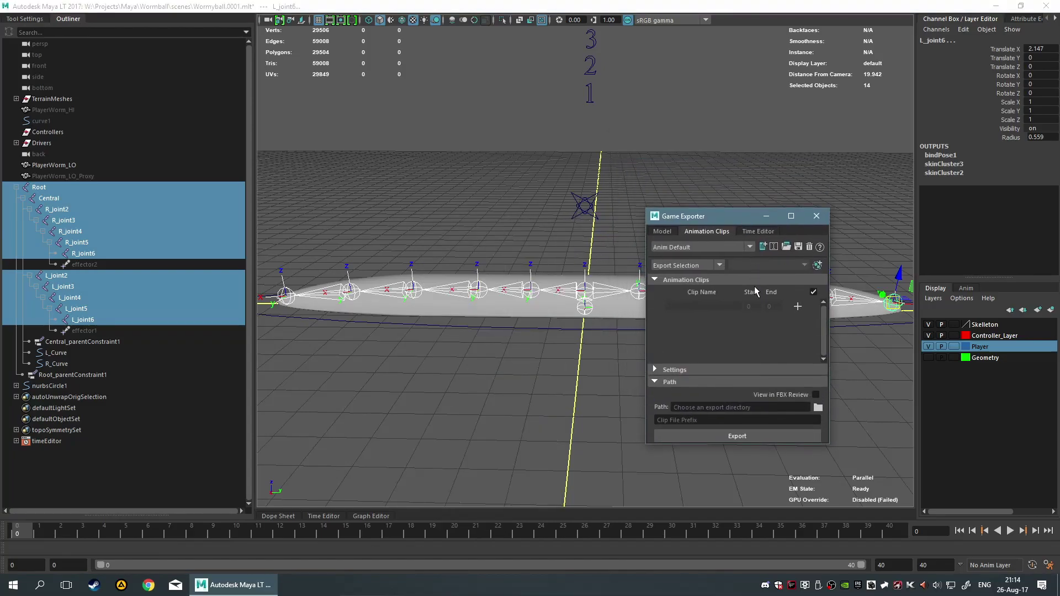
left_click(798, 308)
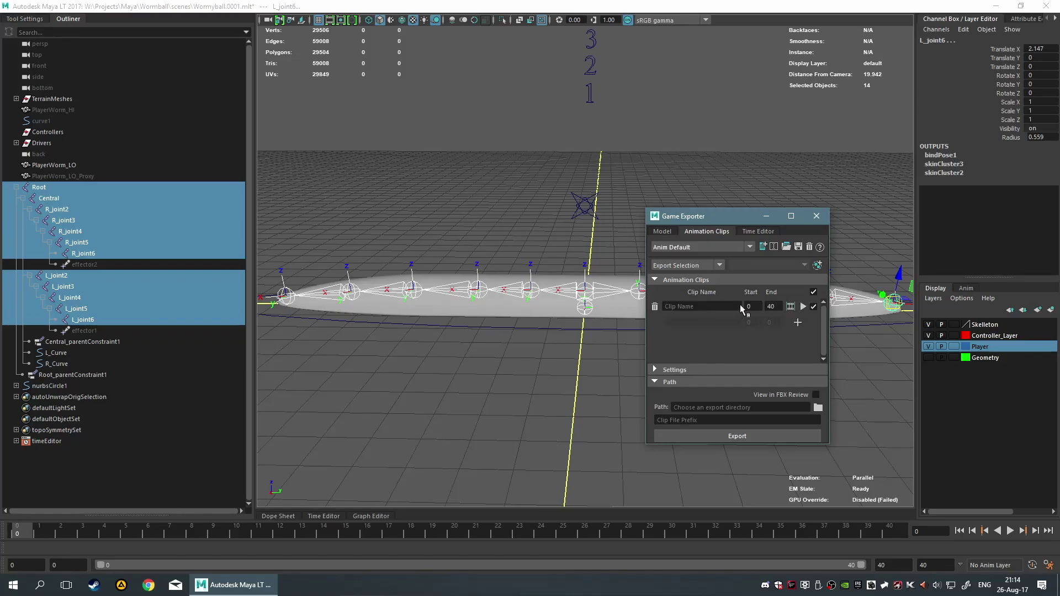
Check the crawl motion on the timeline, set the first clip's end frame to 15, and preview the clip.
left_click(41, 532)
key("alt+v")
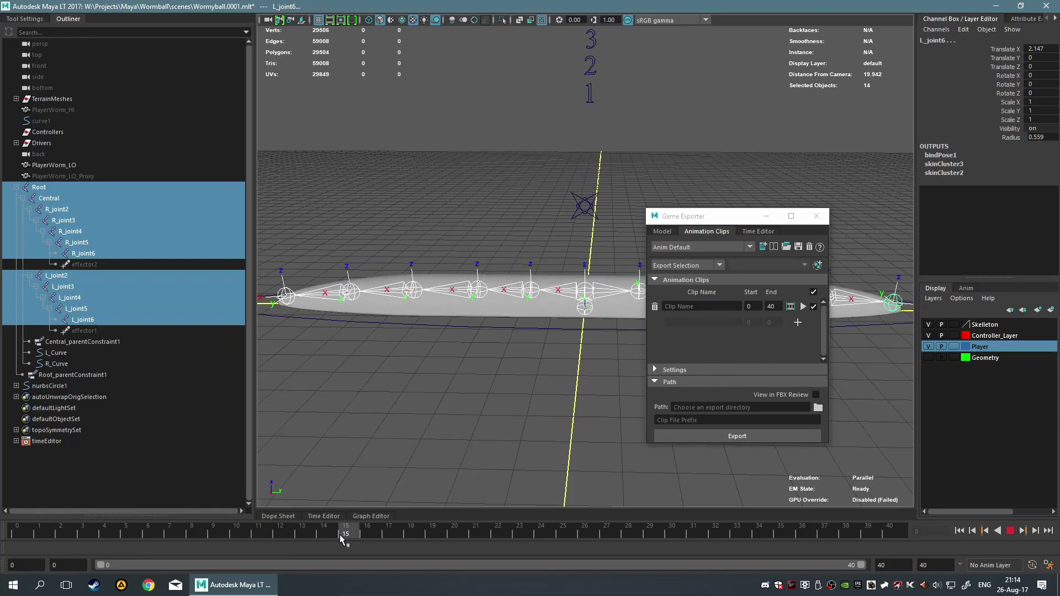
key("alt+v")
left_click(777, 302)
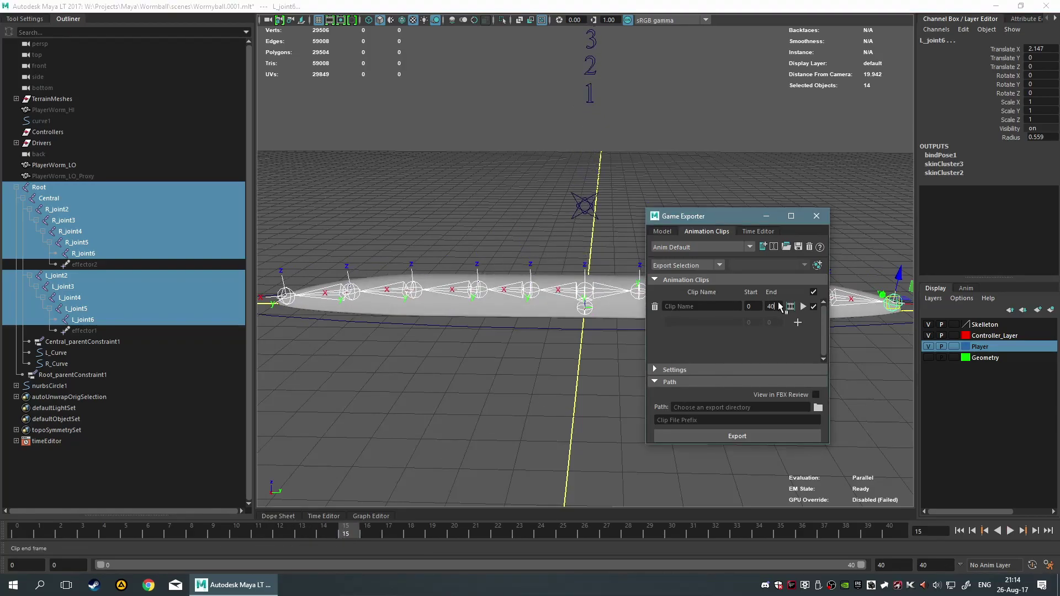
double_click(776, 306)
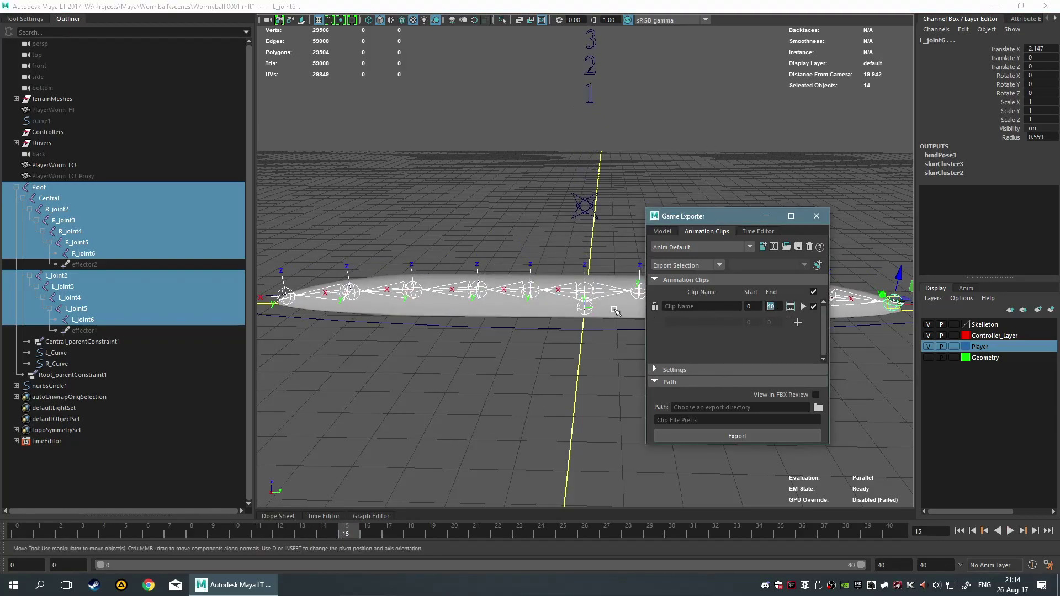
type("15")
left_click(803, 307)
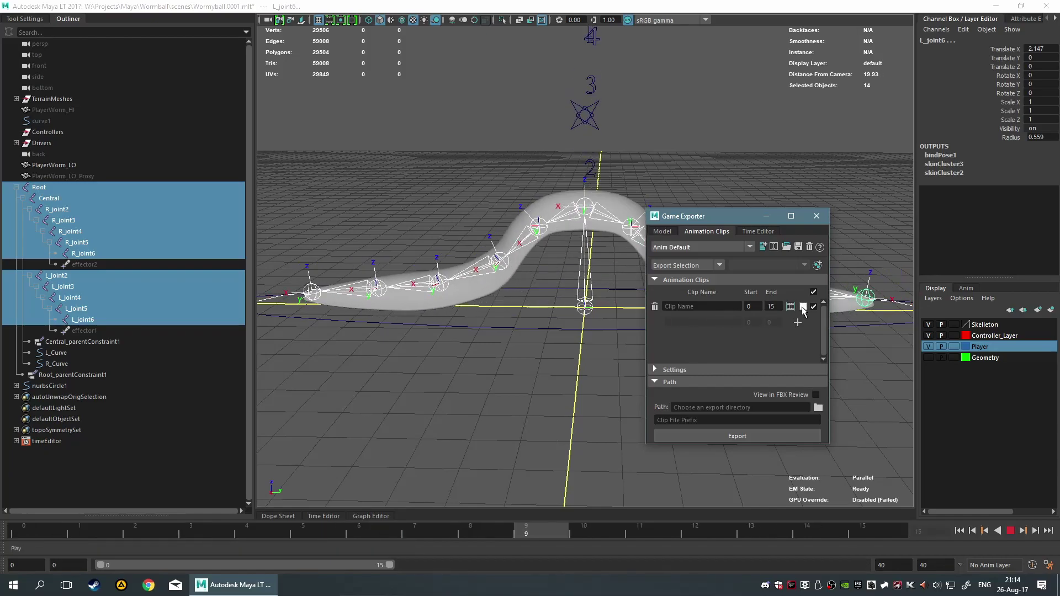
Add a second animation clip and scrub through the later frames to locate the start of the jump motion.
left_click(754, 325)
double_click(754, 321)
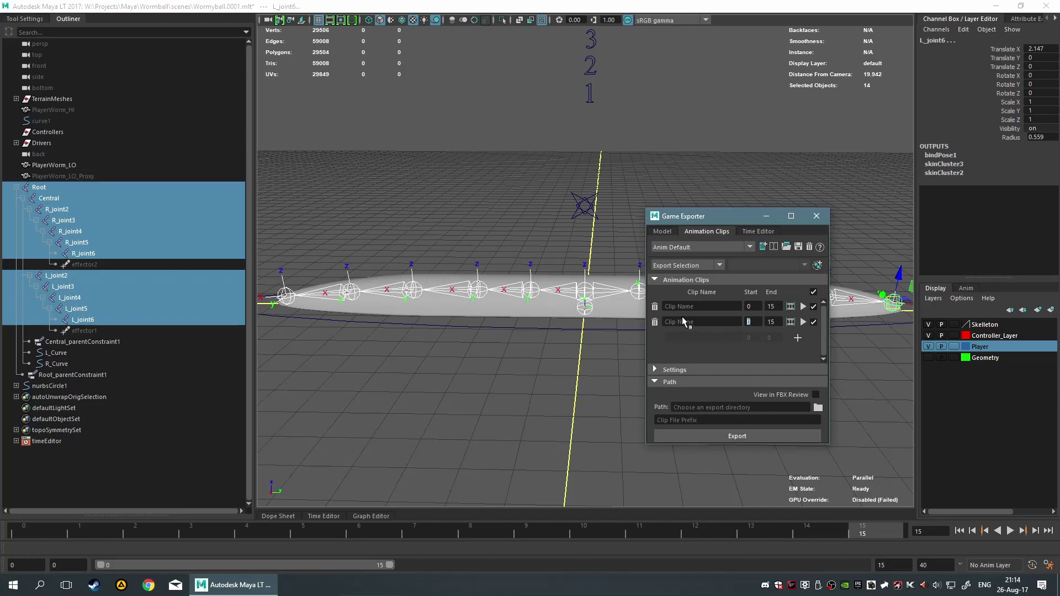
type("1")
left_click_drag(334, 563, 547, 564)
left_click_drag(439, 527, 529, 538)
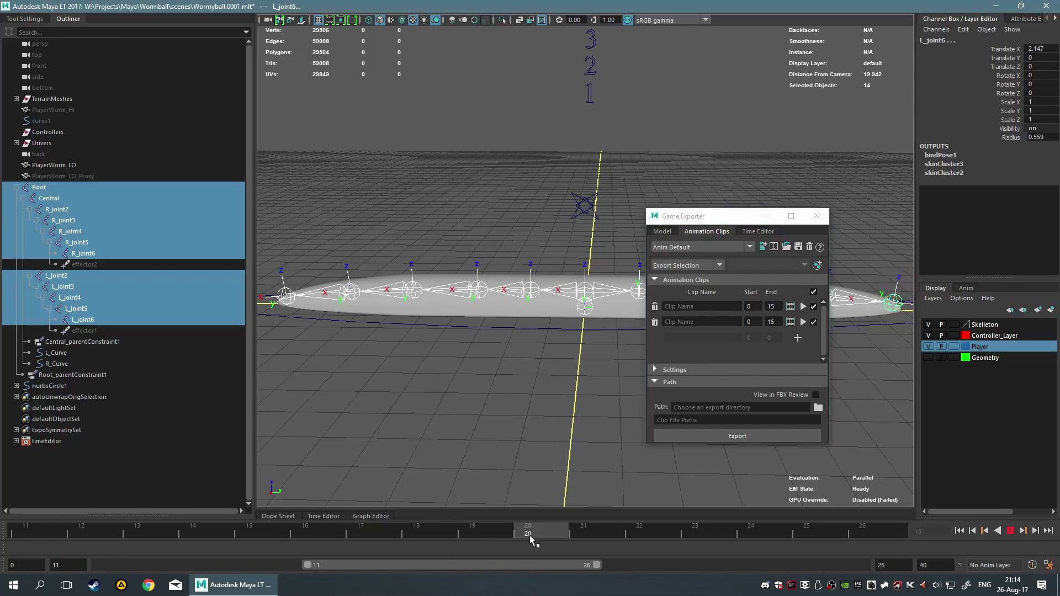
left_click_drag(723, 537, 809, 538)
left_click_drag(501, 569, 648, 561)
key("alt+v")
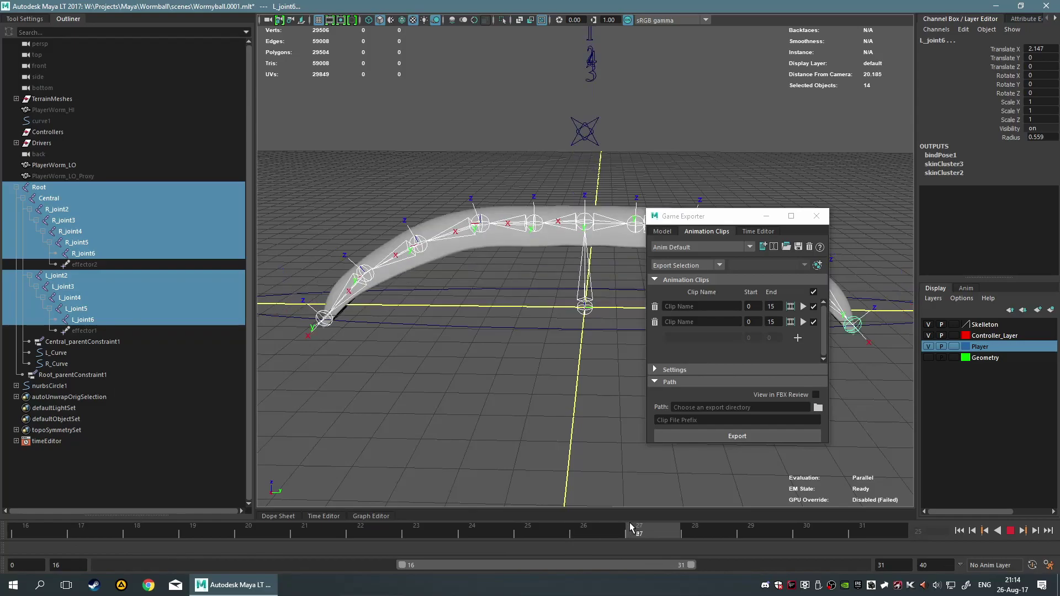
key("alt+v")
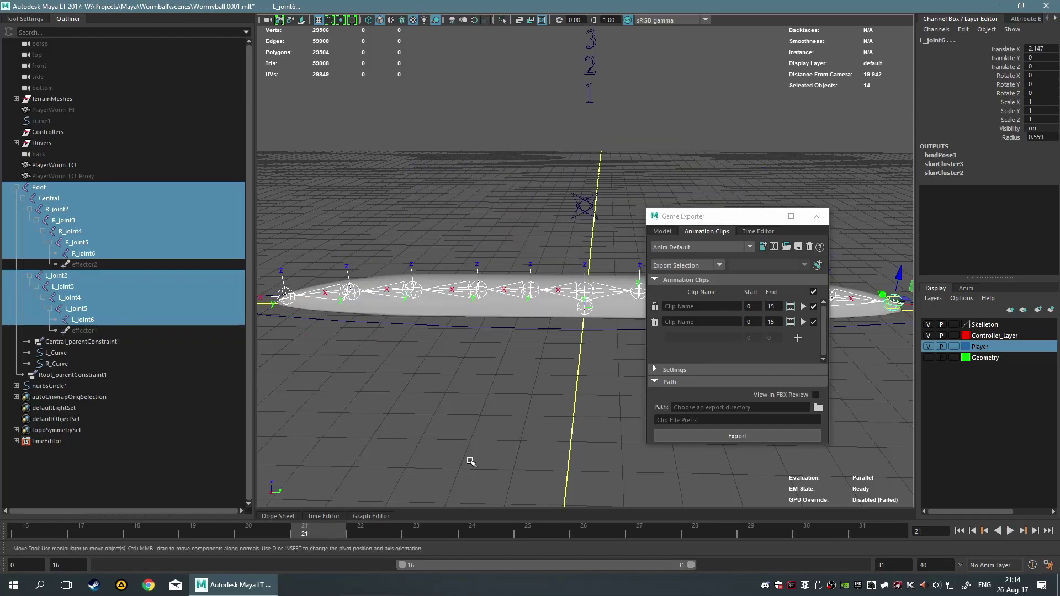
Set the second clip's range to frames 25 through 40 and play it back.
left_click(751, 322)
type("25")
key("Return")
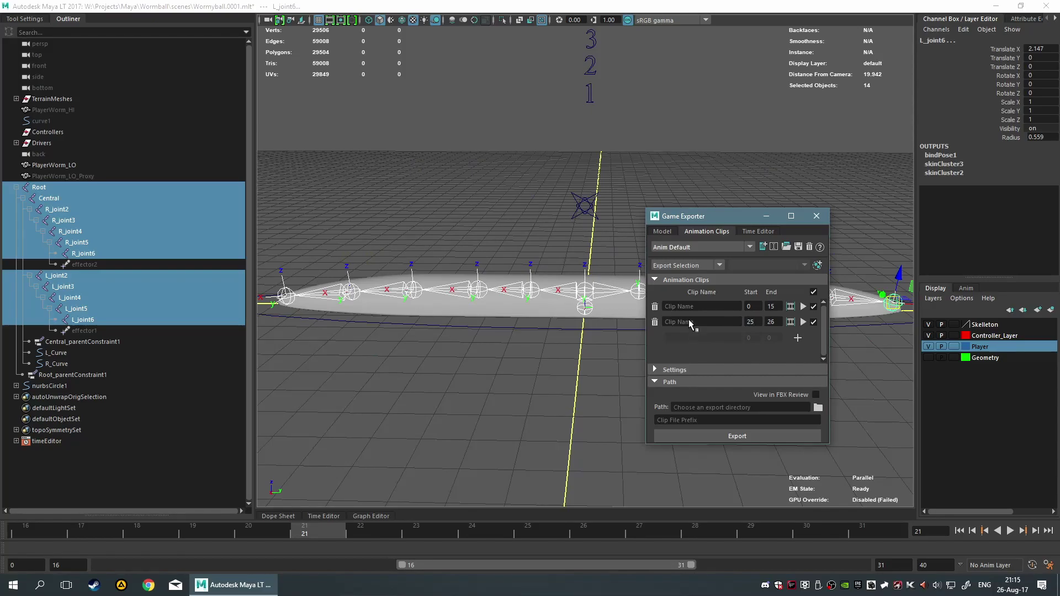
left_click(775, 322)
left_click(803, 322)
Name the first animation clip Walk and the second one Jump.
left_click_drag(709, 212, 845, 288)
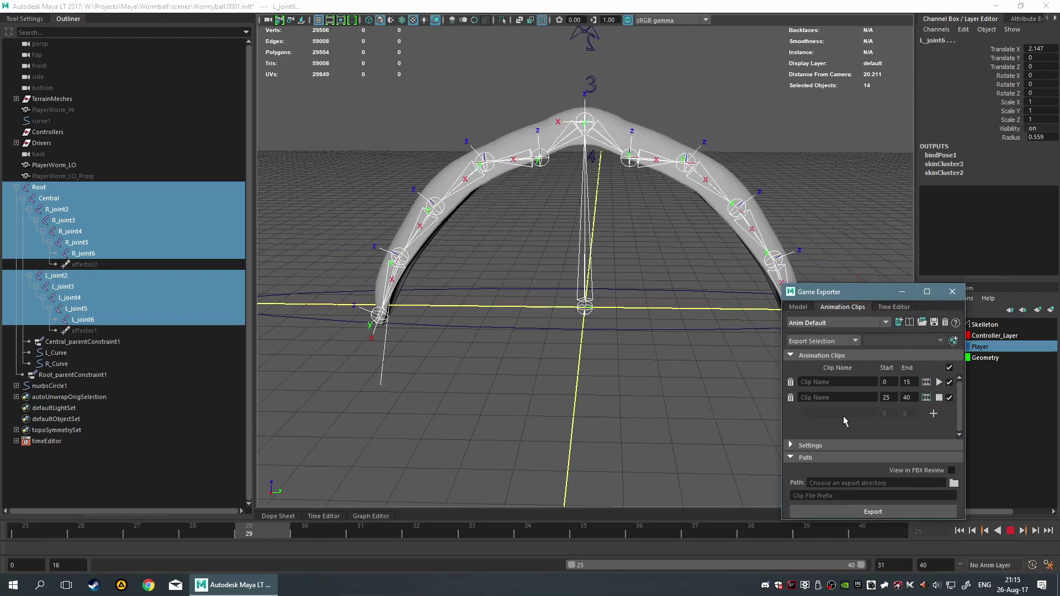
left_click(832, 381)
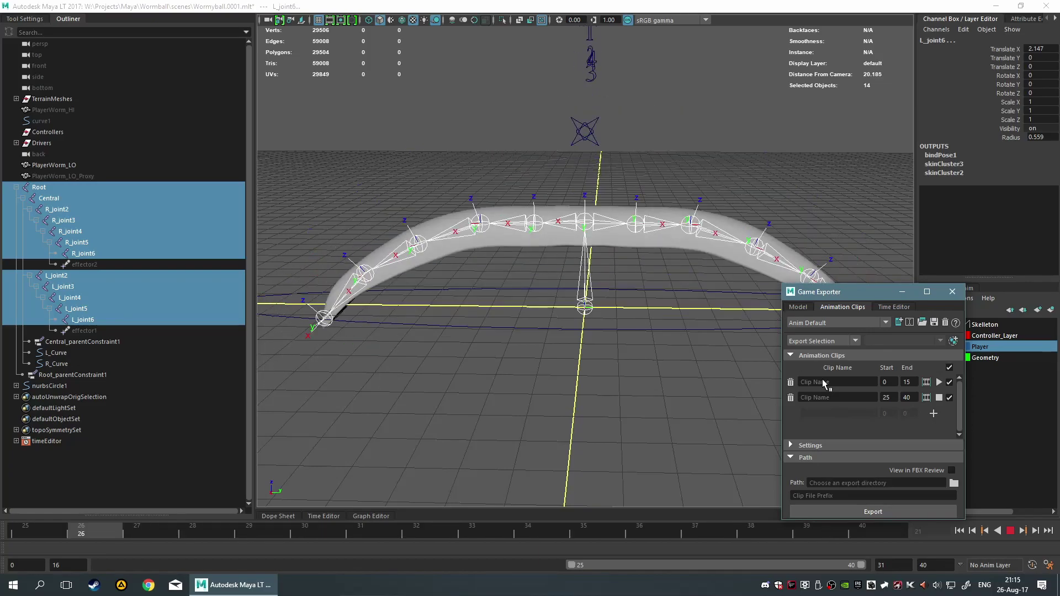
type("Crawl")
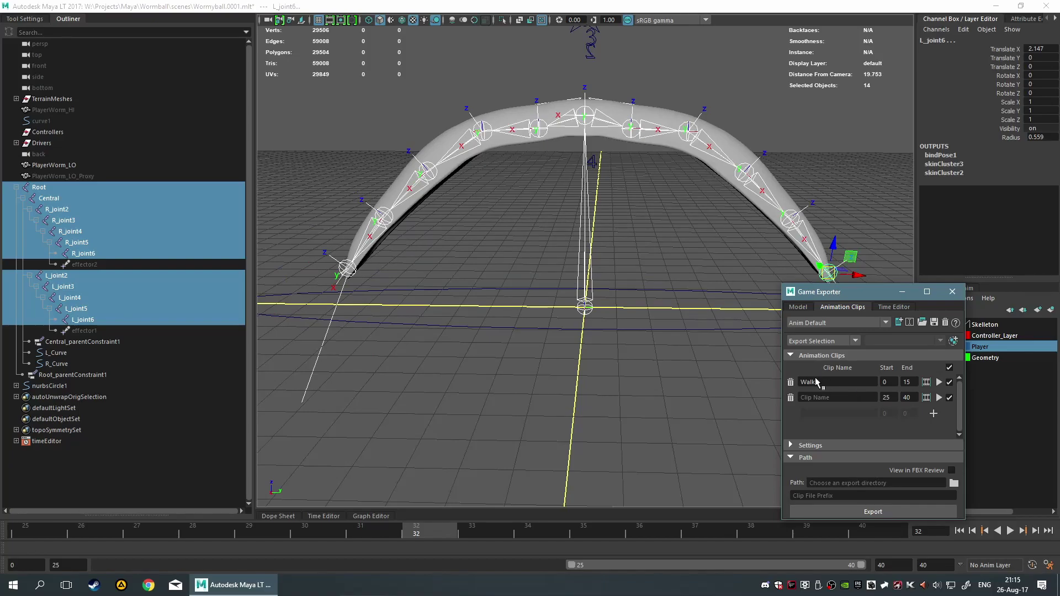
left_click(856, 397)
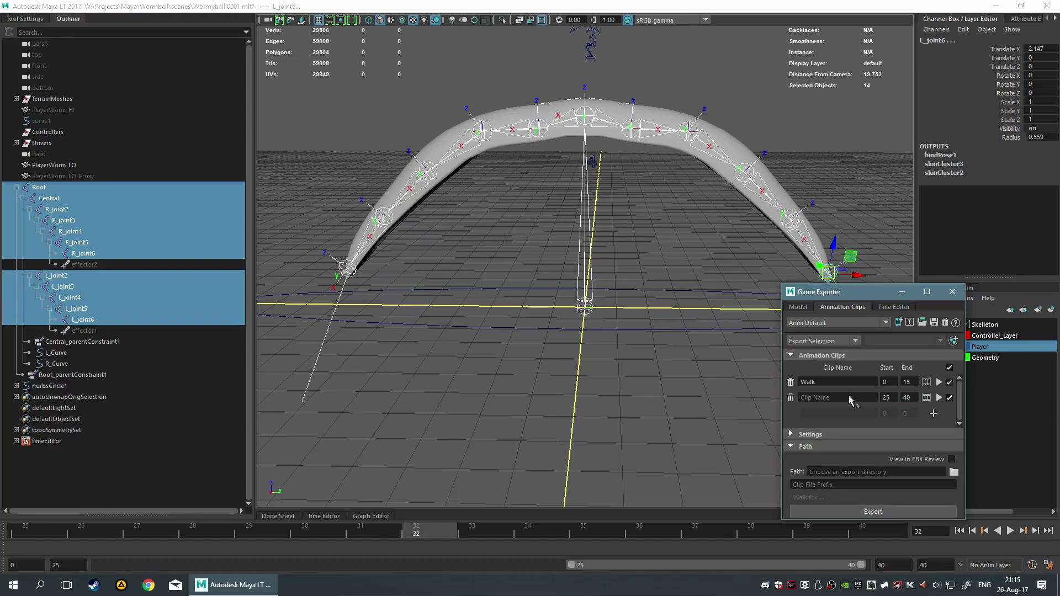
type("Jump")
Expand the clip export settings and set the up axis to Z.
left_click_drag(858, 293, 740, 197)
left_click(690, 339)
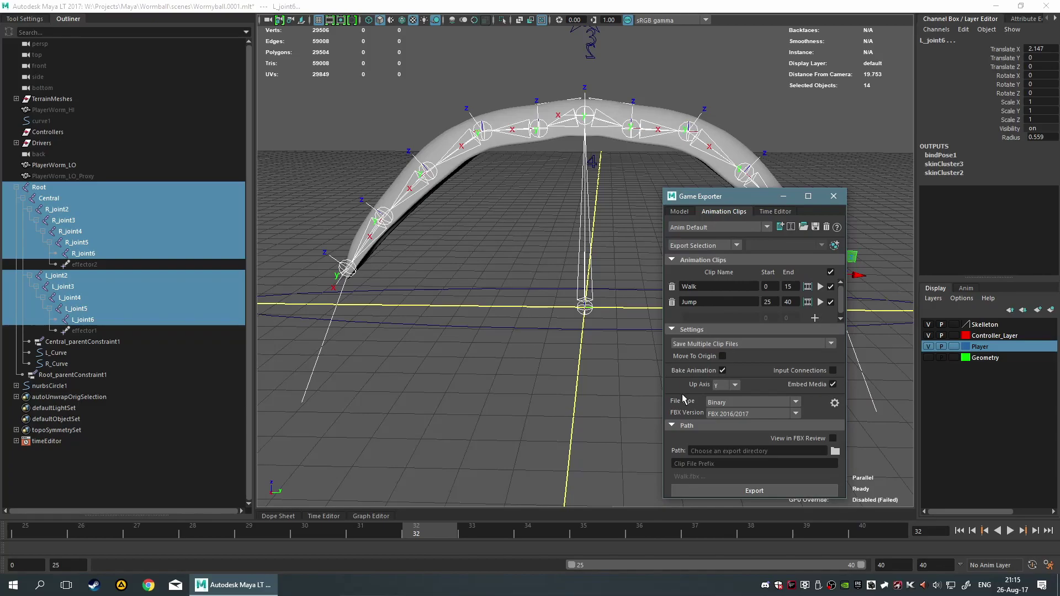
left_click(735, 344)
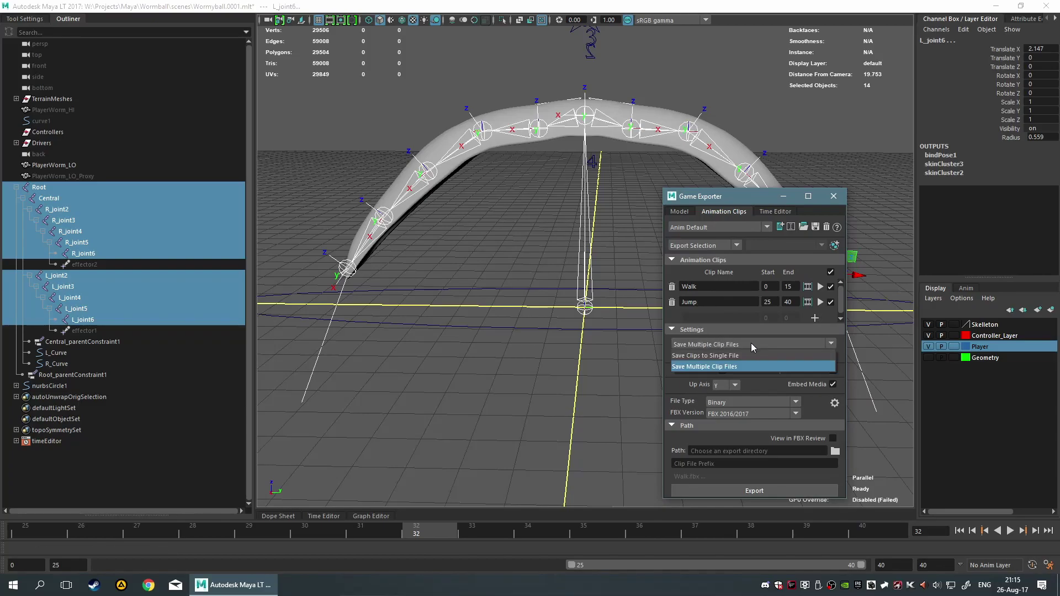
left_click(751, 343)
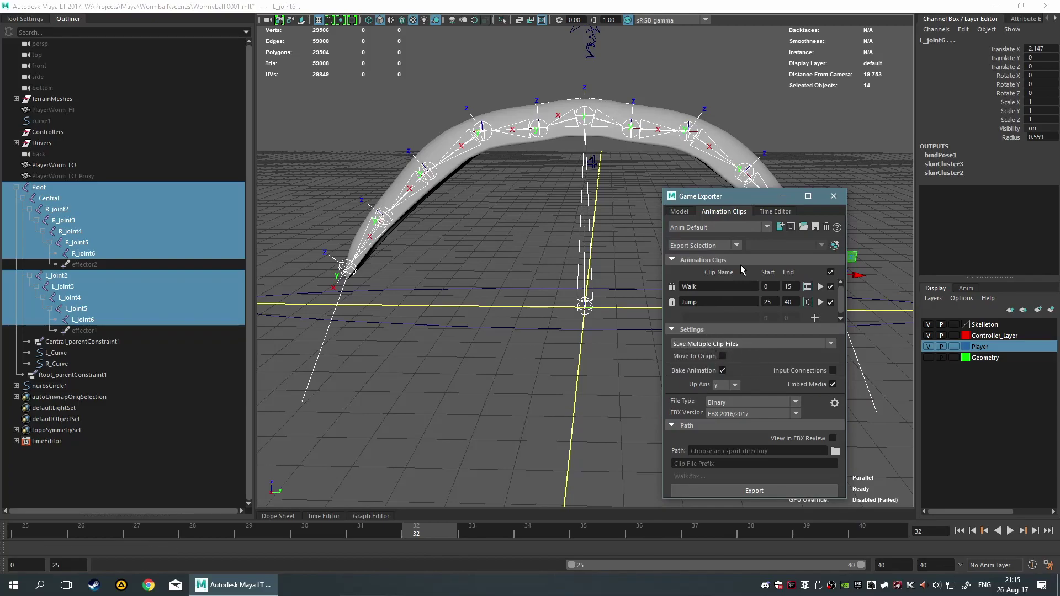
left_click_drag(728, 201, 769, 195)
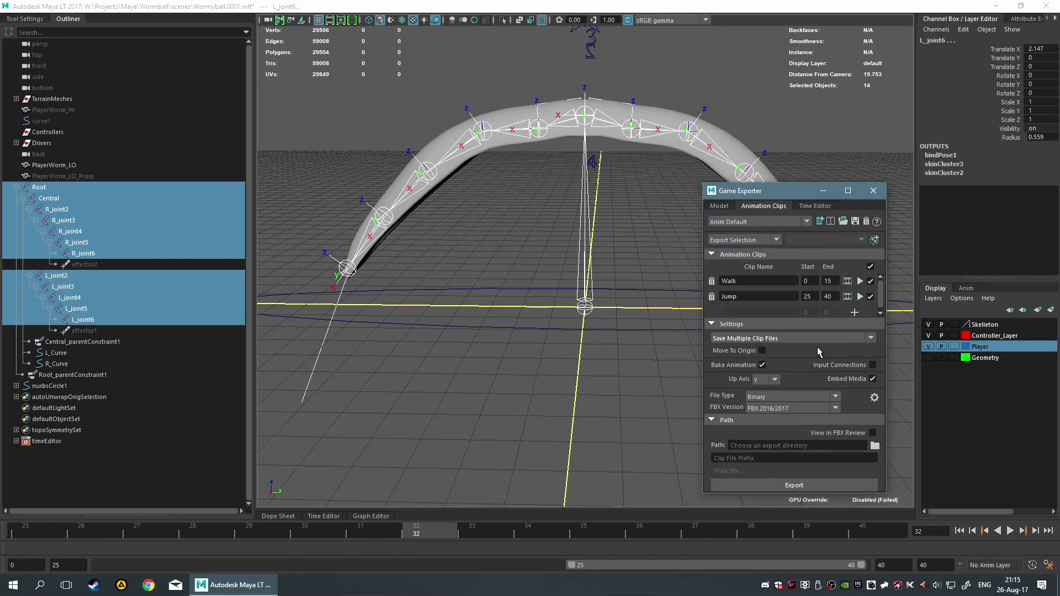
left_click(498, 300)
left_click(765, 379)
left_click(765, 401)
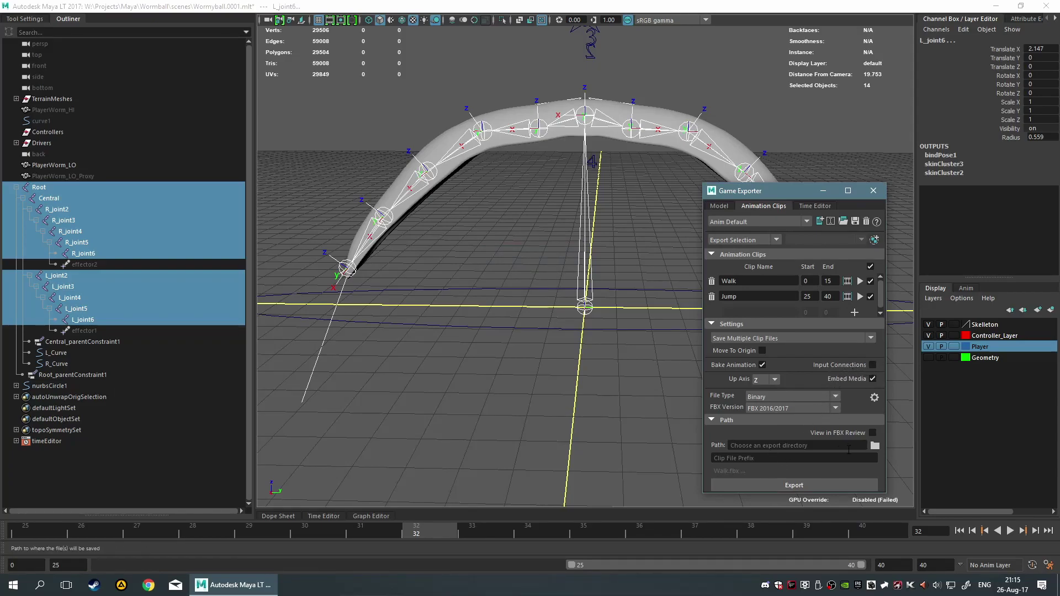
left_click(875, 445)
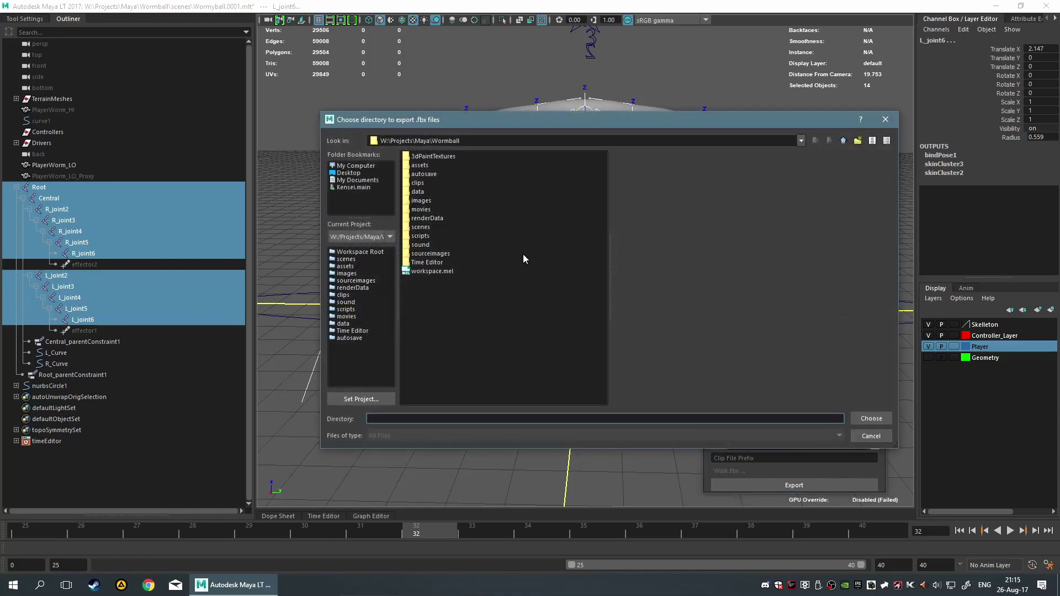
left_click(874, 438)
left_click(873, 445)
left_click(864, 439)
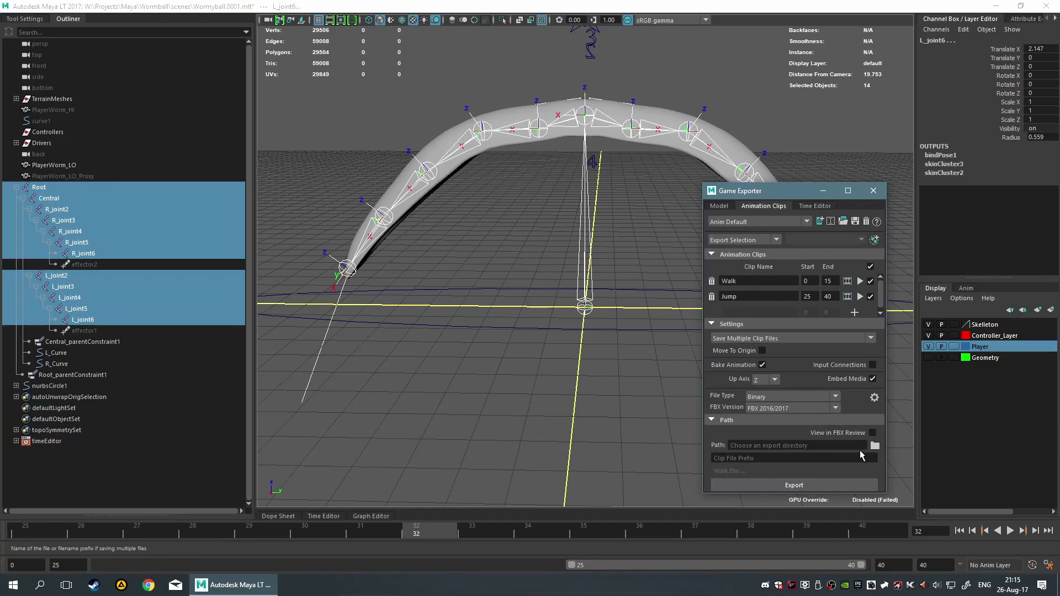
Browse for the export directory and go to W:\GameDev\Titspace\Worms\Volleyball\Import.
left_click(874, 445)
left_click(358, 203)
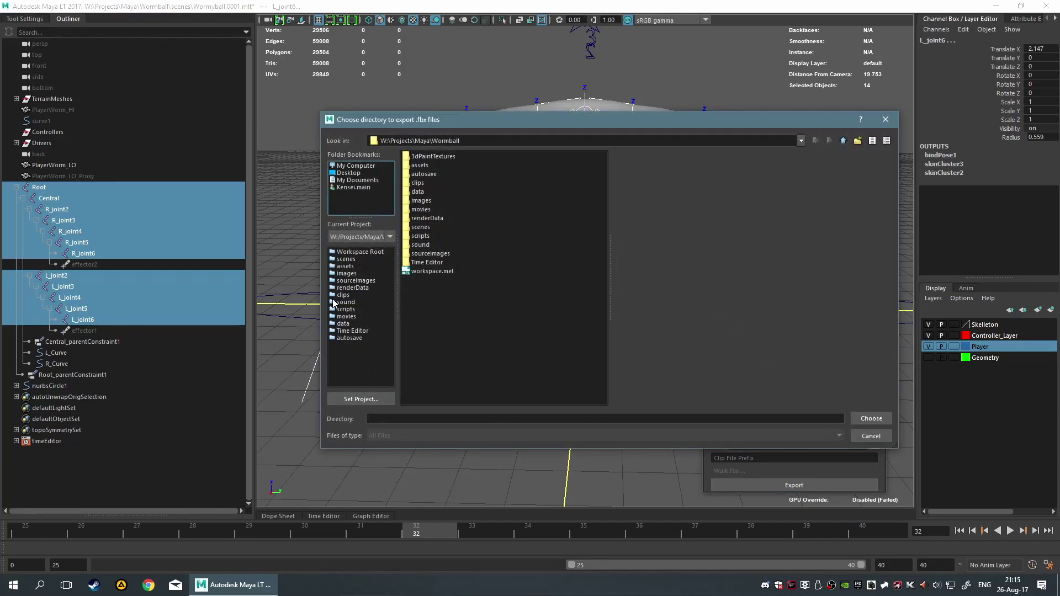
left_click(798, 140)
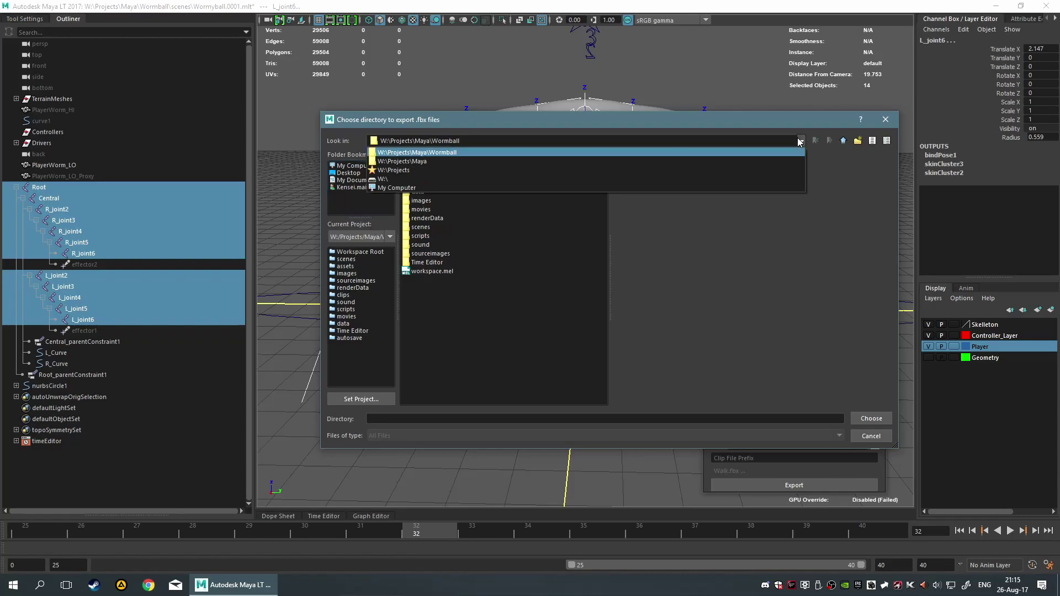
left_click(594, 187)
double_click(436, 227)
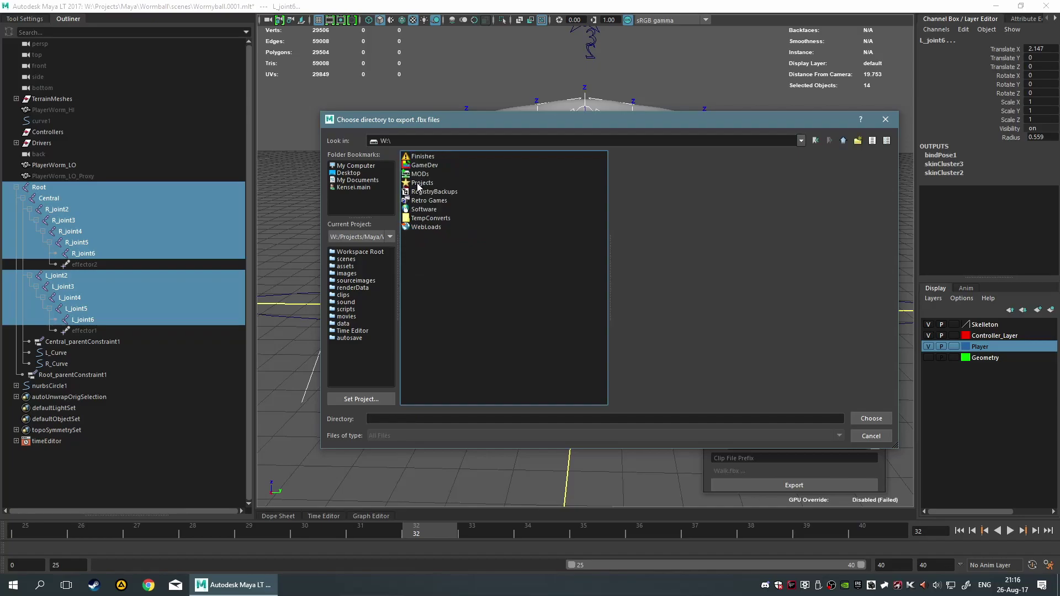
double_click(426, 166)
double_click(420, 157)
double_click(422, 156)
double_click(427, 159)
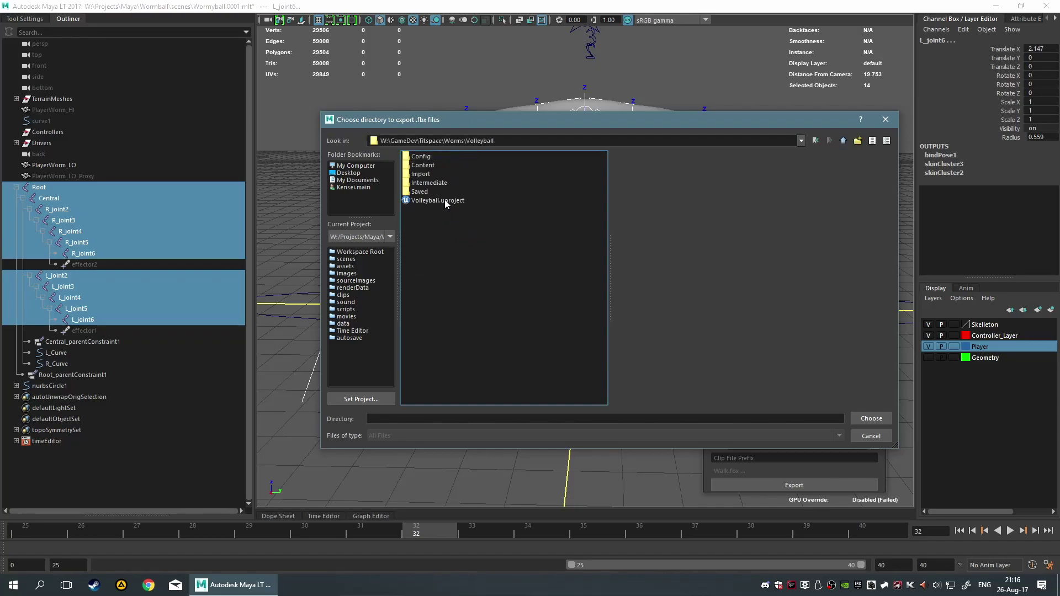
double_click(425, 174)
Create a new folder named Animations inside the Import folder and open it.
right_click(495, 285)
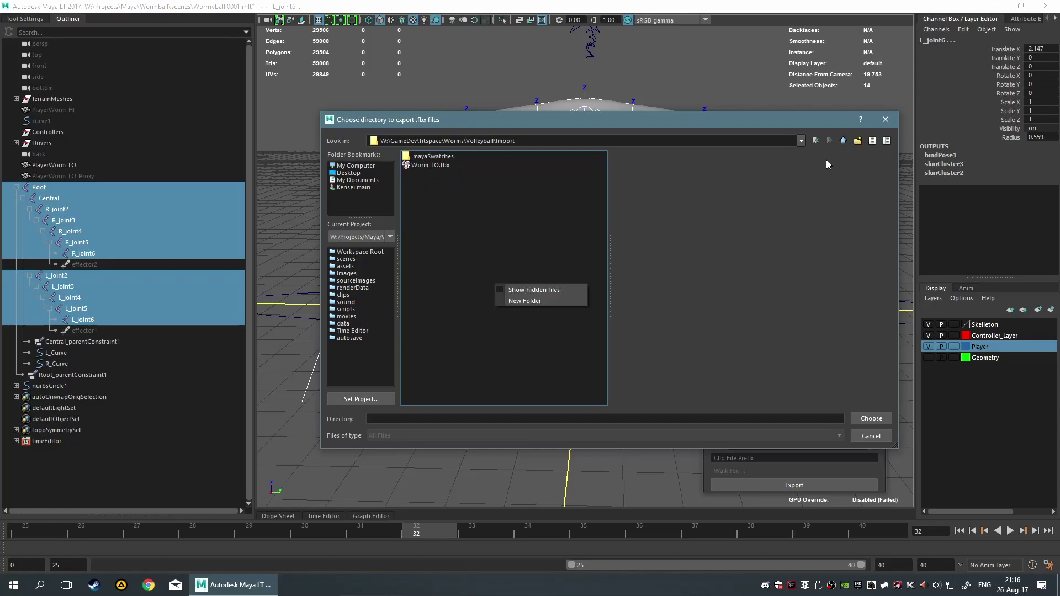
left_click(530, 301)
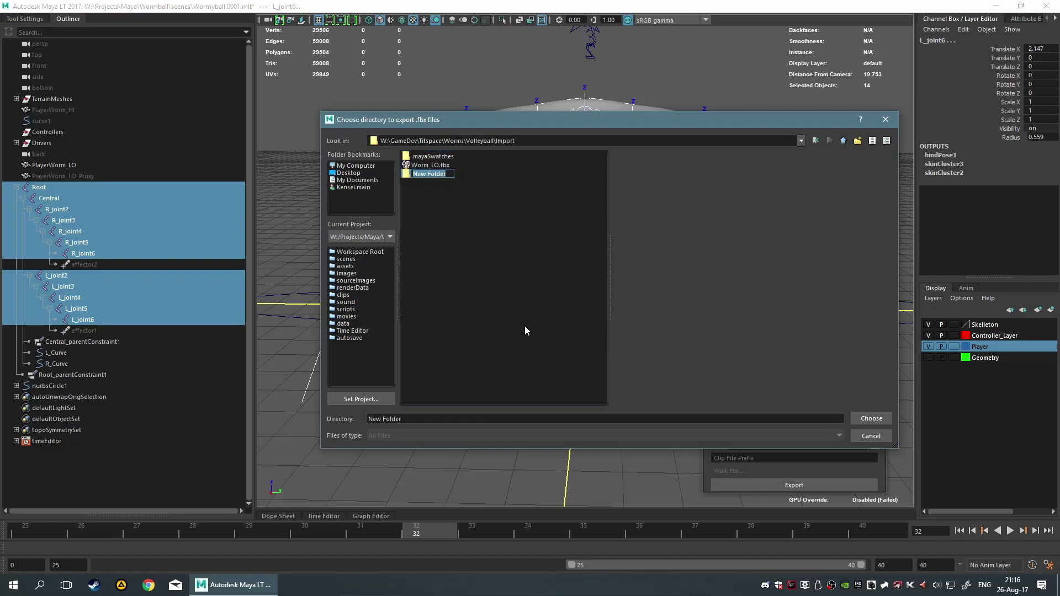
type("Animation")
key("Return")
key("Return")
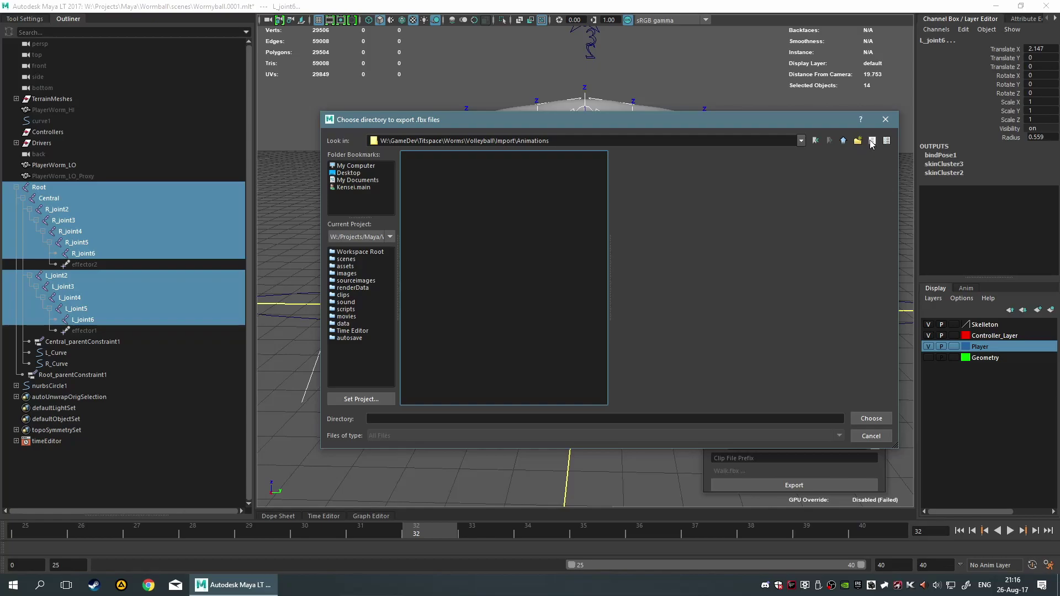
Choose the Animations folder as the export path for the clips.
right_click(481, 233)
left_click(459, 231)
left_click(346, 208)
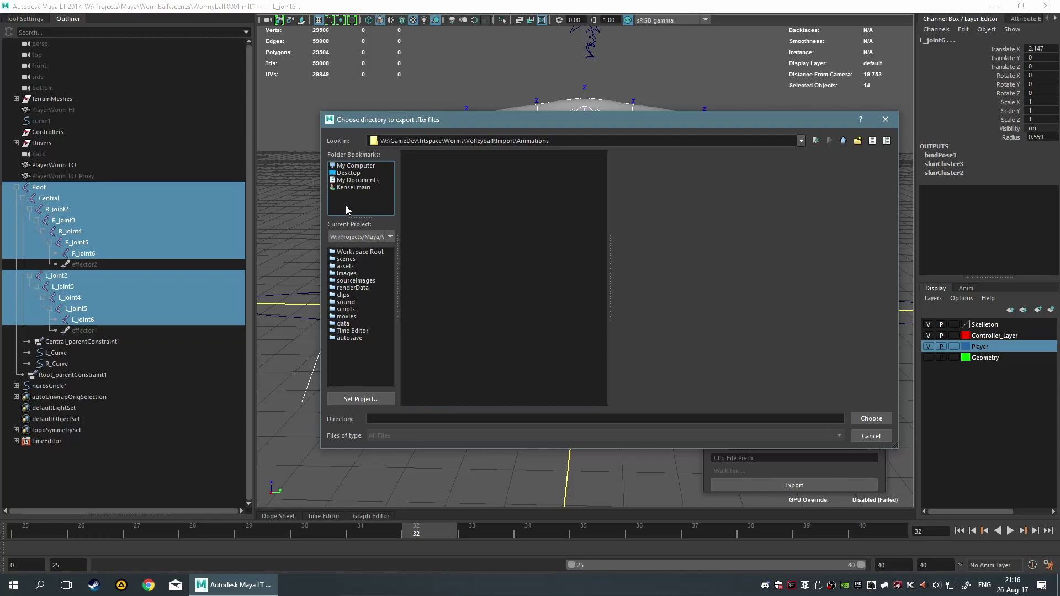
right_click(470, 220)
left_click(462, 201)
right_click(458, 201)
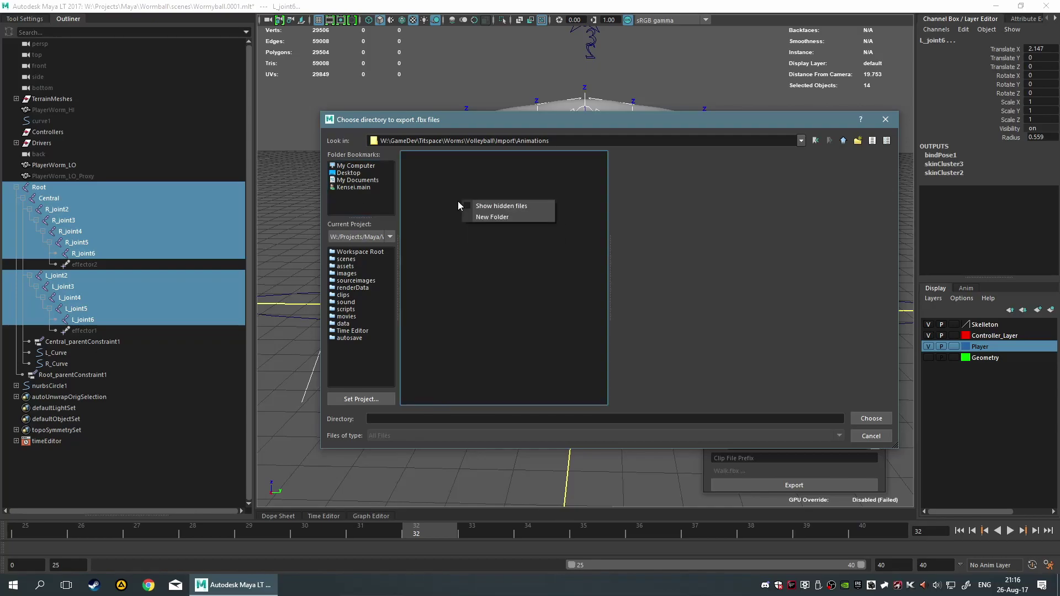
left_click(462, 174)
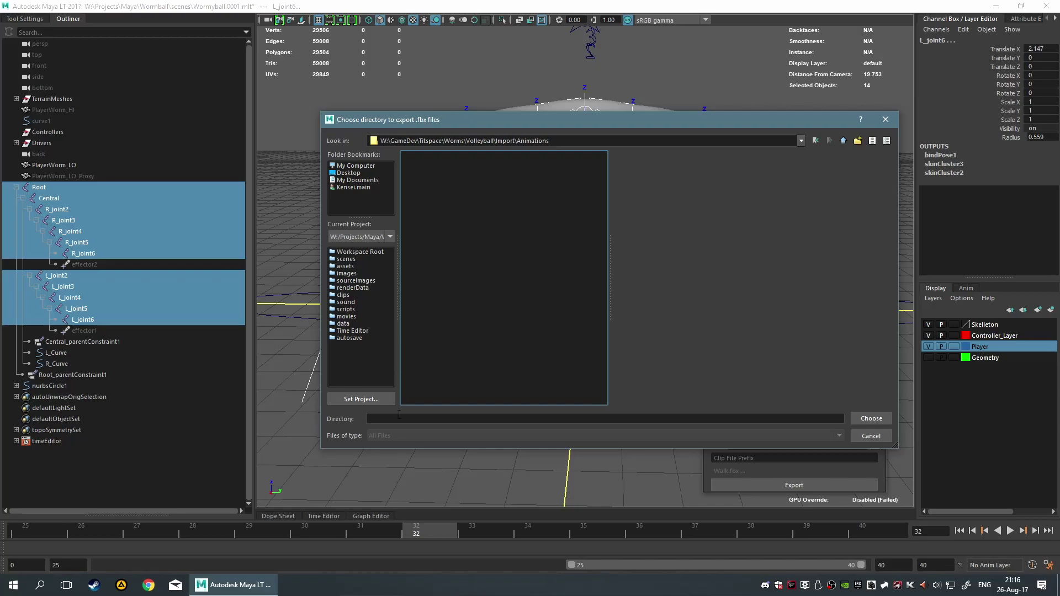
left_click(869, 418)
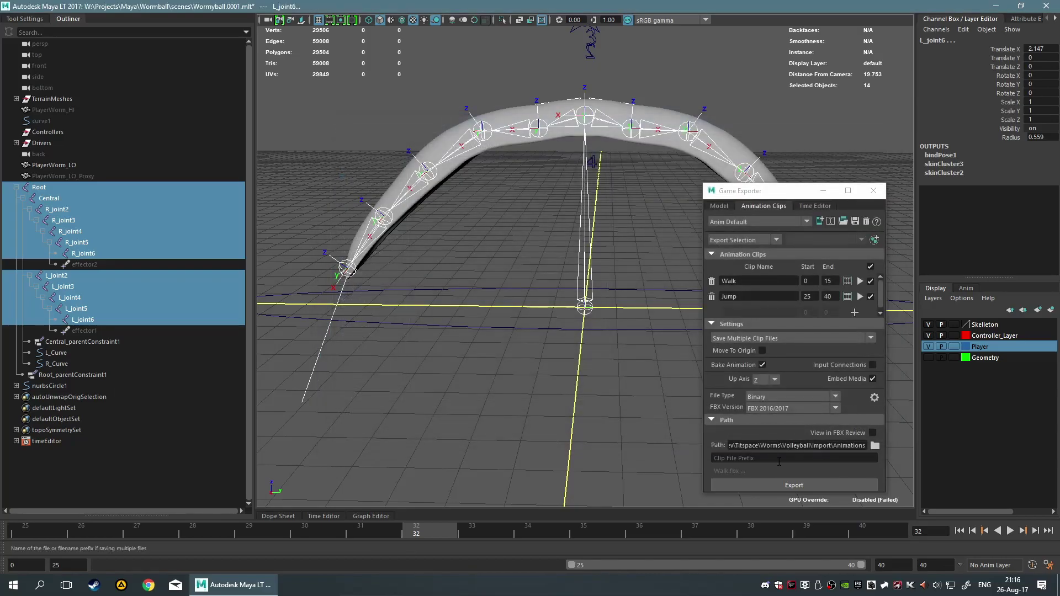
Set the clip file prefix to Worm, export the animation clips, and close the Game Exporter.
left_click(760, 433)
type("Worm")
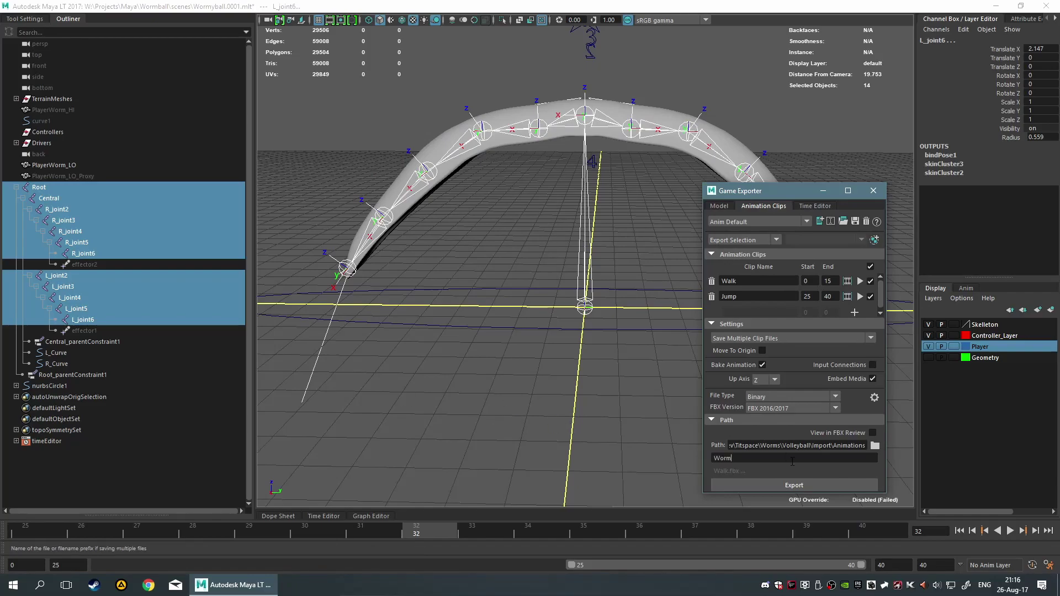
left_click(800, 486)
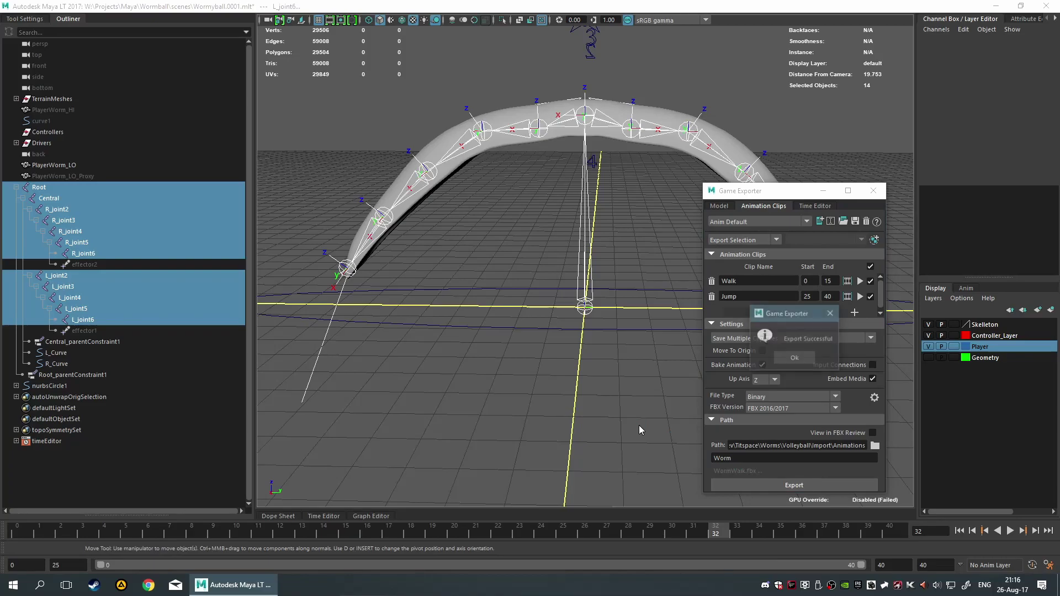
left_click(792, 358)
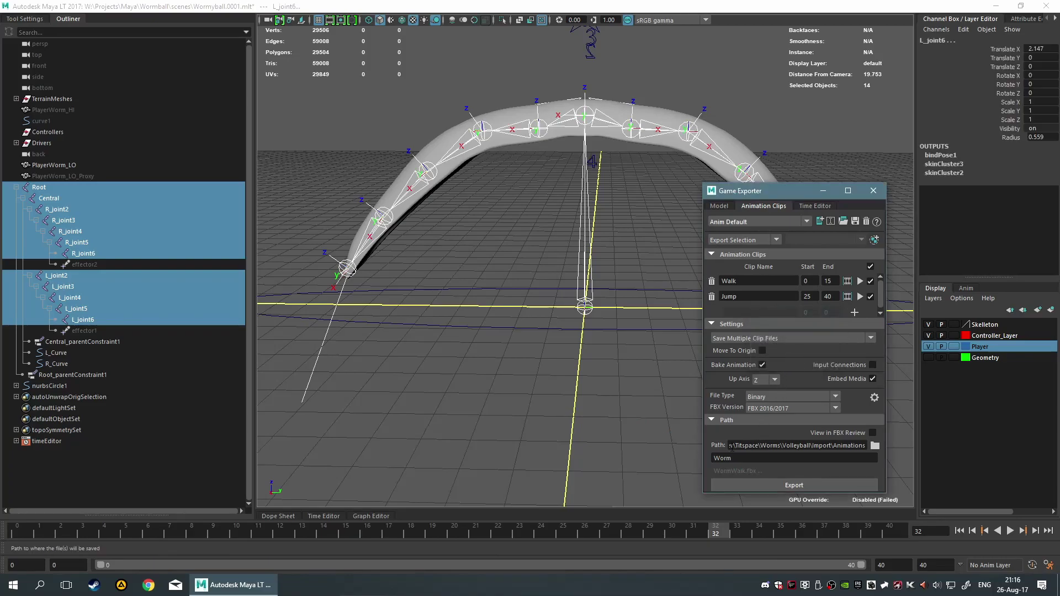
left_click(579, 424)
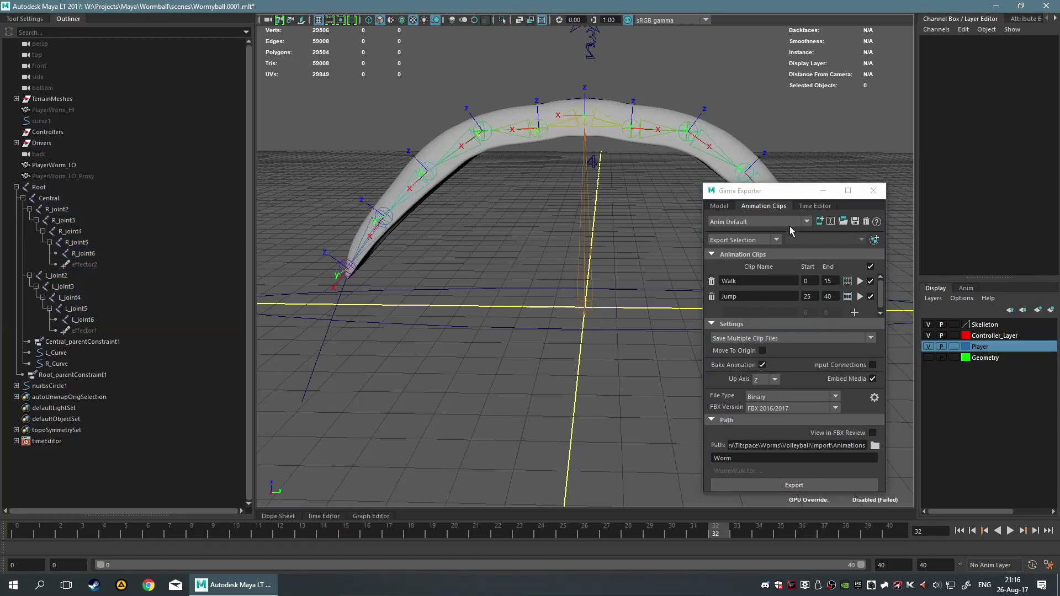
left_click(872, 190)
Play back the worm's animation from the start of the timeline.
left_click(1, 533)
key("alt+v")
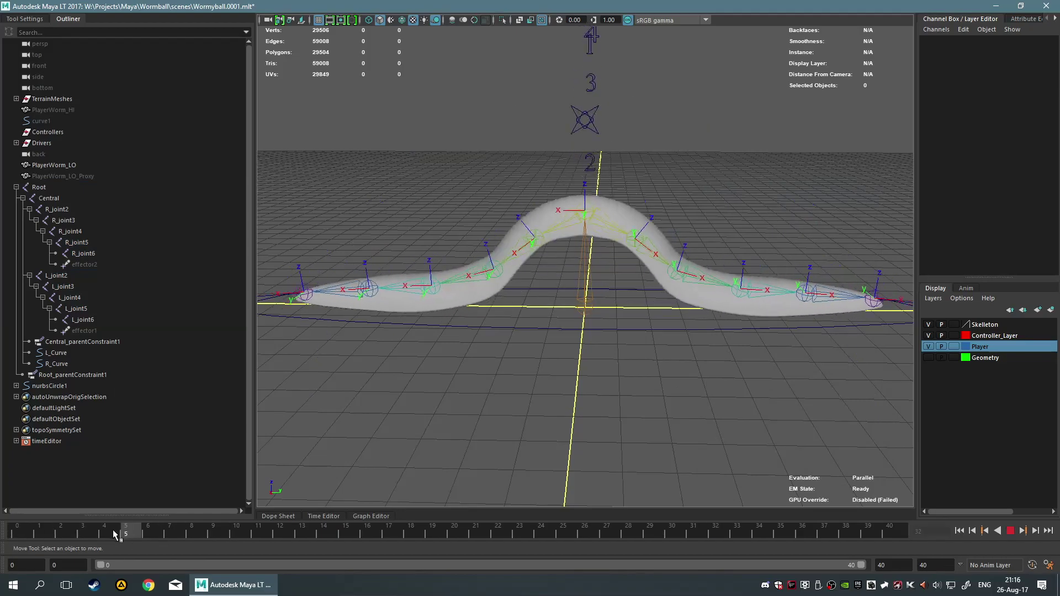
key("alt+v")
left_click(589, 266)
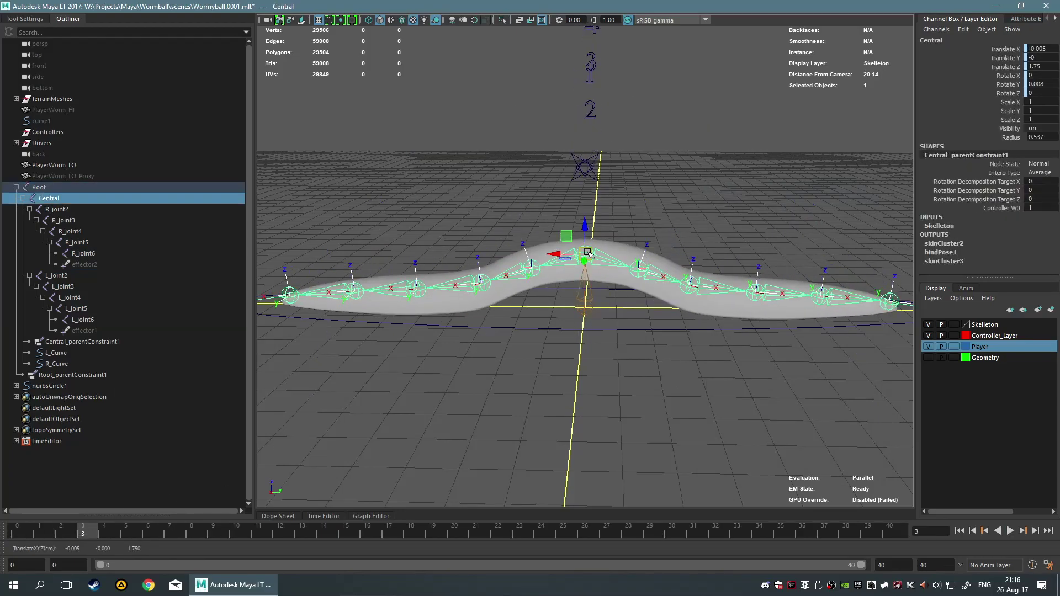
left_click(662, 424)
key("super")
key("super")
key("ctrl+z")
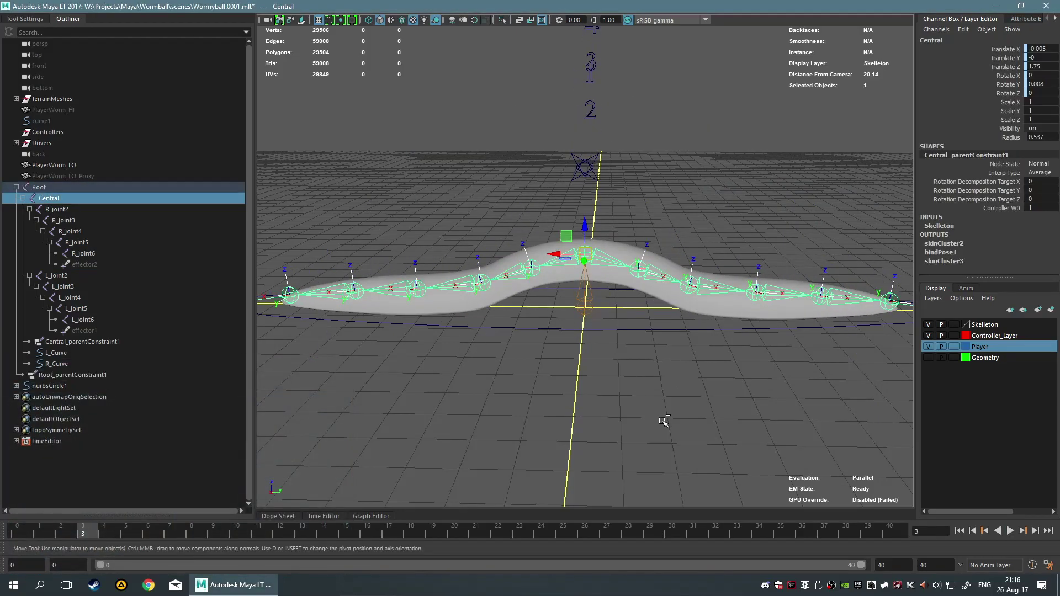
left_click(662, 424)
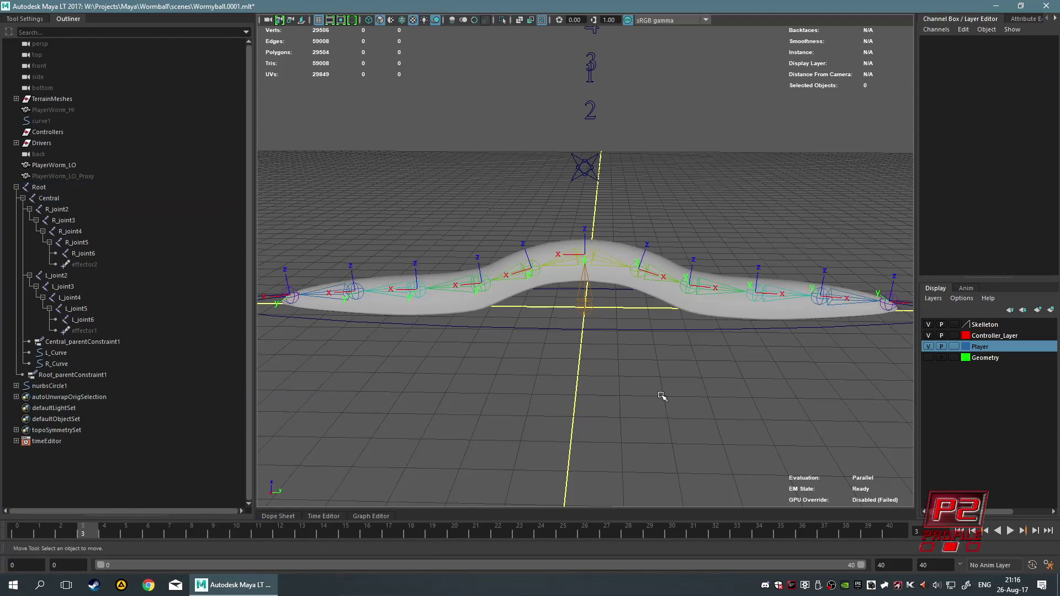
key("space")
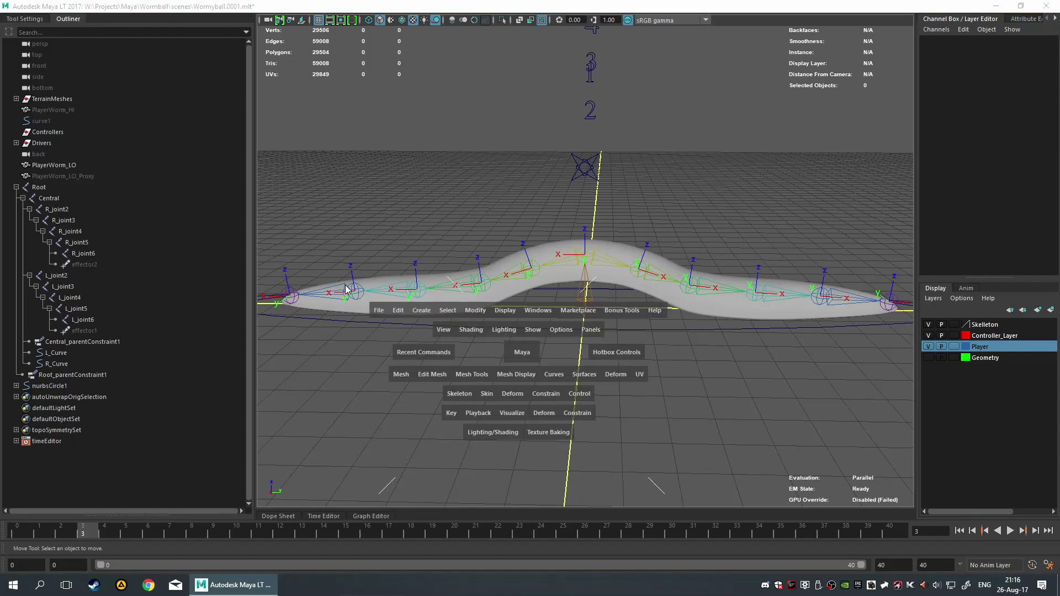
left_click(387, 312)
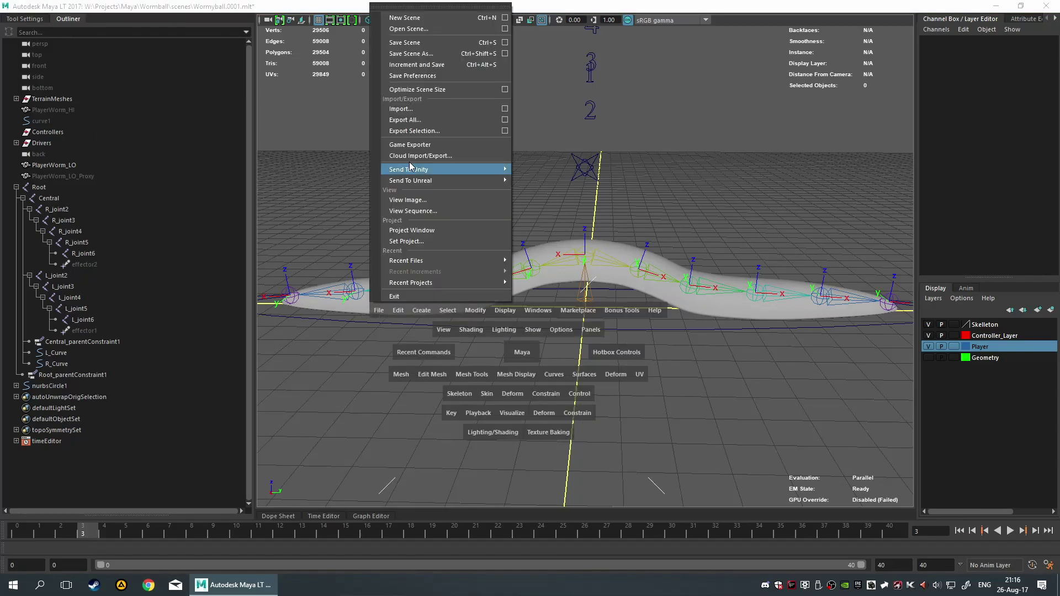
left_click(448, 28)
key("Escape")
Create a new empty scene, discarding the unsaved changes to Wormyball.0001.mlt.
key("space")
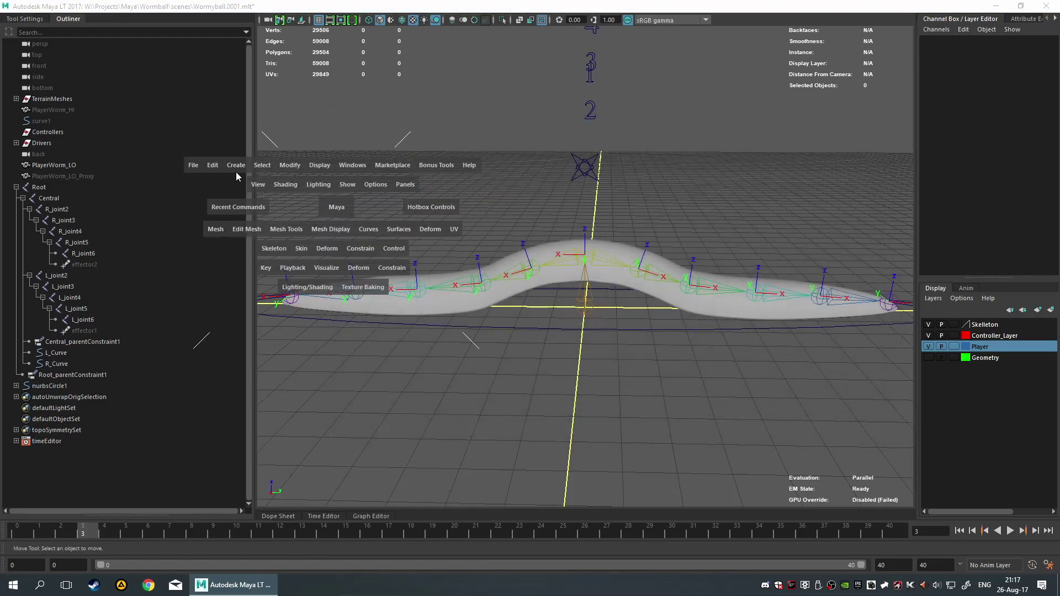
left_click(198, 166)
left_click(225, 187)
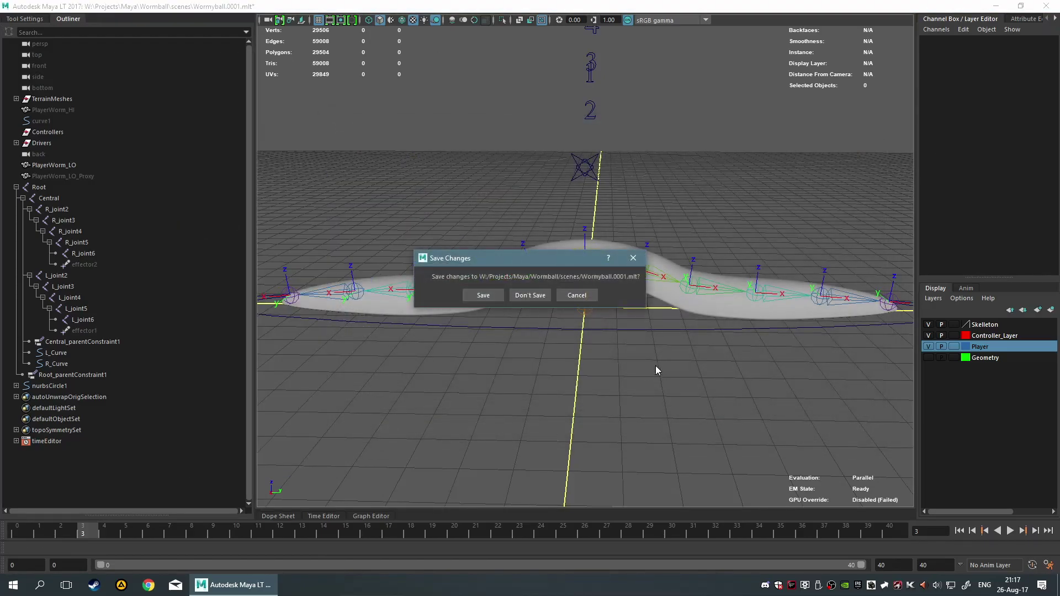
left_click(532, 296)
key("space")
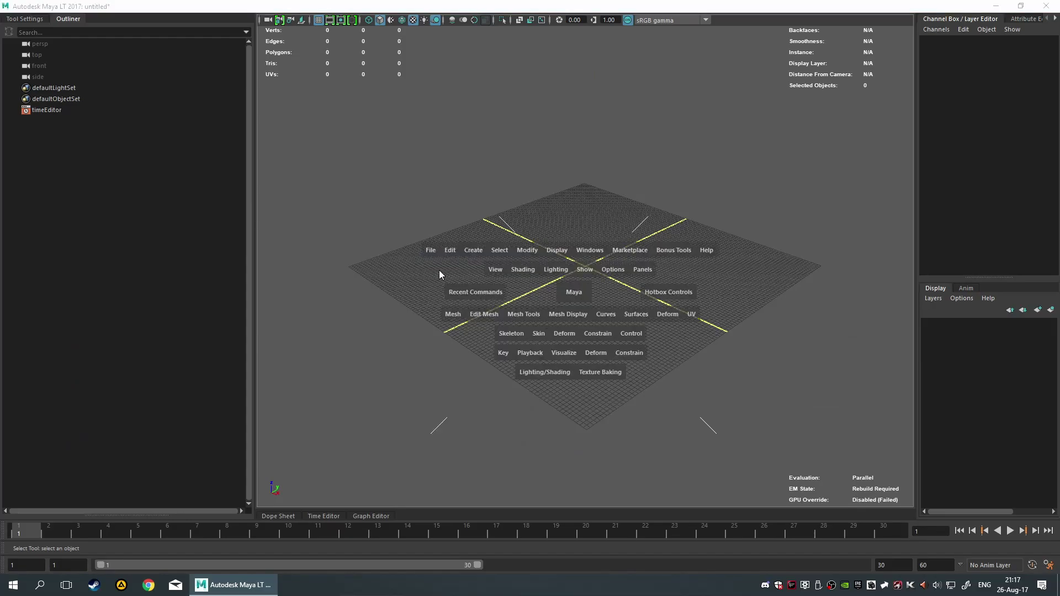
left_click(431, 250)
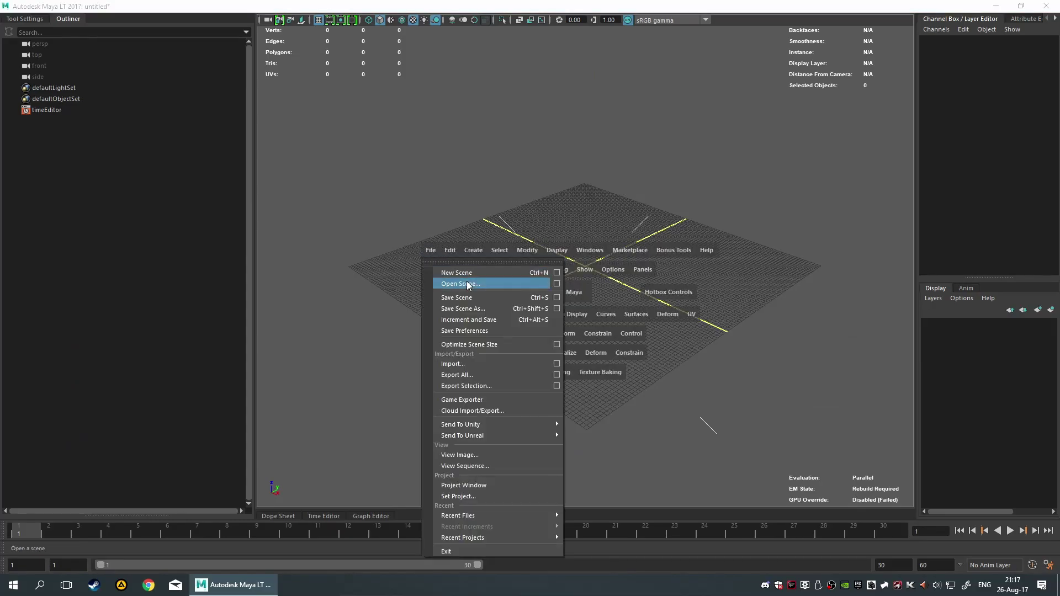
left_click(494, 362)
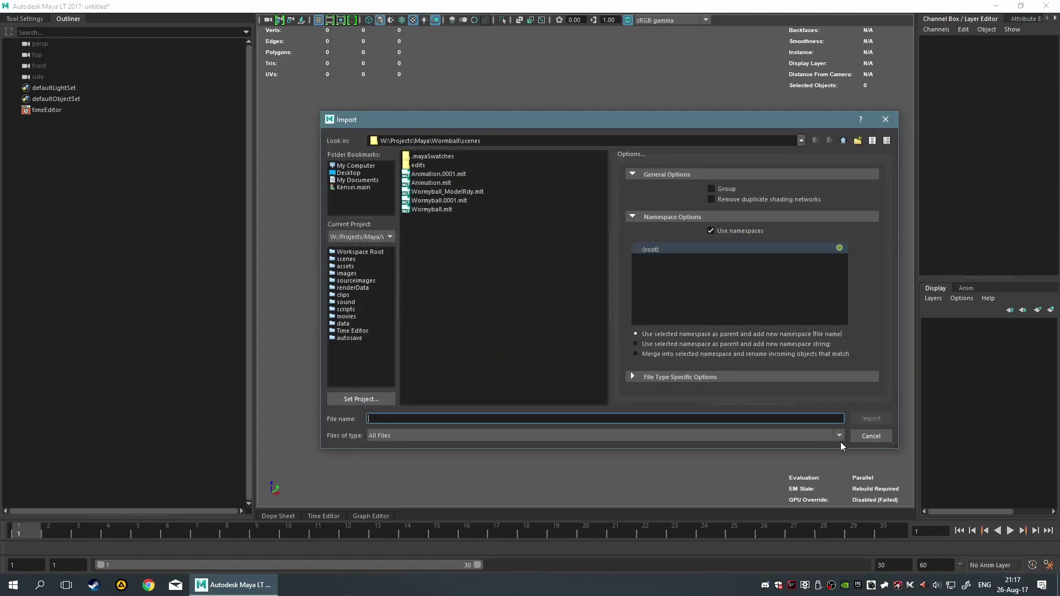
left_click(870, 436)
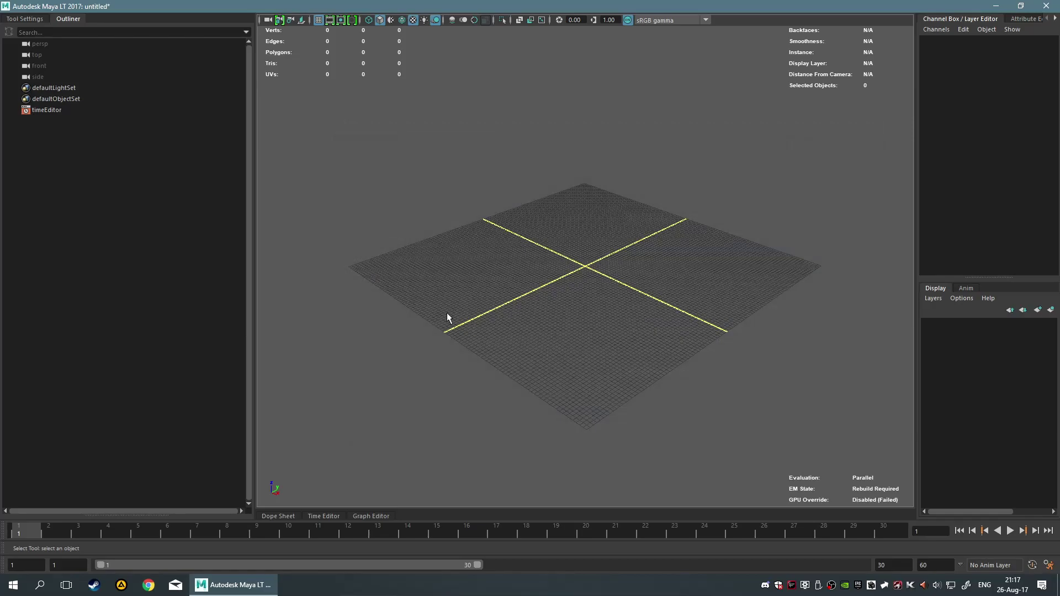